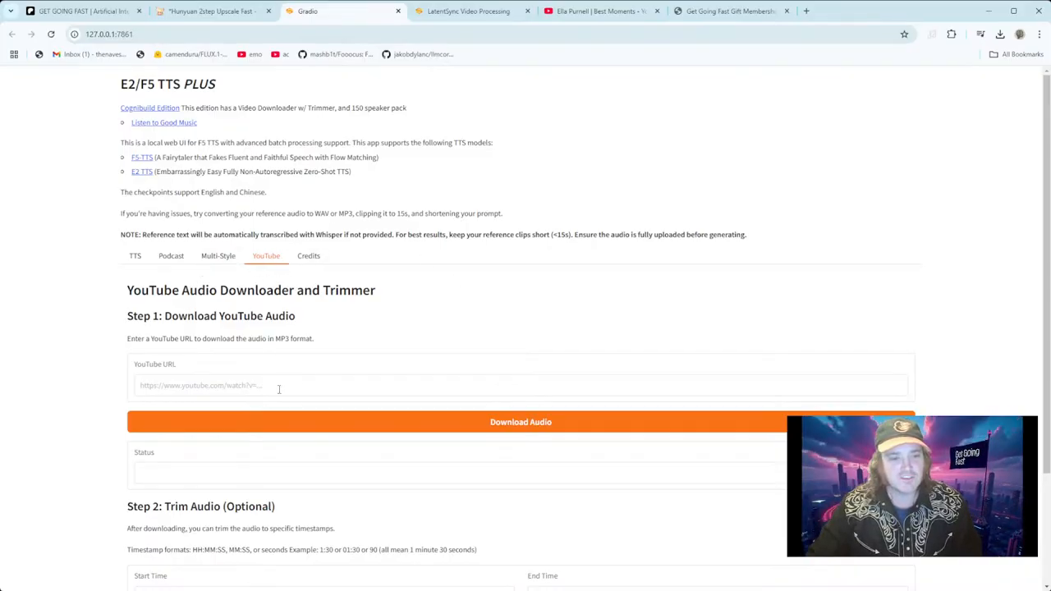
Play the local Get Going Fast Gift Memberships video from its beginning and pause it.
{"action": "left_click", "coordinate": [233, 384]}
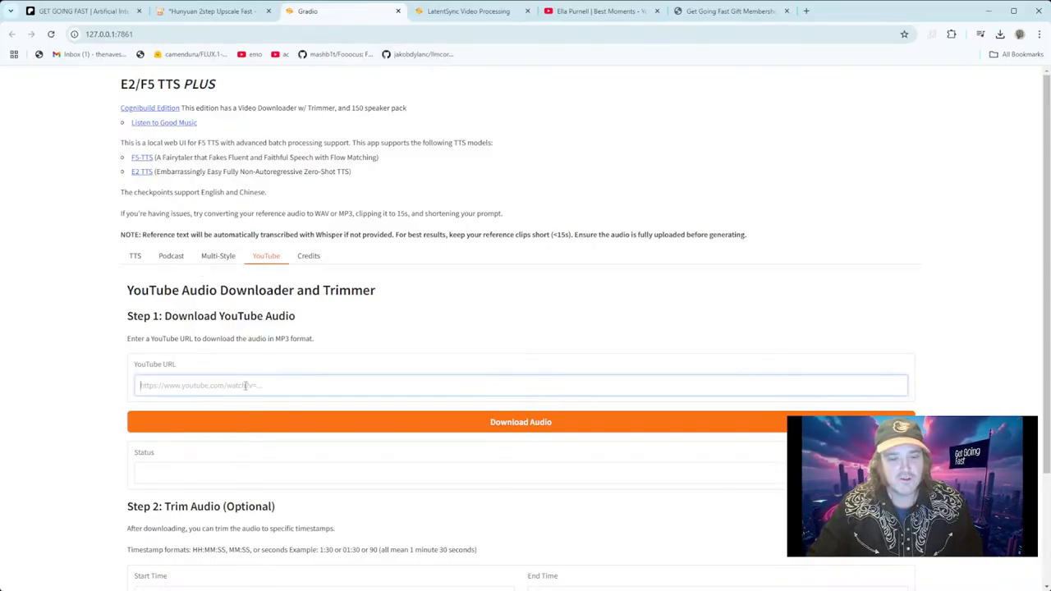
{"action": "left_click", "coordinate": [456, 18]}
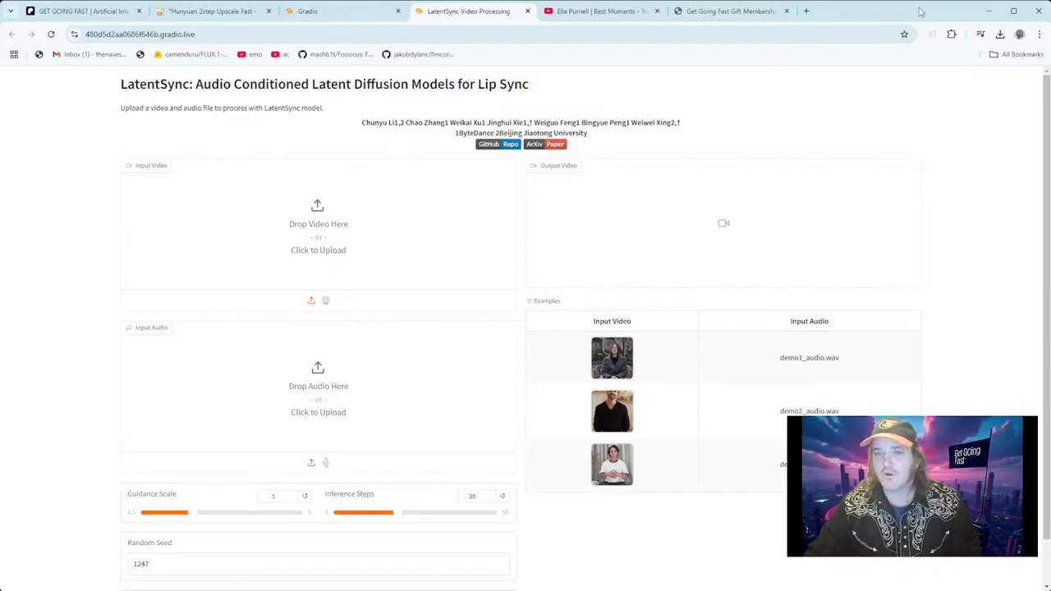
{"action": "left_click", "coordinate": [713, 12]}
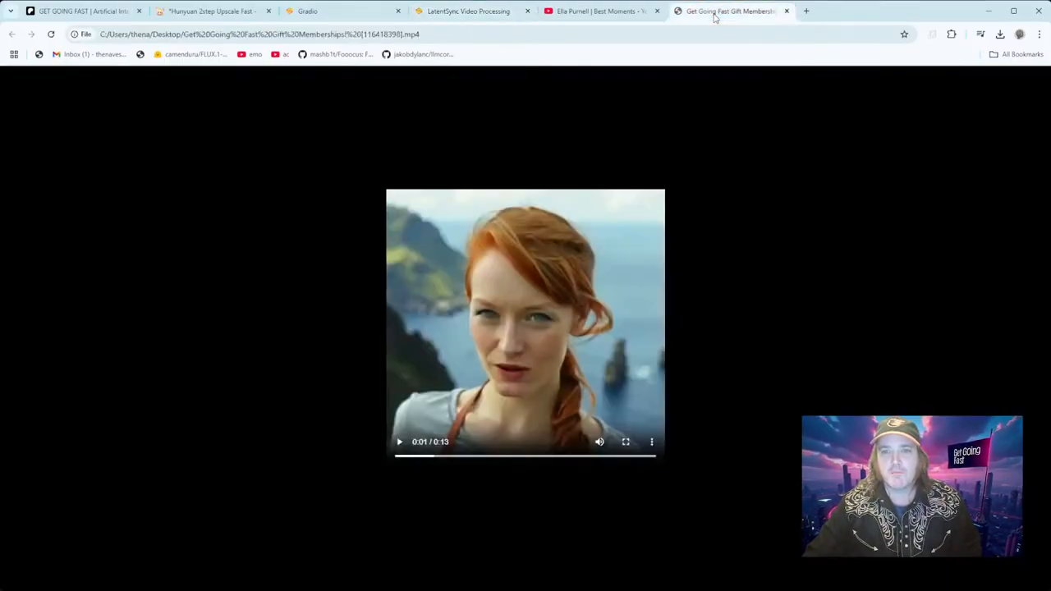
{"action": "left_click", "coordinate": [397, 456]}
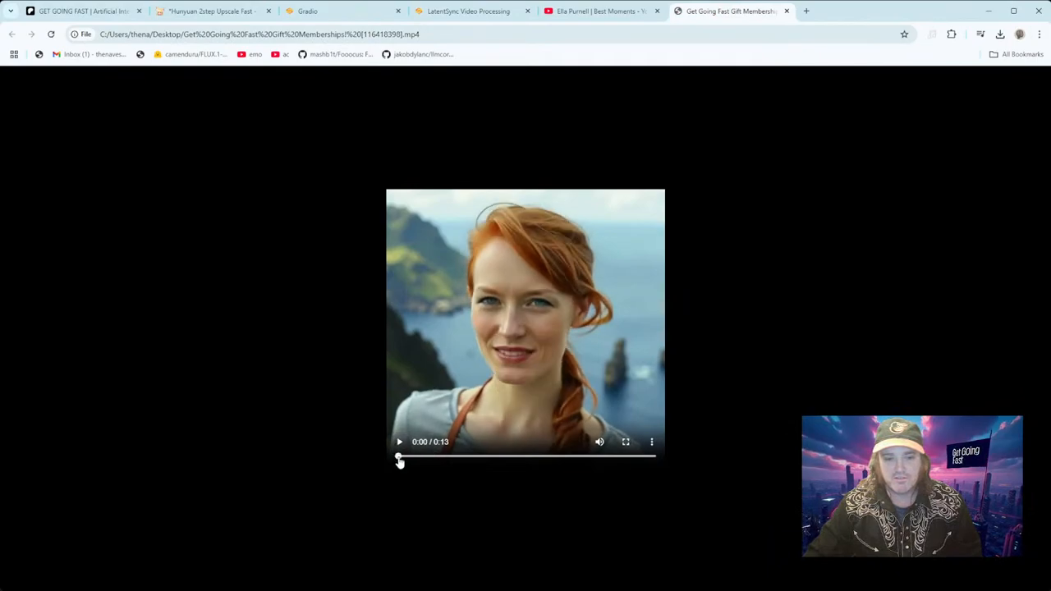
{"action": "left_click", "coordinate": [399, 443]}
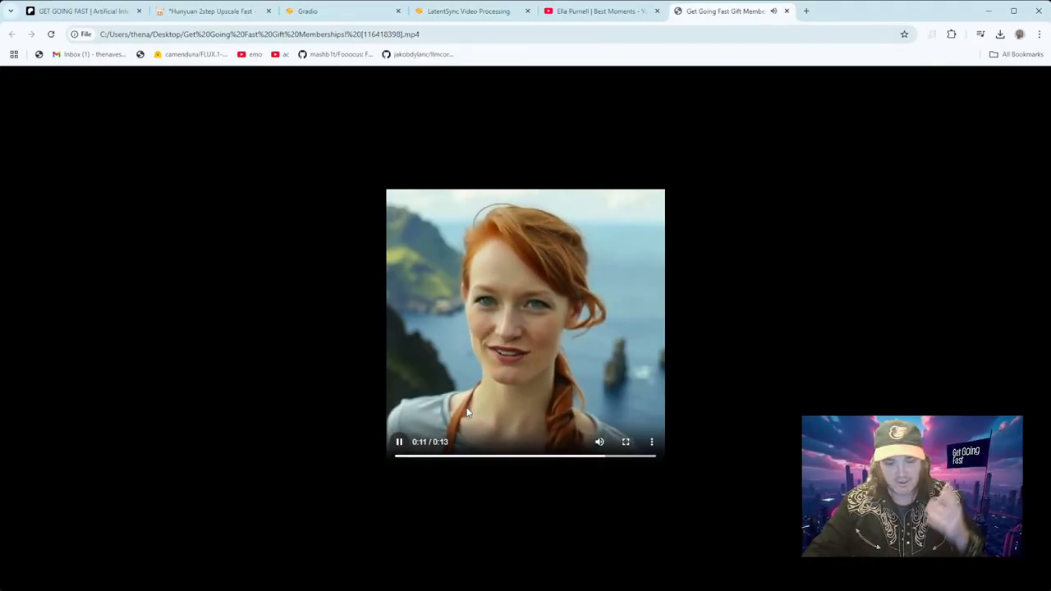
{"action": "left_click", "coordinate": [398, 447]}
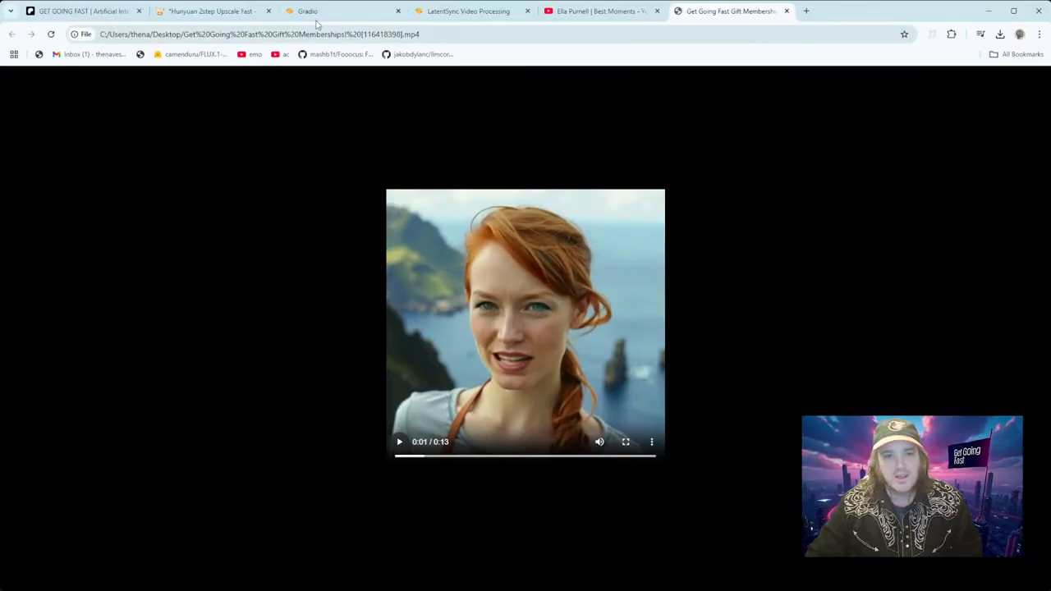
In the Hunyuan 2step Upscale workflow, shift the low-resolution group's Video Combine node slightly up and to the right.
{"action": "left_click", "coordinate": [206, 12]}
{"action": "scroll", "coordinate": [481, 338], "scroll_direction": "down", "scroll_amount": 1}
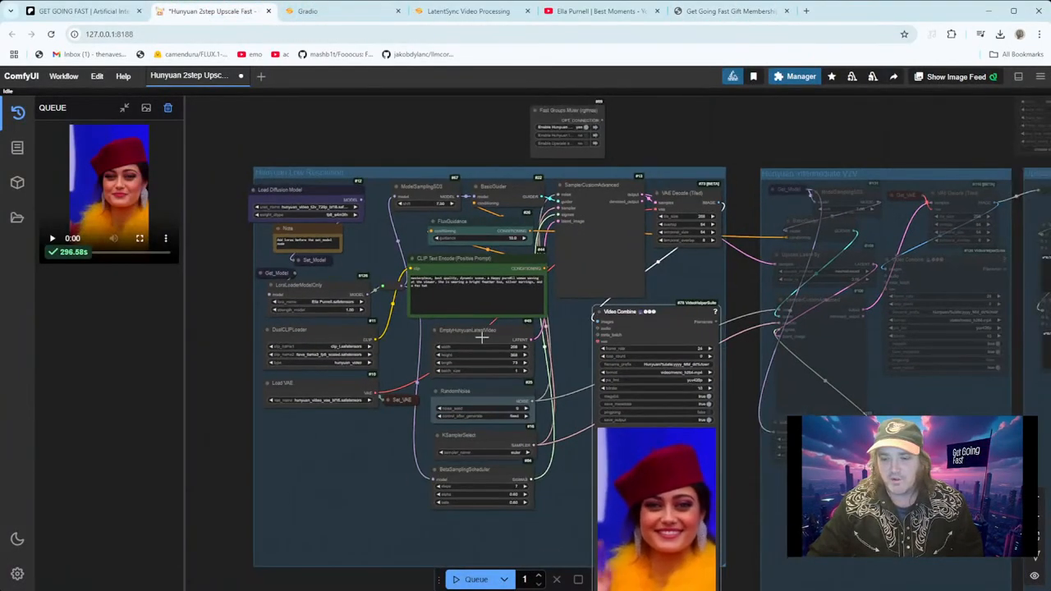
{"action": "scroll", "coordinate": [481, 333], "scroll_direction": "up", "scroll_amount": 1}
{"action": "left_click_drag", "start_coordinate": [408, 127], "coordinate": [392, 97]}
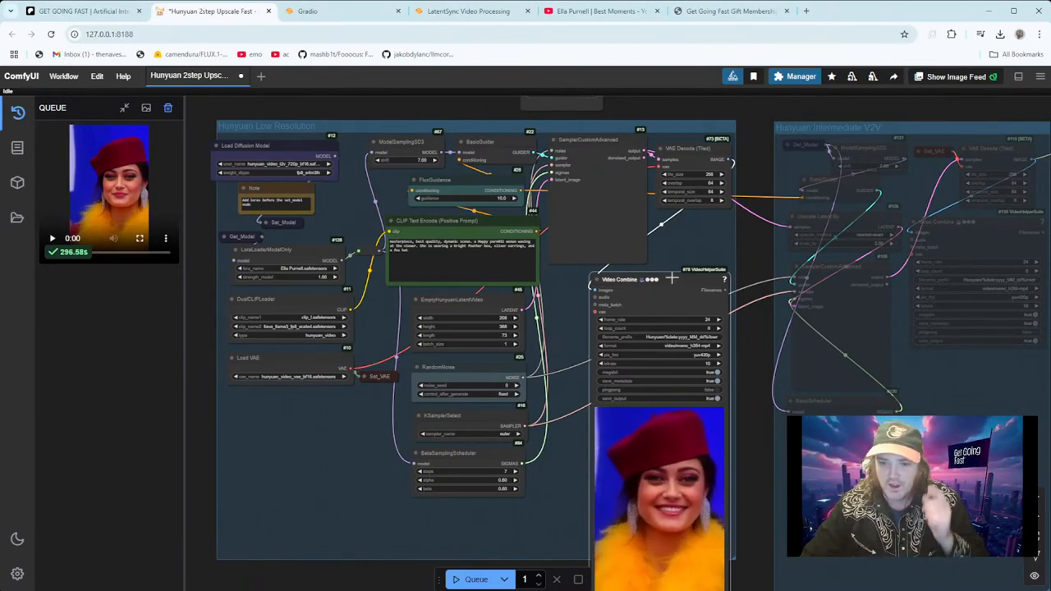
{"action": "left_click_drag", "start_coordinate": [675, 284], "coordinate": [683, 277]}
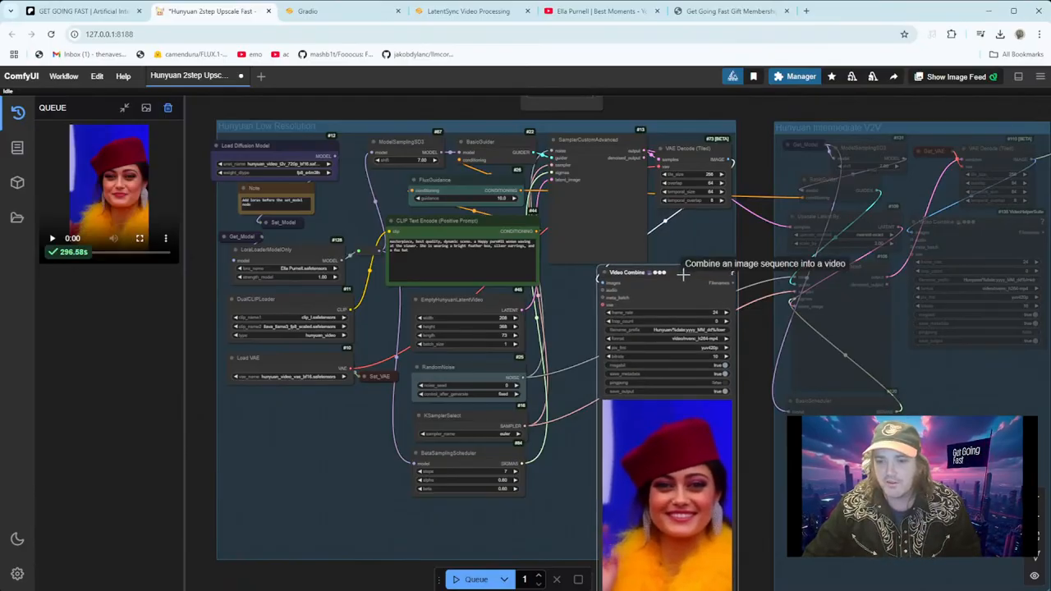
{"action": "left_click", "coordinate": [345, 13]}
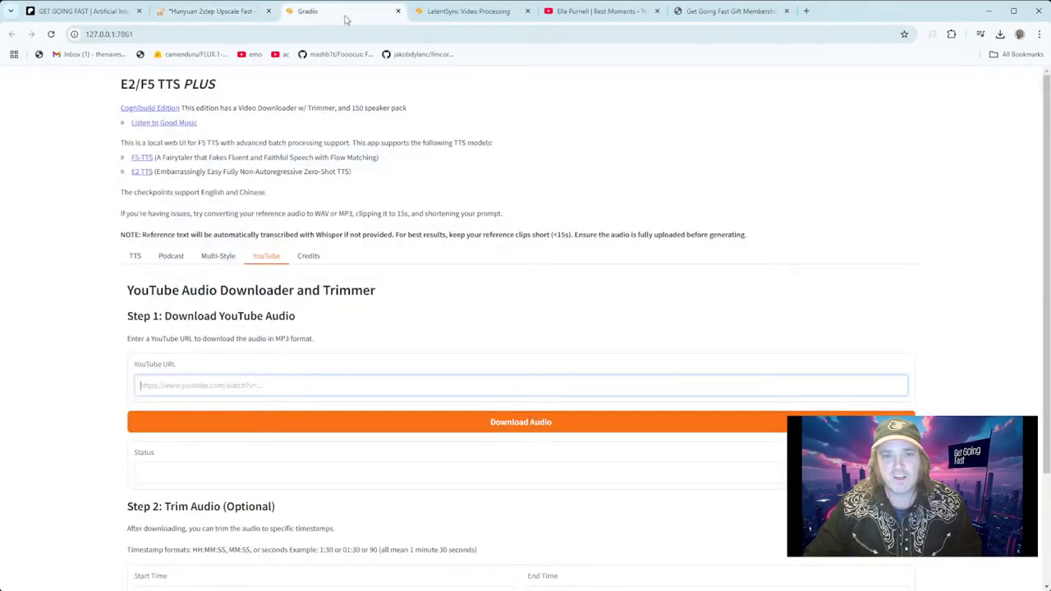
{"action": "left_click", "coordinate": [452, 19]}
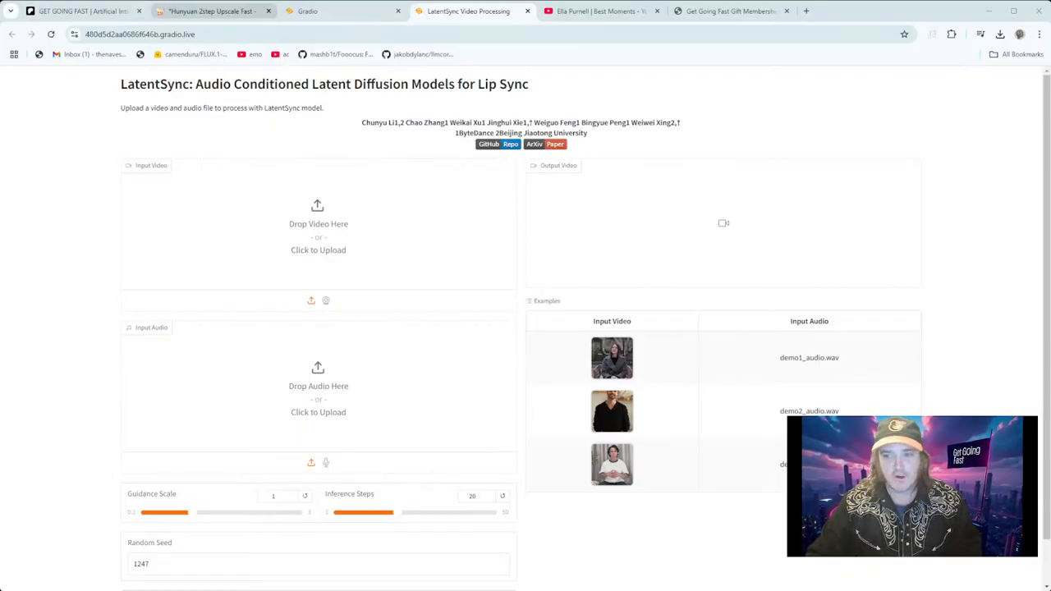
{"action": "left_click", "coordinate": [212, 11]}
Play the video in the "Get Going Fast" post on the GET GOING FAST Patreon page.
{"action": "left_click", "coordinate": [82, 11]}
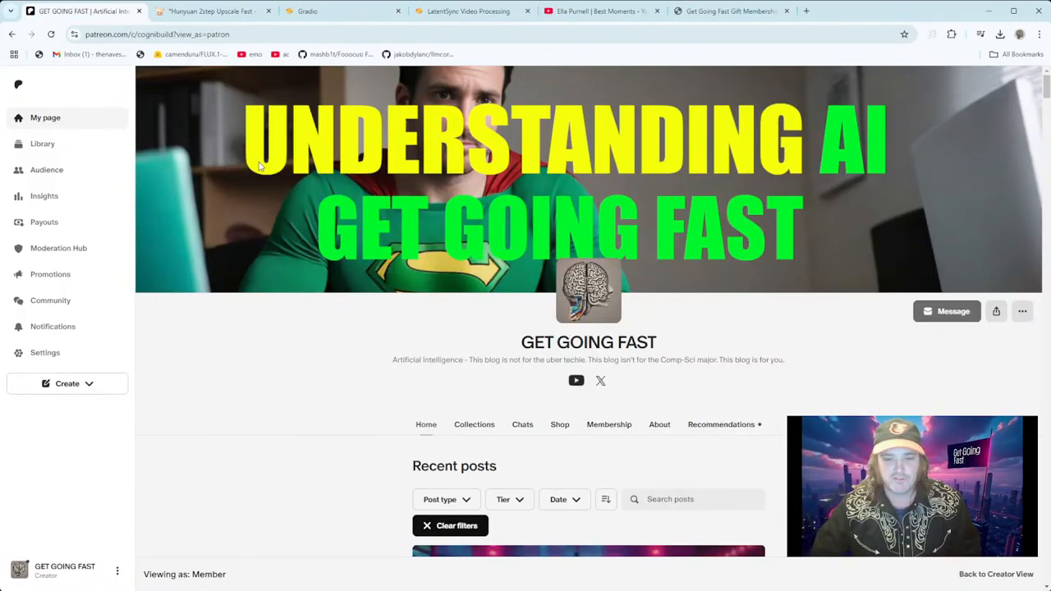
{"action": "scroll", "coordinate": [492, 328], "scroll_direction": "down", "scroll_amount": 5}
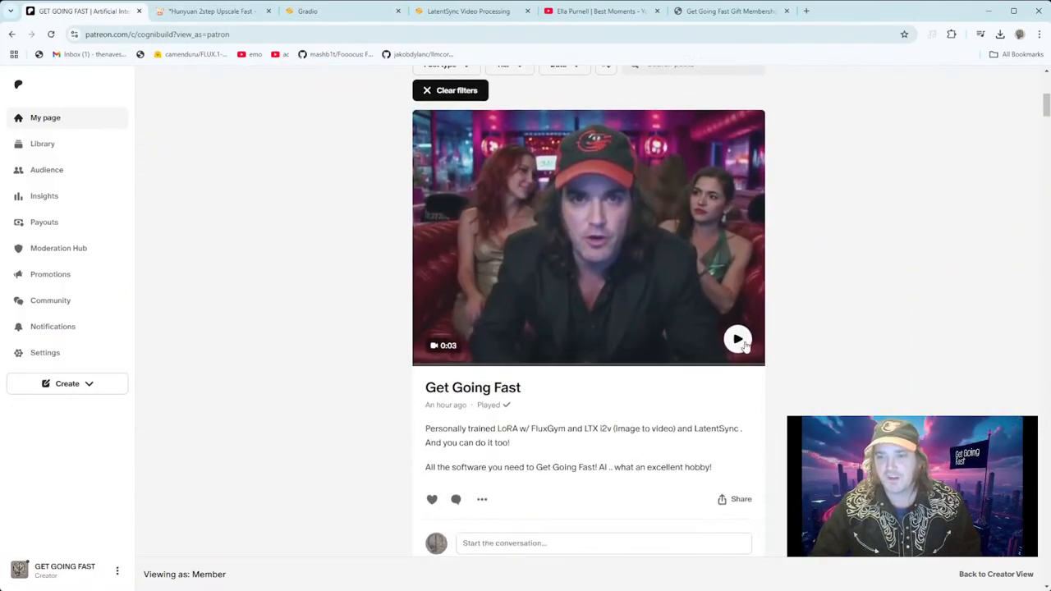
{"action": "left_click", "coordinate": [737, 340]}
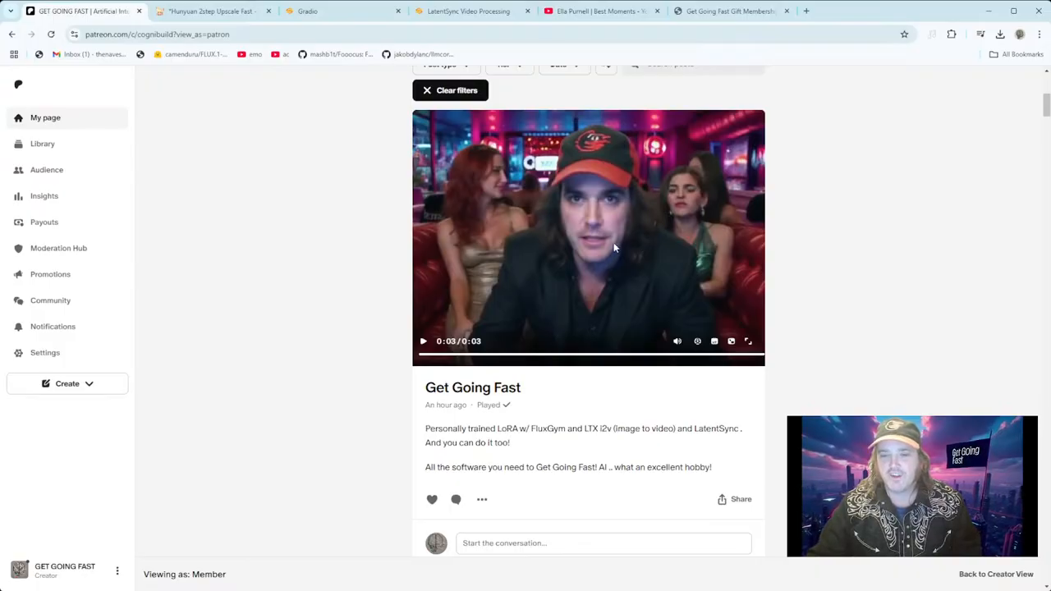
Find the Patreon post "LatentSync: Seamless Lip-Sync (Windows & ComfyUI Installer)", play its video and pause it partway.
{"action": "left_click", "coordinate": [447, 12]}
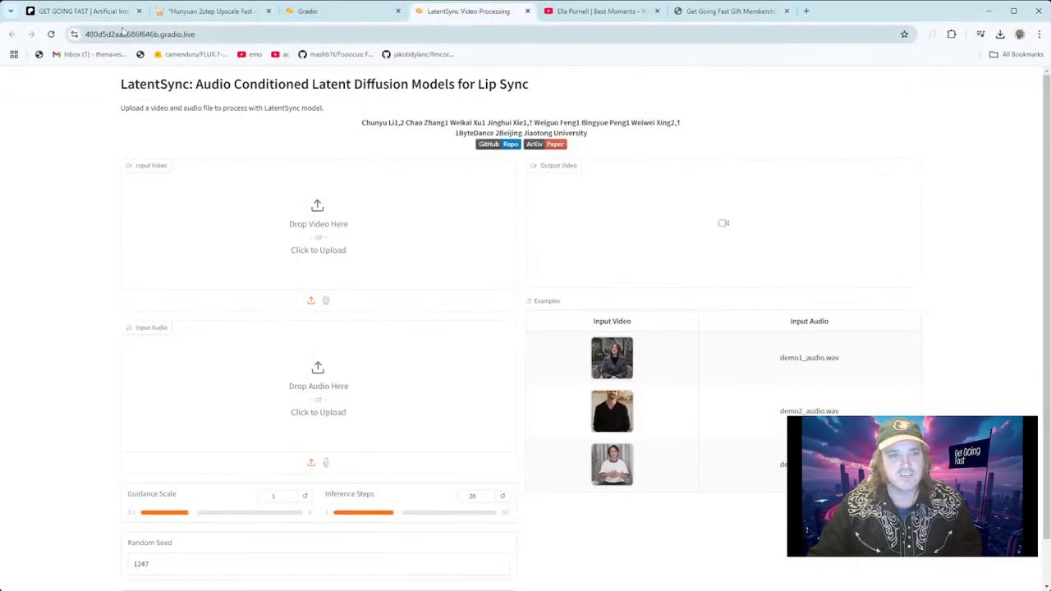
{"action": "left_click", "coordinate": [82, 12]}
{"action": "scroll", "coordinate": [532, 329], "scroll_direction": "down", "scroll_amount": 3}
{"action": "scroll", "coordinate": [533, 328], "scroll_direction": "down", "scroll_amount": 12}
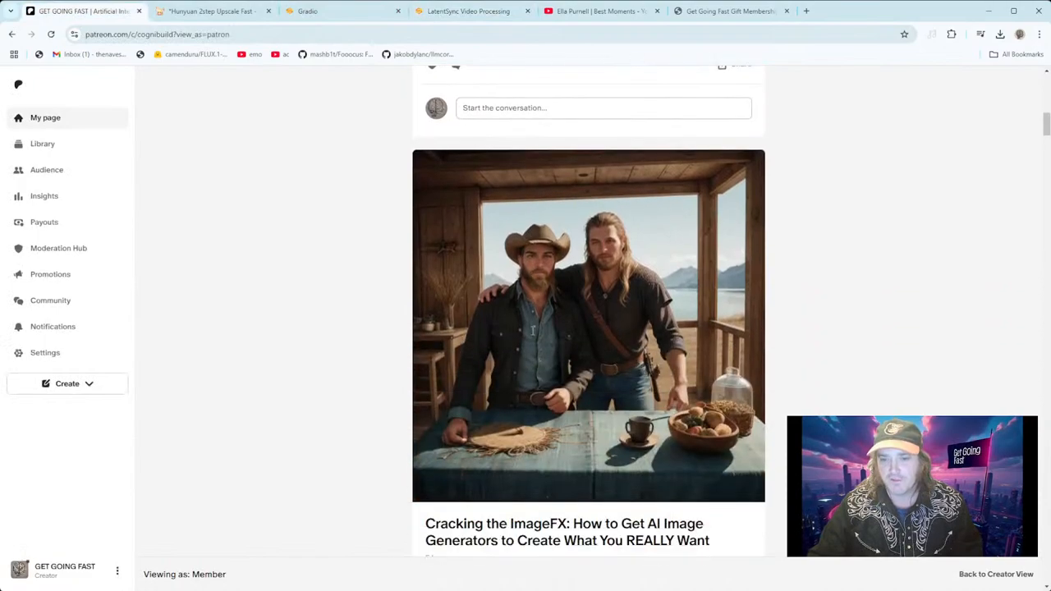
{"action": "scroll", "coordinate": [588, 328], "scroll_direction": "down", "scroll_amount": 1}
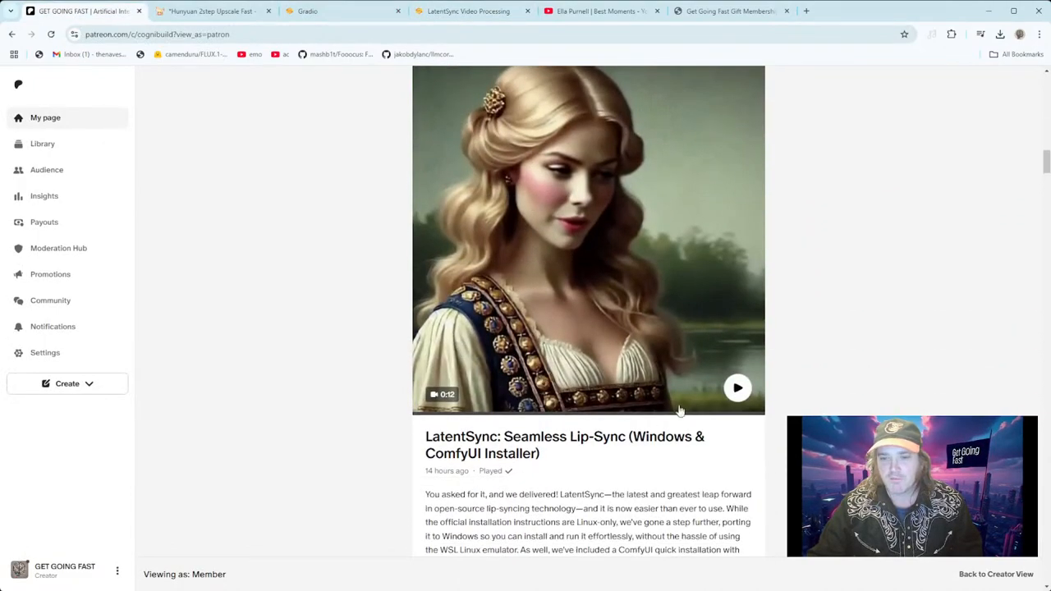
{"action": "left_click", "coordinate": [737, 387]}
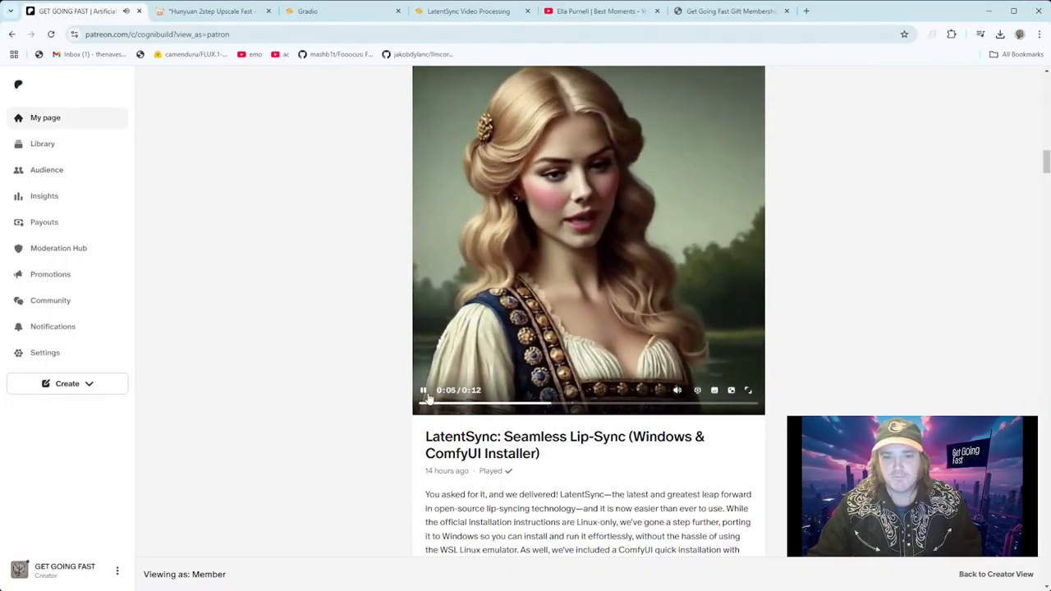
{"action": "left_click", "coordinate": [557, 237]}
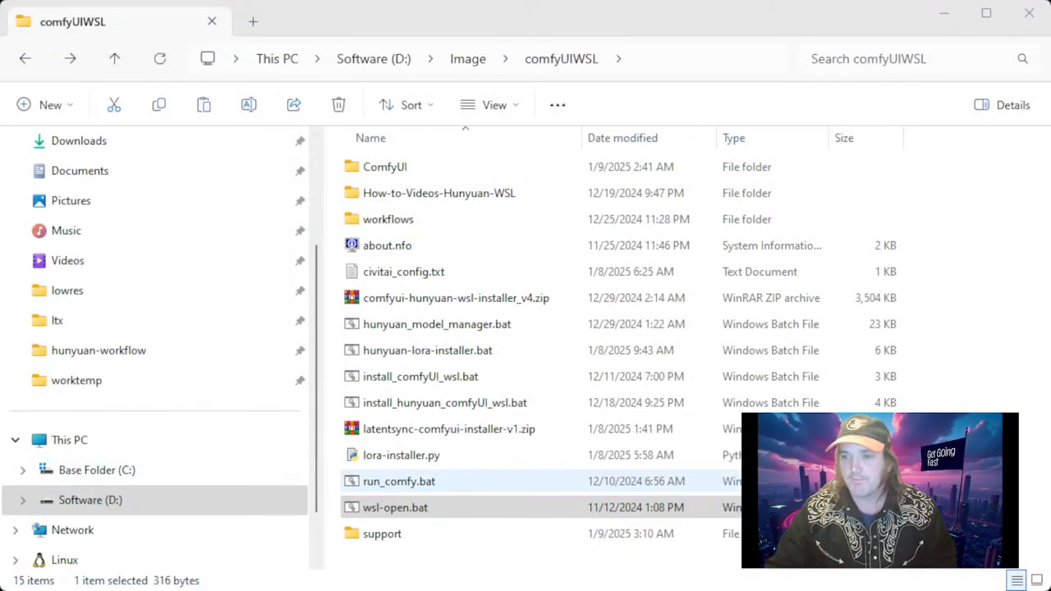
In File Explorer's comfyUIWSL folder, launch wsl-open.bat and select run_comfy.bat.
{"action": "left_click", "coordinate": [538, 483]}
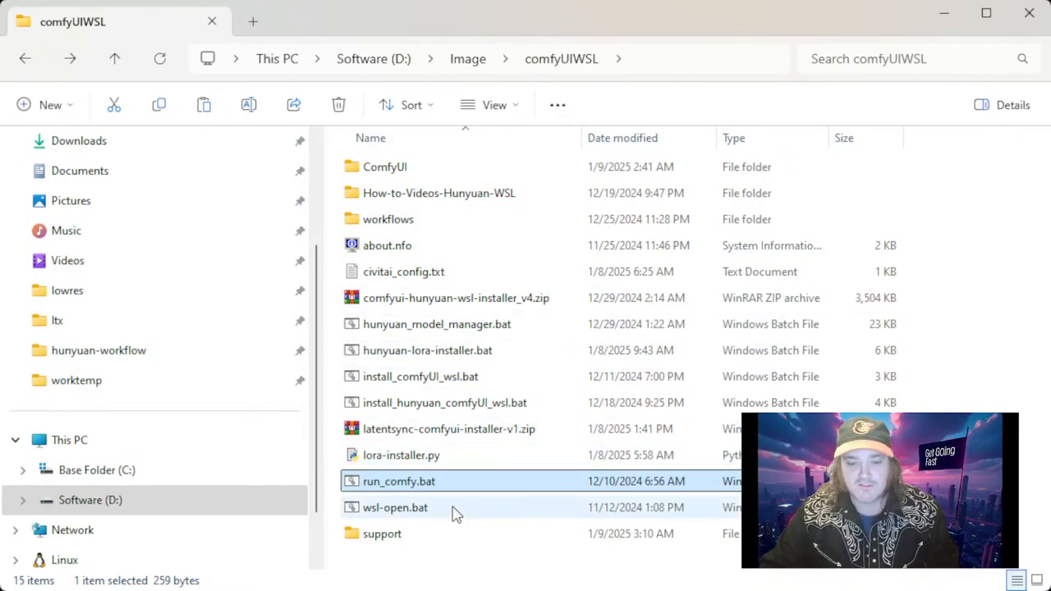
{"action": "double_click", "coordinate": [401, 517]}
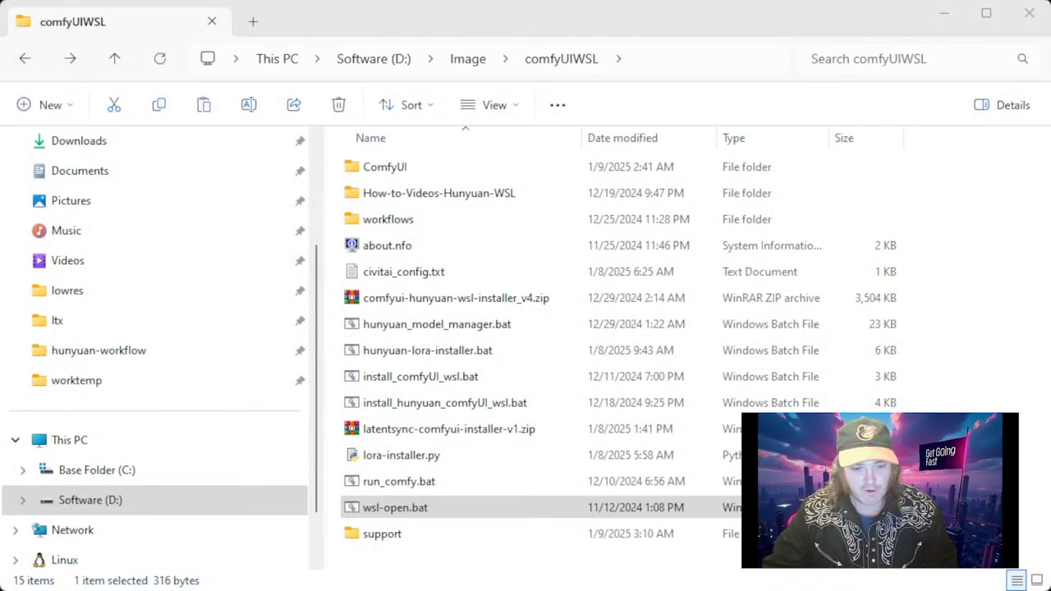
{"action": "left_click", "coordinate": [419, 487]}
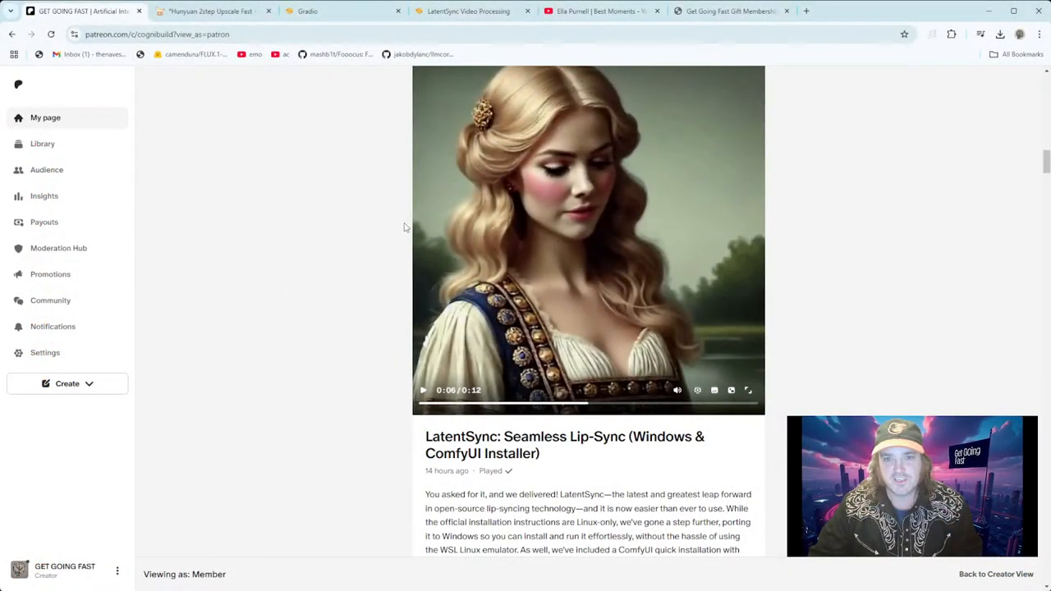
Examine the ComfyUI workflow's low-resolution, intermediate and upscale groups, including the Load Diffusion Model and LoRA loader settings.
{"action": "left_click", "coordinate": [209, 12]}
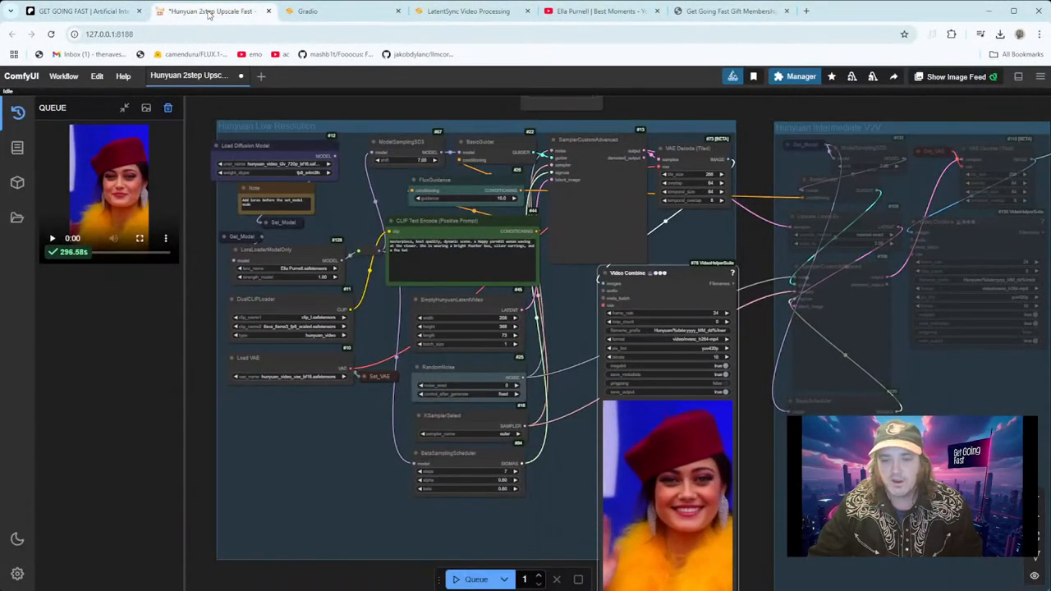
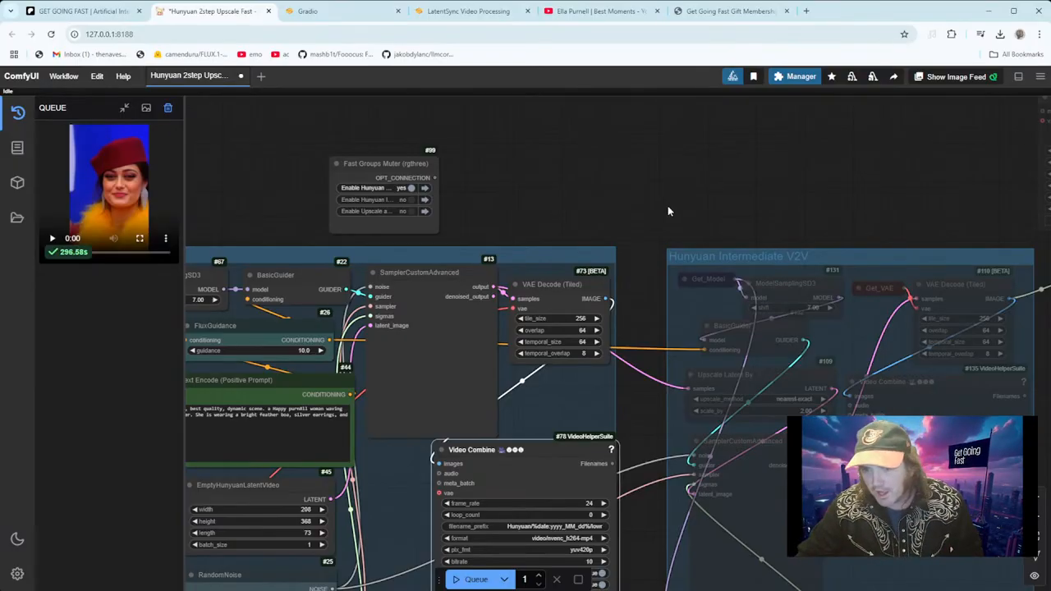
{"action": "left_click_drag", "start_coordinate": [668, 212], "coordinate": [392, 223]}
{"action": "scroll", "coordinate": [627, 264], "scroll_direction": "down", "scroll_amount": 7}
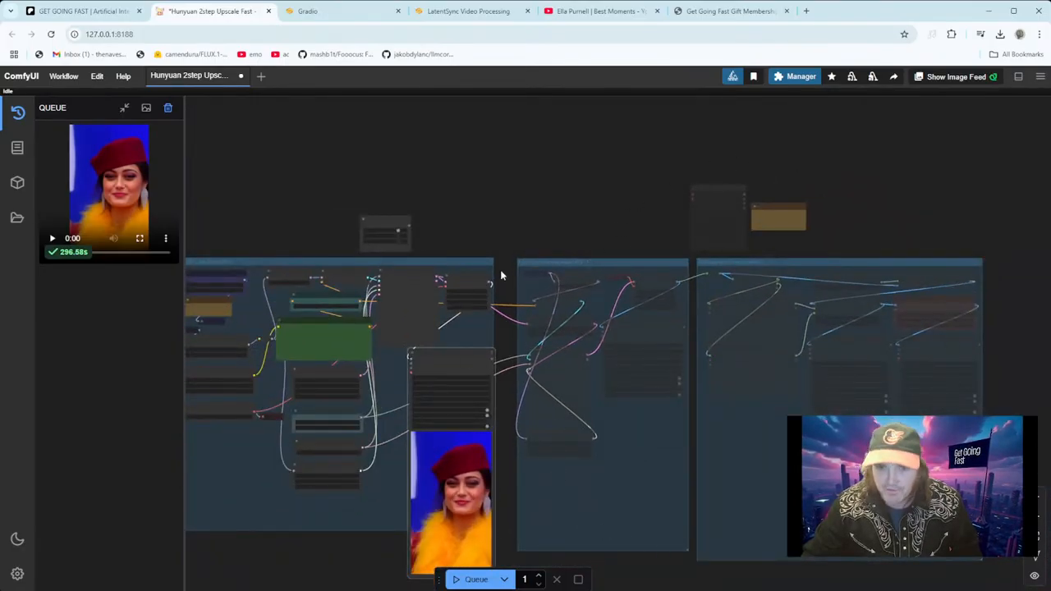
{"action": "scroll", "coordinate": [654, 174], "scroll_direction": "up", "scroll_amount": 3}
{"action": "scroll", "coordinate": [596, 367], "scroll_direction": "up", "scroll_amount": 5}
{"action": "scroll", "coordinate": [567, 421], "scroll_direction": "up", "scroll_amount": 1}
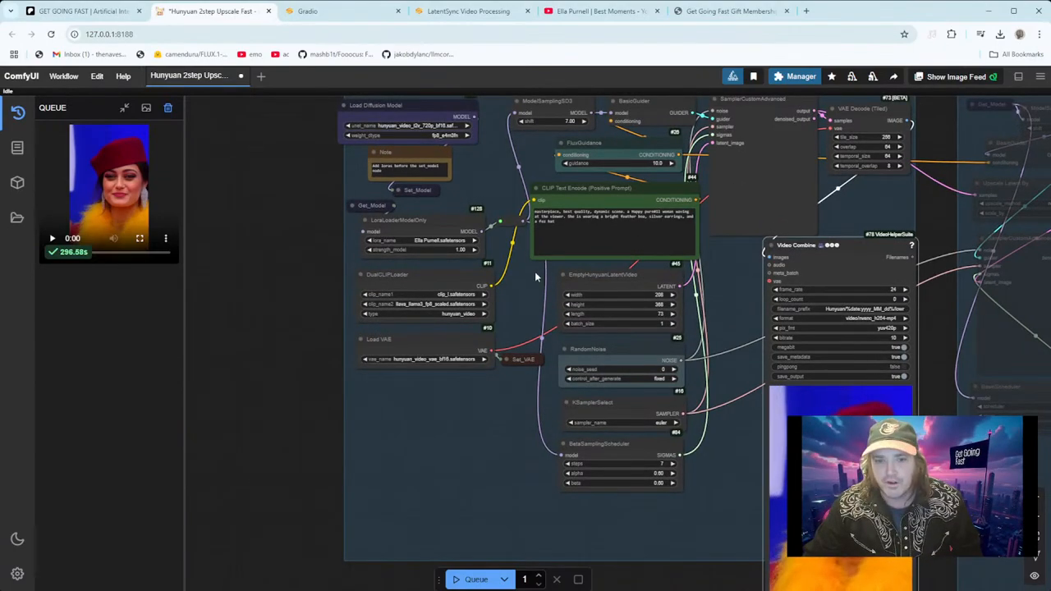
{"action": "left_click_drag", "start_coordinate": [299, 379], "coordinate": [270, 449]}
{"action": "scroll", "coordinate": [276, 355], "scroll_direction": "up", "scroll_amount": 3}
{"action": "left_click_drag", "start_coordinate": [276, 289], "coordinate": [250, 366]}
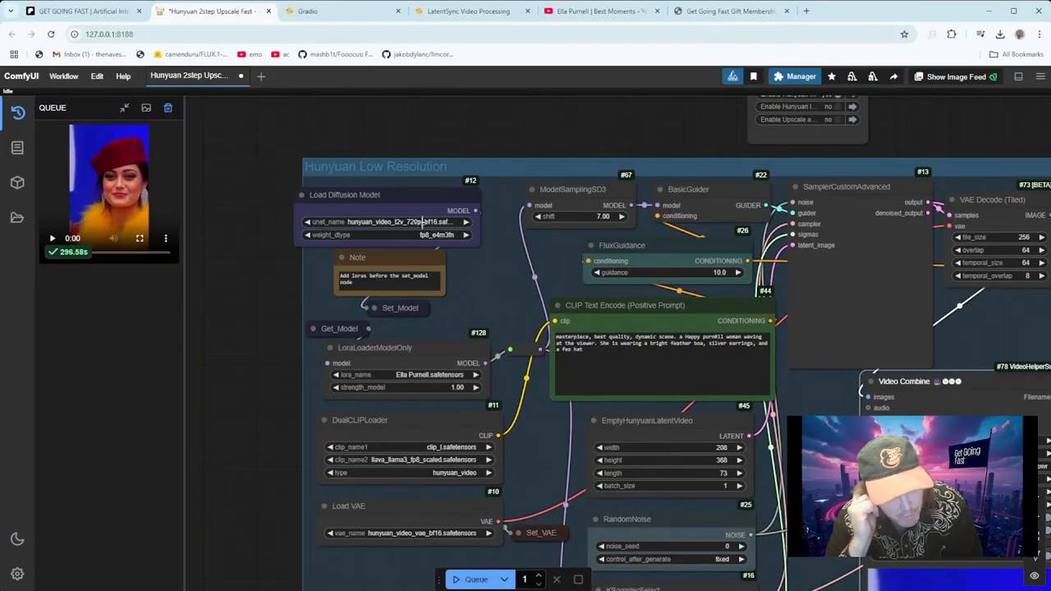
{"action": "scroll", "coordinate": [277, 237], "scroll_direction": "up", "scroll_amount": 3}
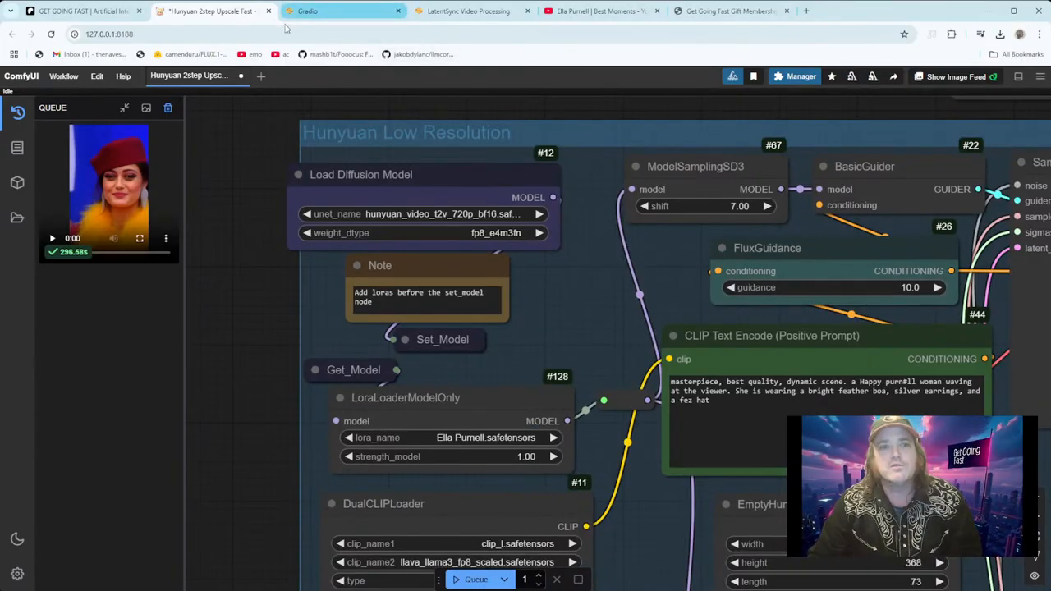
{"action": "left_click", "coordinate": [248, 36]}
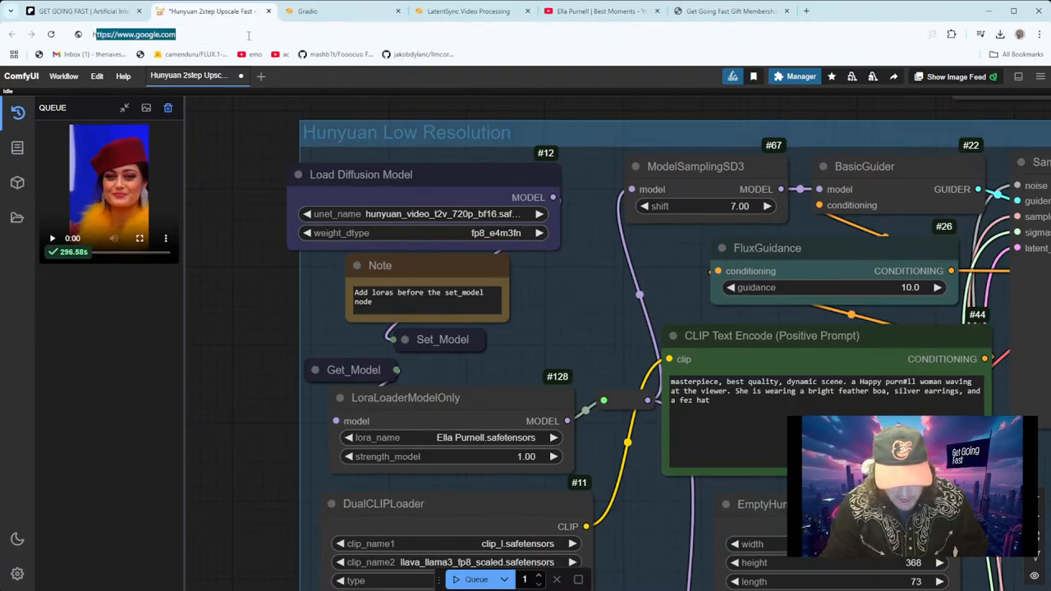
{"action": "type", "text": "hunyuan"}
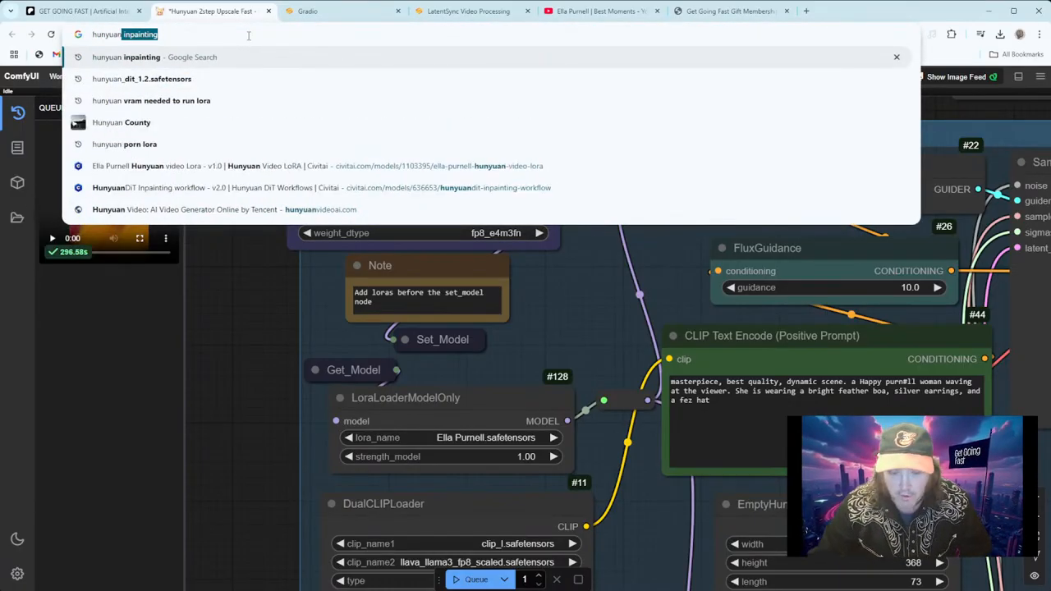
{"action": "scroll", "coordinate": [593, 315], "scroll_direction": "up", "scroll_amount": 2}
{"action": "scroll", "coordinate": [588, 321], "scroll_direction": "down", "scroll_amount": 2}
{"action": "left_click_drag", "start_coordinate": [587, 321], "coordinate": [588, 447]}
Search the web in a new browser tab for hunyuan_video_t2v_720p_bf16.safetensors.
{"action": "left_click", "coordinate": [207, 37]}
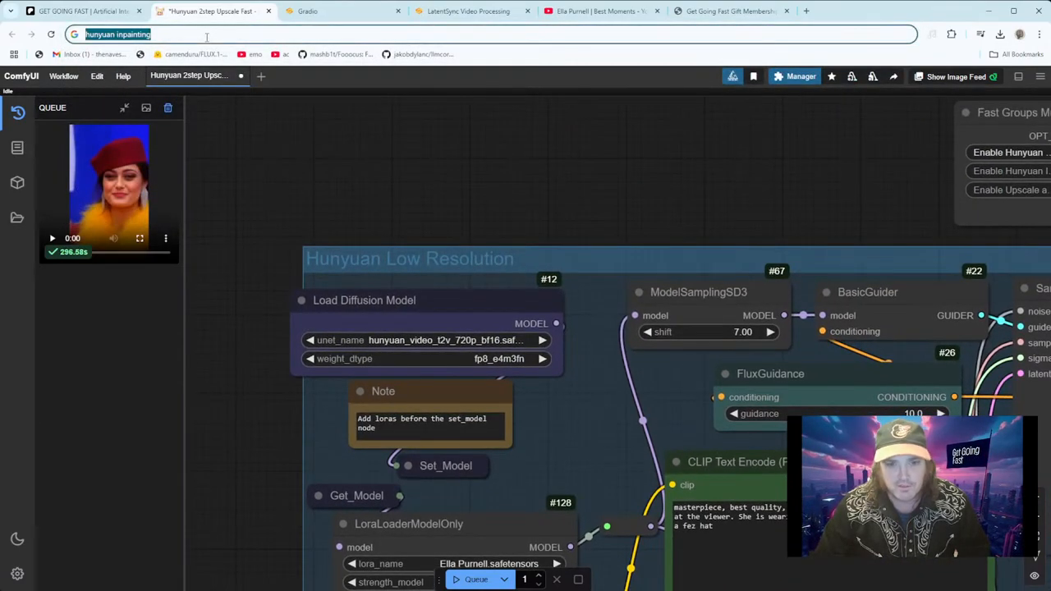
{"action": "type", "text": "hunyuan"}
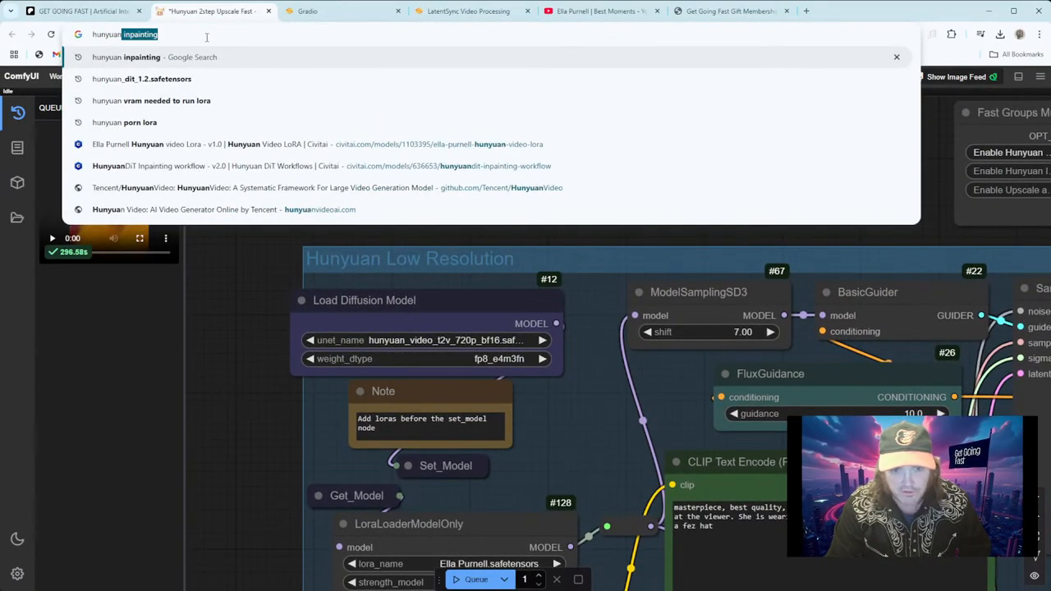
{"action": "type", "text": "_video"}
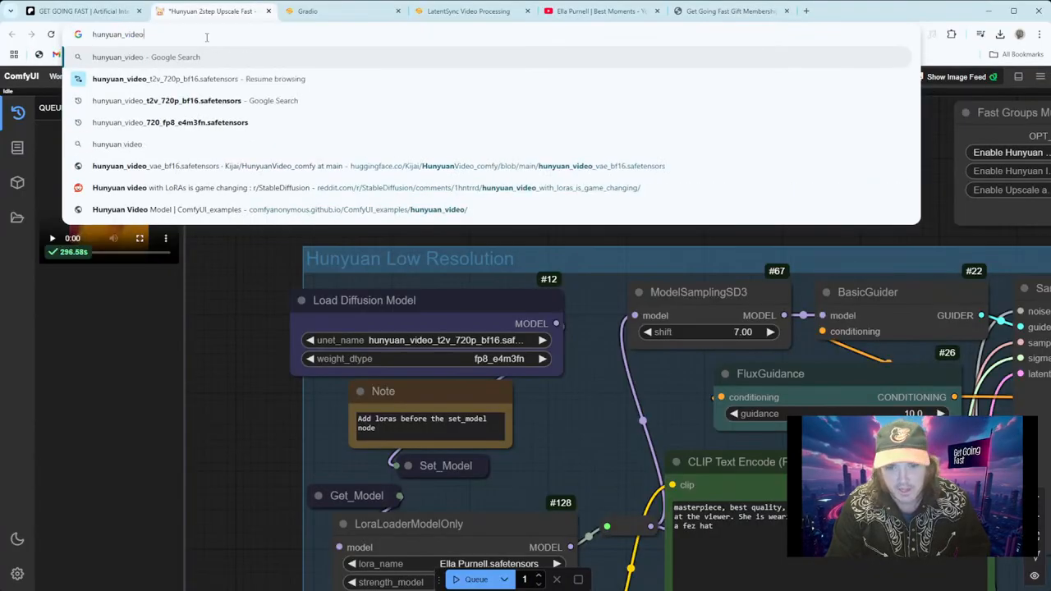
{"action": "type", "text": "_t2v"}
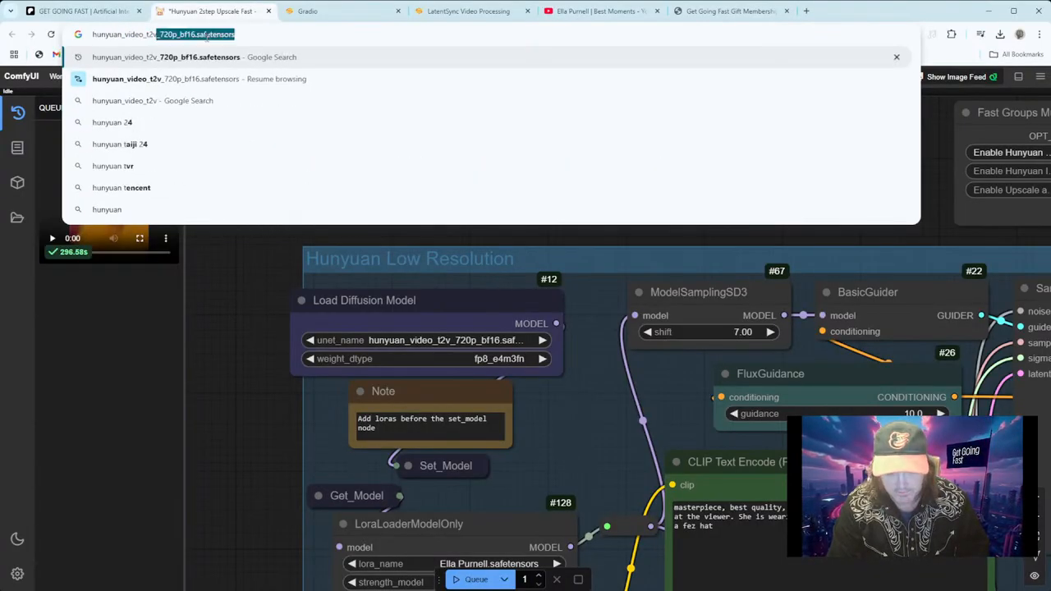
{"action": "type", "text": "_720"}
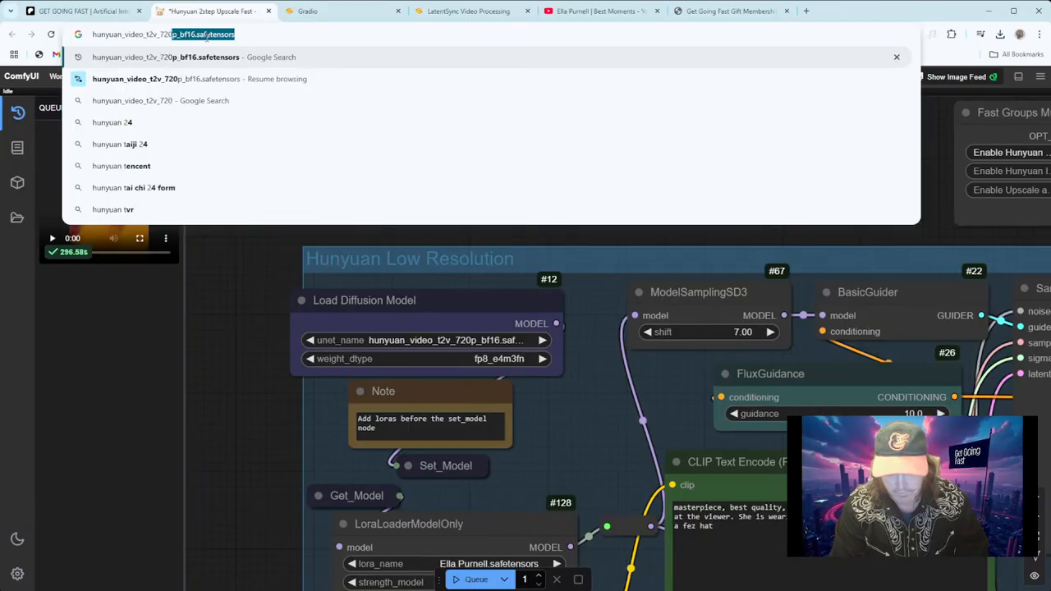
{"action": "key", "text": "ctrl+a"}
{"action": "key", "text": "ctrl+c"}
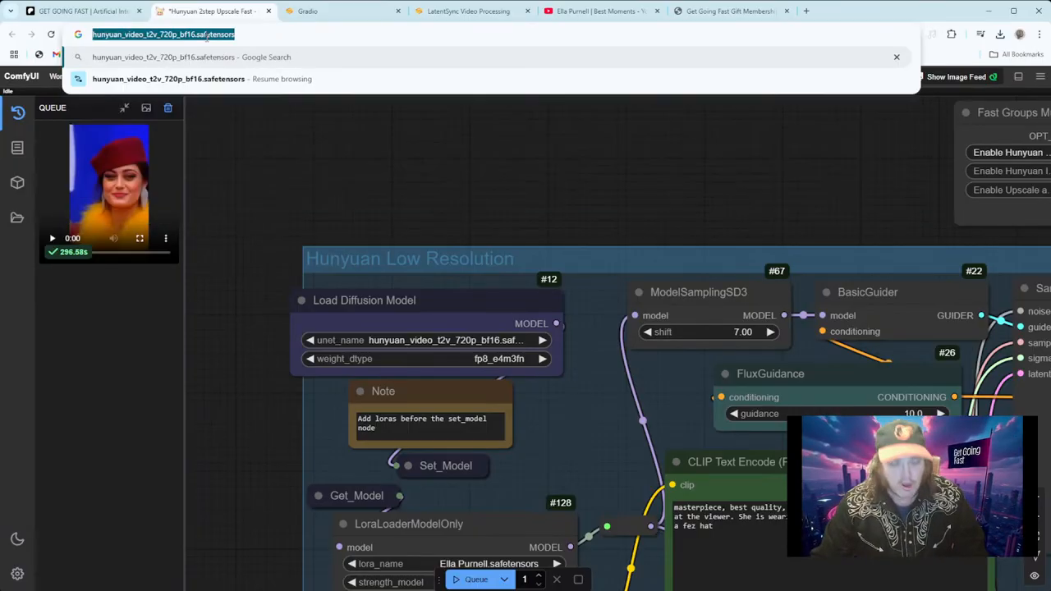
{"action": "left_click_drag", "start_coordinate": [565, 141], "coordinate": [602, 120]}
{"action": "left_click", "coordinate": [808, 10]}
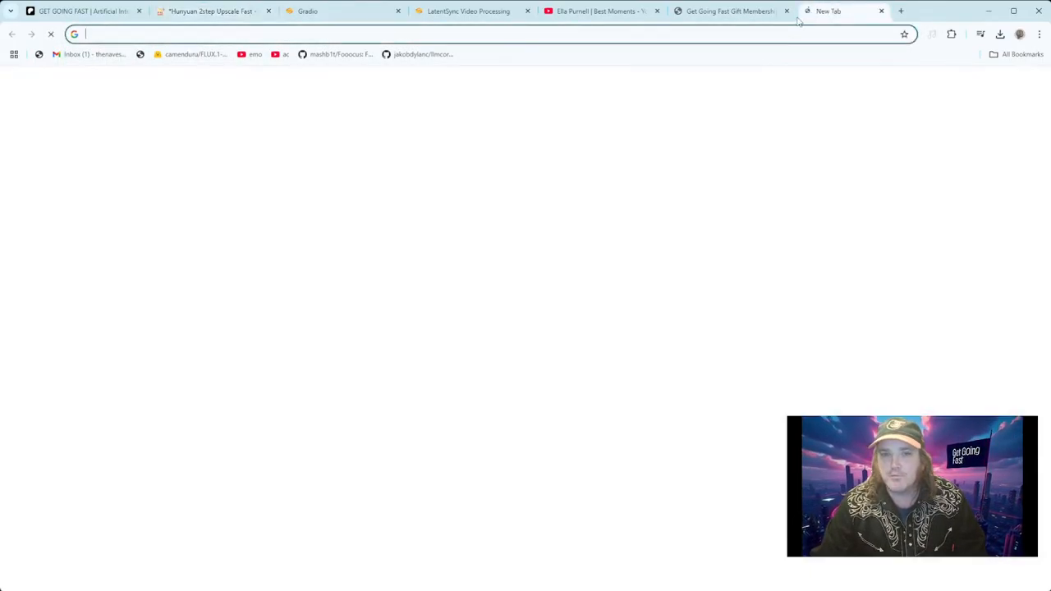
{"action": "key", "text": "ctrl+v"}
{"action": "key", "text": "Return"}
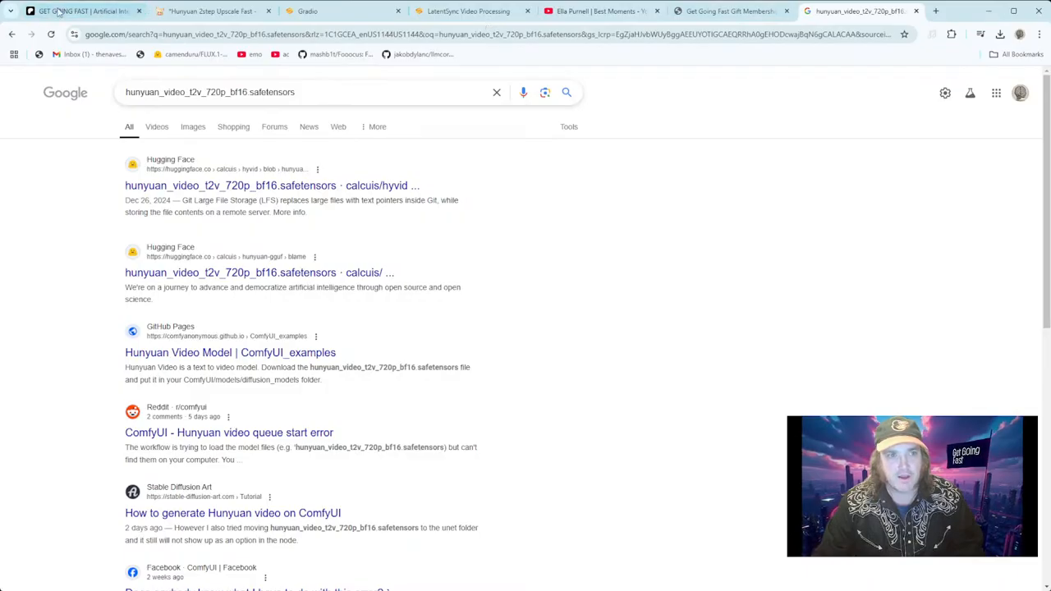
Launch hunyuan_model_manager.bat from the comfyUIWSL folder in File Explorer.
{"action": "left_click", "coordinate": [205, 13]}
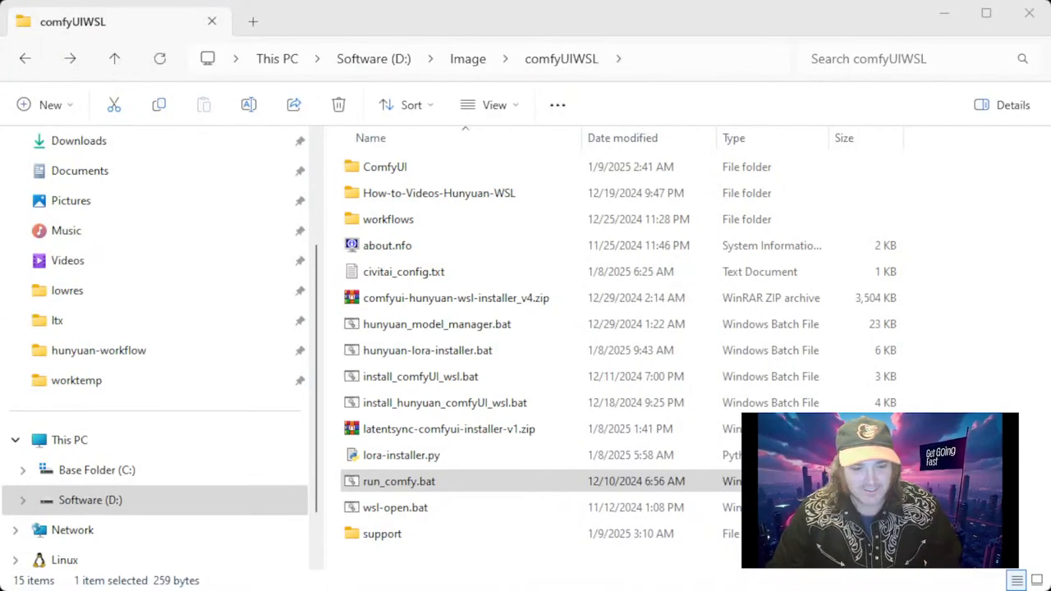
{"action": "left_click", "coordinate": [438, 481]}
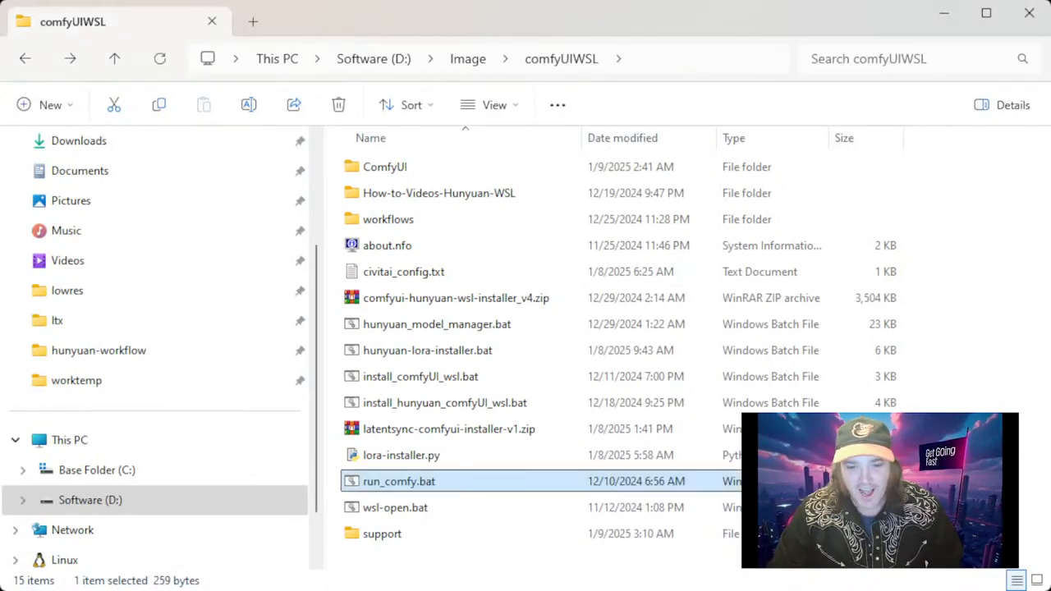
{"action": "left_click", "coordinate": [482, 328]}
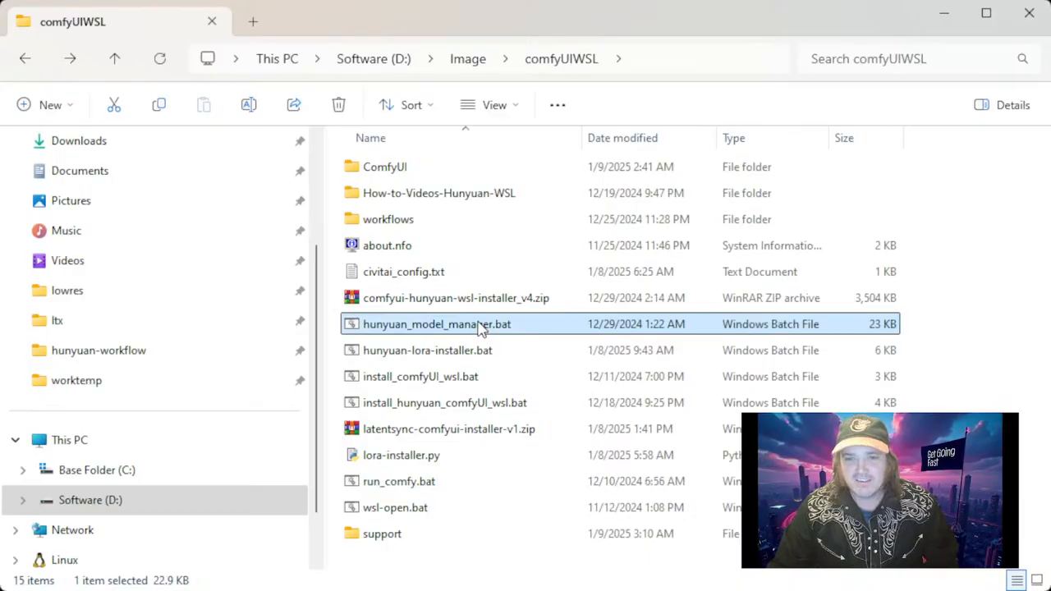
{"action": "double_click", "coordinate": [482, 326]}
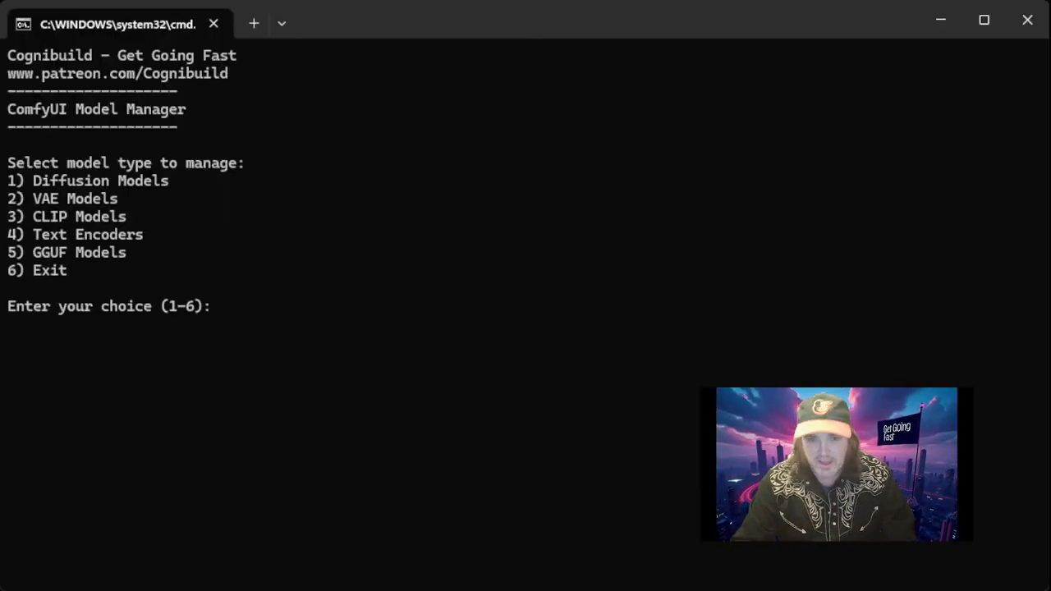
Choose Diffusion Models in the ComfyUI Model Manager and select the option to add models.
{"action": "type", "text": "1"}
{"action": "key", "text": "Return"}
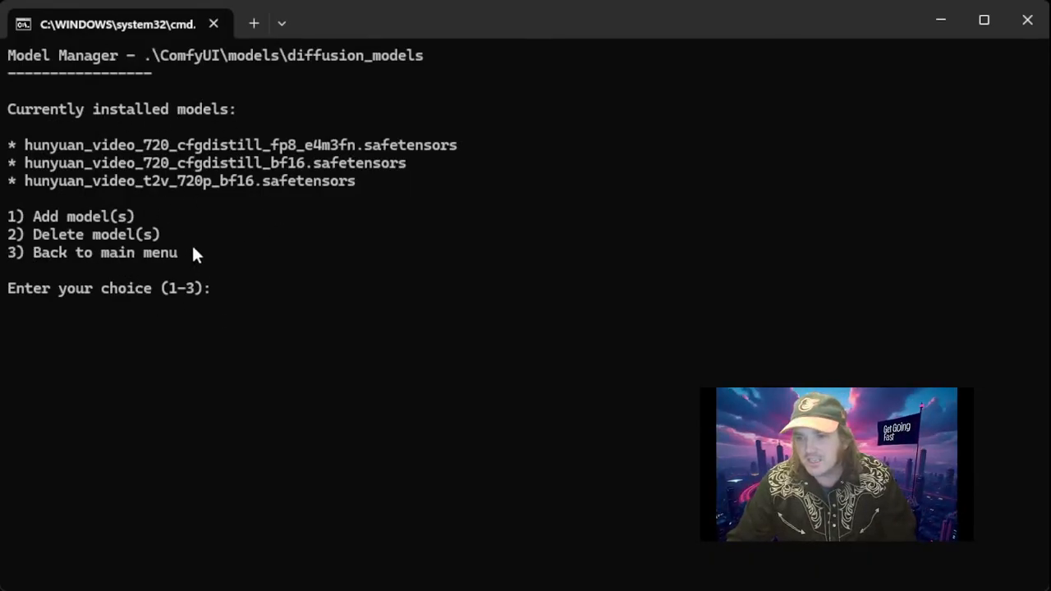
{"action": "type", "text": "1"}
{"action": "key", "text": "Return"}
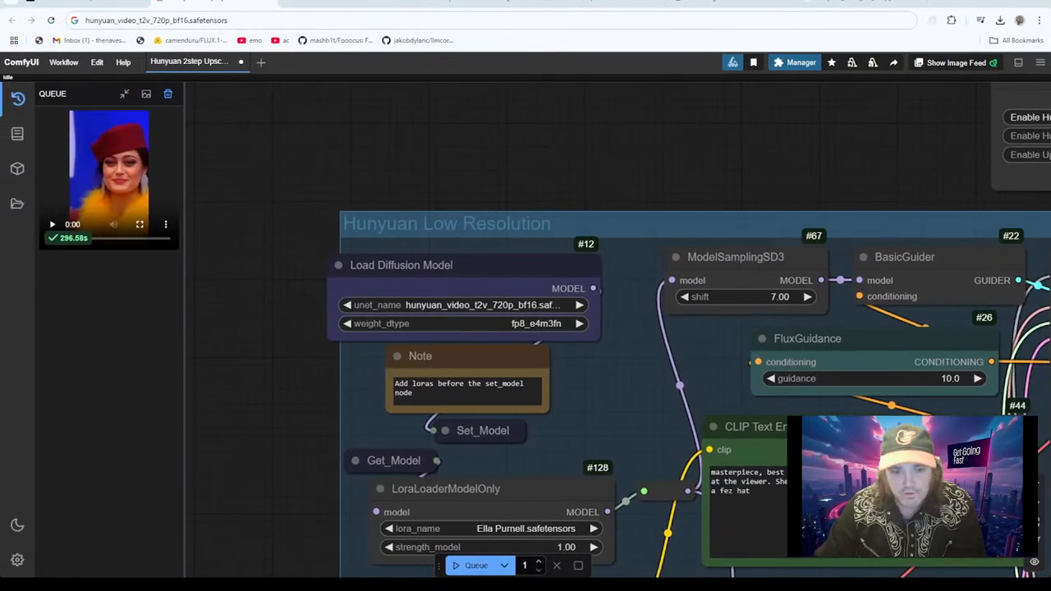
Examine the ComfyUI low-resolution group's LoRA, CLIP and VAE loaders, positive prompt, latent video size, noise seed and sampler settings.
{"action": "left_click_drag", "start_coordinate": [336, 408], "coordinate": [271, 279]}
{"action": "left_click_drag", "start_coordinate": [295, 399], "coordinate": [302, 308]}
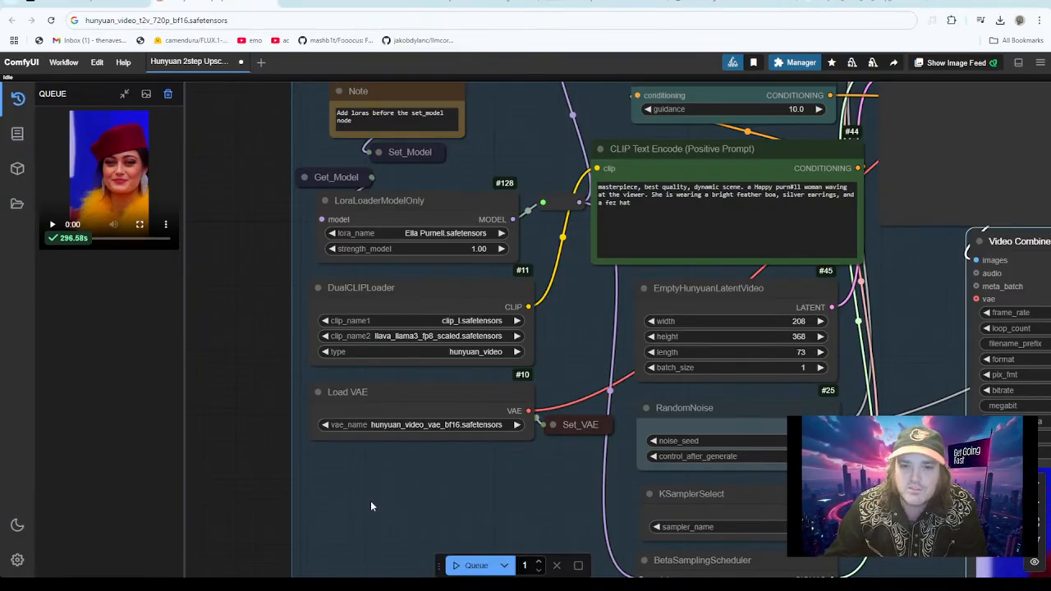
{"action": "left_click_drag", "start_coordinate": [595, 310], "coordinate": [413, 374]}
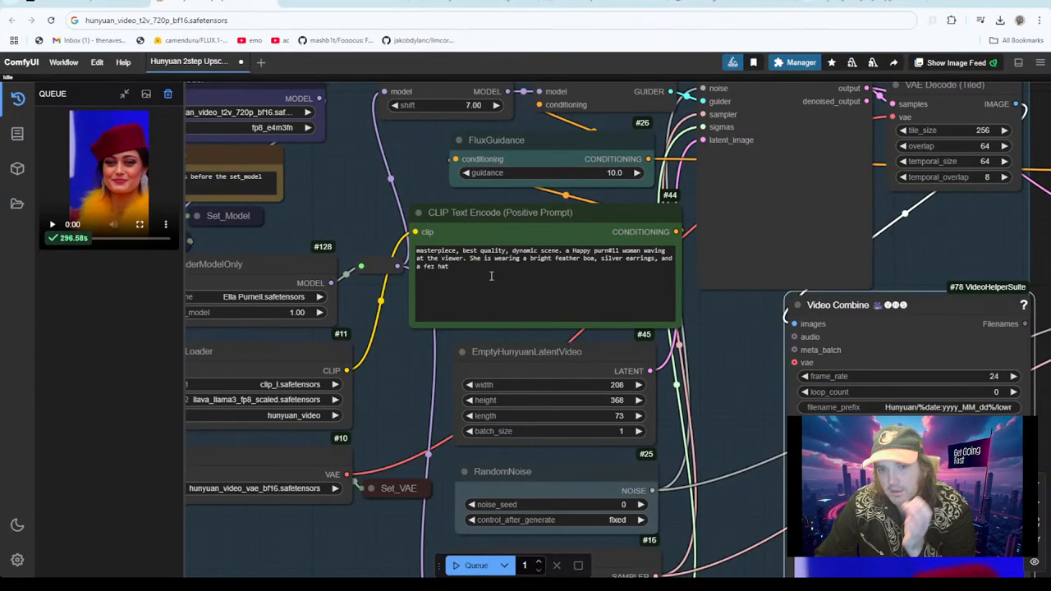
{"action": "left_click_drag", "start_coordinate": [747, 351], "coordinate": [725, 361]}
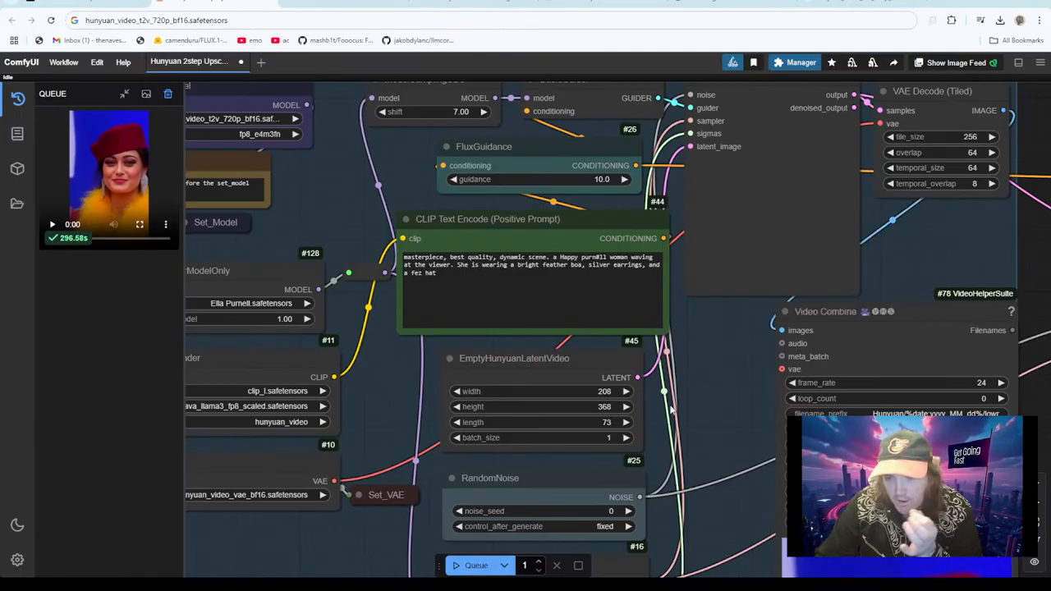
{"action": "left_click_drag", "start_coordinate": [727, 359], "coordinate": [686, 312]}
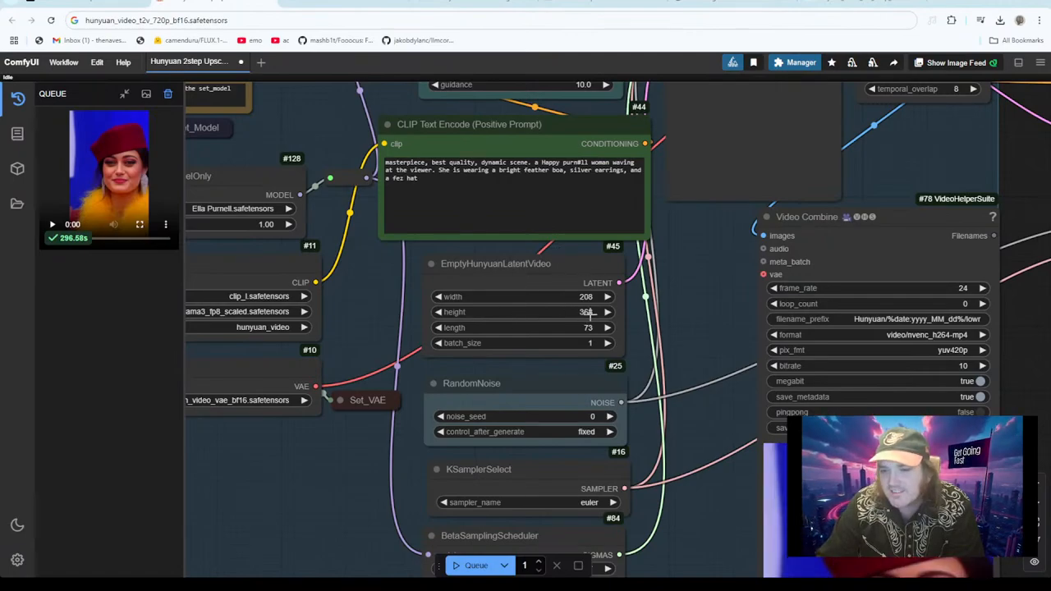
{"action": "left_click_drag", "start_coordinate": [688, 393], "coordinate": [639, 230]}
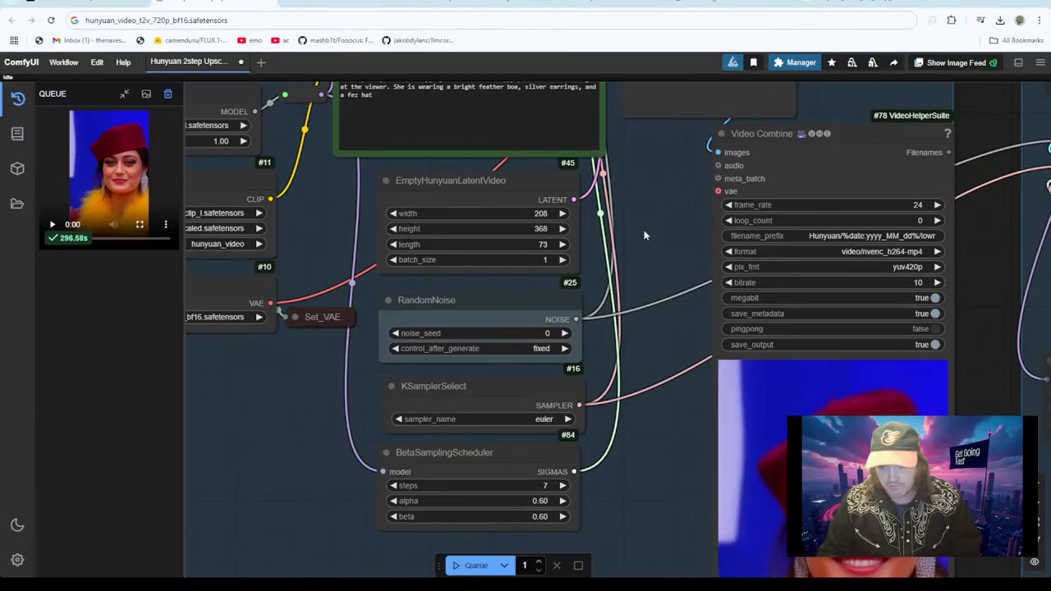
{"action": "left_click_drag", "start_coordinate": [621, 219], "coordinate": [751, 346]}
{"action": "left_click_drag", "start_coordinate": [752, 270], "coordinate": [781, 305]}
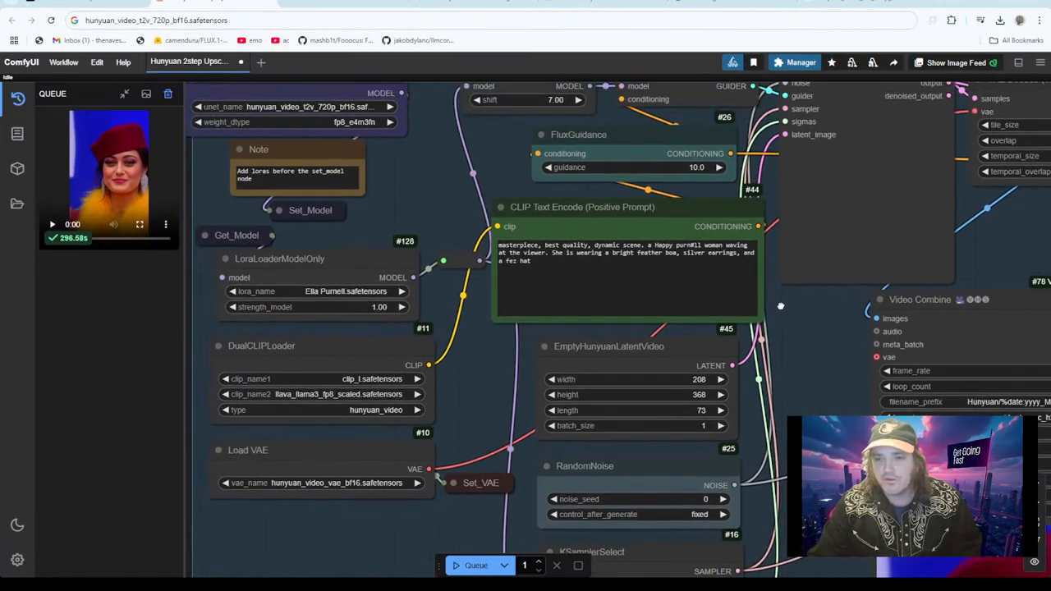
{"action": "mouse_move", "coordinate": [816, 468]}
{"action": "left_mouse_down"}
{"action": "mouse_move", "coordinate": [780, 364]}
{"action": "mouse_move", "coordinate": [643, 197]}
{"action": "mouse_move", "coordinate": [632, 150]}
{"action": "mouse_move", "coordinate": [690, 287]}
{"action": "mouse_move", "coordinate": [752, 386]}
{"action": "mouse_move", "coordinate": [834, 465]}
{"action": "left_mouse_up"}
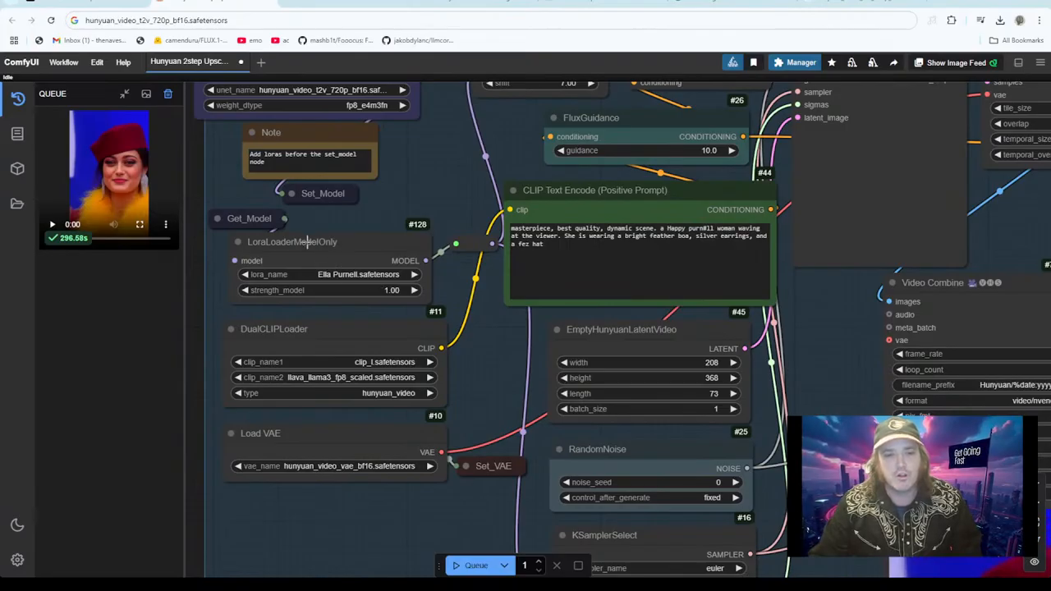
Correct the LoRA trigger word in the CLIP Text Encode positive prompt to purn3ll.
{"action": "mouse_move", "coordinate": [313, 251]}
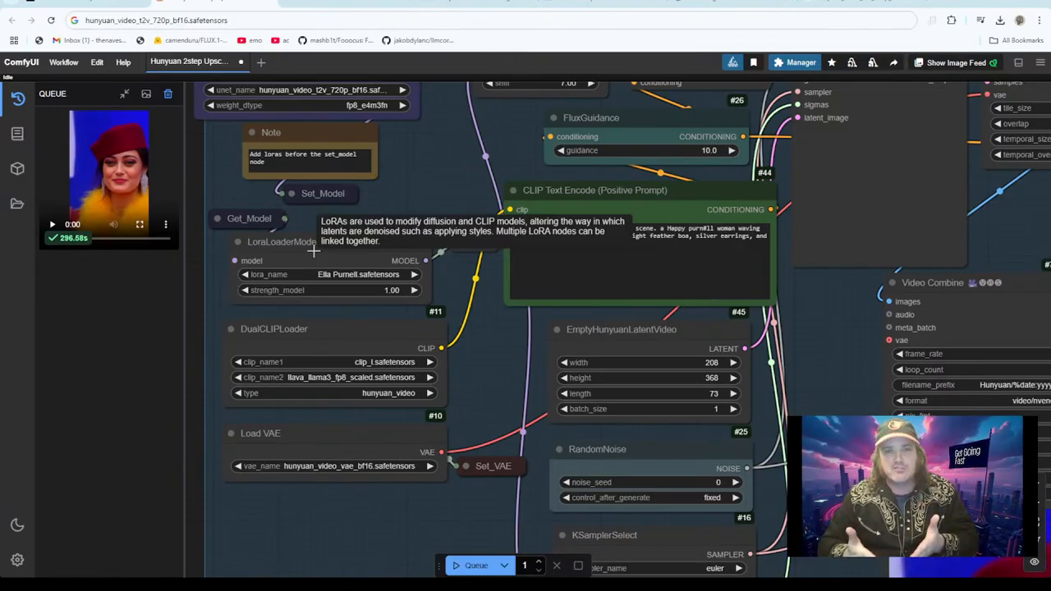
{"action": "left_click", "coordinate": [671, 260]}
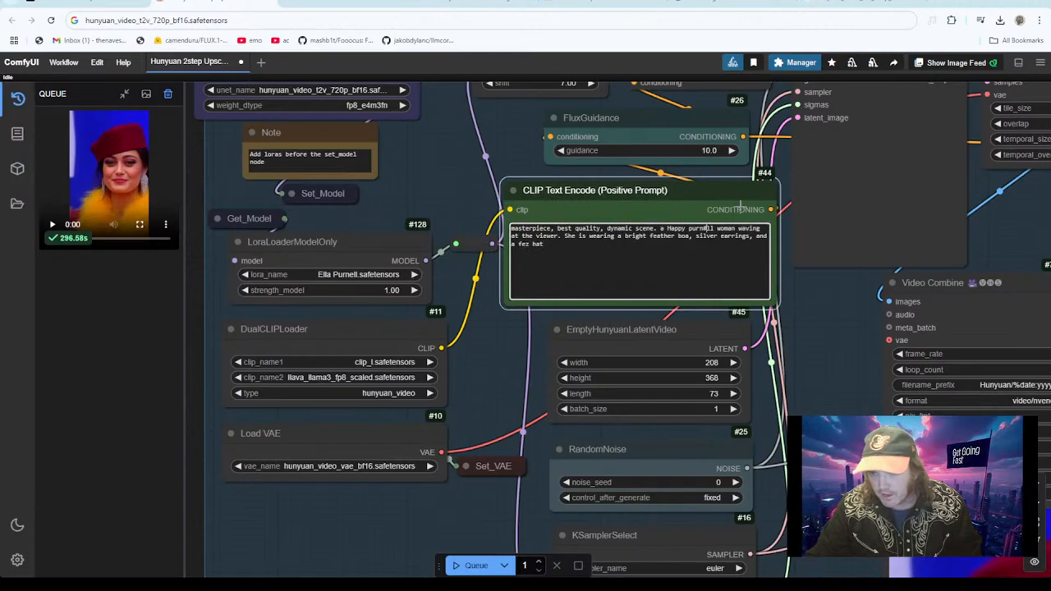
{"action": "double_click", "coordinate": [703, 229]}
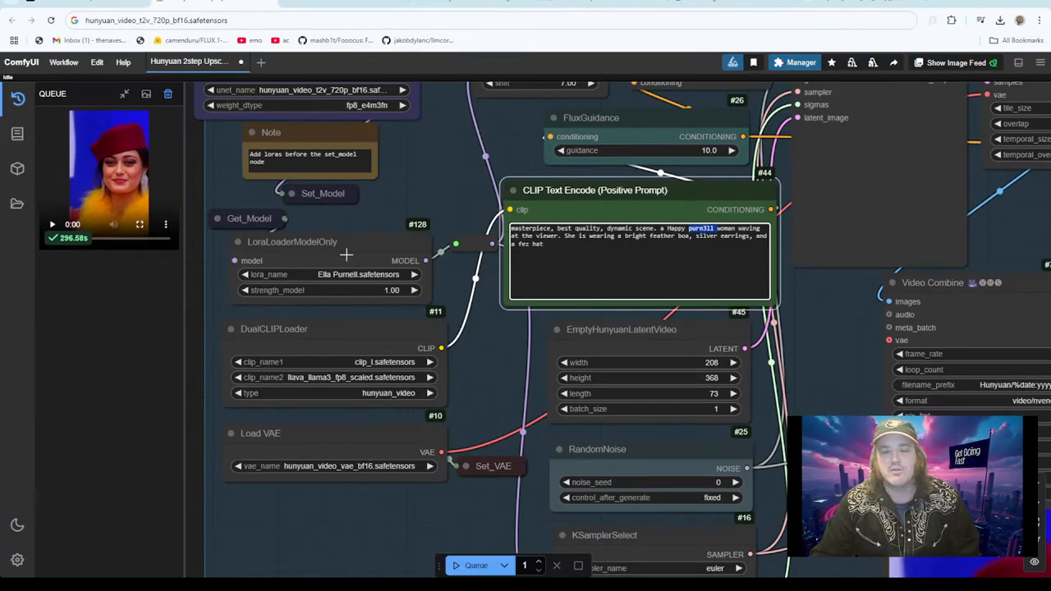
{"action": "left_click_drag", "start_coordinate": [409, 192], "coordinate": [408, 246]}
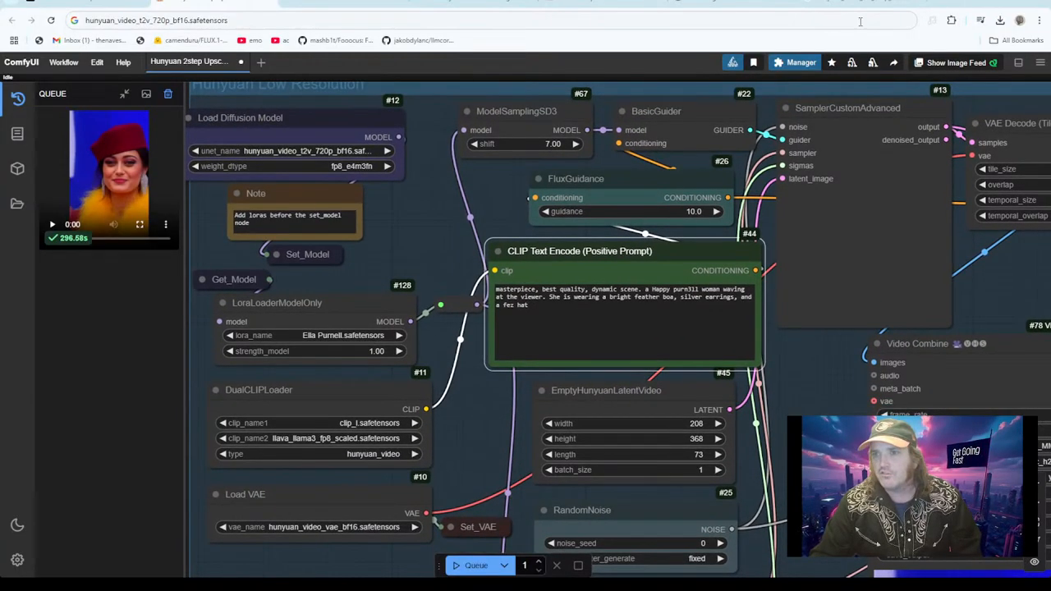
Open civitai.com in the browser tab with the web search results and look over the featured images.
{"action": "key", "text": "Return"}
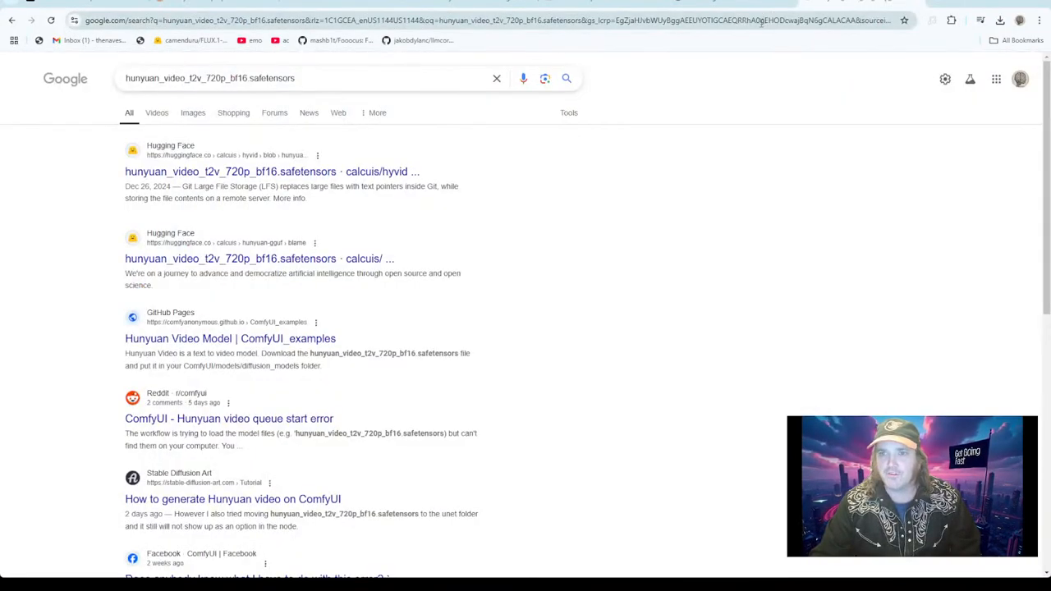
{"action": "left_click", "coordinate": [762, 23]}
{"action": "type", "text": "civitai.com"}
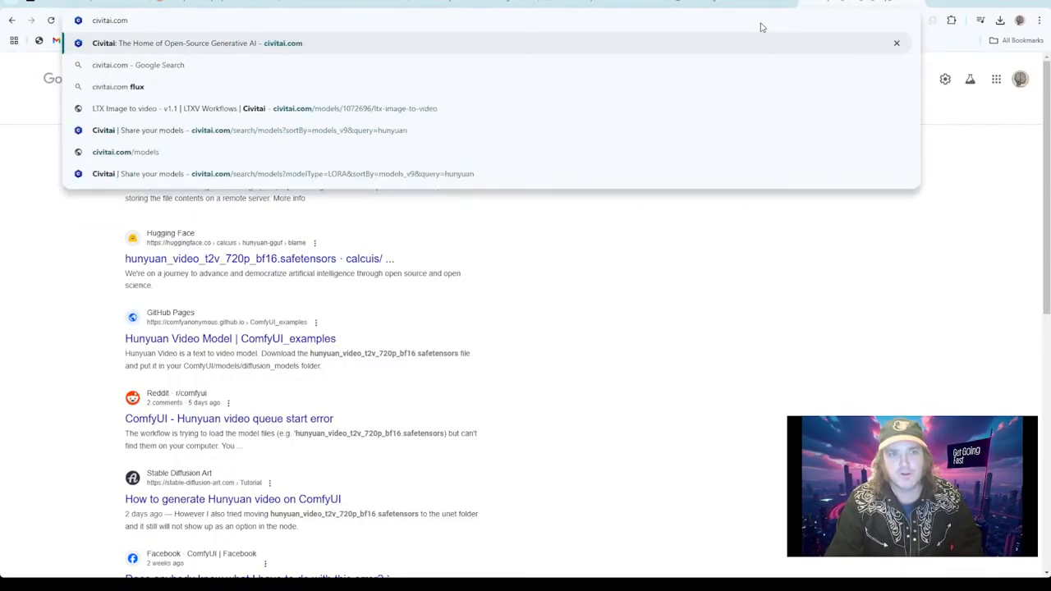
{"action": "key", "text": "Return"}
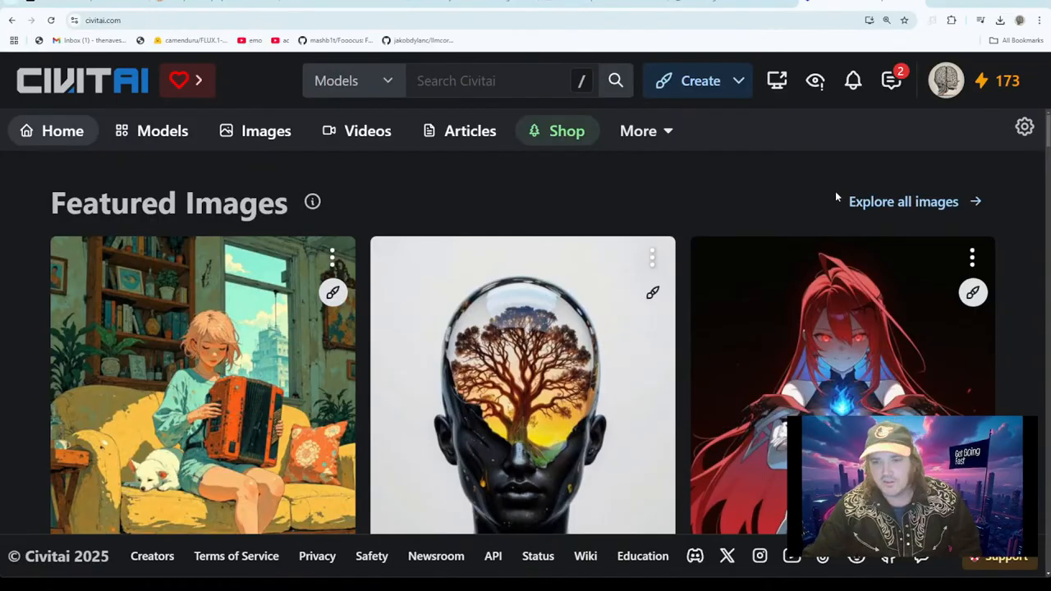
{"action": "scroll", "coordinate": [343, 316], "scroll_direction": "down", "scroll_amount": 3}
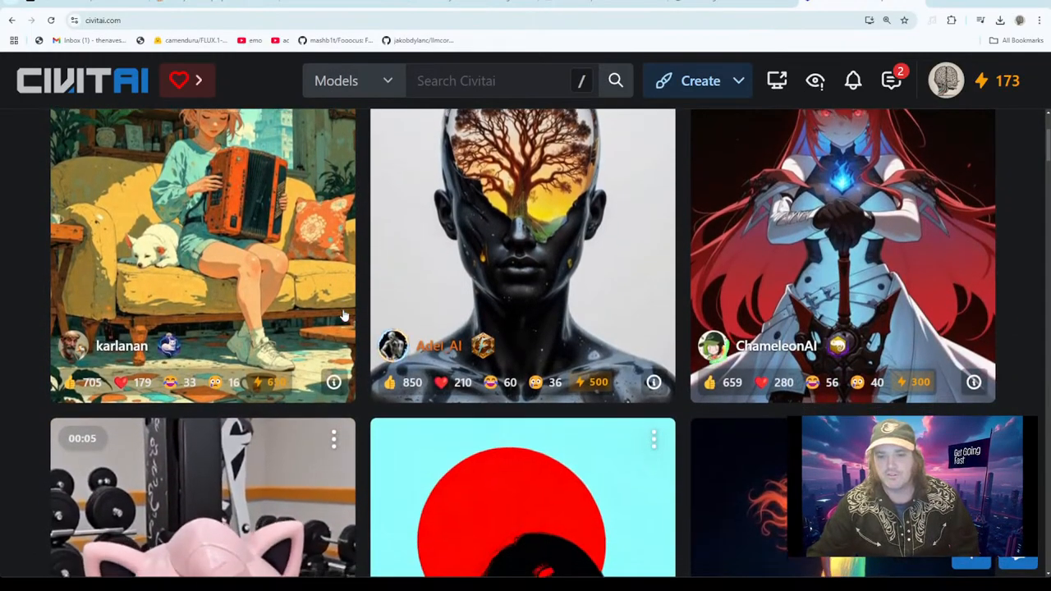
{"action": "scroll", "coordinate": [343, 316], "scroll_direction": "down", "scroll_amount": 5}
{"action": "scroll", "coordinate": [343, 317], "scroll_direction": "up", "scroll_amount": 3}
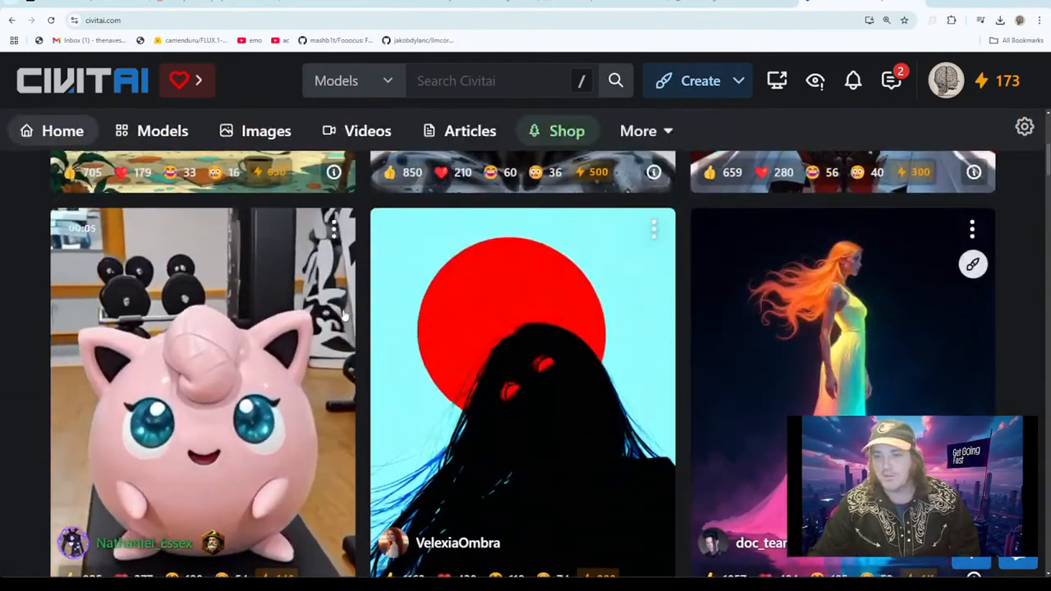
{"action": "scroll", "coordinate": [343, 316], "scroll_direction": "up", "scroll_amount": 5}
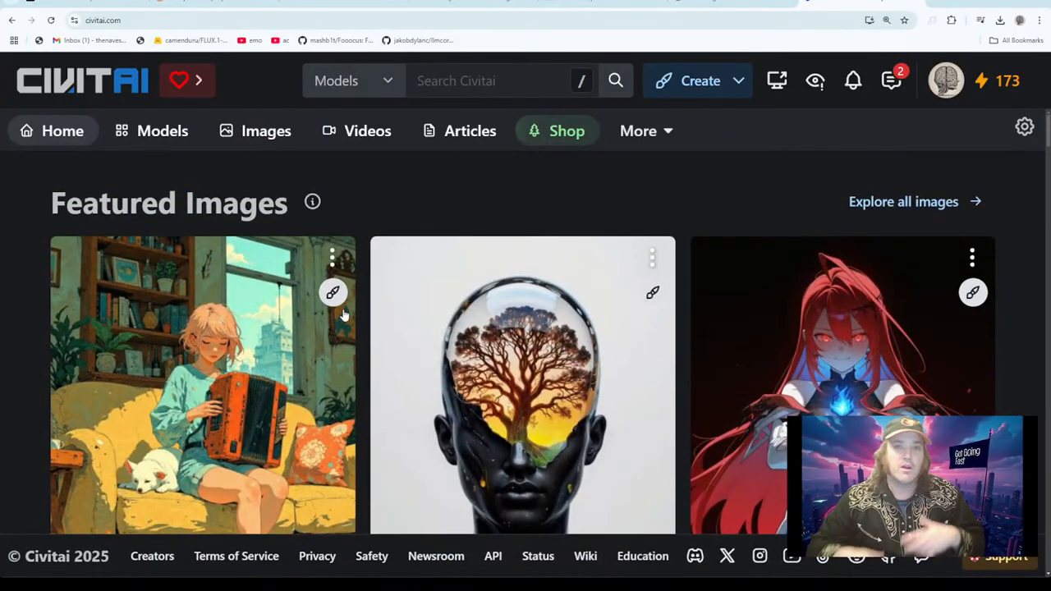
{"action": "left_click", "coordinate": [484, 76]}
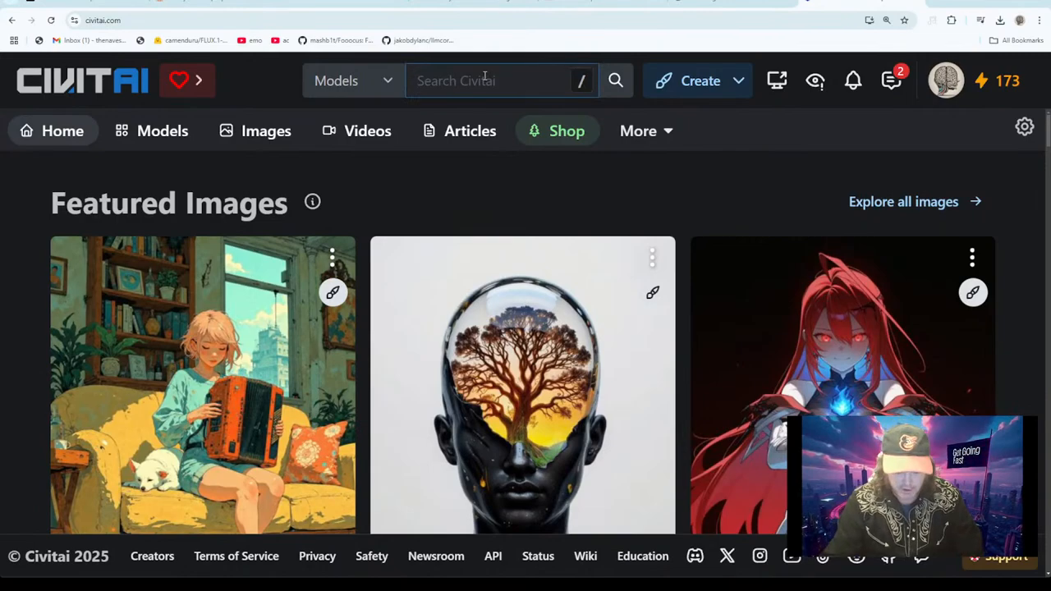
{"action": "type", "text": "hunyuan"}
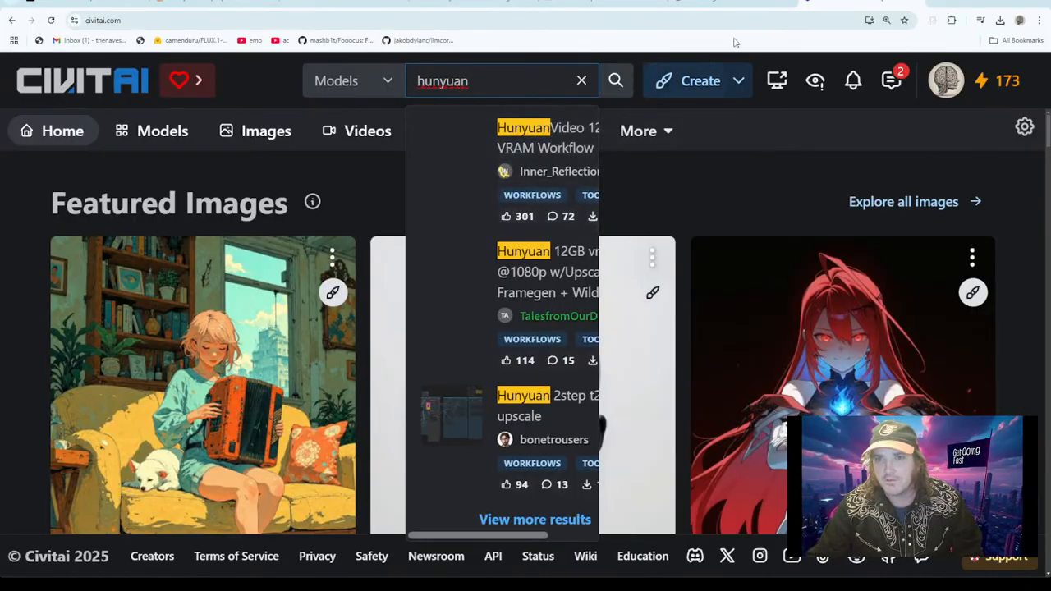
{"action": "key", "text": "Escape"}
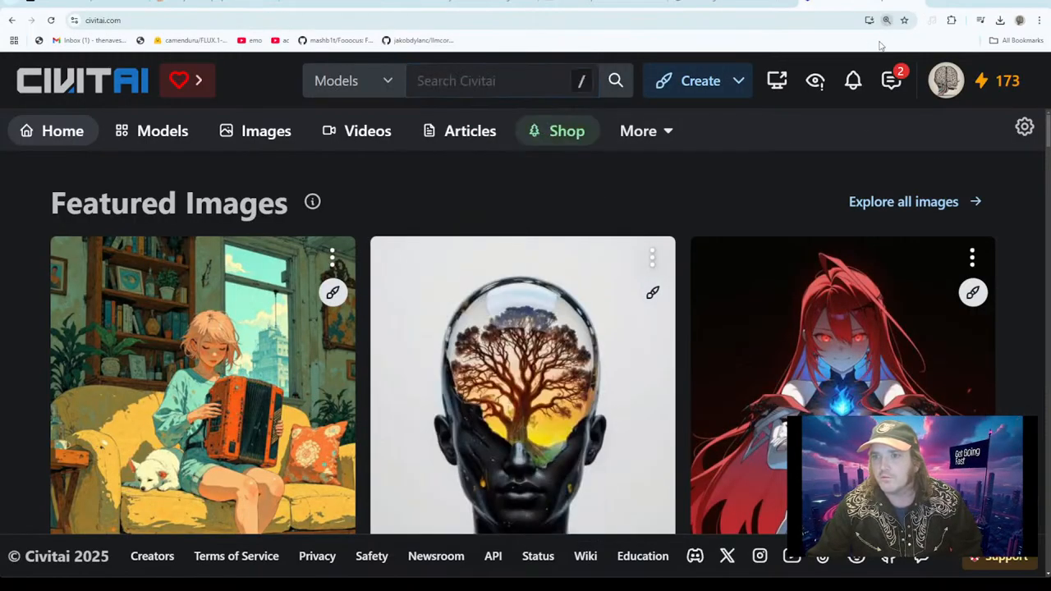
Reset the page zoom to its default level and search Civitai models for hunyuan.
{"action": "key", "text": "ctrl+0"}
{"action": "left_click", "coordinate": [488, 64]}
{"action": "type", "text": "hu"}
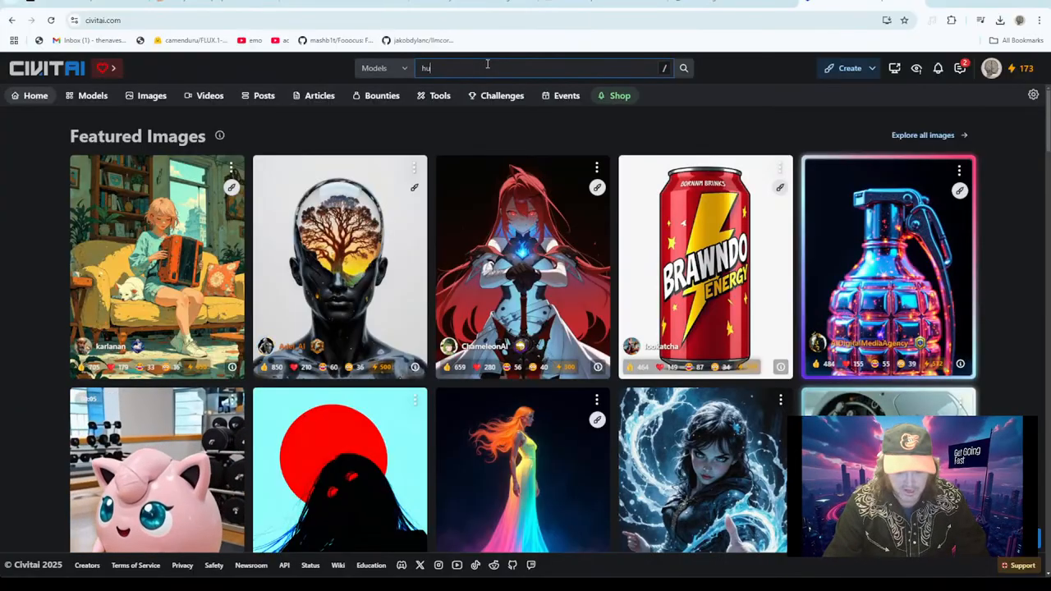
{"action": "type", "text": "nyuan"}
{"action": "key", "text": "Return"}
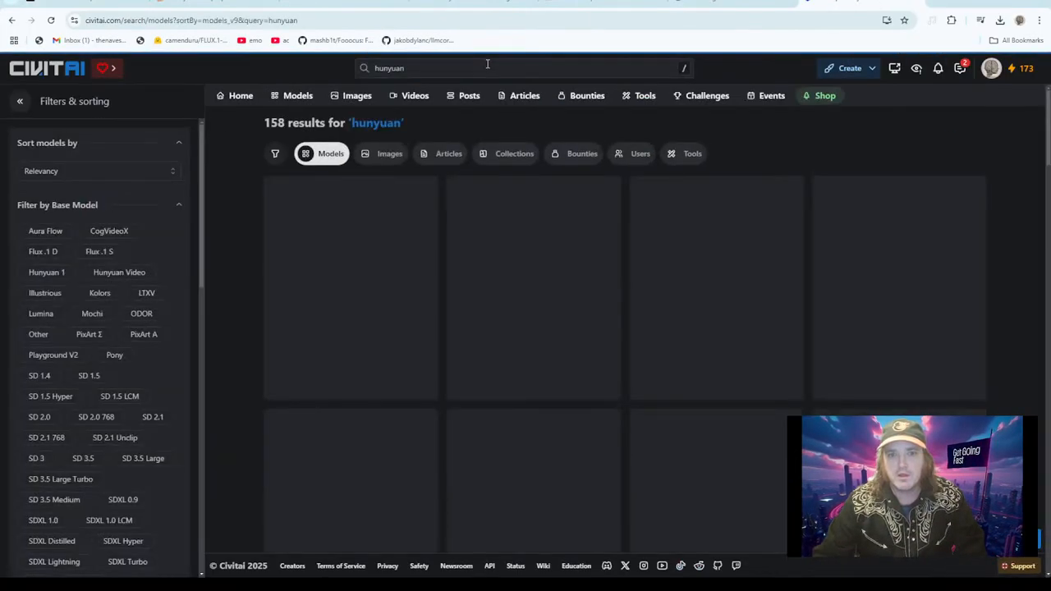
Look through the hunyuan search results for the available LoRAs, workflows and checkpoints.
{"action": "scroll", "coordinate": [568, 268], "scroll_direction": "down", "scroll_amount": 3}
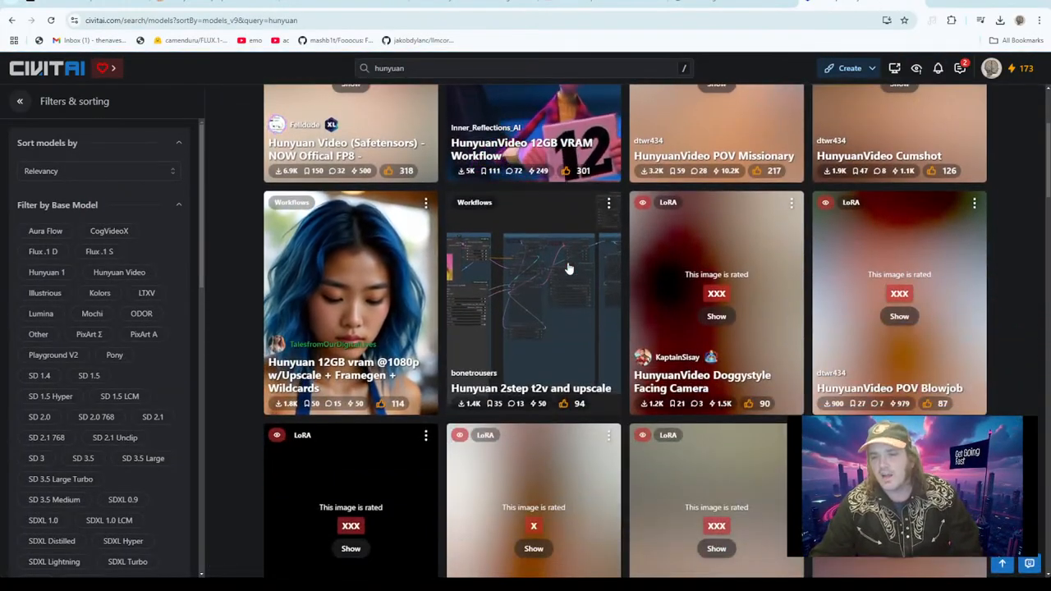
{"action": "scroll", "coordinate": [568, 268], "scroll_direction": "up", "scroll_amount": 3}
{"action": "scroll", "coordinate": [568, 269], "scroll_direction": "down", "scroll_amount": 1}
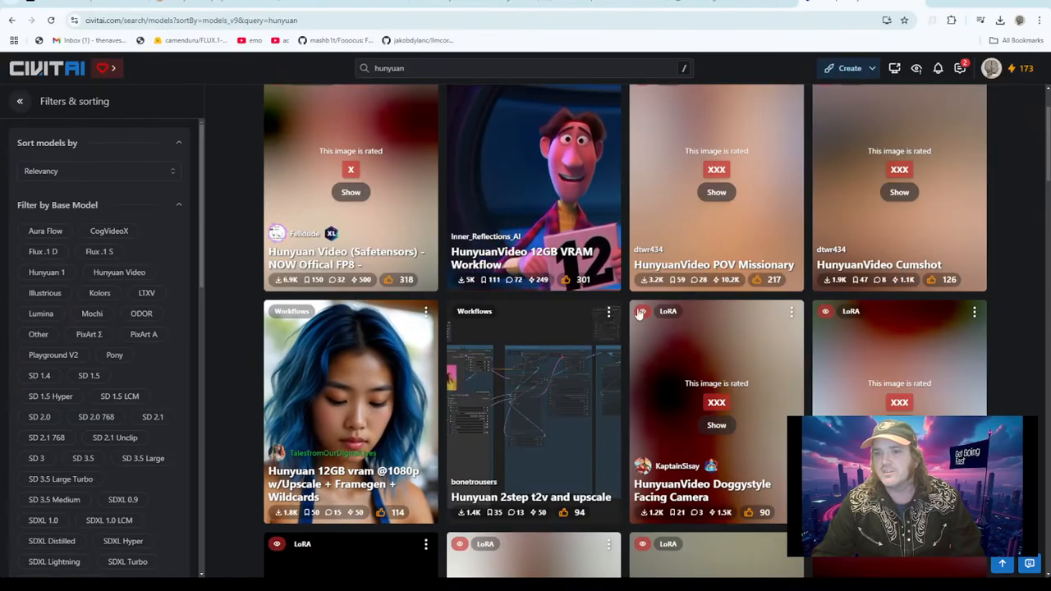
{"action": "scroll", "coordinate": [513, 383], "scroll_direction": "down", "scroll_amount": 2}
{"action": "scroll", "coordinate": [513, 383], "scroll_direction": "down", "scroll_amount": 1}
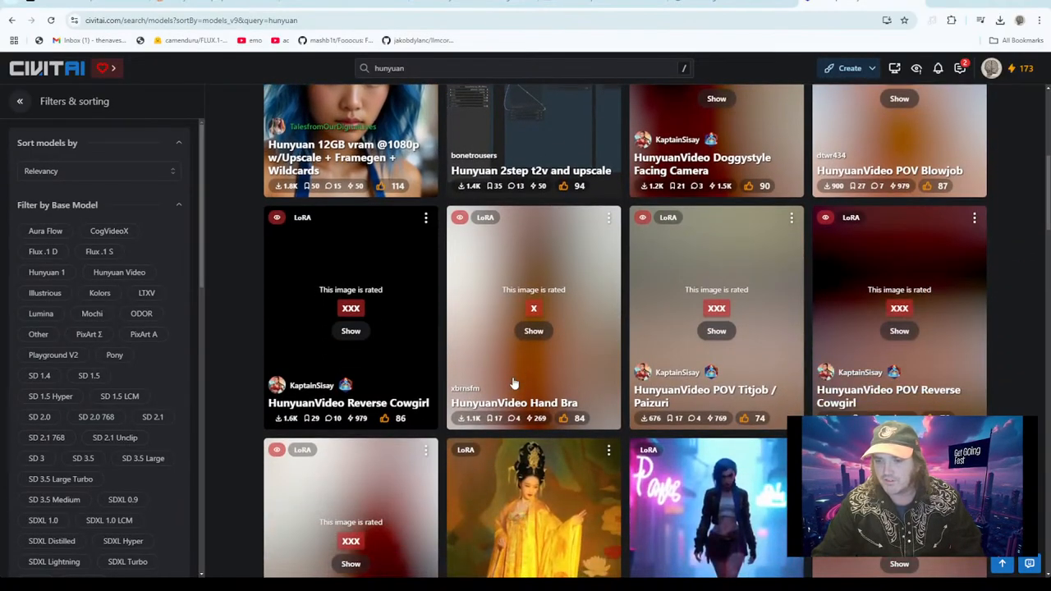
{"action": "scroll", "coordinate": [509, 381], "scroll_direction": "down", "scroll_amount": 2}
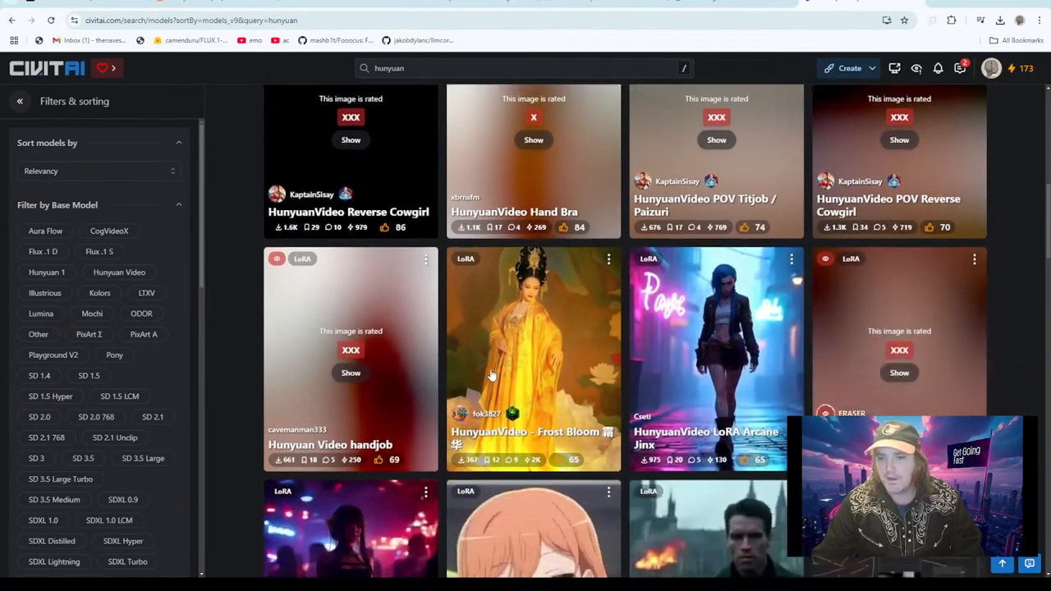
{"action": "scroll", "coordinate": [491, 375], "scroll_direction": "down", "scroll_amount": 1}
{"action": "scroll", "coordinate": [491, 374], "scroll_direction": "down", "scroll_amount": 4}
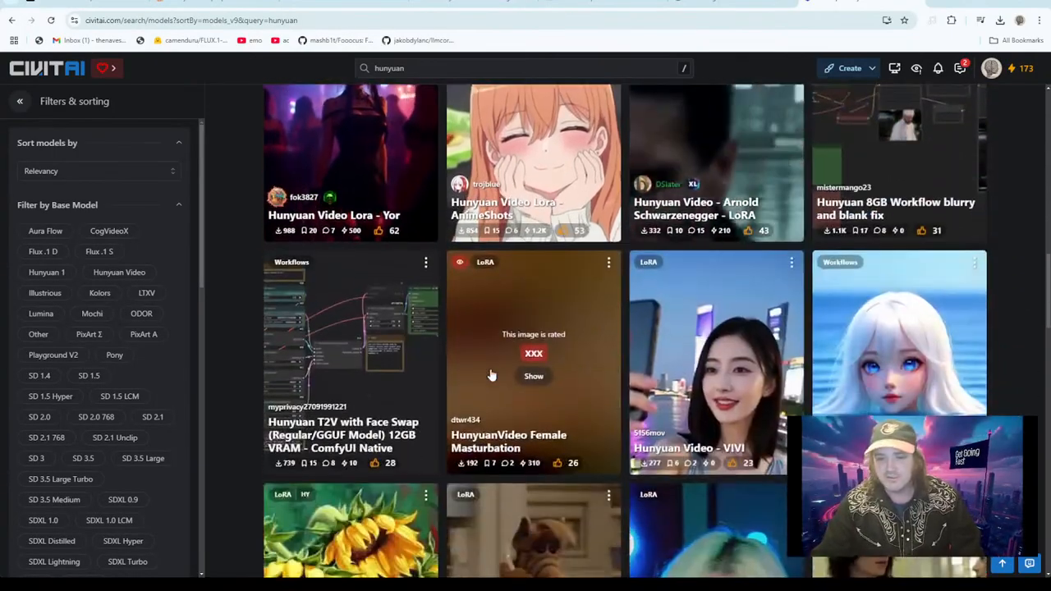
{"action": "scroll", "coordinate": [491, 374], "scroll_direction": "down", "scroll_amount": 5}
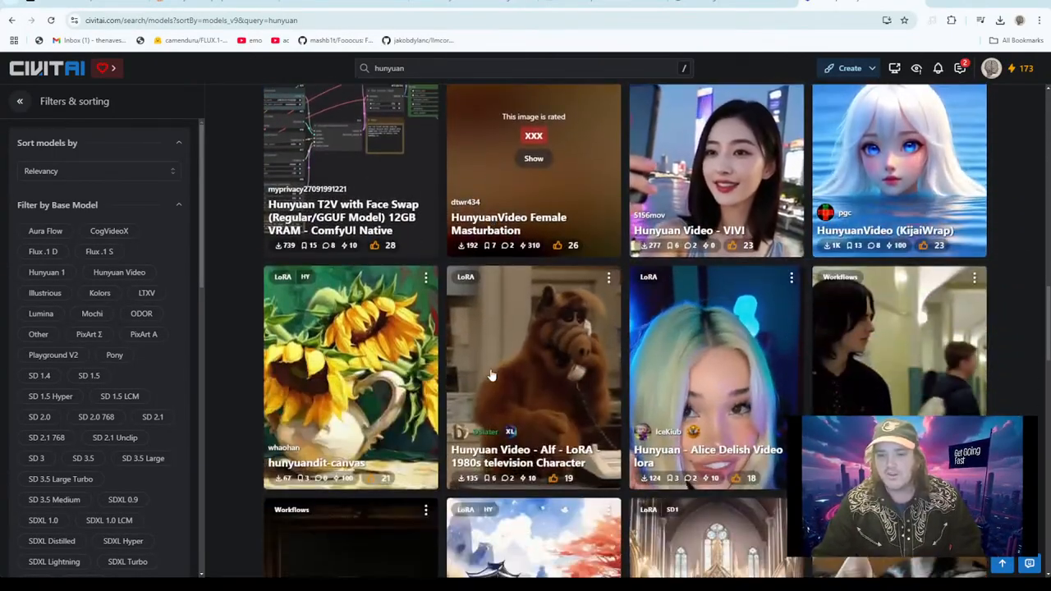
{"action": "scroll", "coordinate": [492, 374], "scroll_direction": "down", "scroll_amount": 6}
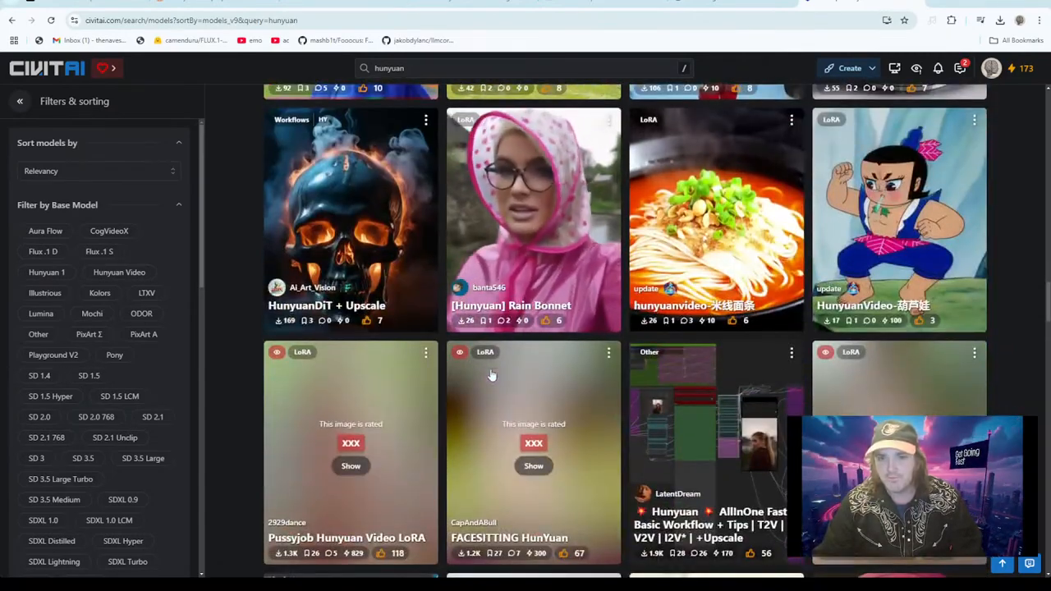
{"action": "scroll", "coordinate": [491, 374], "scroll_direction": "down", "scroll_amount": 5}
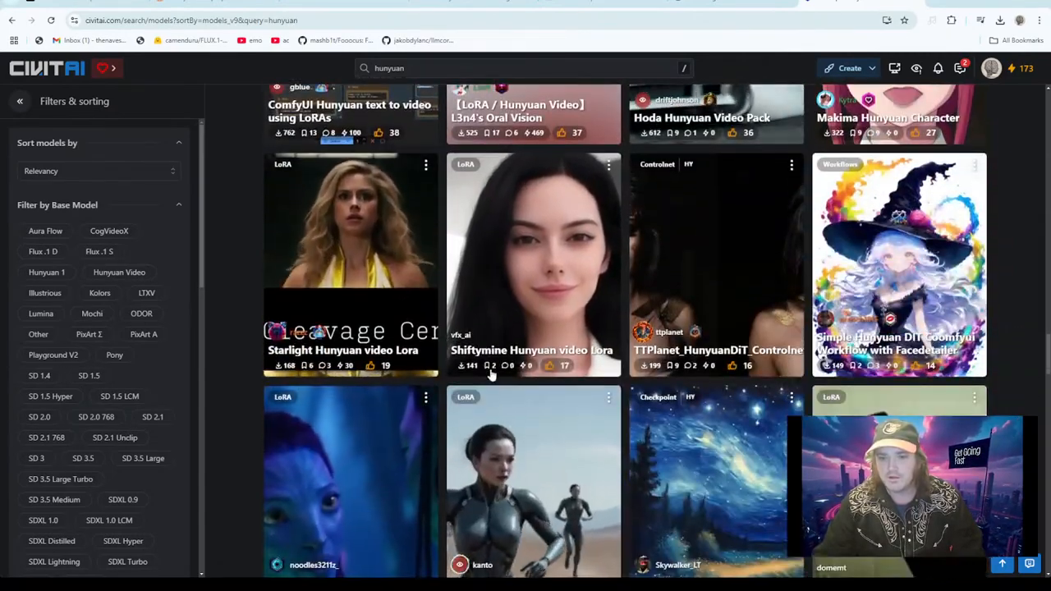
{"action": "scroll", "coordinate": [491, 375], "scroll_direction": "up", "scroll_amount": 1}
Refine the search to hunyuan ella, view the Ella Purnell Hunyuan video Lora page, and leave it when done.
{"action": "left_click", "coordinate": [442, 68]}
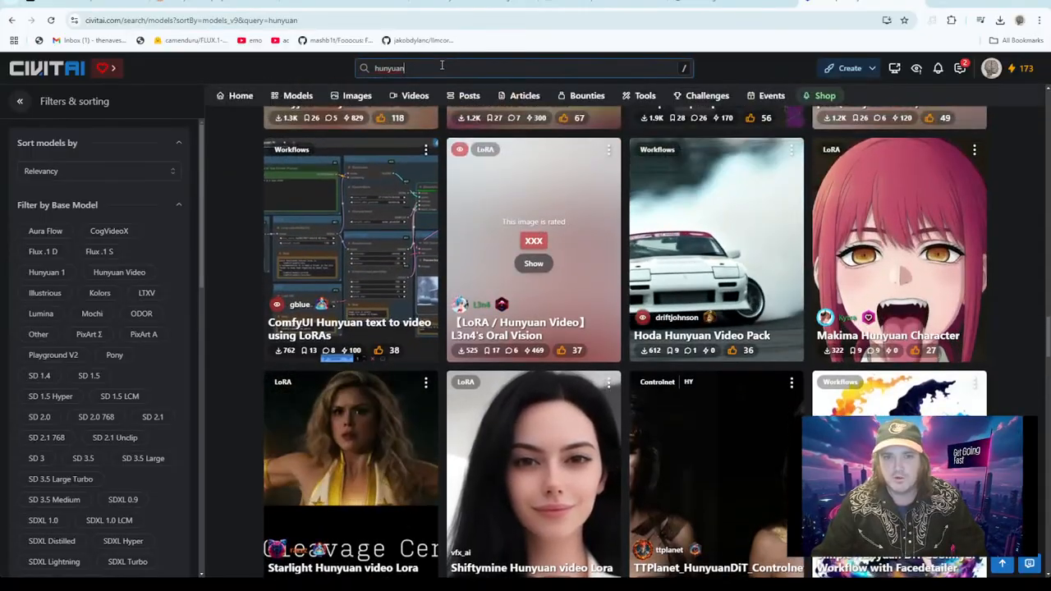
{"action": "type", "text": "ella"}
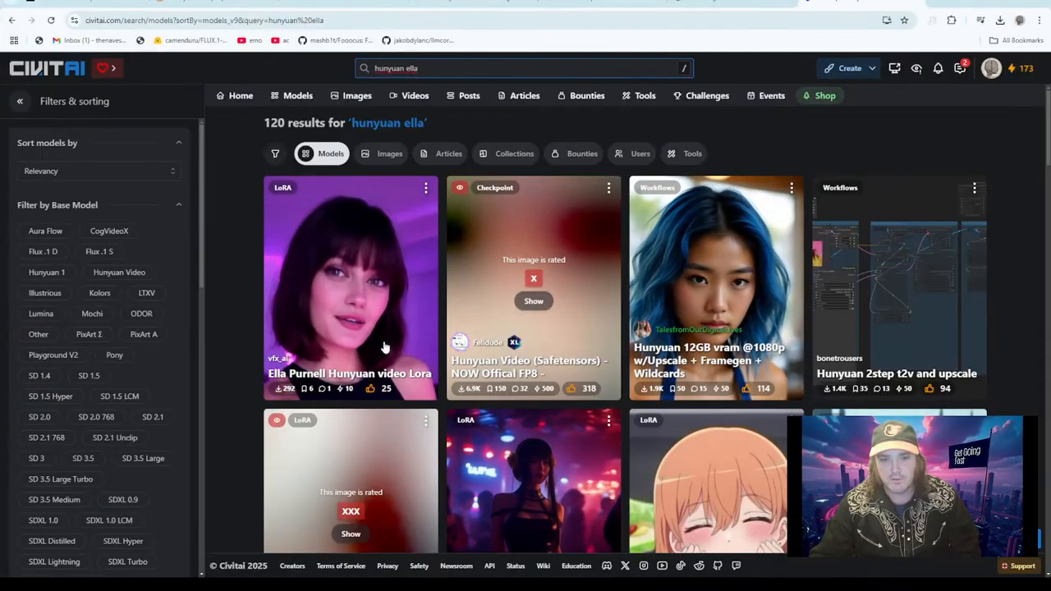
{"action": "left_click", "coordinate": [388, 273]}
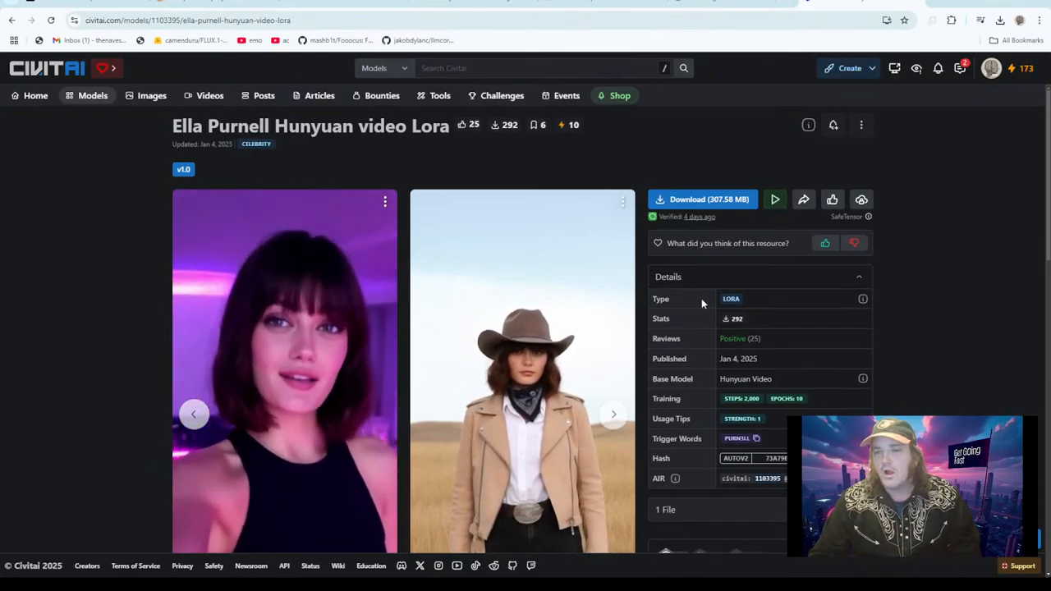
{"action": "left_click", "coordinate": [920, 2]}
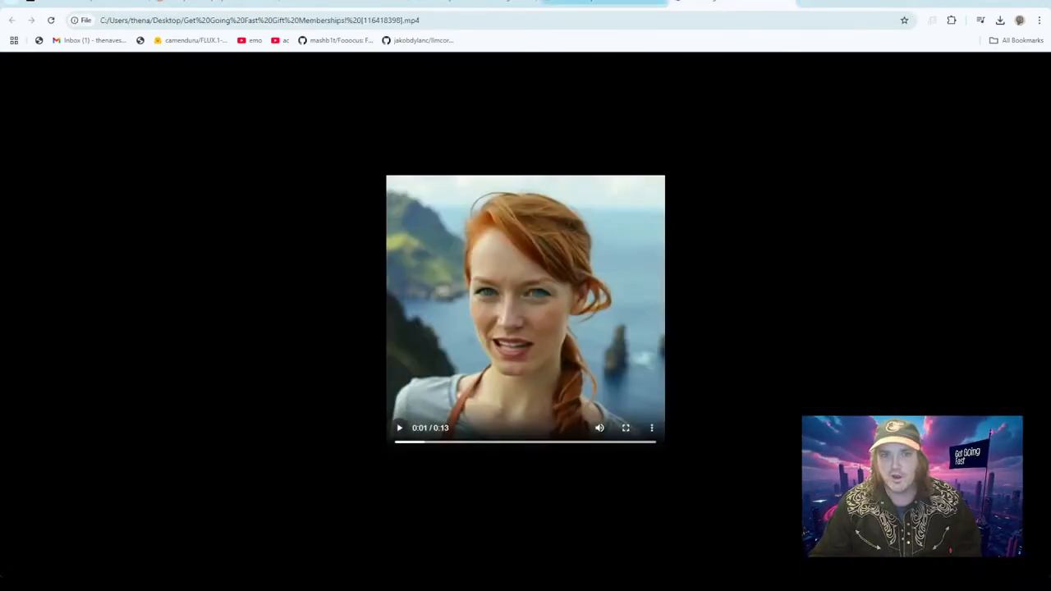
Open the ComfyUI models\loras folder in File Explorer and check the LoRA choices in ComfyUI's LoraLoaderModelOnly node.
{"action": "left_click", "coordinate": [98, 4]}
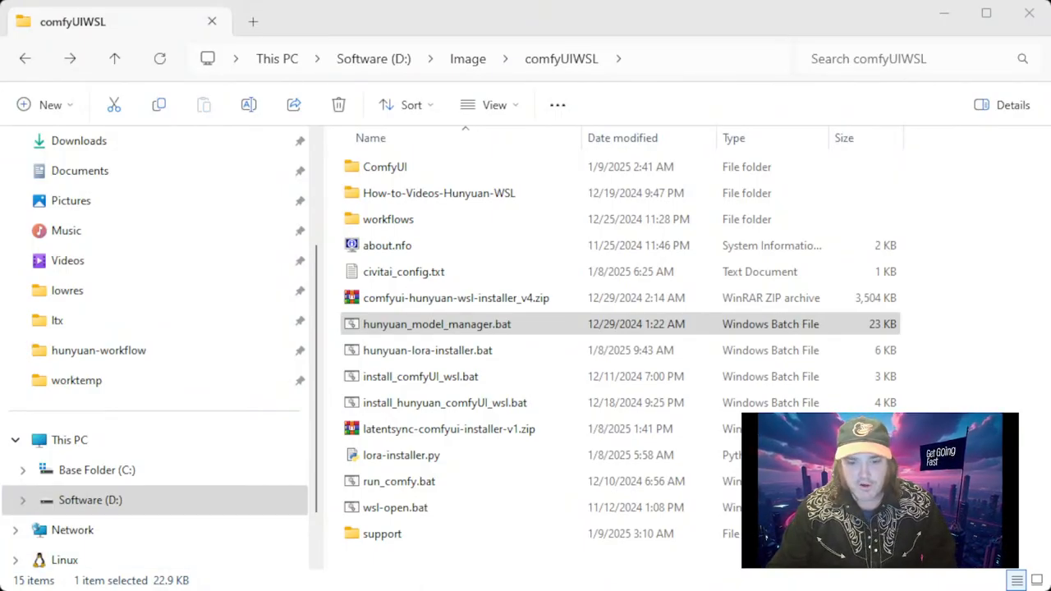
{"action": "left_click", "coordinate": [462, 324]}
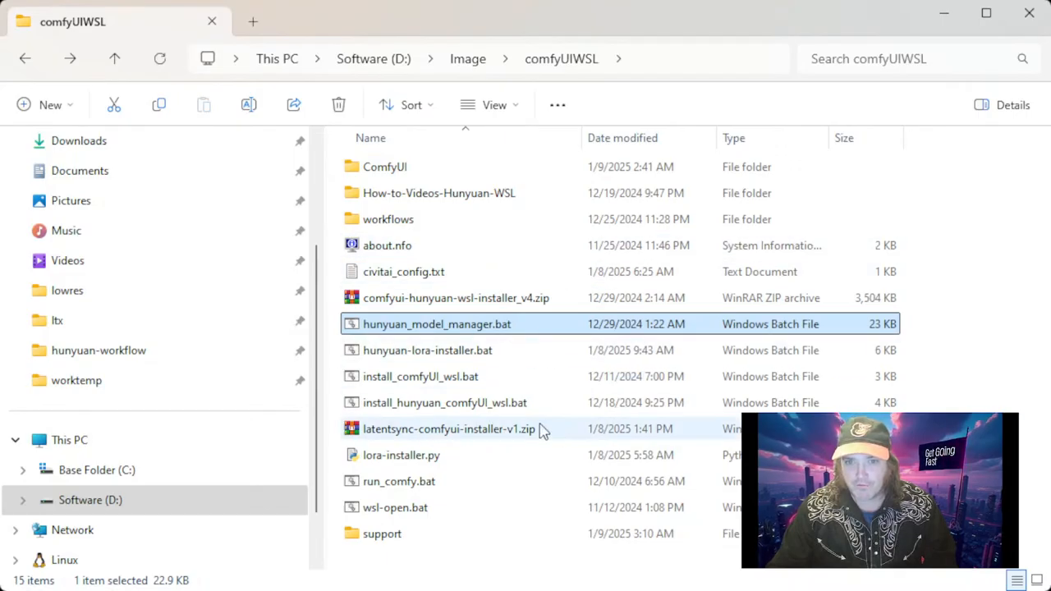
{"action": "left_click", "coordinate": [380, 175]}
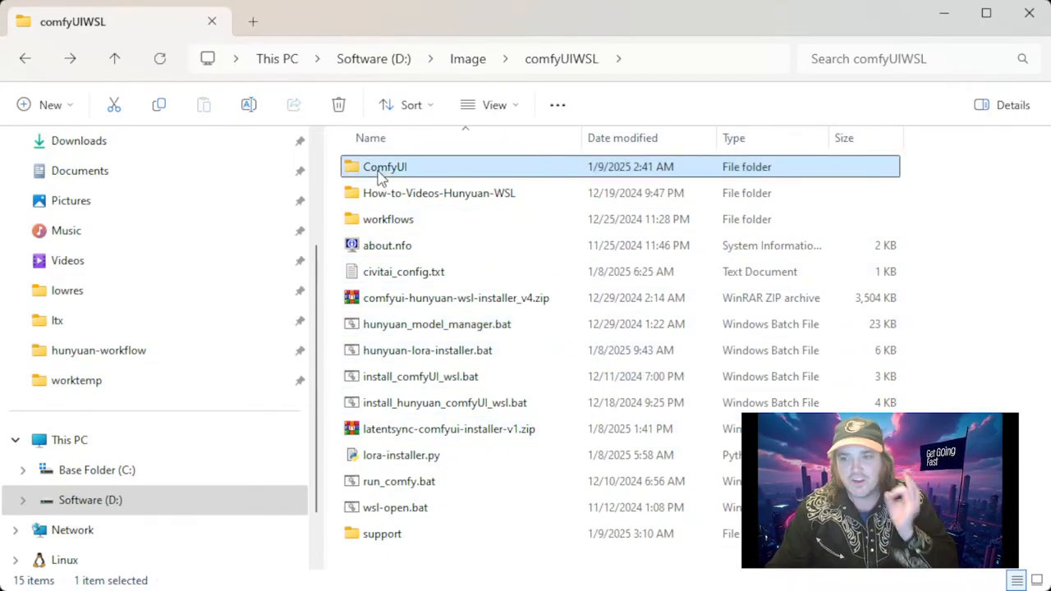
{"action": "double_click", "coordinate": [380, 174]}
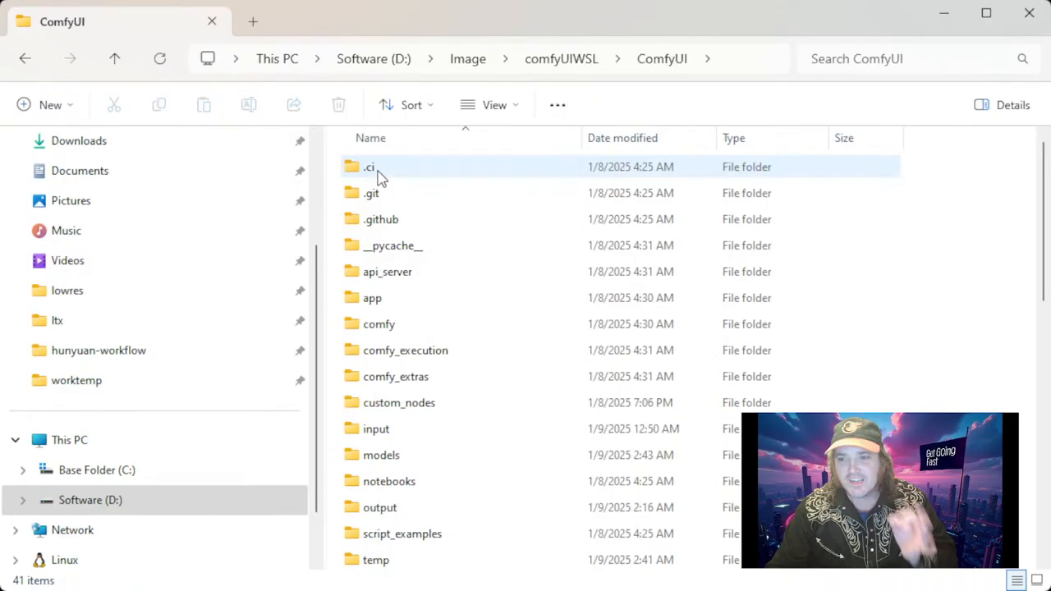
{"action": "double_click", "coordinate": [399, 460]}
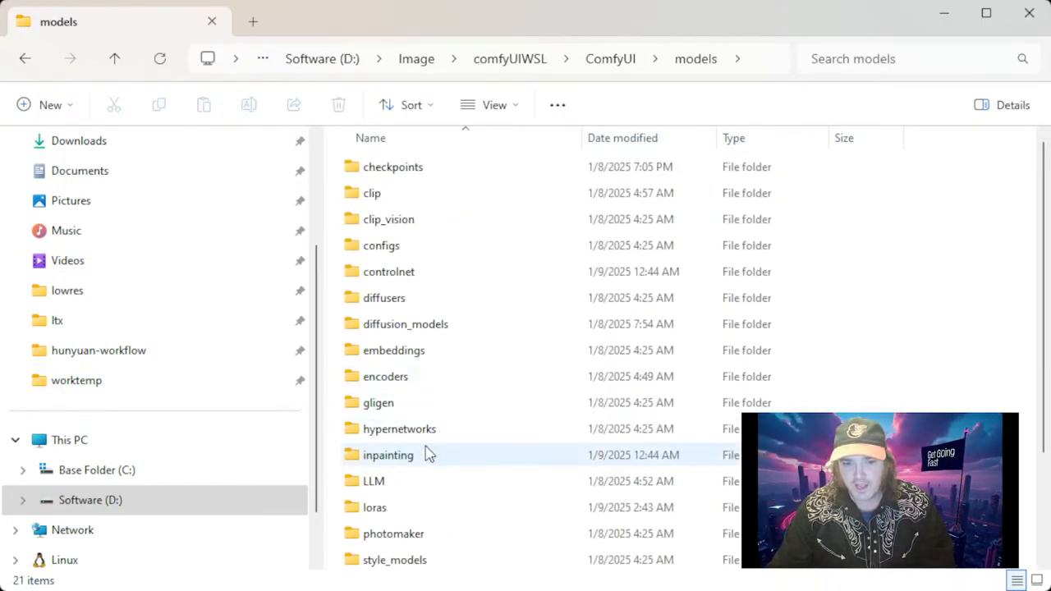
{"action": "double_click", "coordinate": [389, 513]}
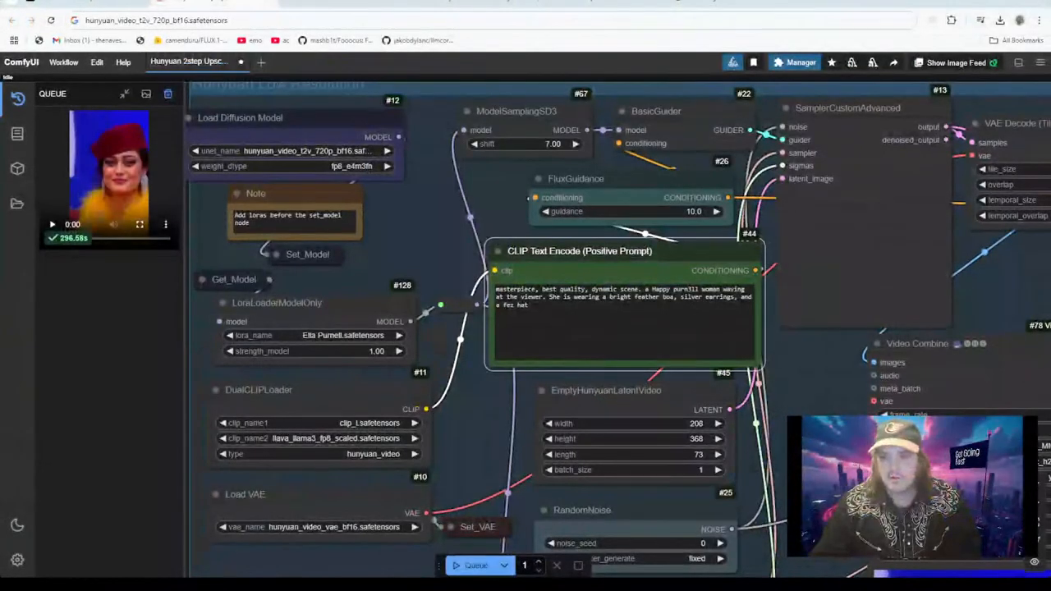
{"action": "left_click", "coordinate": [319, 336]}
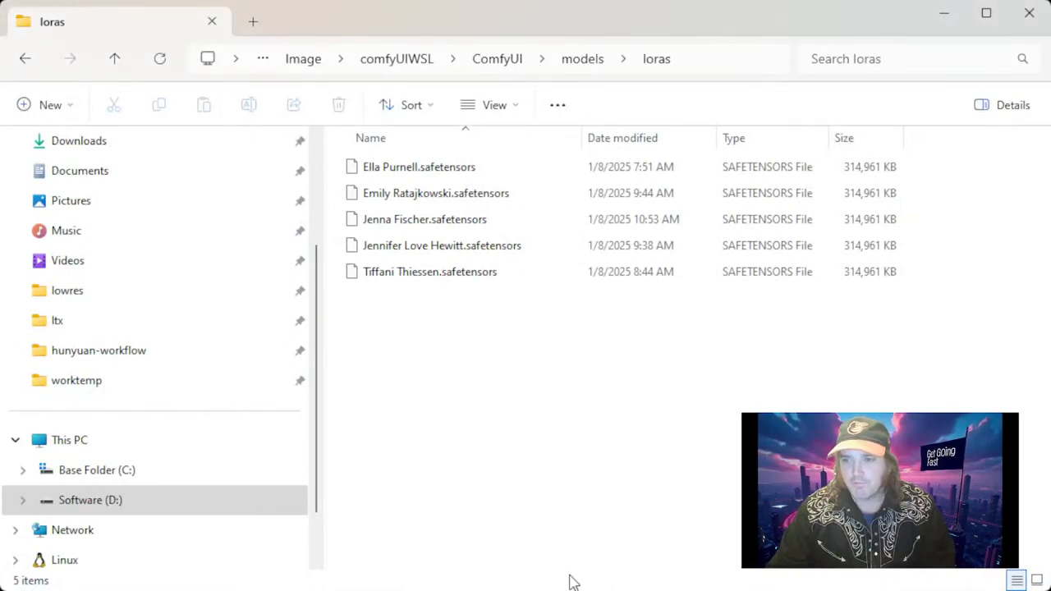
Return to the comfyUIWSL folder in File Explorer and run hunyuan-lora-installer.bat.
{"action": "left_click", "coordinate": [513, 66]}
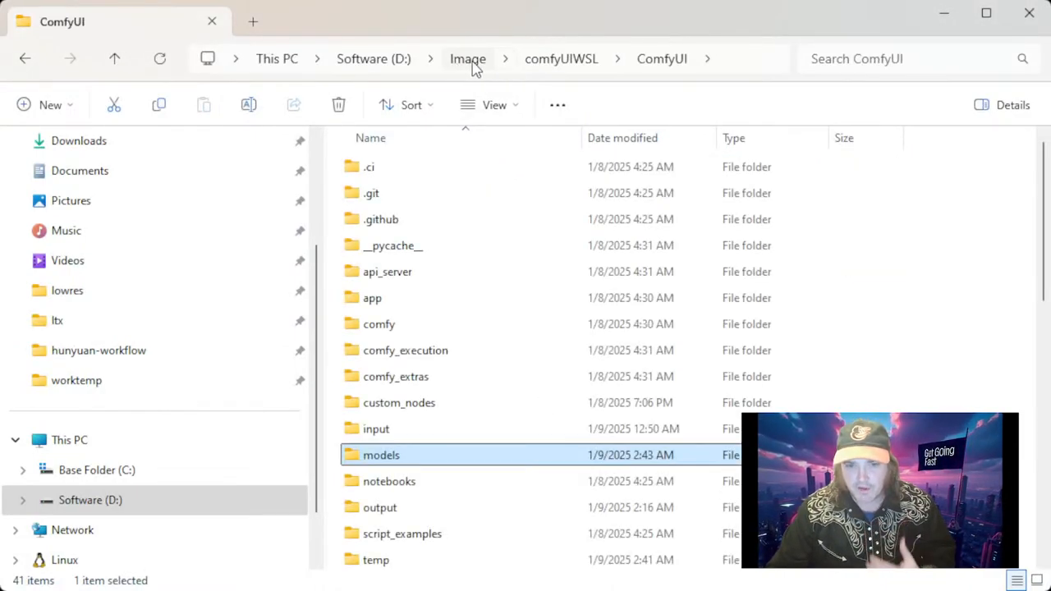
{"action": "left_click", "coordinate": [474, 69]}
{"action": "double_click", "coordinate": [380, 189]}
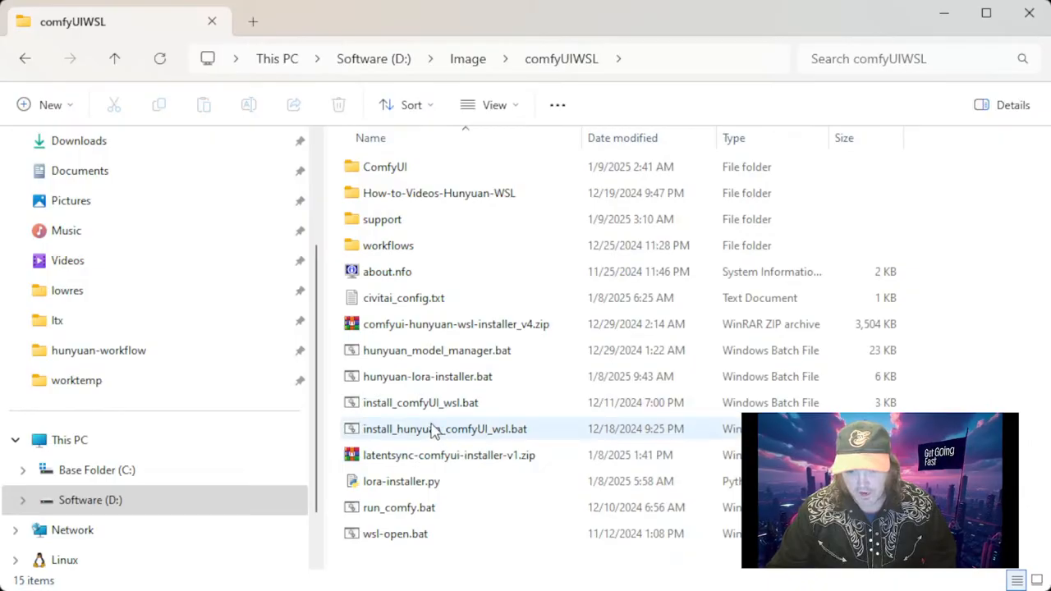
{"action": "double_click", "coordinate": [442, 390]}
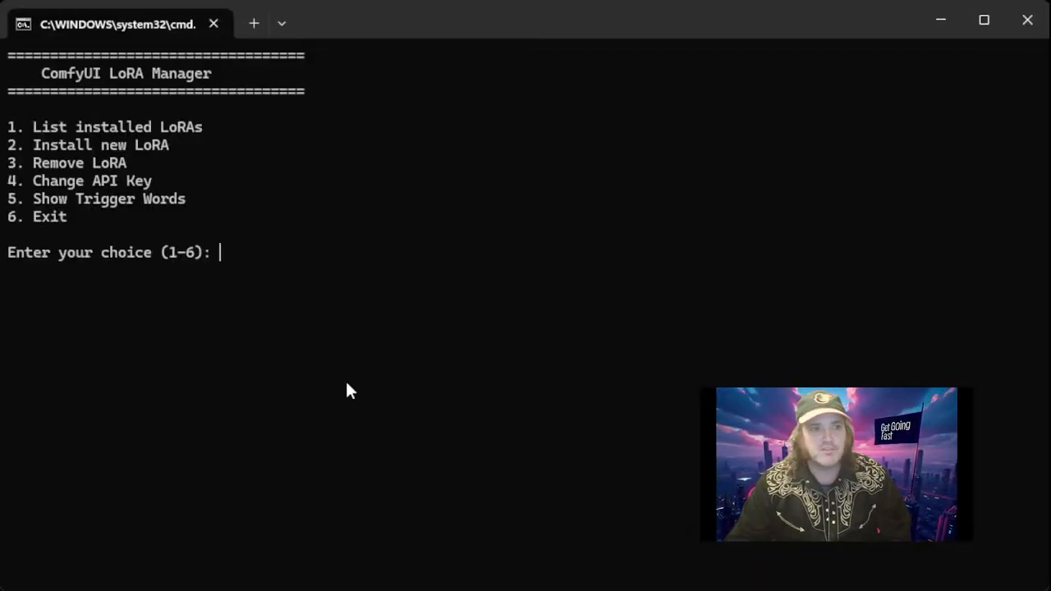
List the installed LoRAs in the LoRA Manager and return to its main menu.
{"action": "type", "text": "1"}
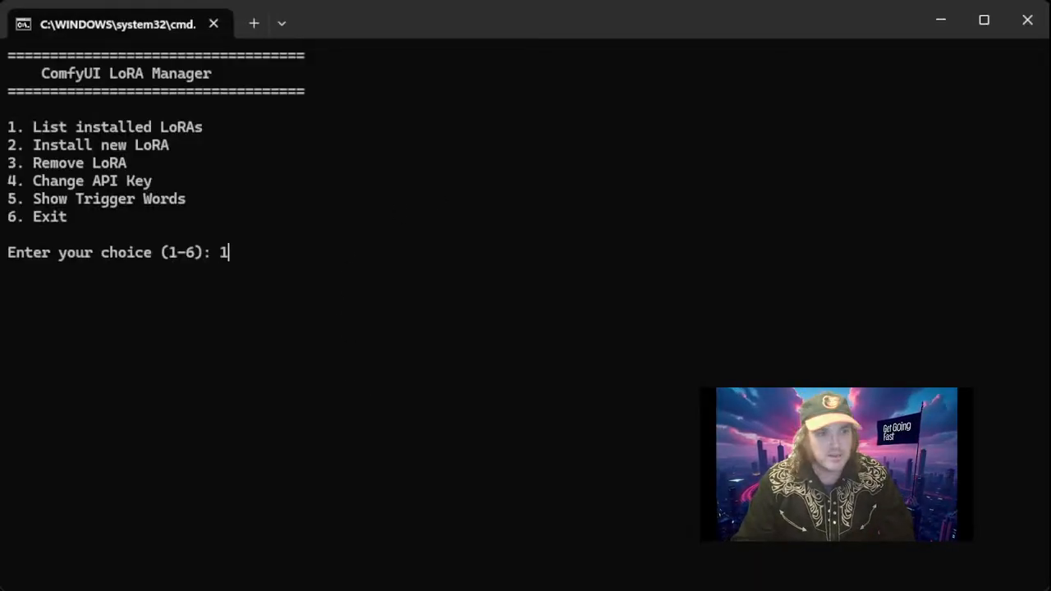
{"action": "key", "text": "Return"}
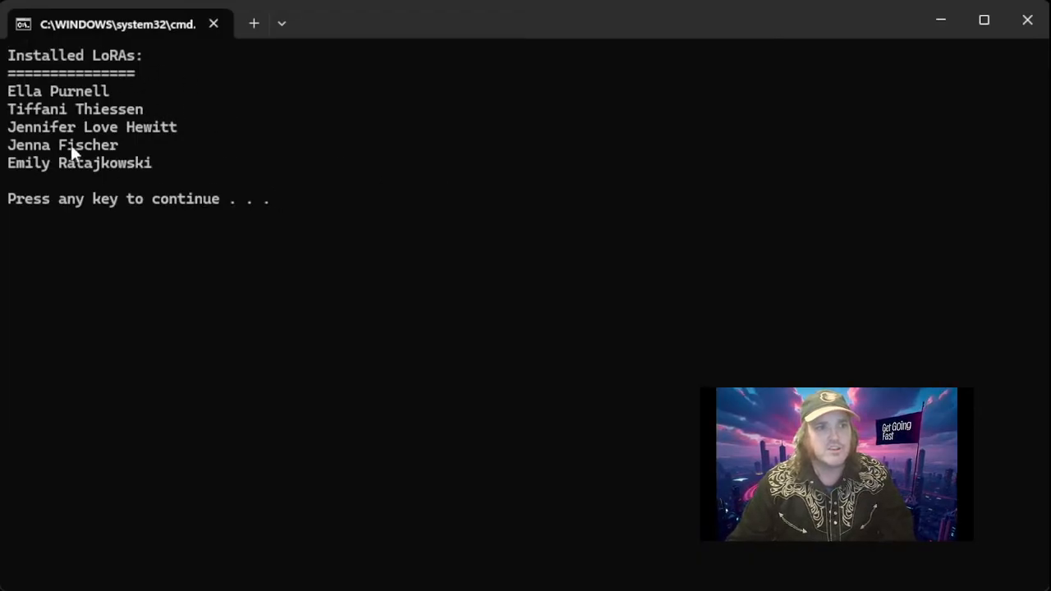
{"action": "key", "text": "Return"}
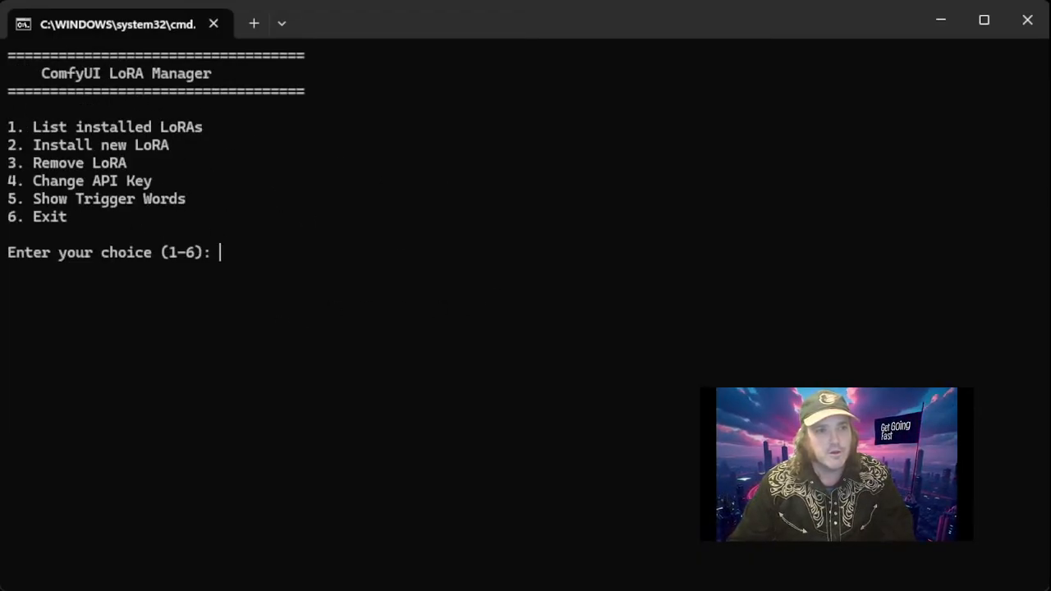
View the LoRAs available for installation and cancel without choosing one.
{"action": "type", "text": "2"}
{"action": "key", "text": "Return"}
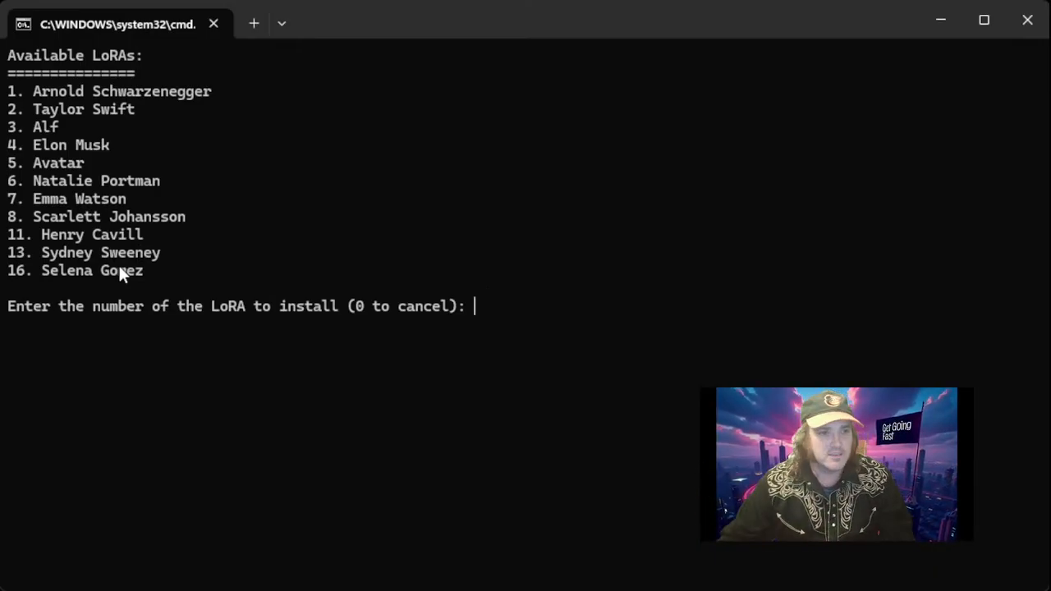
{"action": "type", "text": "0"}
{"action": "key", "text": "Return"}
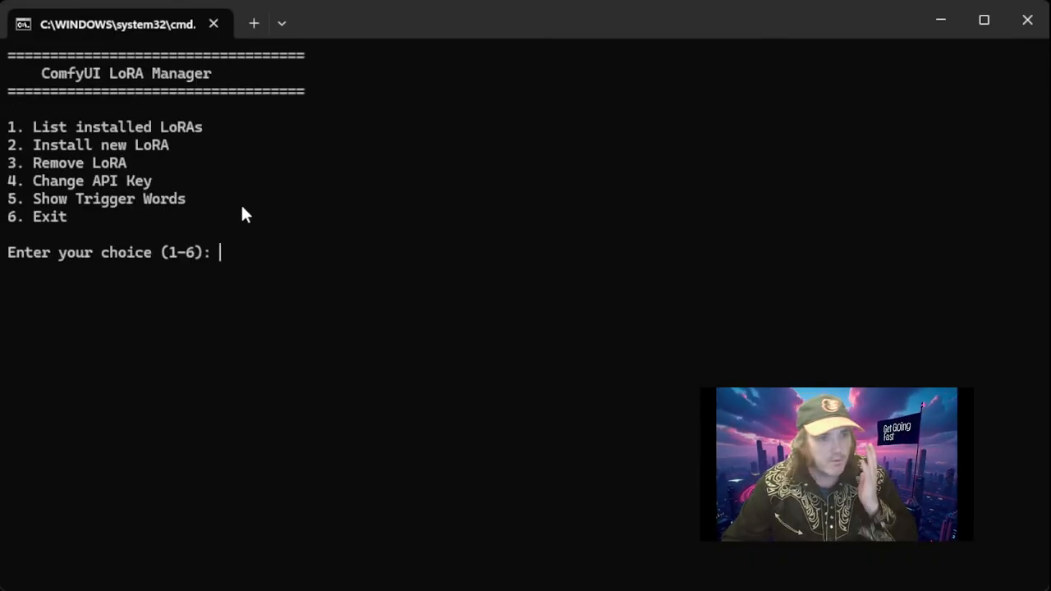
Remove the installed Jenna Fischer LoRA with the LoRA Manager.
{"action": "type", "text": "3"}
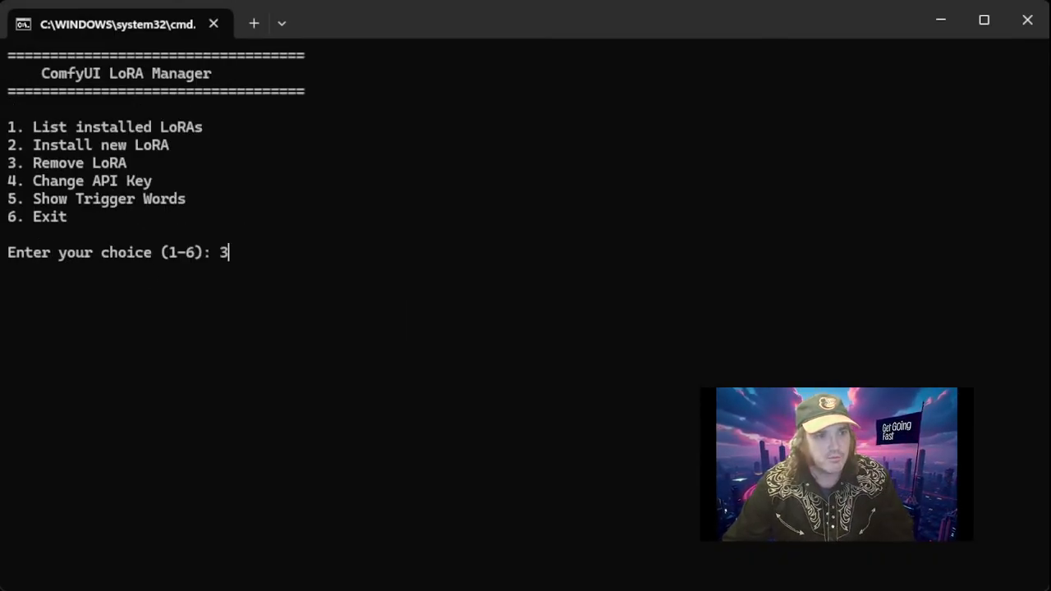
{"action": "key", "text": "Return"}
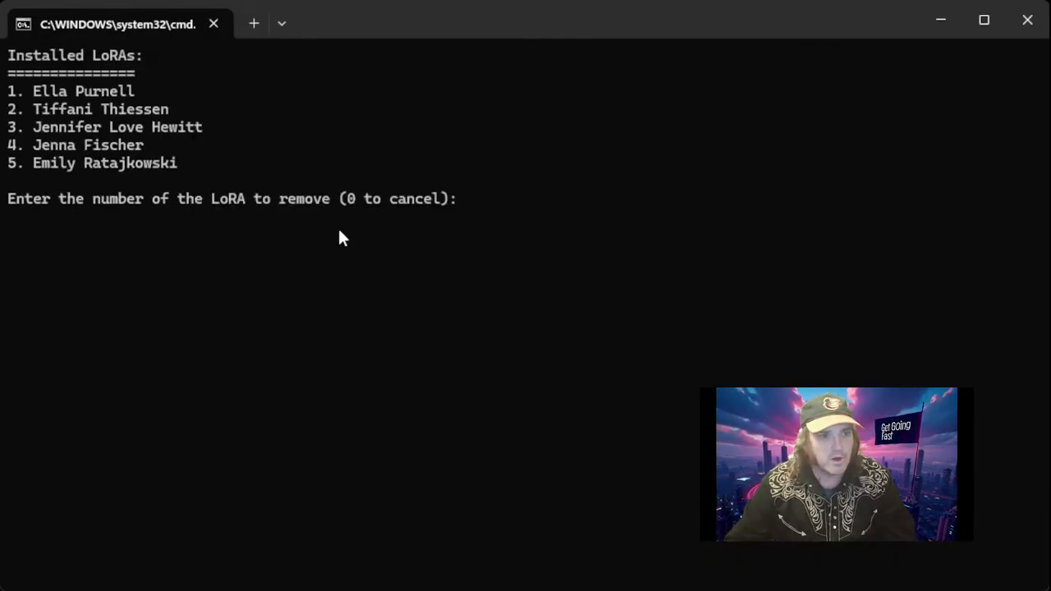
{"action": "type", "text": "4"}
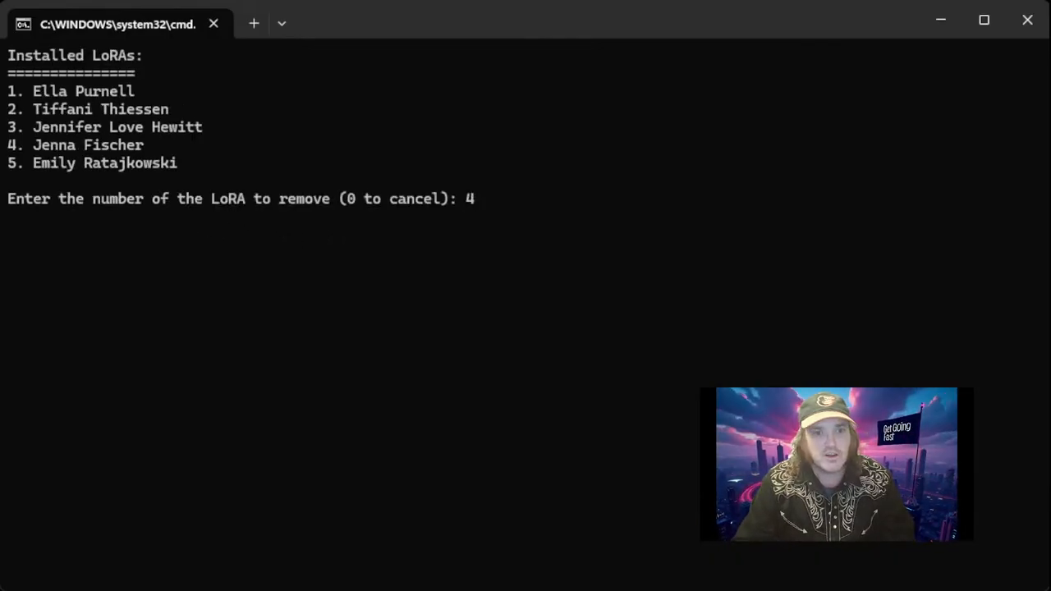
{"action": "key", "text": "Return"}
{"action": "key", "text": "Return"}
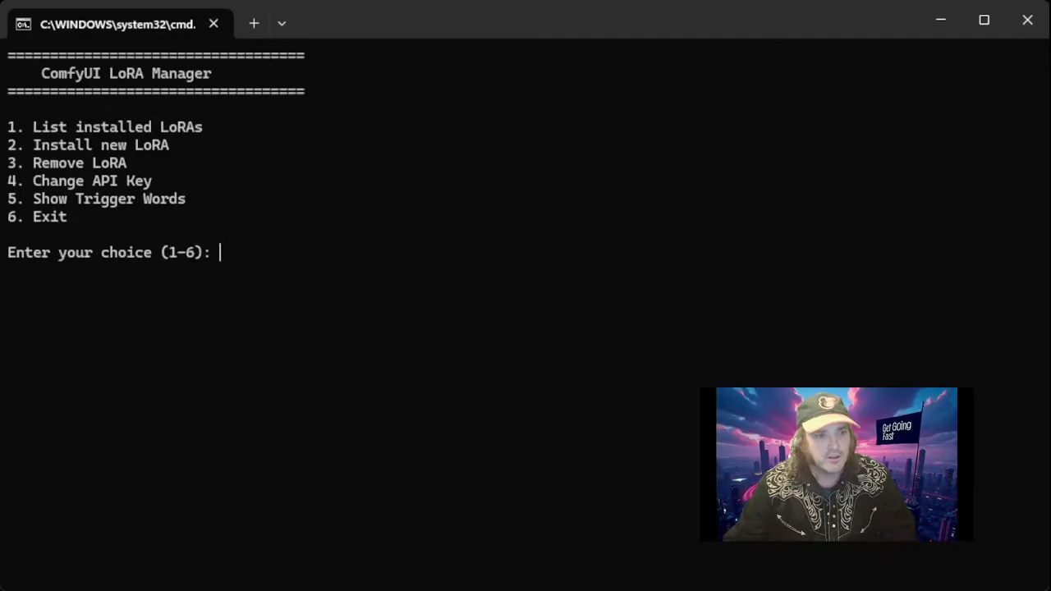
Check the list of installed LoRAs again after the removal and go back to the main menu.
{"action": "type", "text": "1"}
{"action": "key", "text": "Return"}
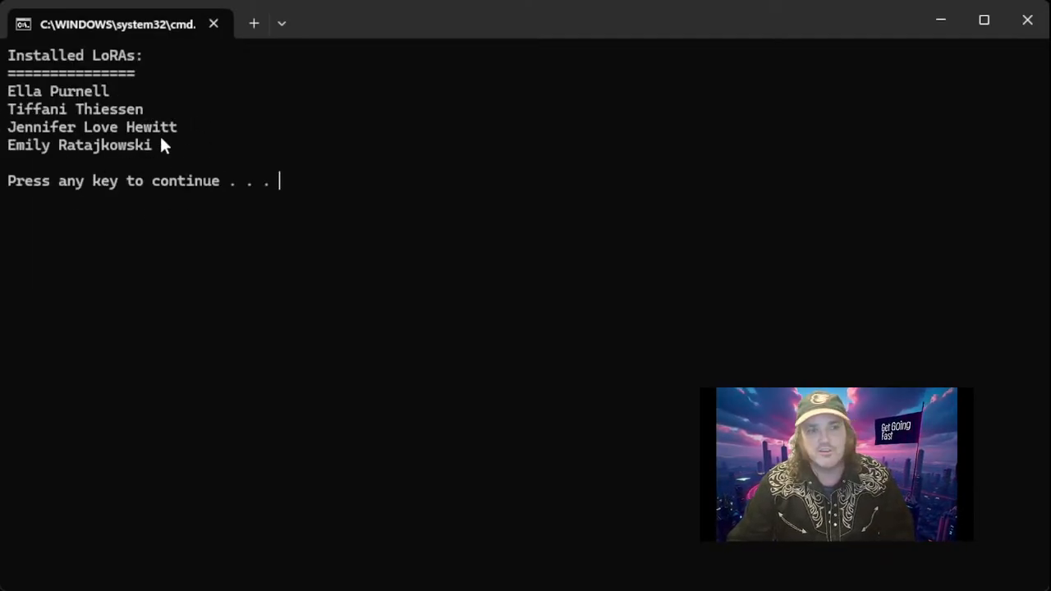
{"action": "key", "text": "Return"}
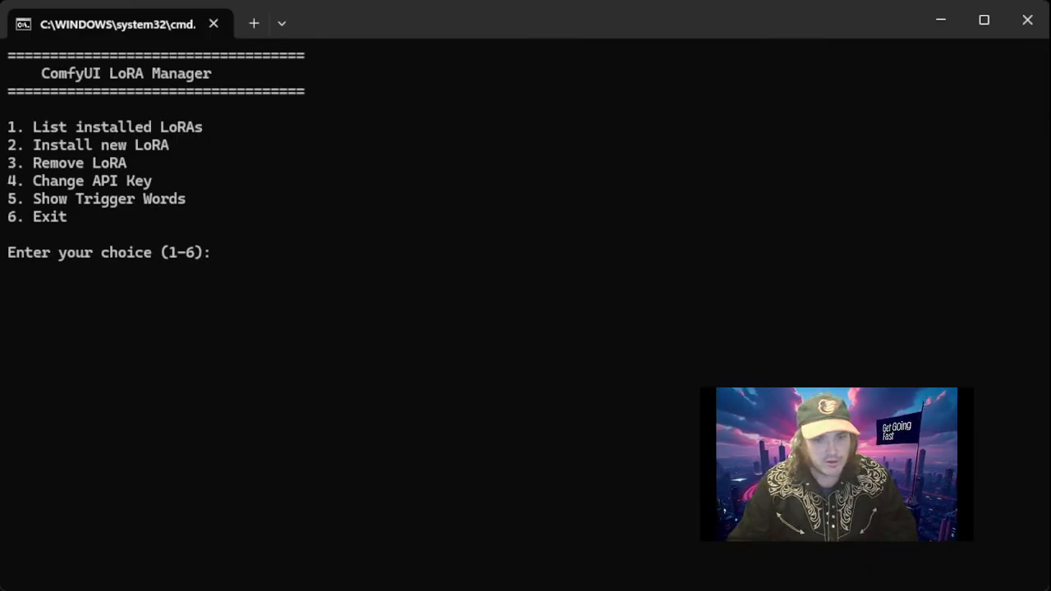
Show the LoRA trigger words in the LoRA Manager and copy Ella Purnell's trigger word, purn3ll.
{"action": "type", "text": "5"}
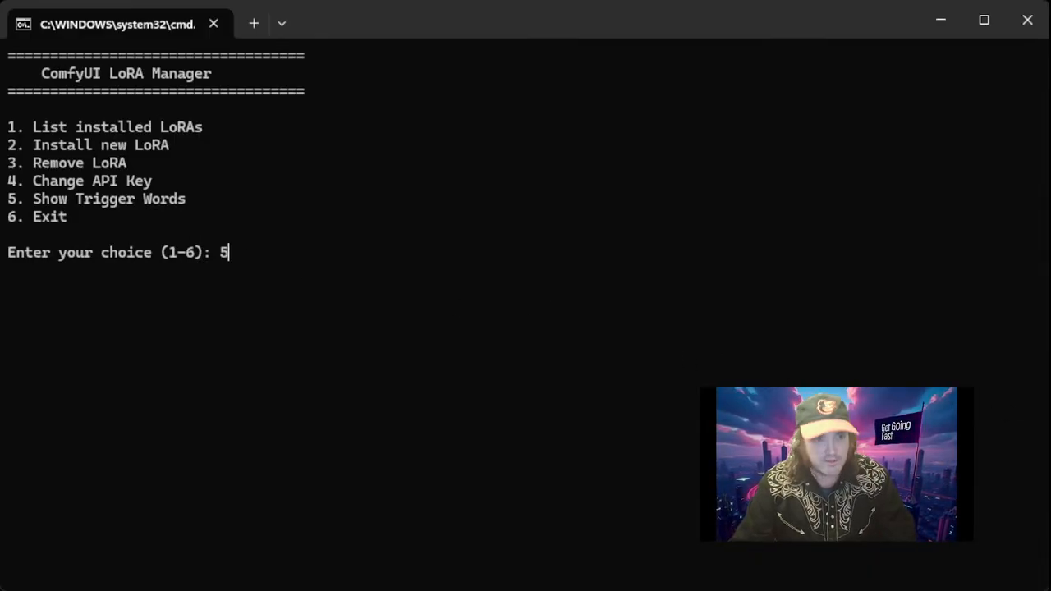
{"action": "key", "text": "Return"}
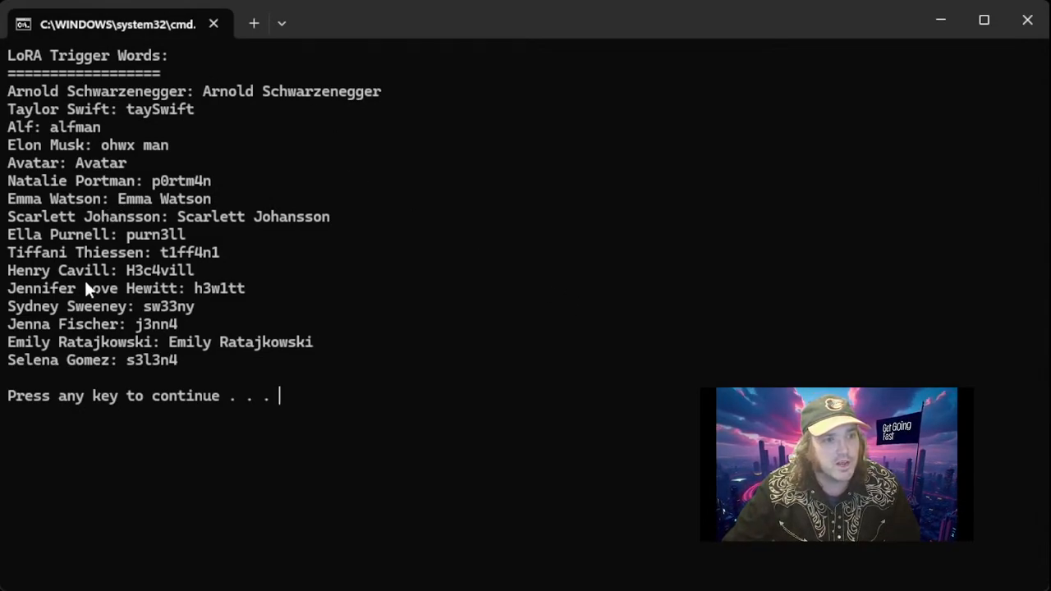
{"action": "double_click", "coordinate": [149, 241]}
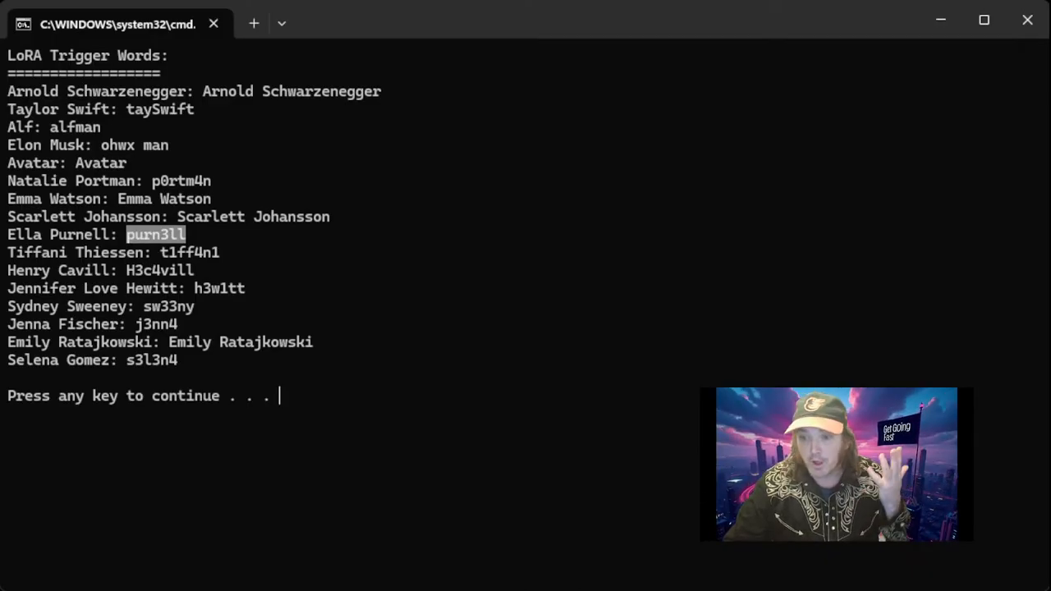
{"action": "key", "text": "ctrl+c"}
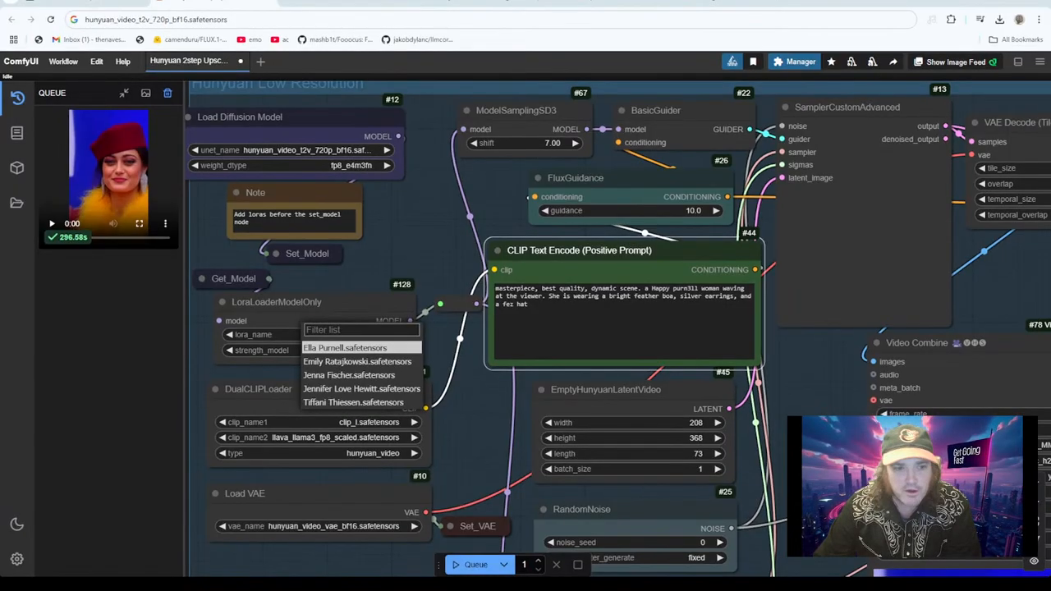
Load Ella Purnell.safetensors in the LoraLoaderModelOnly node and check the trigger word purn3ll in the positive prompt.
{"action": "left_click", "coordinate": [345, 348]}
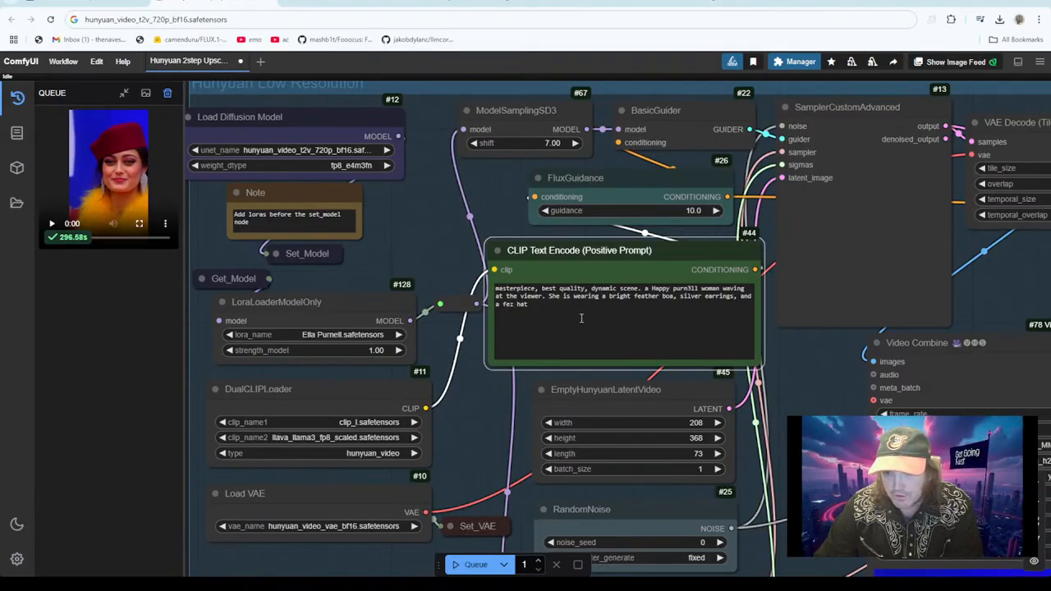
{"action": "scroll", "coordinate": [821, 371], "scroll_direction": "up", "scroll_amount": 5}
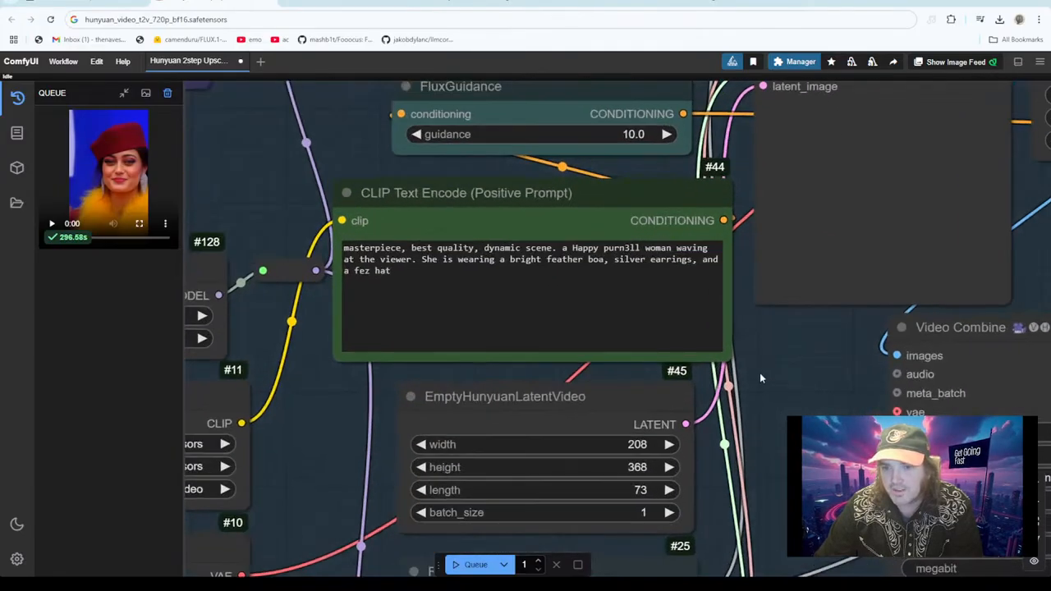
{"action": "scroll", "coordinate": [767, 366], "scroll_direction": "down", "scroll_amount": 3}
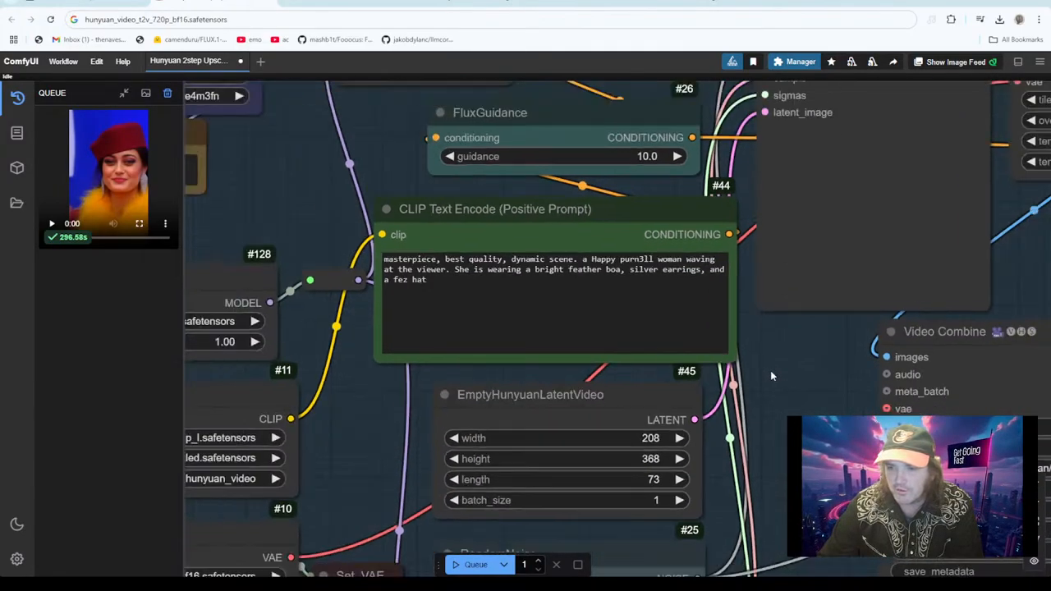
{"action": "scroll", "coordinate": [770, 371], "scroll_direction": "up", "scroll_amount": 3}
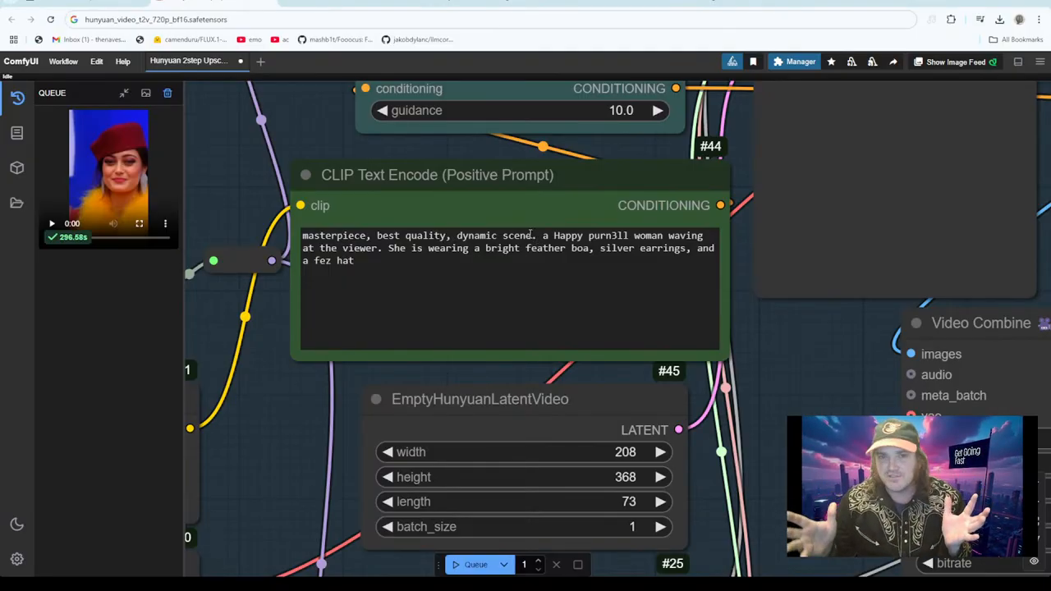
{"action": "left_click", "coordinate": [565, 267]}
{"action": "double_click", "coordinate": [608, 238]}
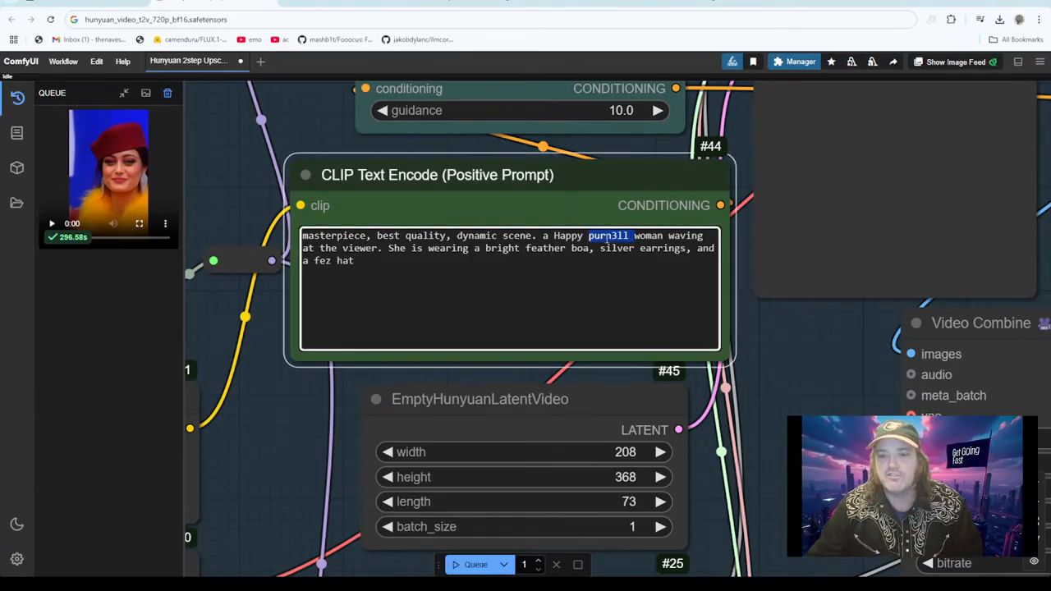
{"action": "left_click", "coordinate": [664, 241]}
{"action": "key", "text": "Delete"}
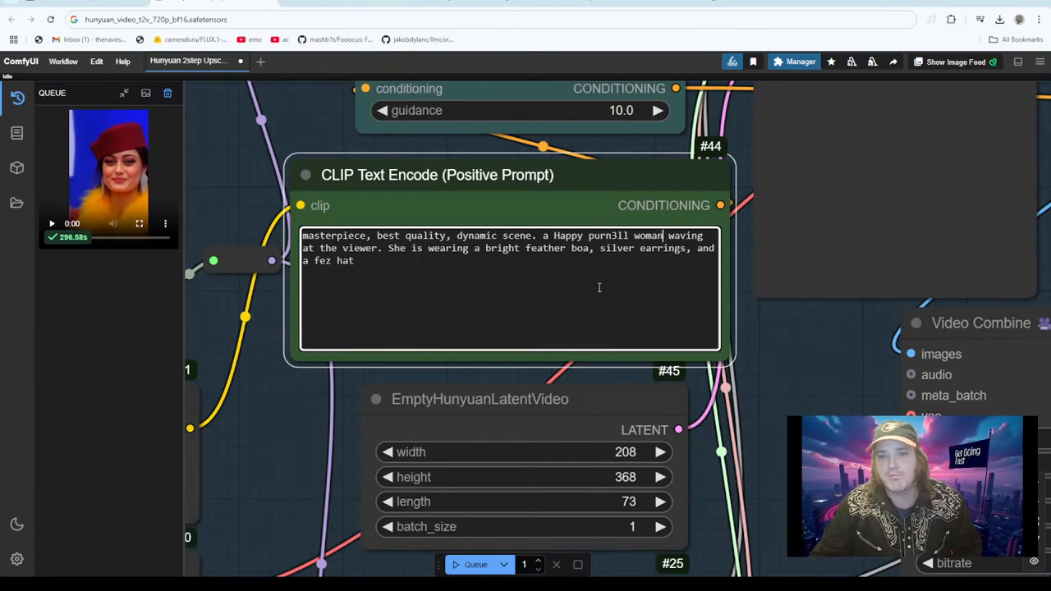
{"action": "left_click", "coordinate": [619, 260]}
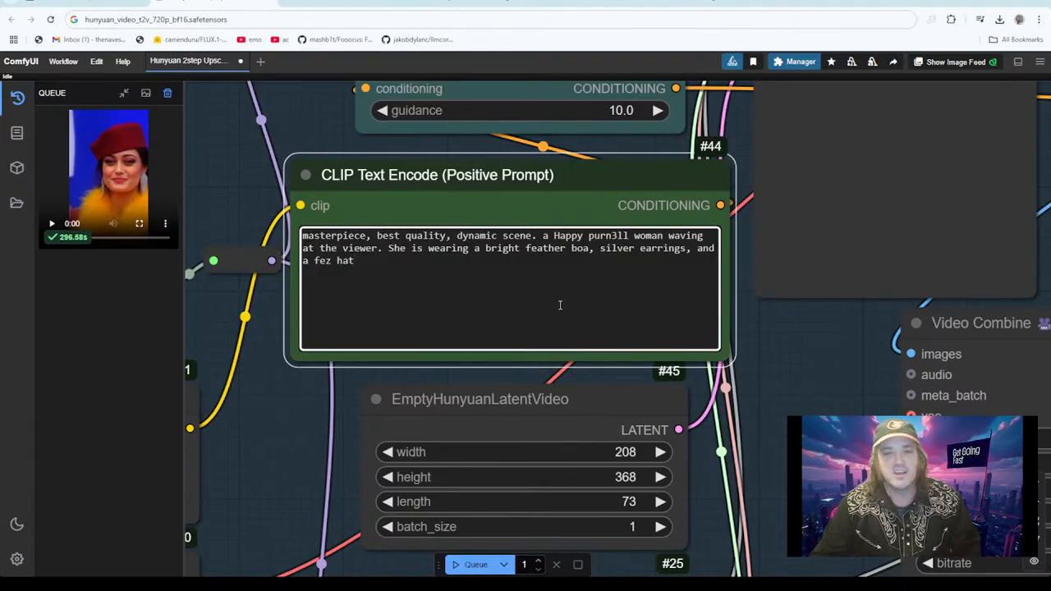
Examine the latent video size, noise, sampler and scheduler settings and the low-resolution preview in the Video Combine node.
{"action": "scroll", "coordinate": [776, 405], "scroll_direction": "down", "scroll_amount": 4}
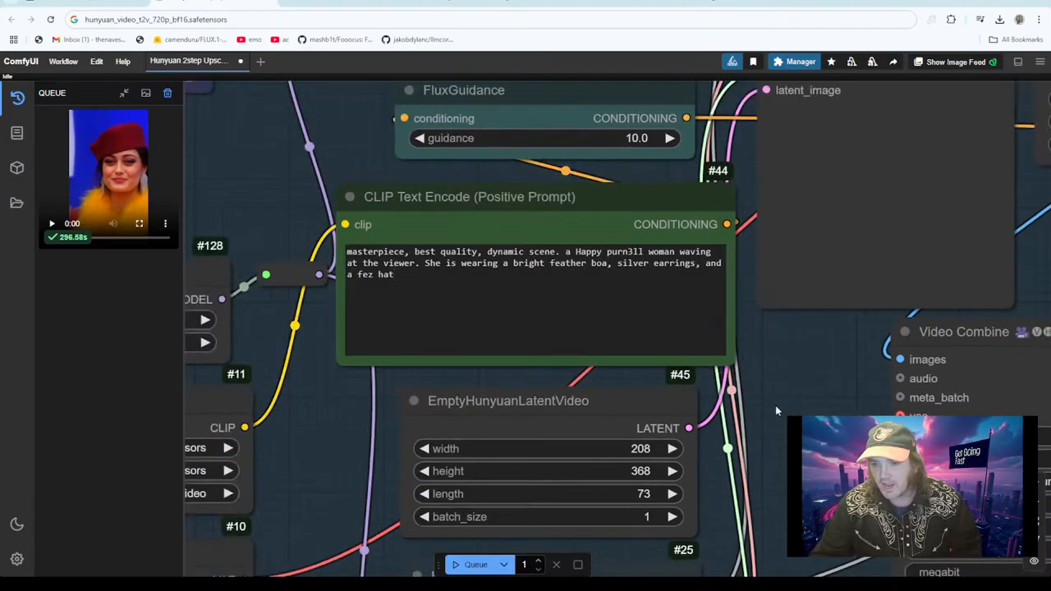
{"action": "scroll", "coordinate": [776, 405], "scroll_direction": "down", "scroll_amount": 1}
{"action": "left_click_drag", "start_coordinate": [775, 405], "coordinate": [556, 159]}
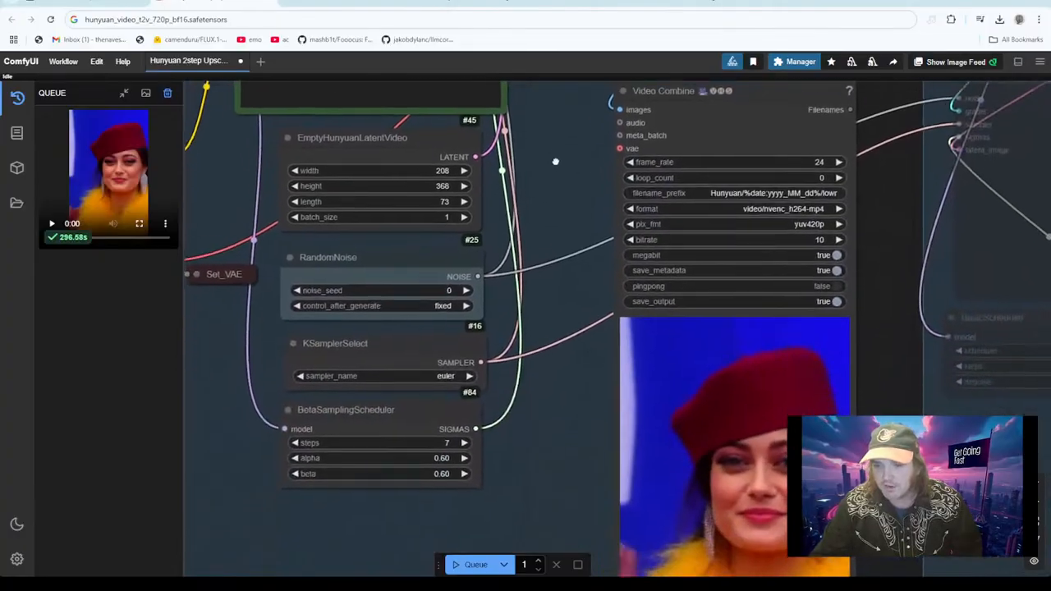
{"action": "scroll", "coordinate": [599, 353], "scroll_direction": "down", "scroll_amount": 2}
{"action": "mouse_move", "coordinate": [565, 414]}
{"action": "left_mouse_down"}
{"action": "mouse_move", "coordinate": [573, 451]}
{"action": "mouse_move", "coordinate": [574, 412]}
{"action": "left_mouse_up"}
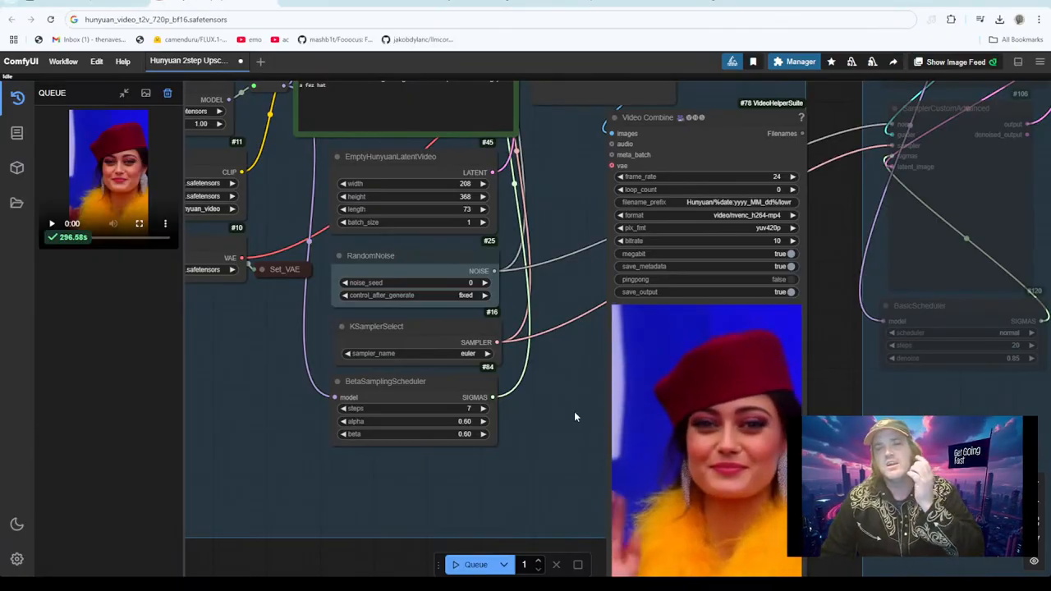
{"action": "left_click_drag", "start_coordinate": [226, 405], "coordinate": [277, 503]}
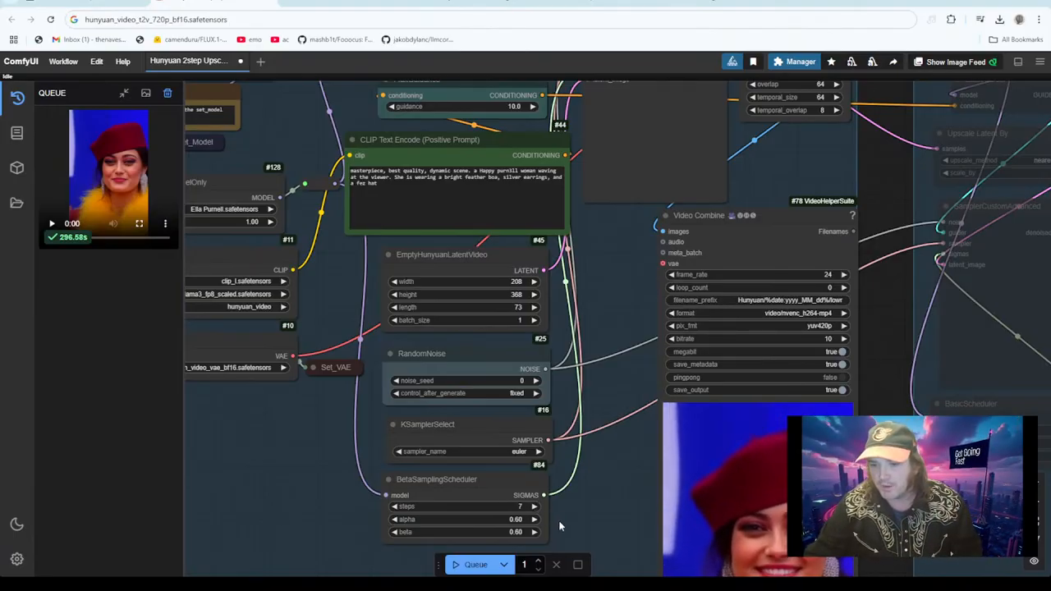
{"action": "left_click_drag", "start_coordinate": [578, 504], "coordinate": [442, 269]}
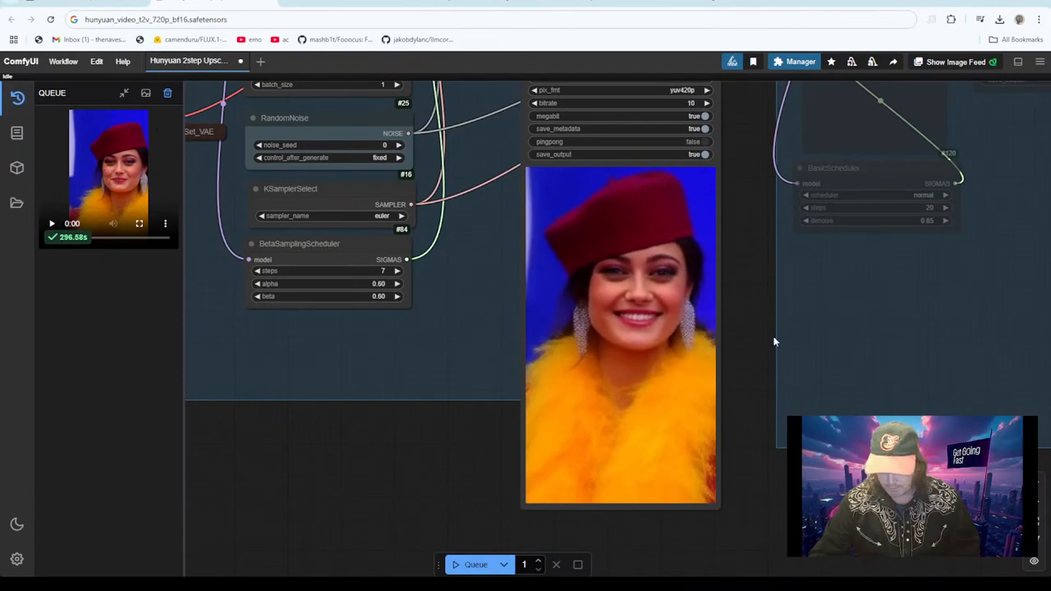
{"action": "left_click_drag", "start_coordinate": [476, 343], "coordinate": [465, 400]}
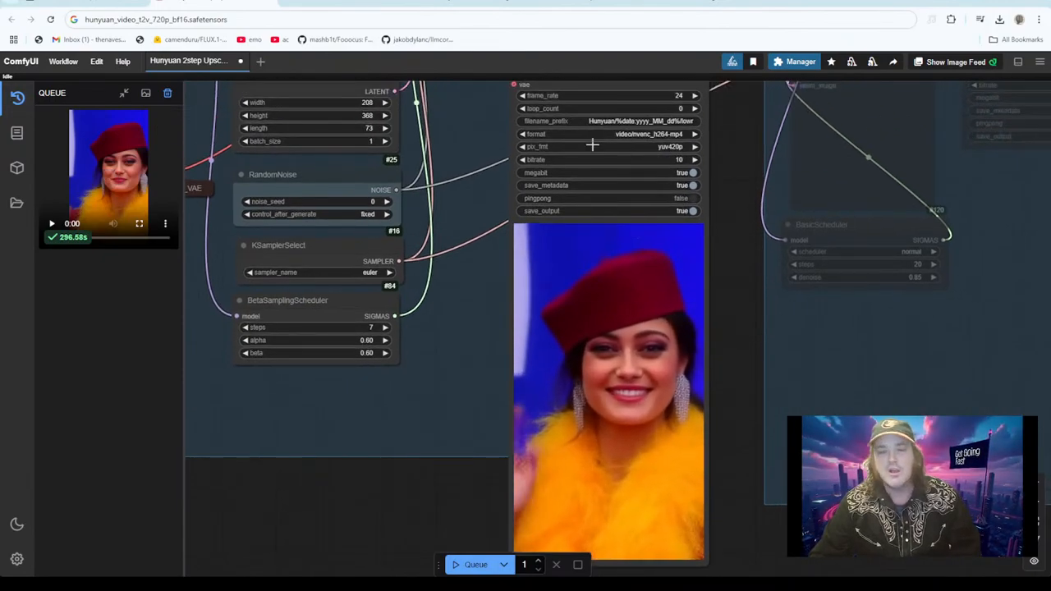
Open the Video Combine preview on its own page, toggle its playback, and close the page again.
{"action": "right_click", "coordinate": [619, 293]}
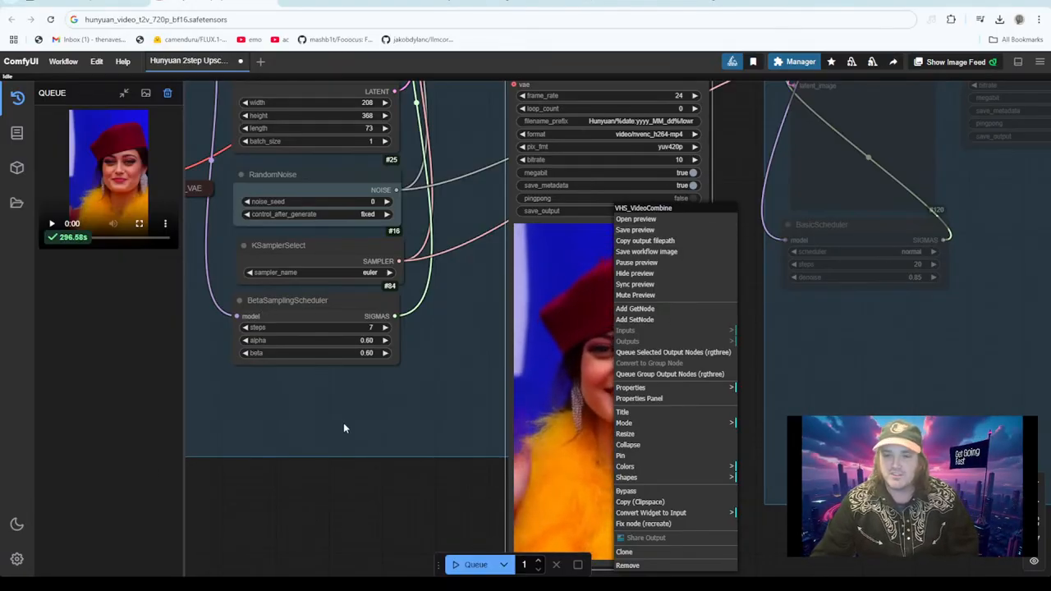
{"action": "left_click", "coordinate": [392, 460]}
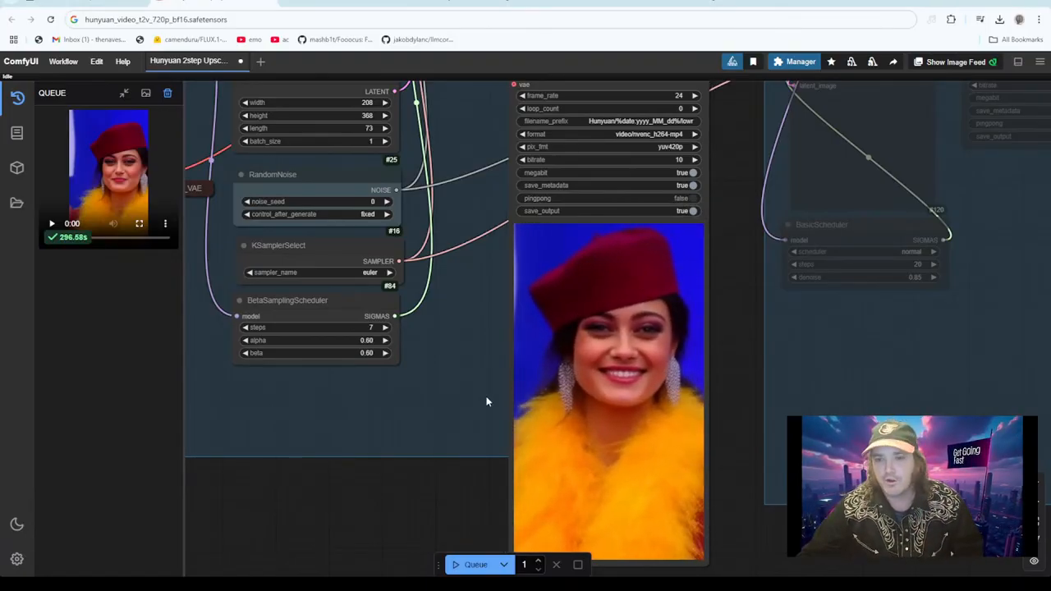
{"action": "right_click", "coordinate": [596, 209]}
{"action": "left_click", "coordinate": [620, 219]}
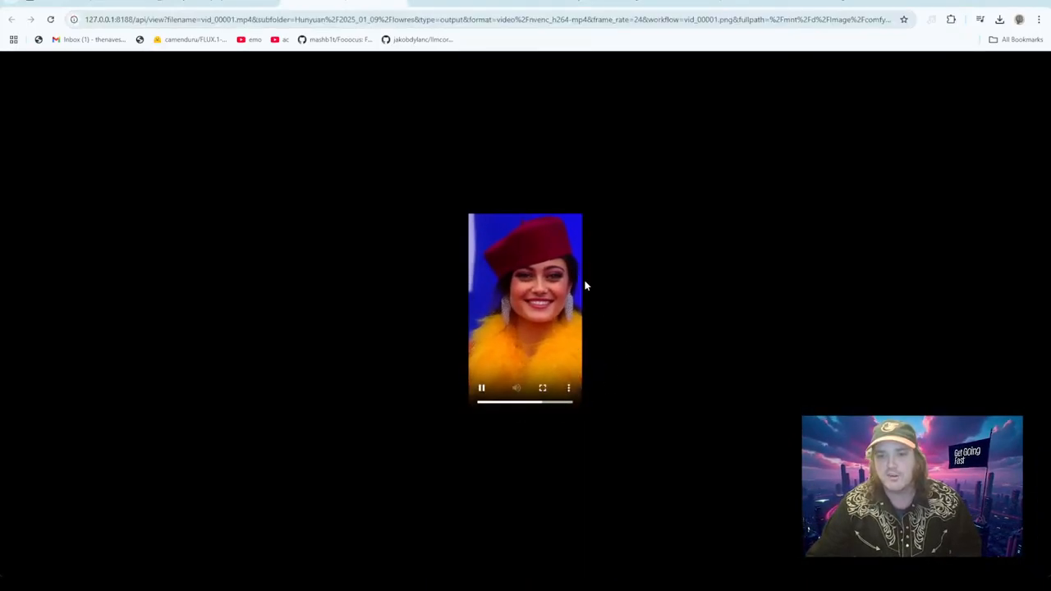
{"action": "left_click", "coordinate": [483, 387]}
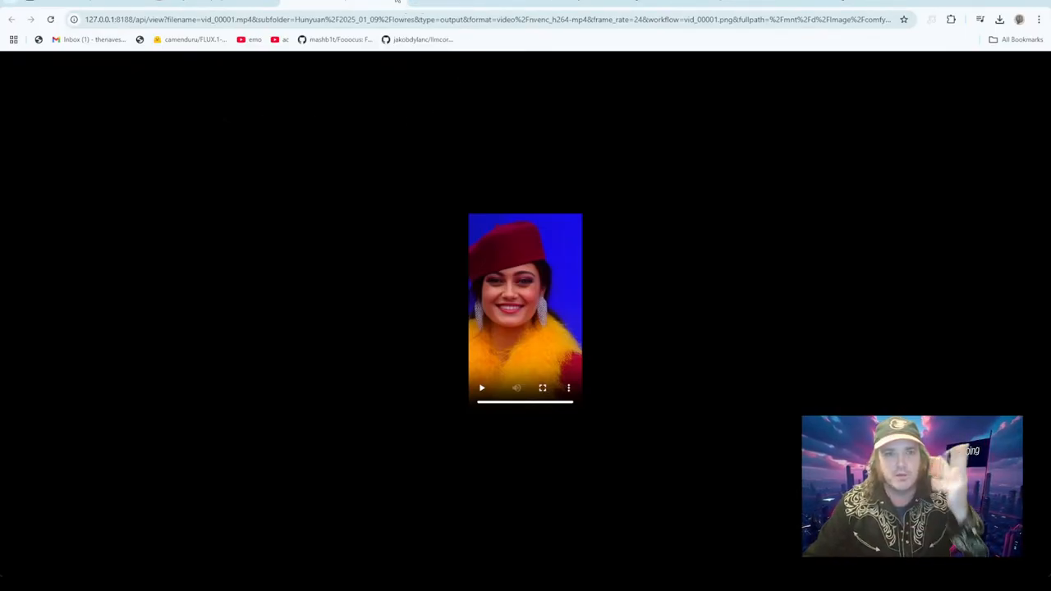
{"action": "left_click", "coordinate": [403, 3]}
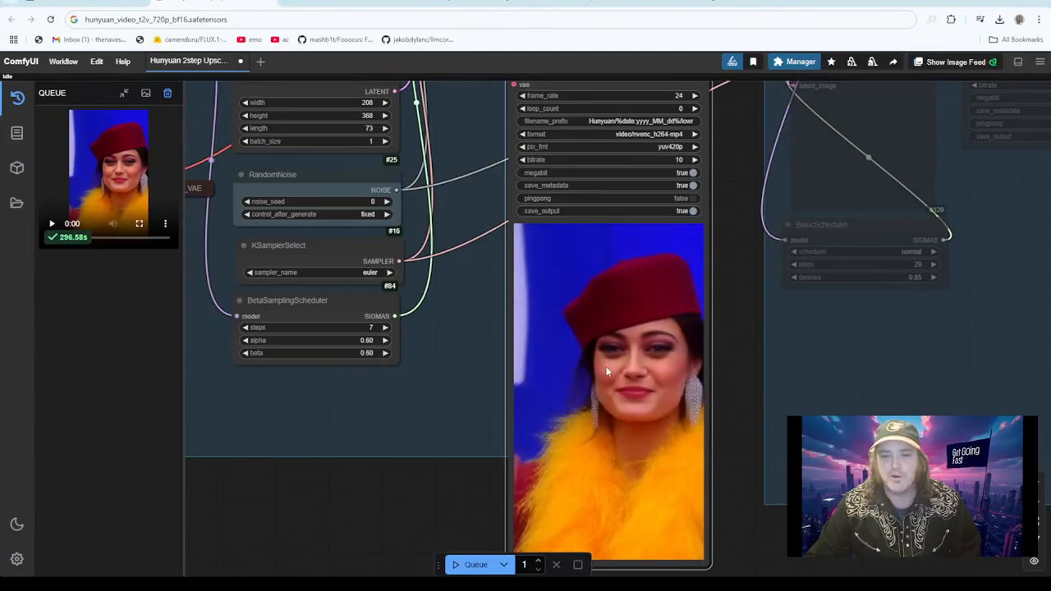
Switch to File Explorer and launch run-f5-tts.bat from the Audio\f5 folder on drive D.
{"action": "left_click", "coordinate": [329, 3]}
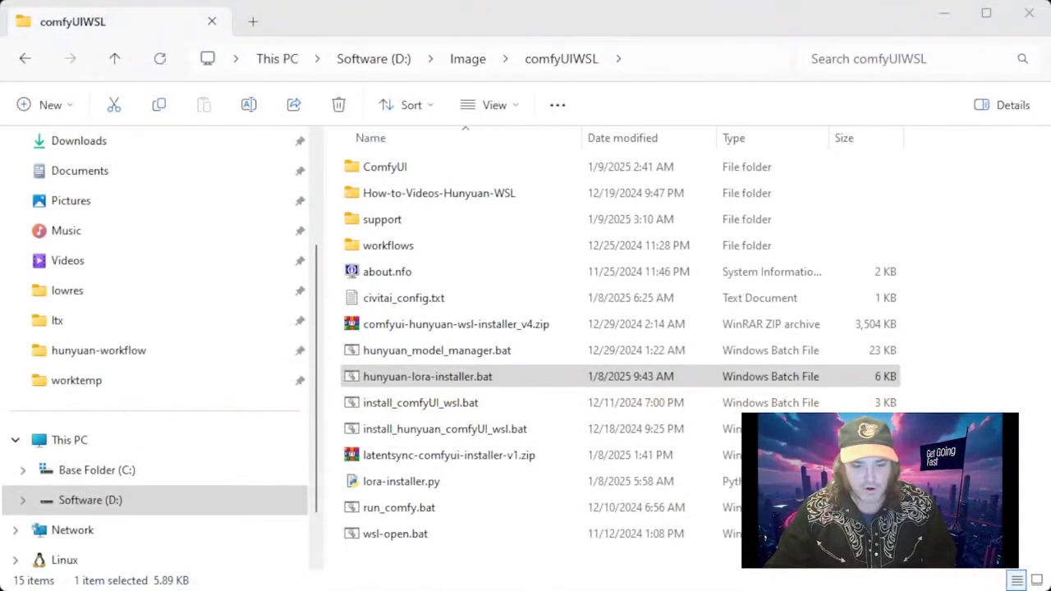
{"action": "left_click", "coordinate": [123, 501]}
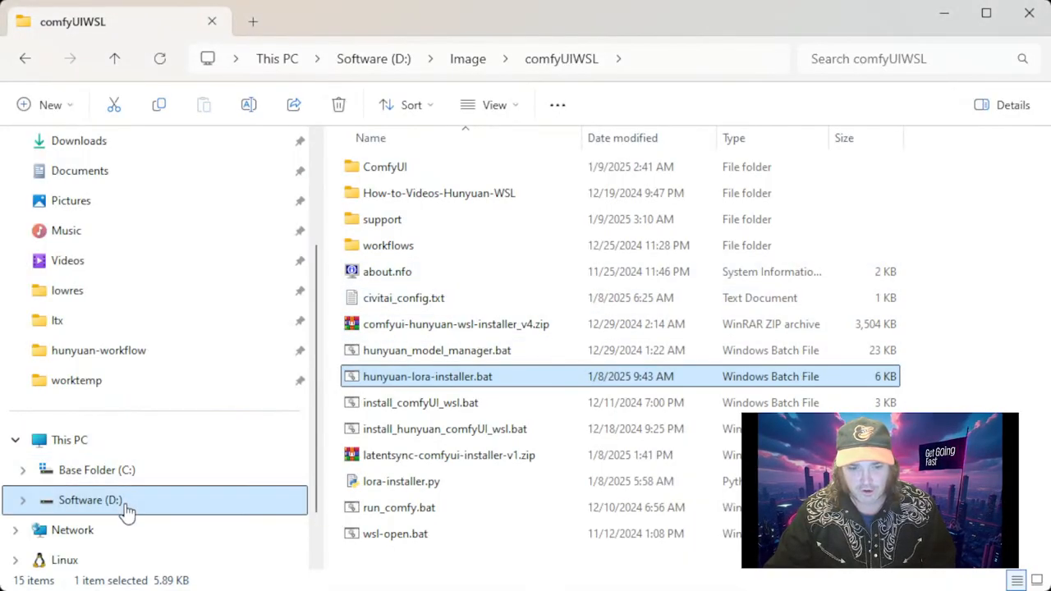
{"action": "double_click", "coordinate": [394, 195]}
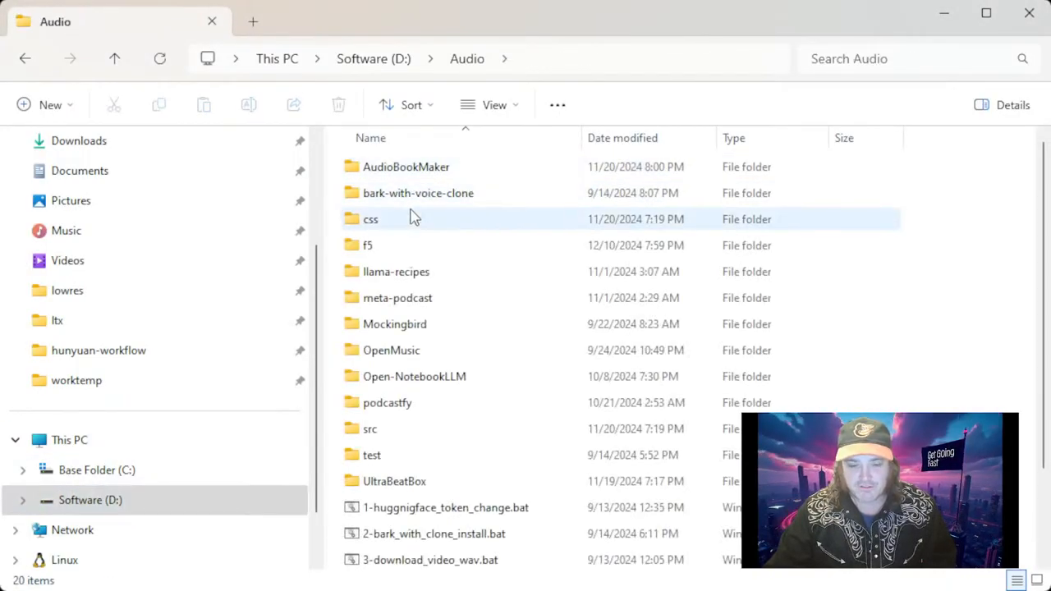
{"action": "double_click", "coordinate": [380, 250]}
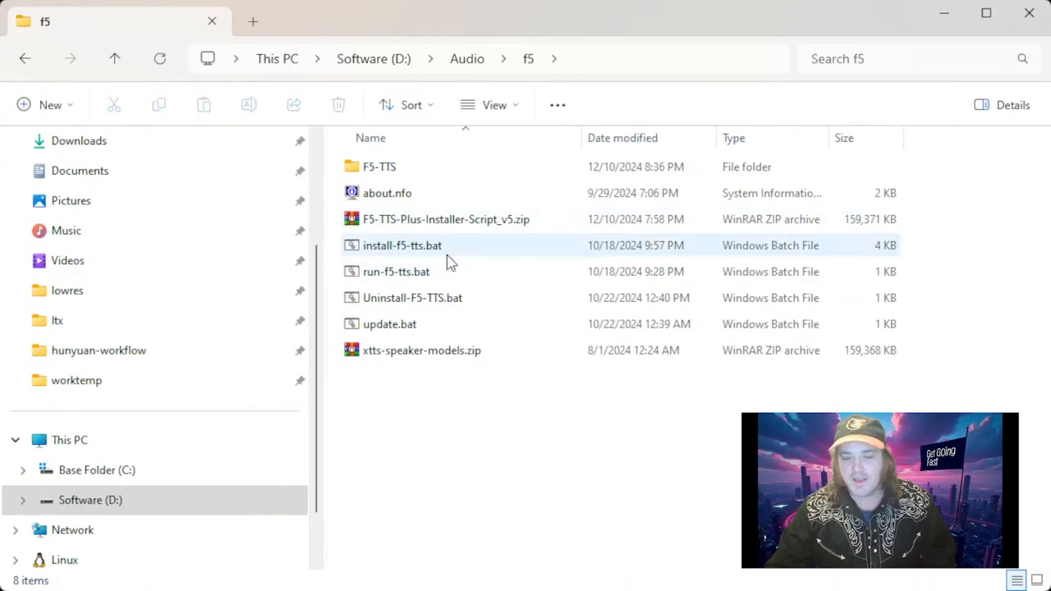
{"action": "left_click", "coordinate": [427, 254]}
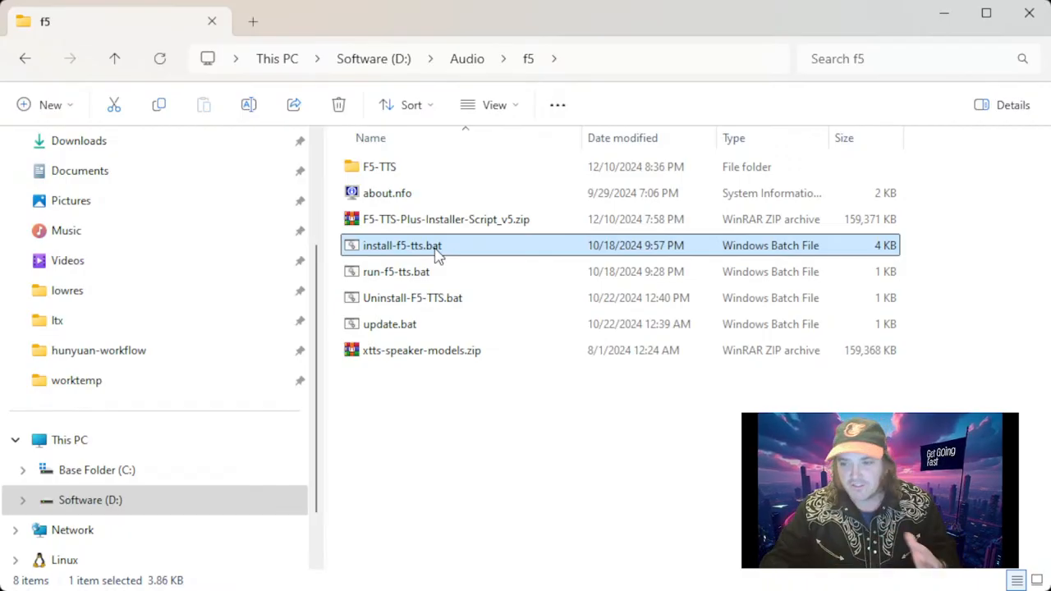
{"action": "left_click", "coordinate": [408, 279]}
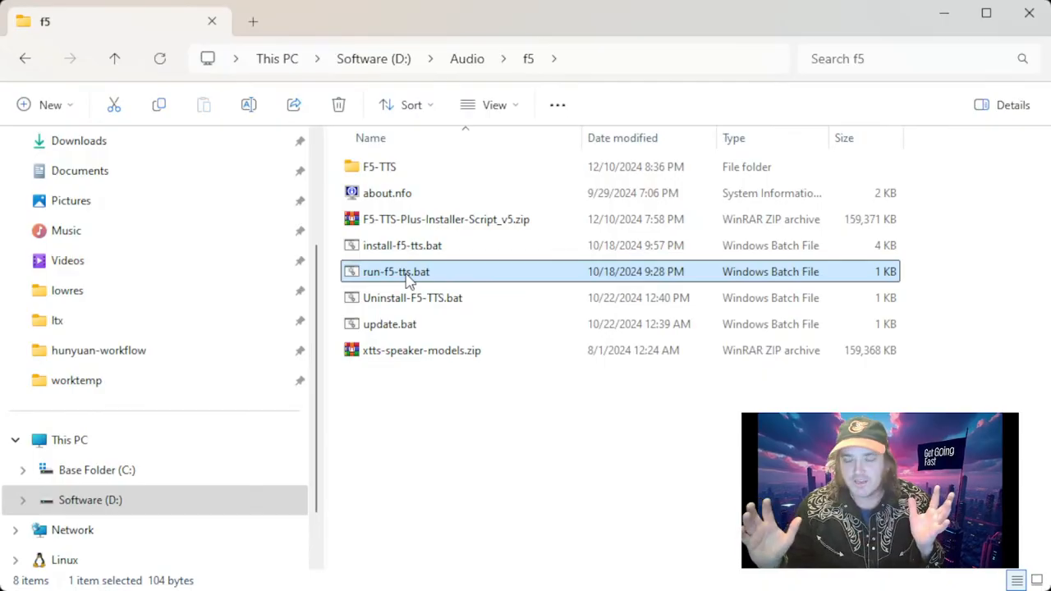
{"action": "double_click", "coordinate": [408, 275]}
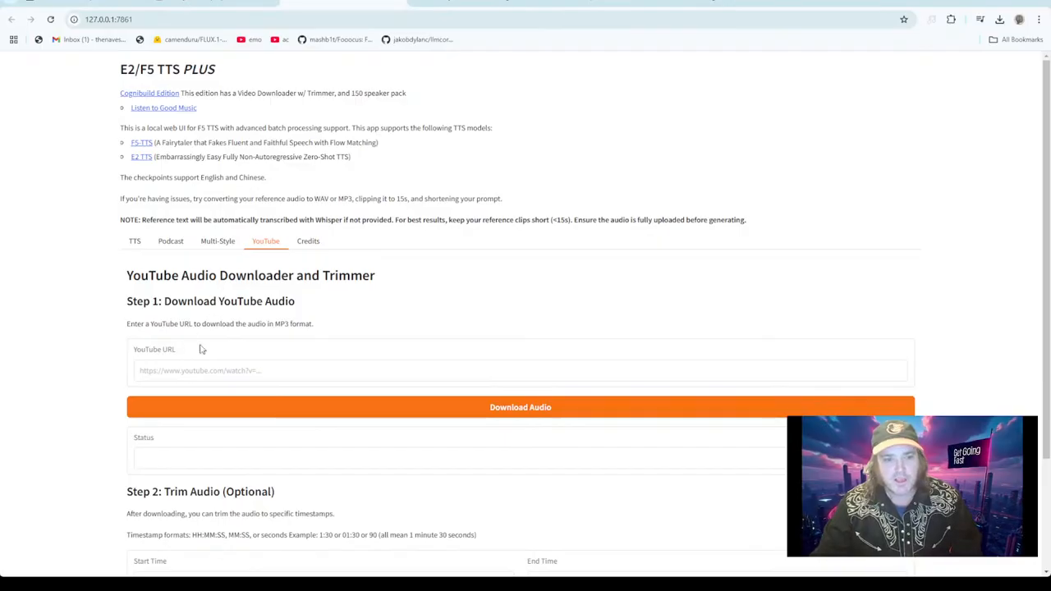
Review the YouTube audio downloader and trimming section of the E2/F5 TTS PLUS web interface.
{"action": "left_click", "coordinate": [137, 243]}
{"action": "left_click", "coordinate": [264, 241]}
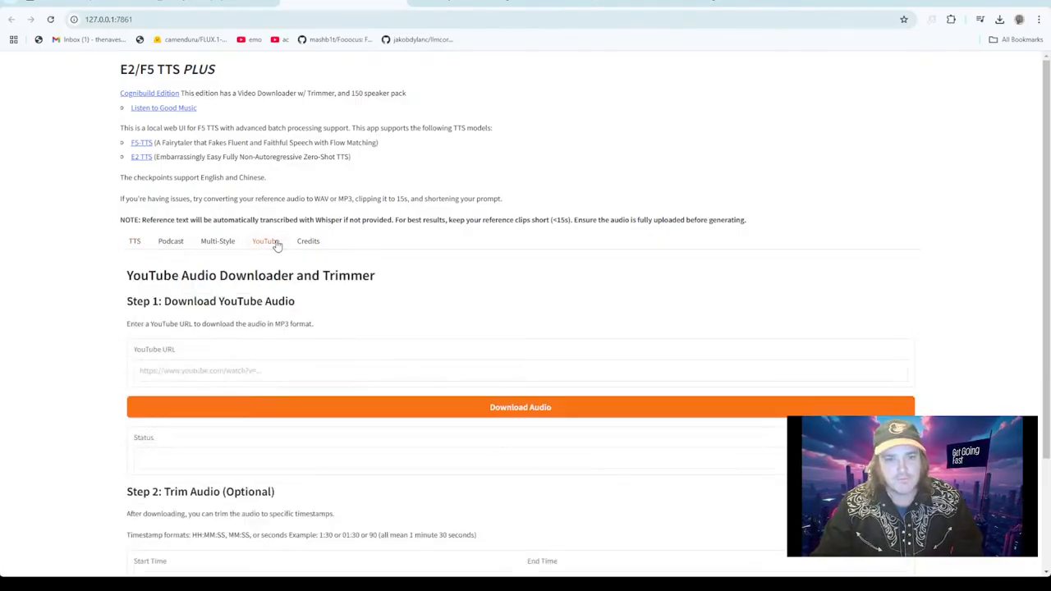
{"action": "left_click", "coordinate": [220, 372]}
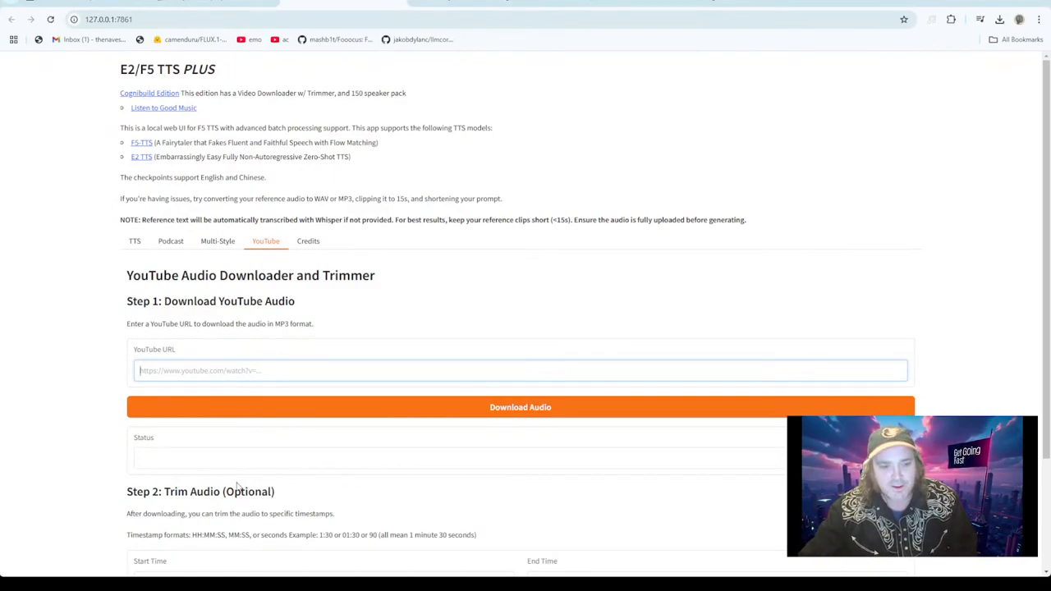
{"action": "left_click", "coordinate": [44, 482]}
{"action": "scroll", "coordinate": [104, 457], "scroll_direction": "down", "scroll_amount": 1}
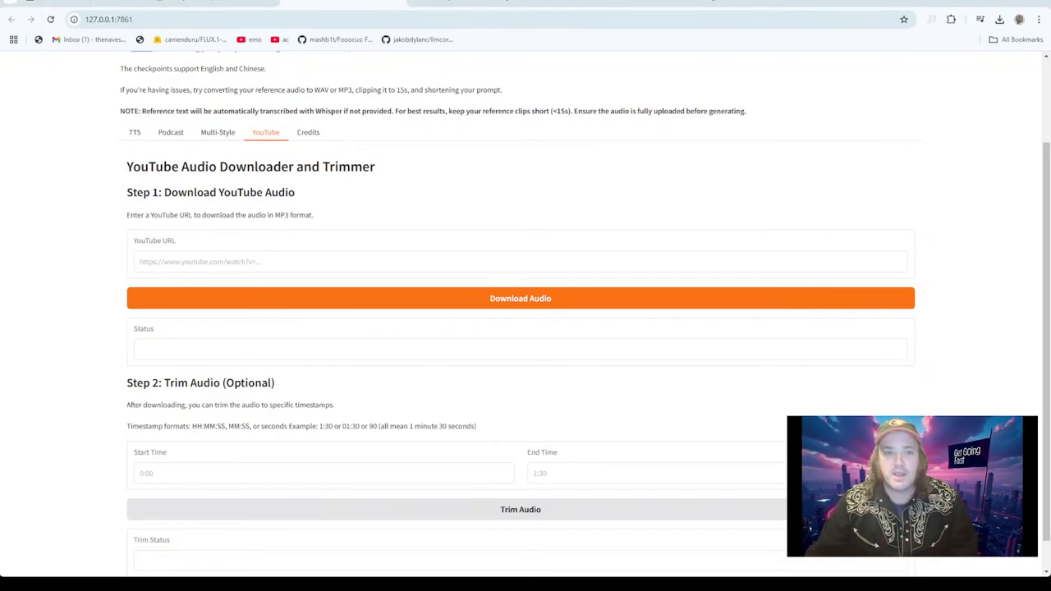
Search Google for "mangio tts" on a new browser page.
{"action": "left_click", "coordinate": [807, 3]}
{"action": "type", "text": "mangio"}
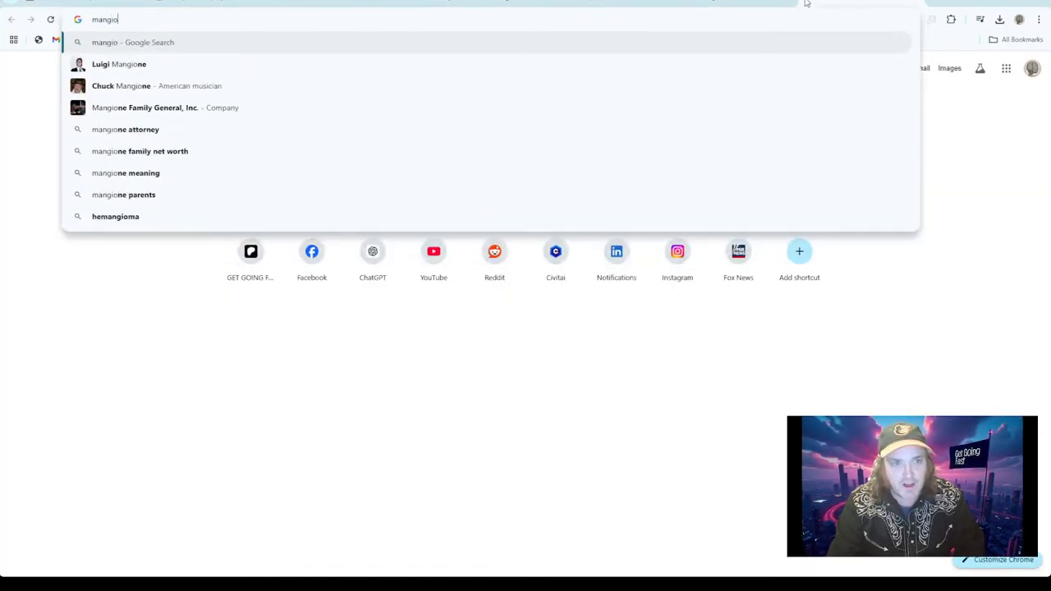
{"action": "type", "text": " tts"}
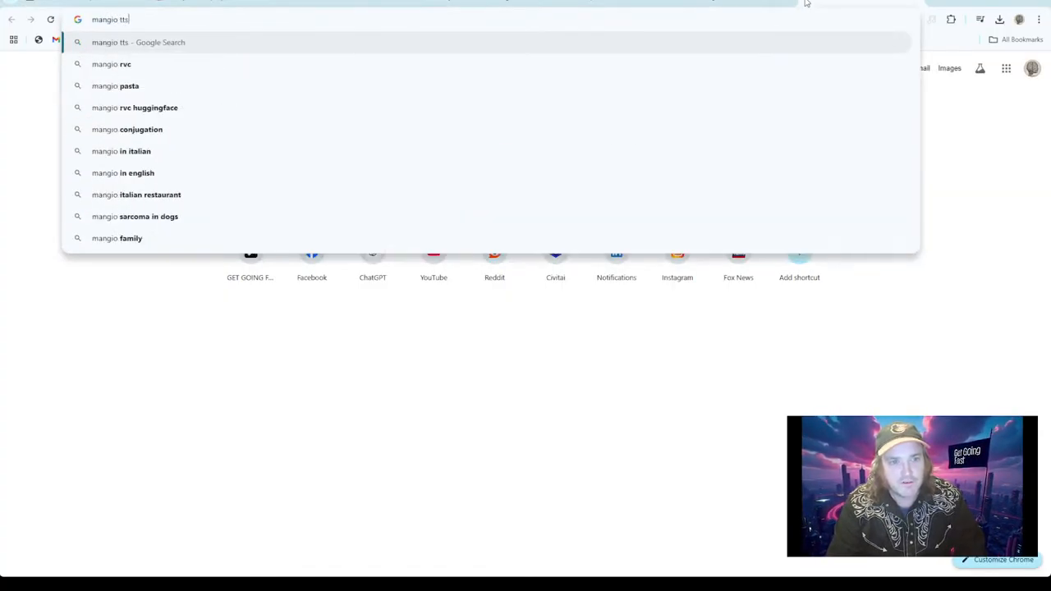
{"action": "key", "text": "Return"}
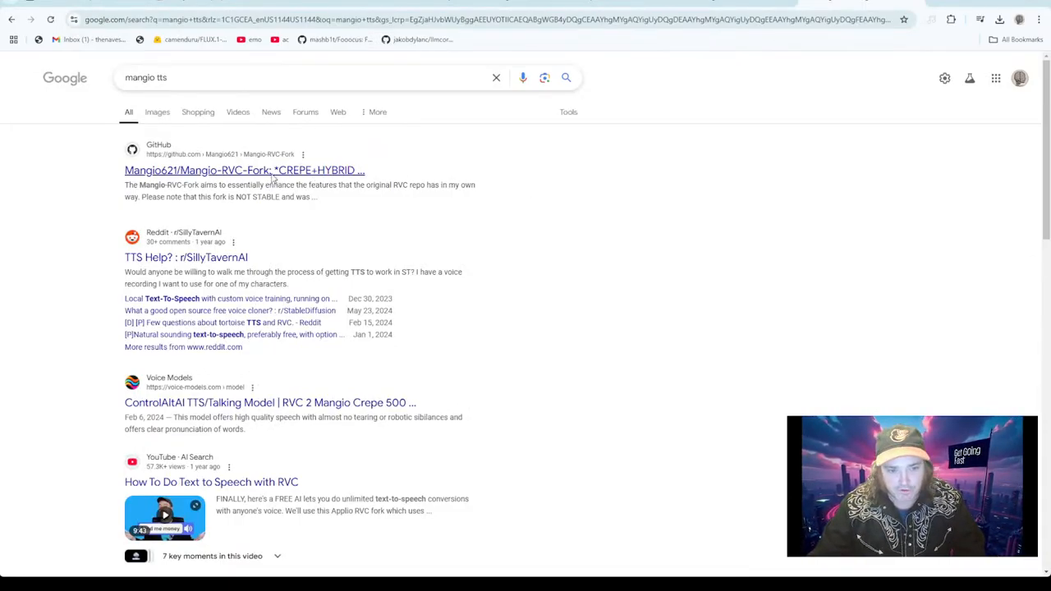
Open the Mangio621/Mangio-RVC-Fork GitHub repository from the search results.
{"action": "scroll", "coordinate": [321, 326], "scroll_direction": "down", "scroll_amount": 2}
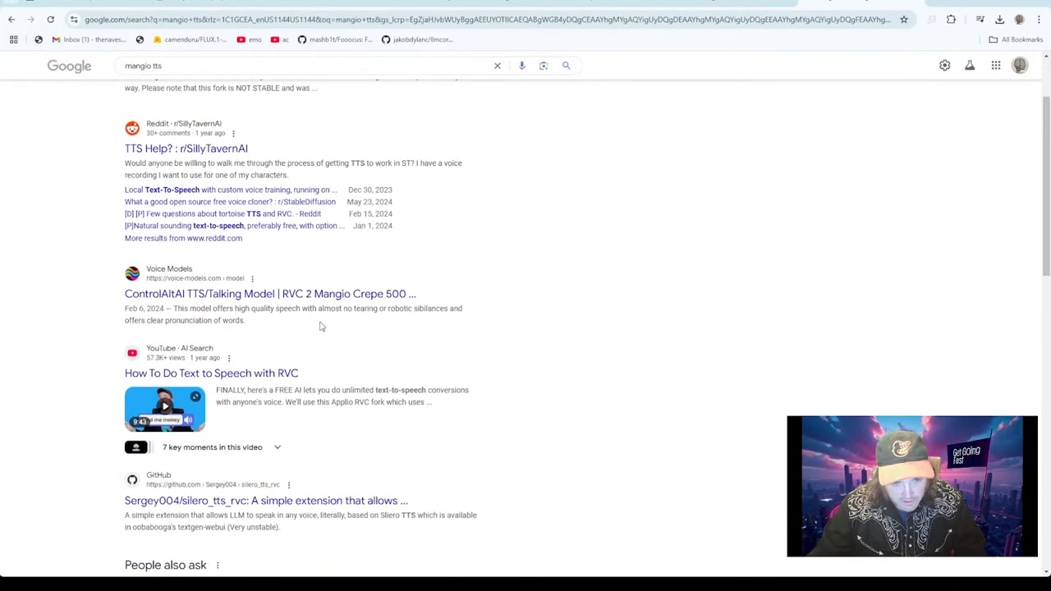
{"action": "scroll", "coordinate": [321, 326], "scroll_direction": "up", "scroll_amount": 3}
{"action": "left_click", "coordinate": [251, 171]}
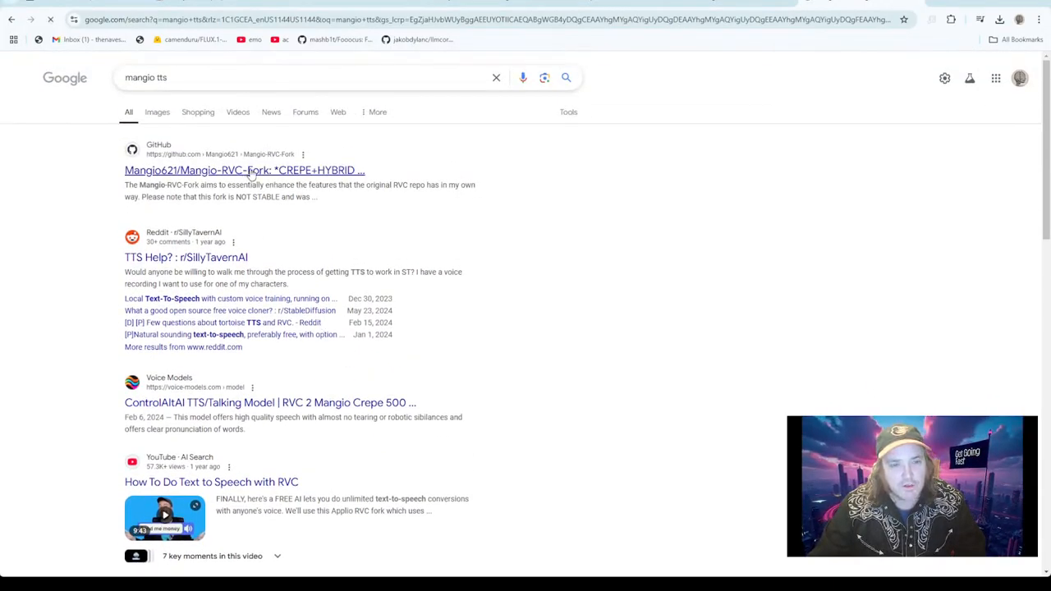
Look through the Mangio-RVC-Fork repository's file list and the changelogs in its README.
{"action": "scroll", "coordinate": [364, 331], "scroll_direction": "down", "scroll_amount": 10}
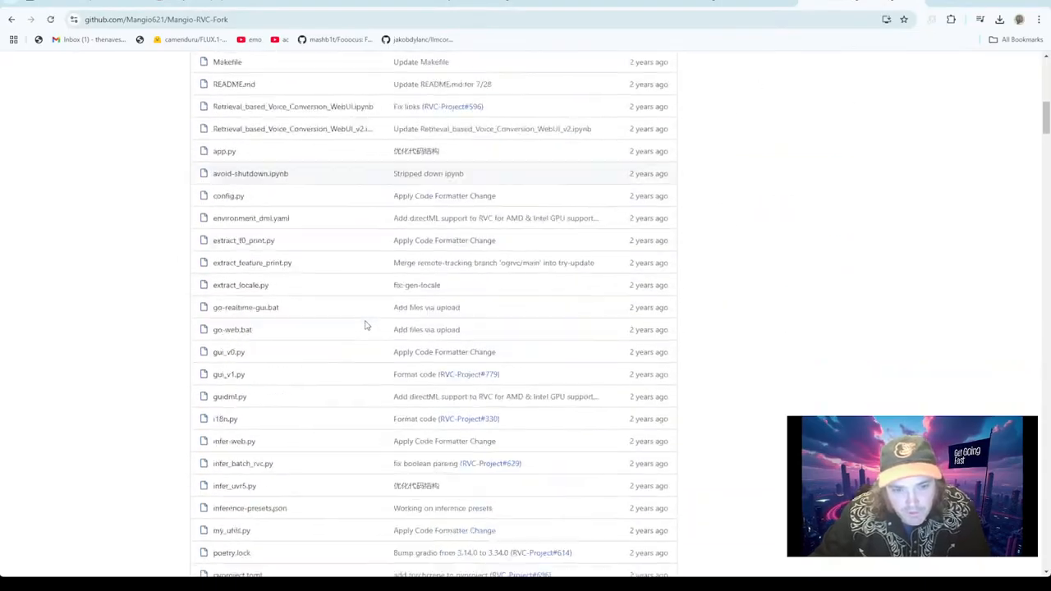
{"action": "scroll", "coordinate": [364, 325], "scroll_direction": "down", "scroll_amount": 10}
{"action": "scroll", "coordinate": [427, 329], "scroll_direction": "up", "scroll_amount": 12}
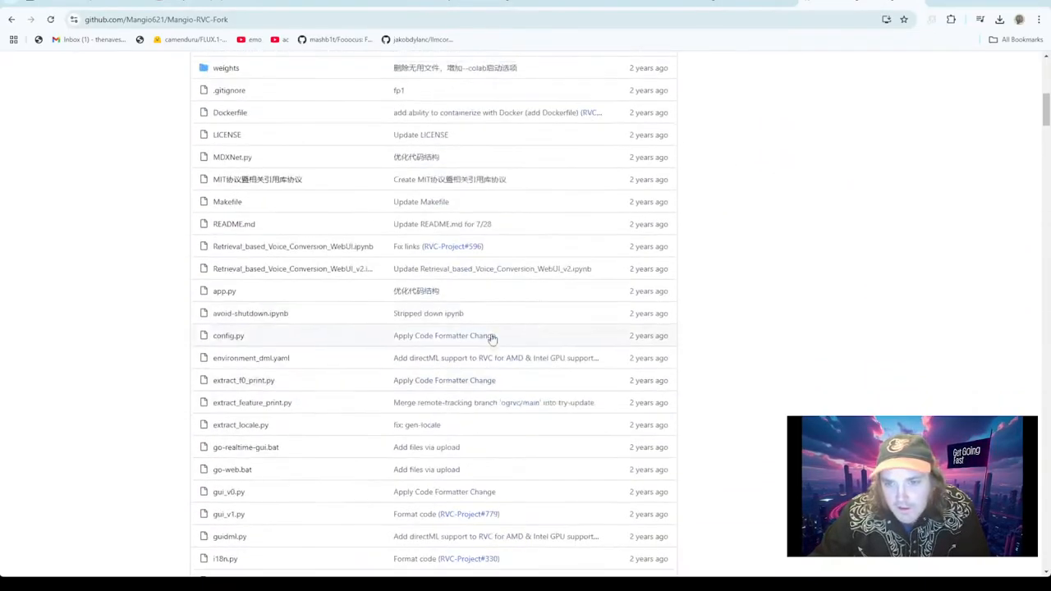
{"action": "scroll", "coordinate": [610, 197], "scroll_direction": "up", "scroll_amount": 5}
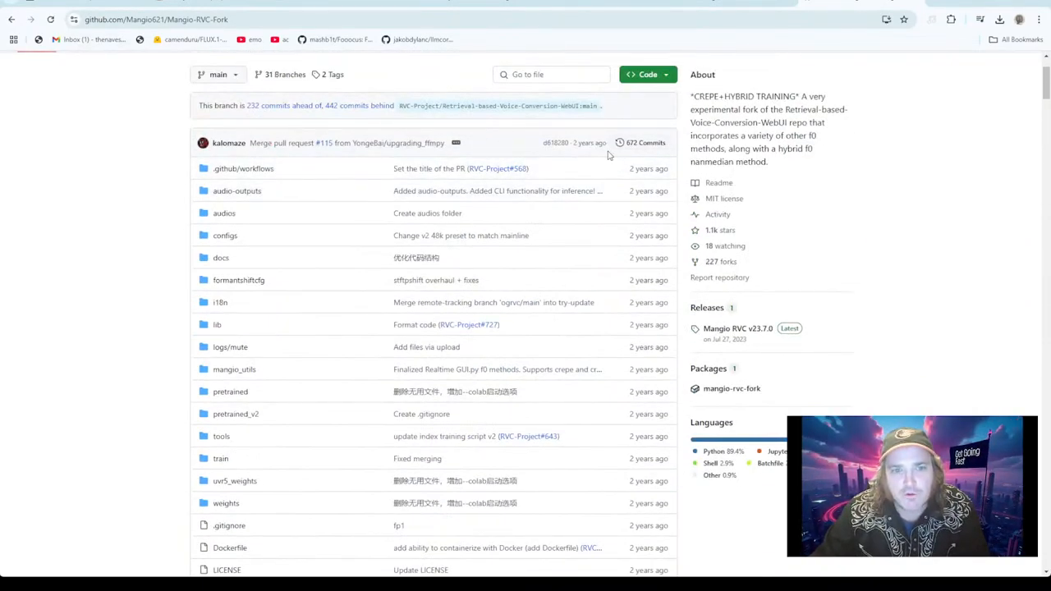
{"action": "scroll", "coordinate": [649, 177], "scroll_direction": "up", "scroll_amount": 2}
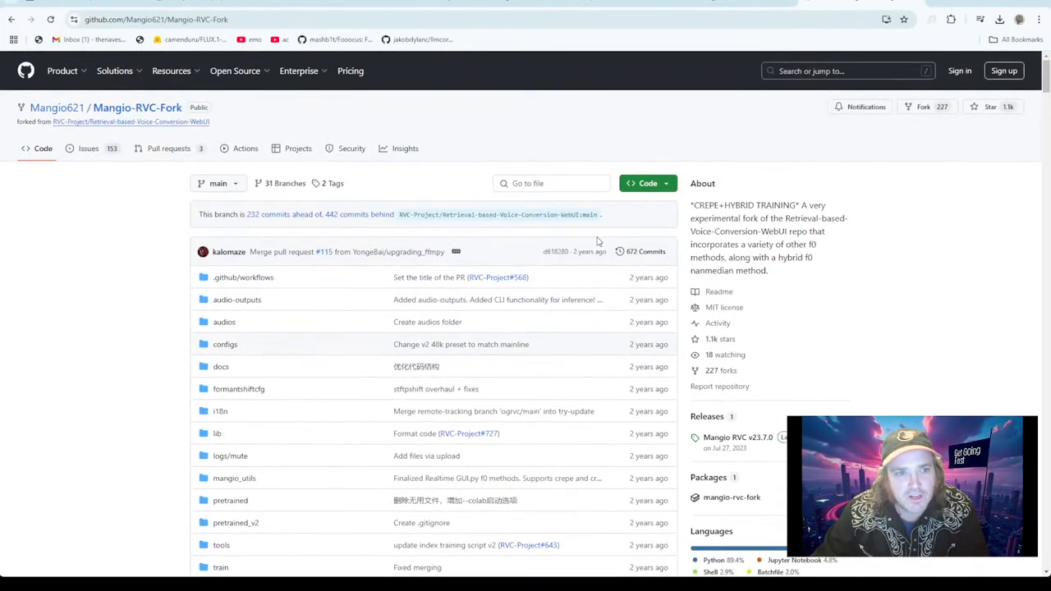
{"action": "scroll", "coordinate": [666, 444], "scroll_direction": "down", "scroll_amount": 15}
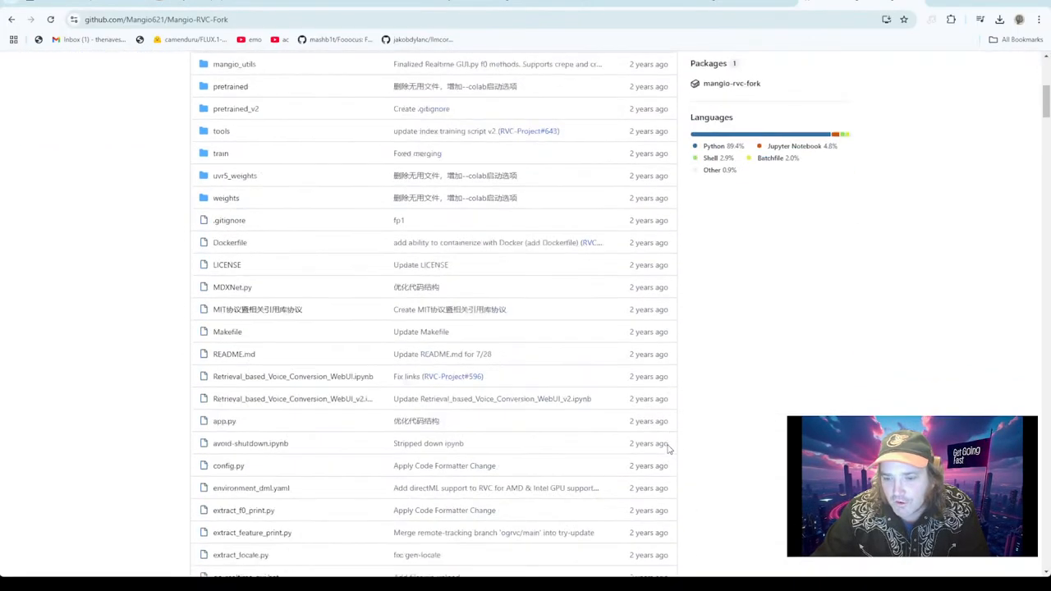
{"action": "scroll", "coordinate": [644, 402], "scroll_direction": "down", "scroll_amount": 10}
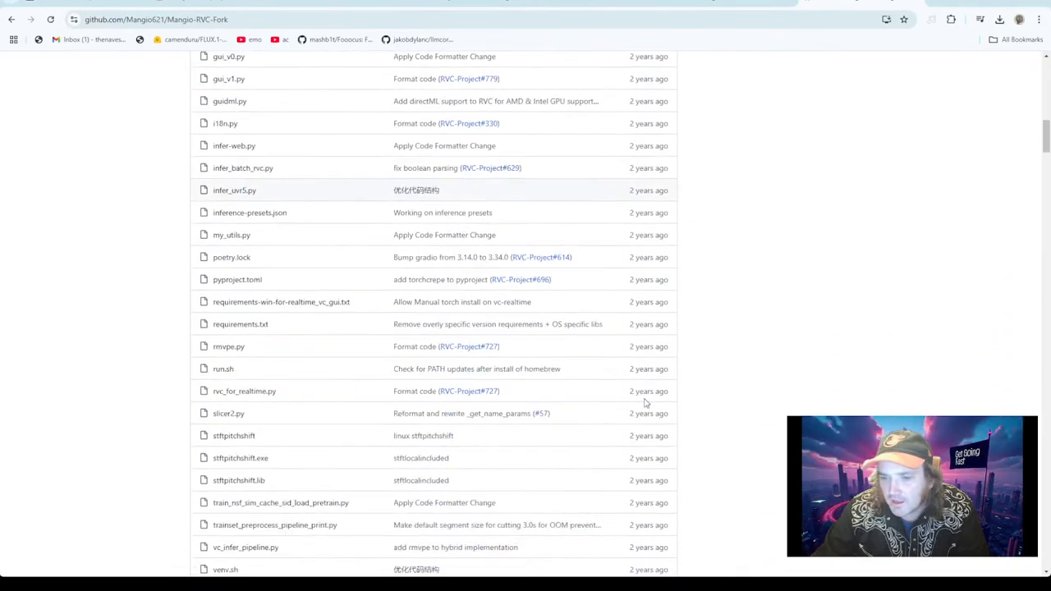
{"action": "scroll", "coordinate": [542, 386], "scroll_direction": "down", "scroll_amount": 4}
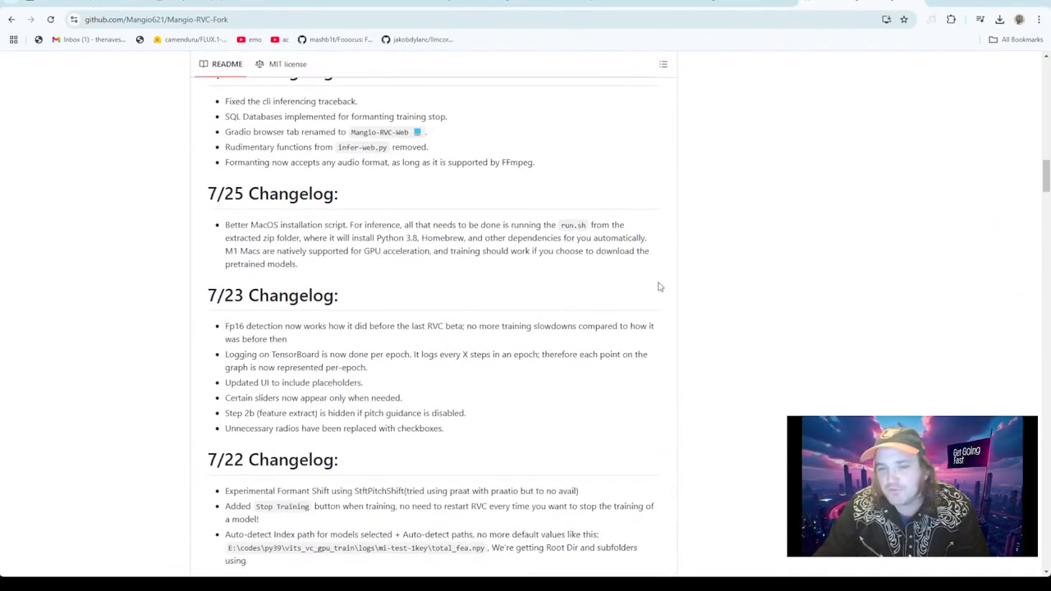
{"action": "scroll", "coordinate": [606, 281], "scroll_direction": "up", "scroll_amount": 20}
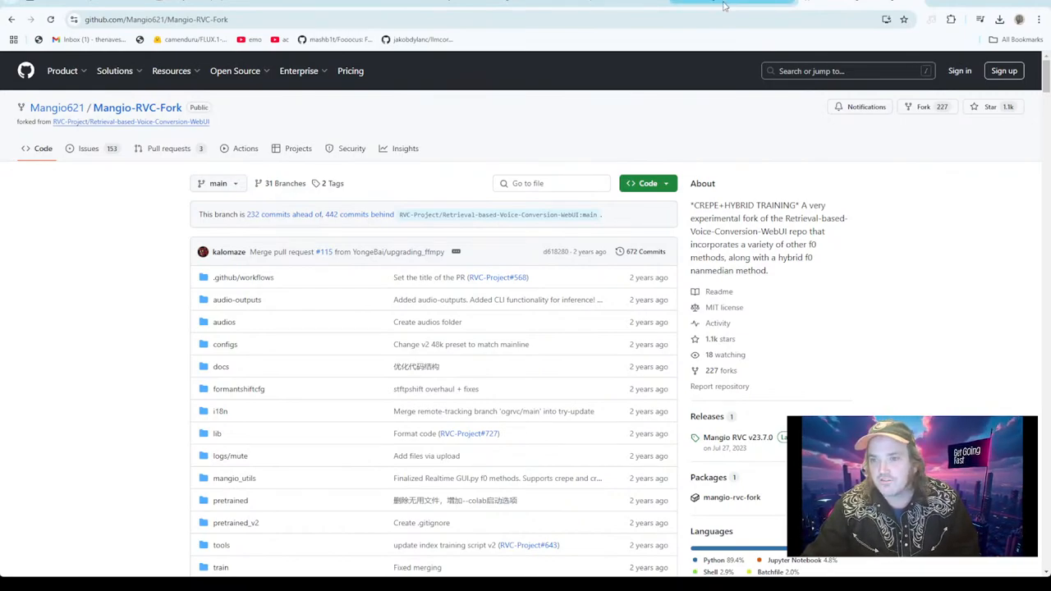
Close the GitHub page and go from the F5 TTS YouTube URL field to the open "Ella Purnell | Best Moments" video page.
{"action": "left_click", "coordinate": [916, 4]}
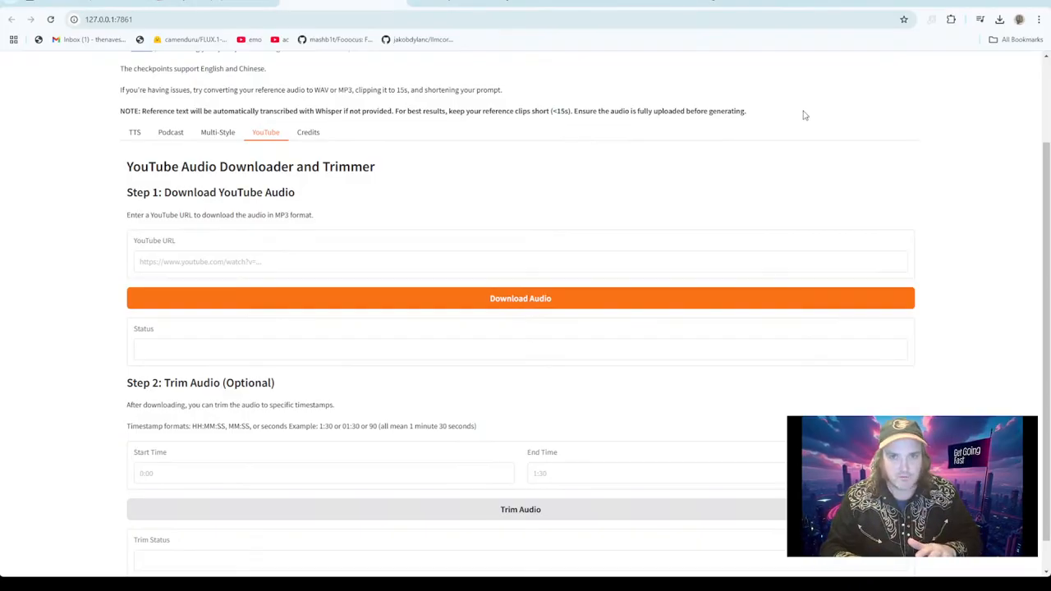
{"action": "left_click", "coordinate": [179, 261]}
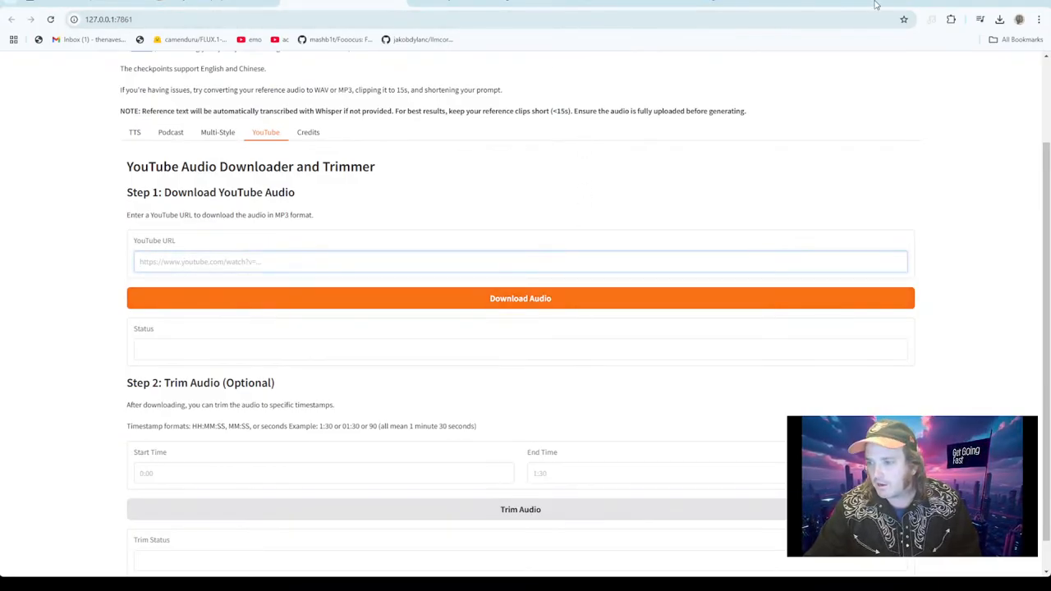
{"action": "left_click", "coordinate": [599, 4]}
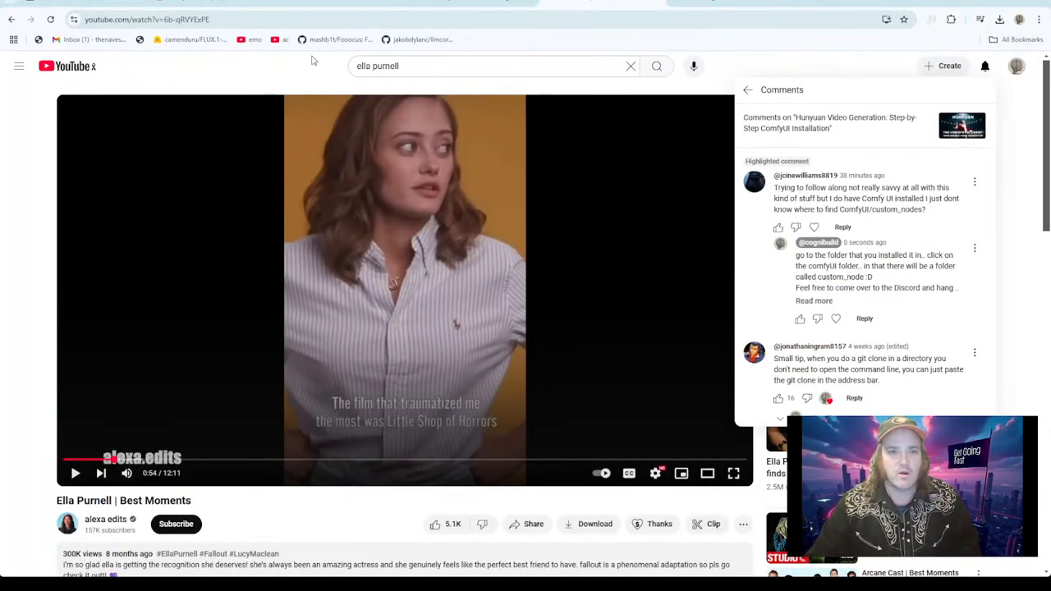
{"action": "left_click", "coordinate": [450, 70]}
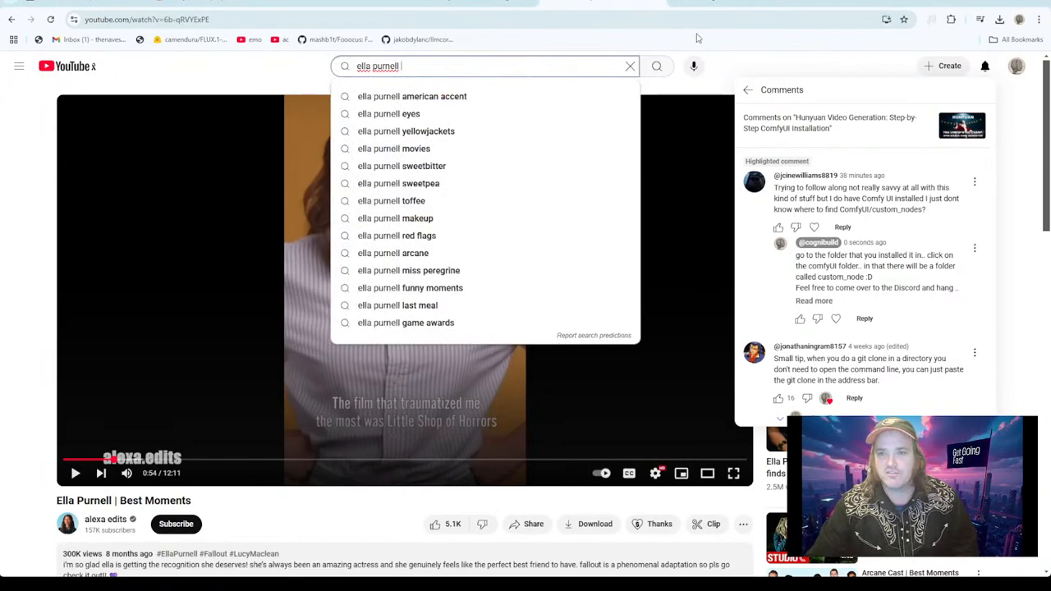
Open YouTube on a new browser page and search it for "ell purnell".
{"action": "left_click", "coordinate": [780, 10]}
{"action": "type", "text": "yout"}
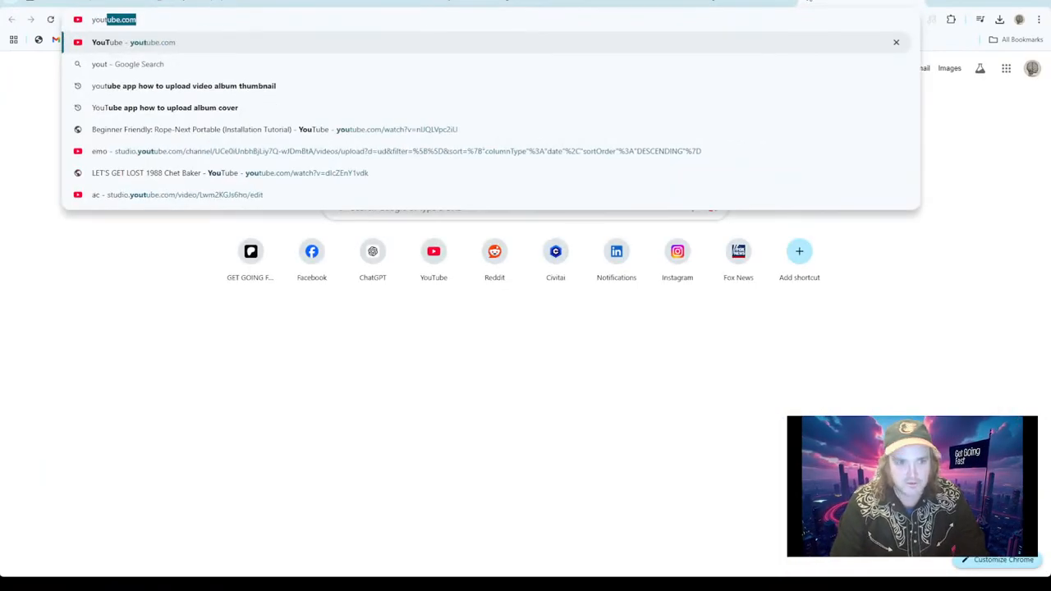
{"action": "type", "text": "ub"}
{"action": "key", "text": "Return"}
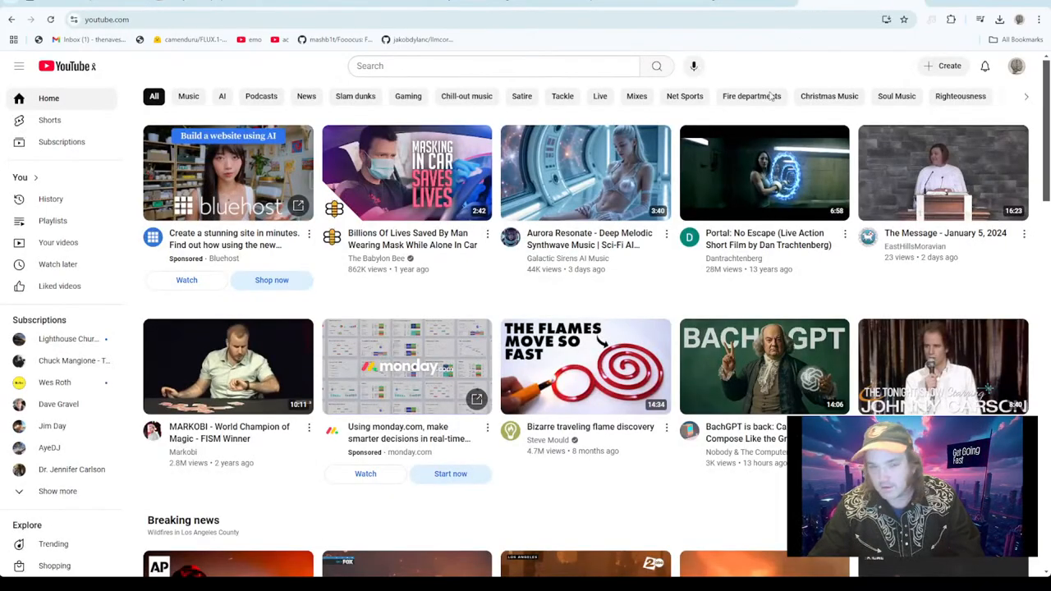
{"action": "left_click", "coordinate": [494, 65]}
{"action": "type", "text": "ell purnell"}
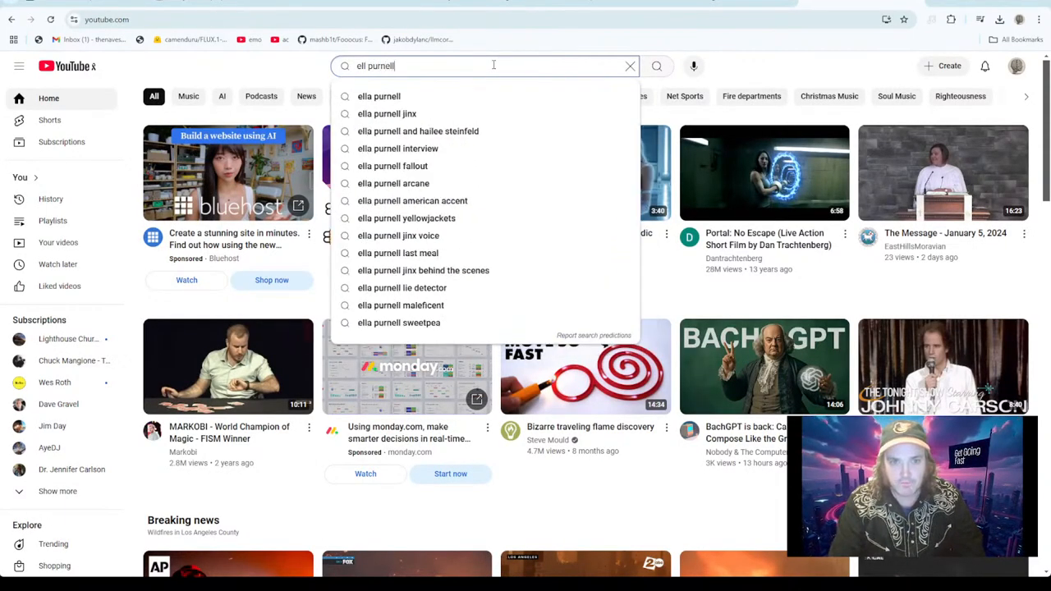
{"action": "key", "text": "Return"}
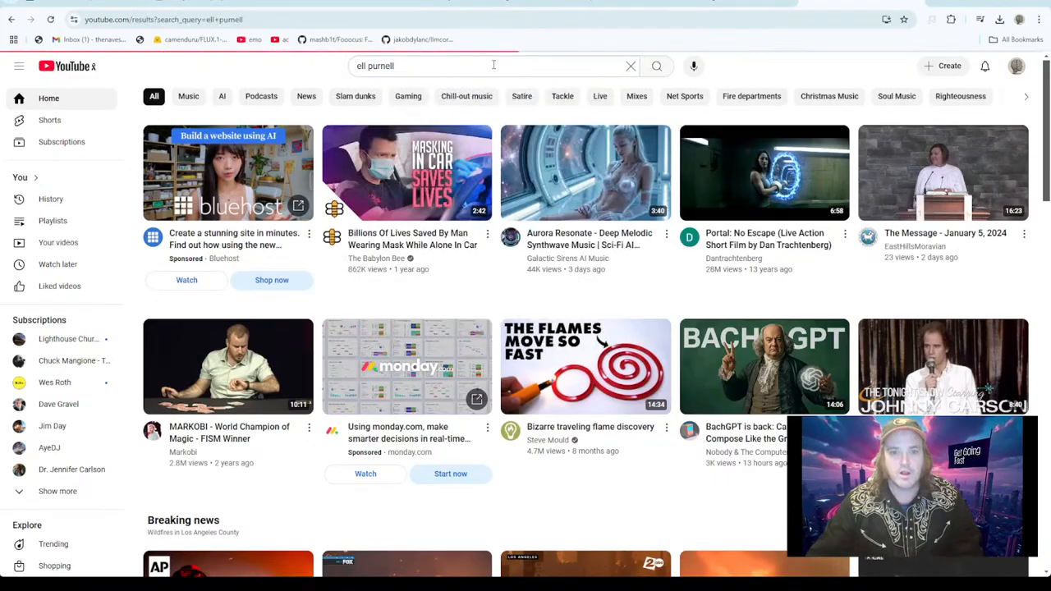
Open Vanity Fair's "Sweetpea's Ella Purnell Takes a Lie Detector Test" video, mute the opening ad and skip it.
{"action": "scroll", "coordinate": [518, 254], "scroll_direction": "down", "scroll_amount": 3}
{"action": "scroll", "coordinate": [535, 328], "scroll_direction": "up", "scroll_amount": 3}
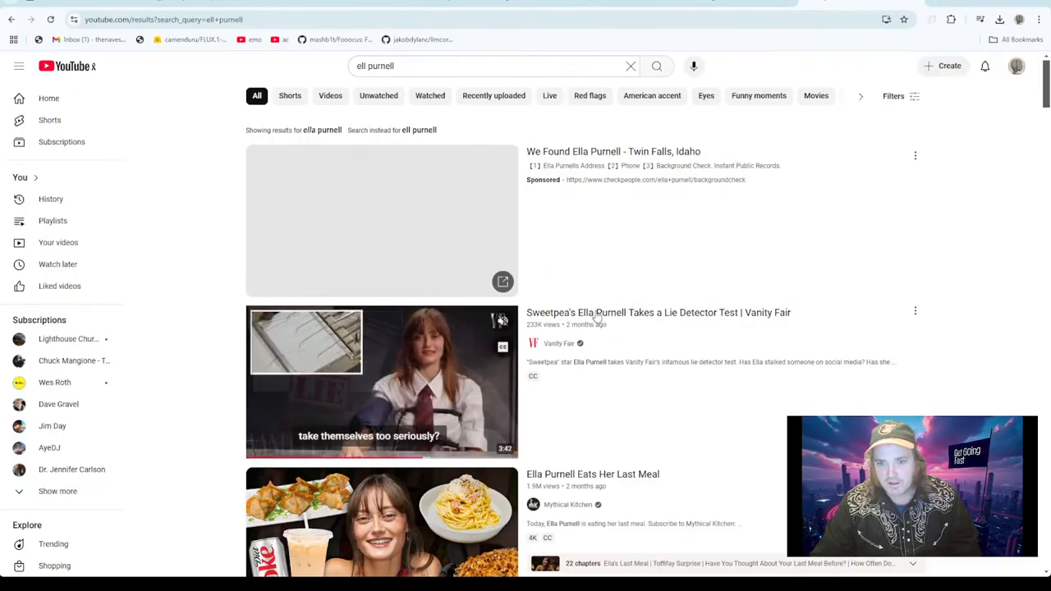
{"action": "left_click", "coordinate": [457, 378]}
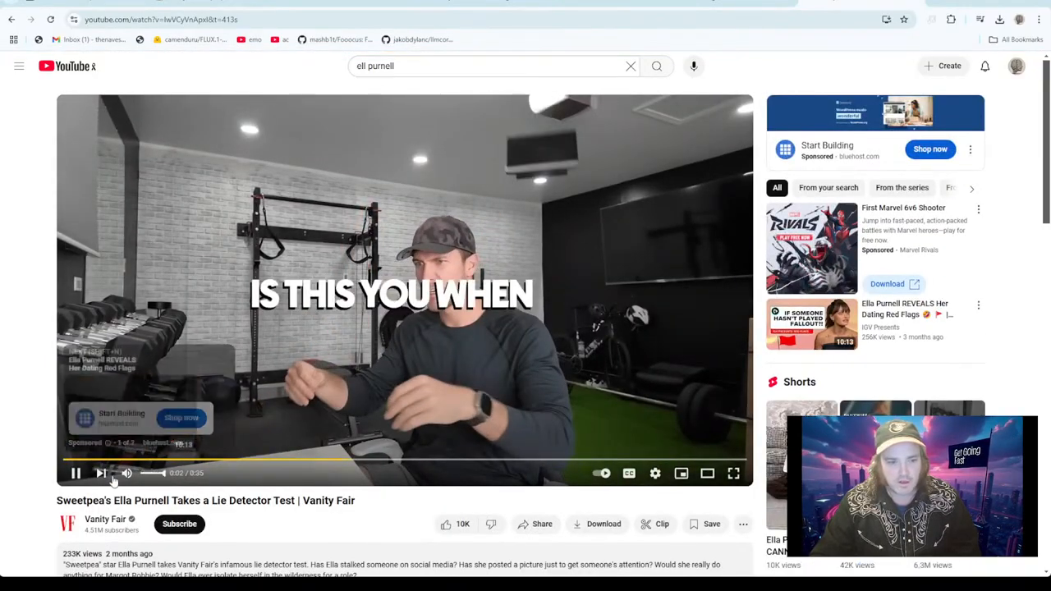
{"action": "key", "text": "m"}
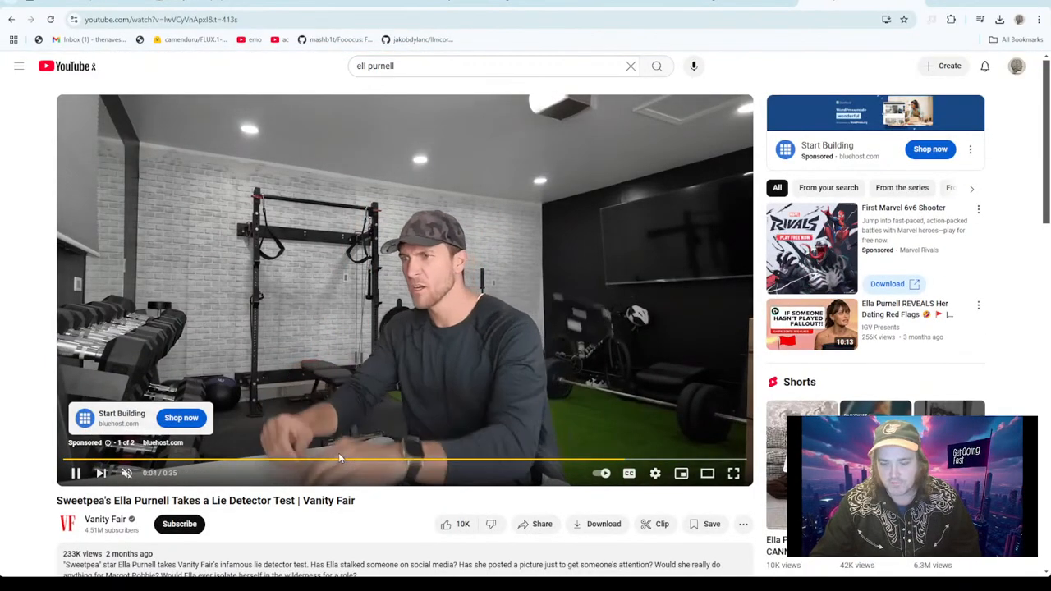
{"action": "left_click", "coordinate": [709, 426]}
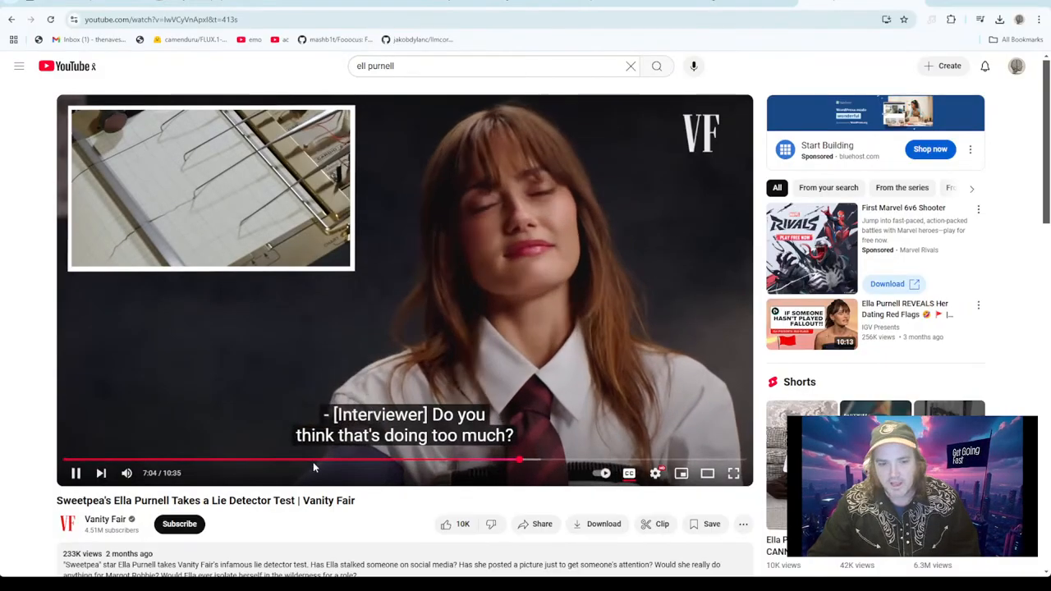
Jump back to about 3:50 in the Vanity Fair video, skip the ad and mute the sound.
{"action": "left_click", "coordinate": [313, 461]}
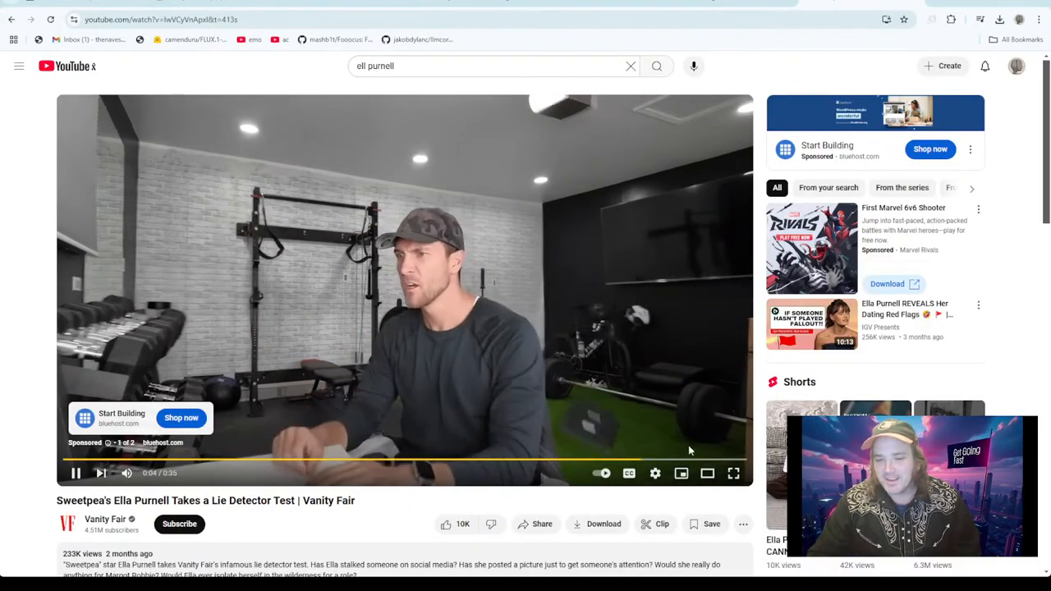
{"action": "left_click", "coordinate": [710, 425]}
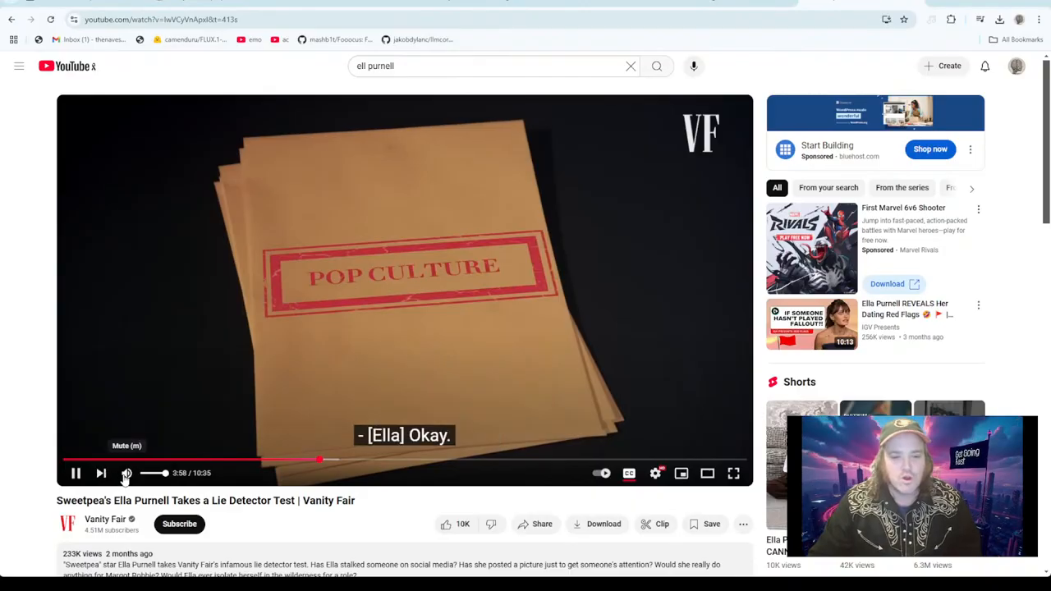
{"action": "left_click", "coordinate": [127, 473]}
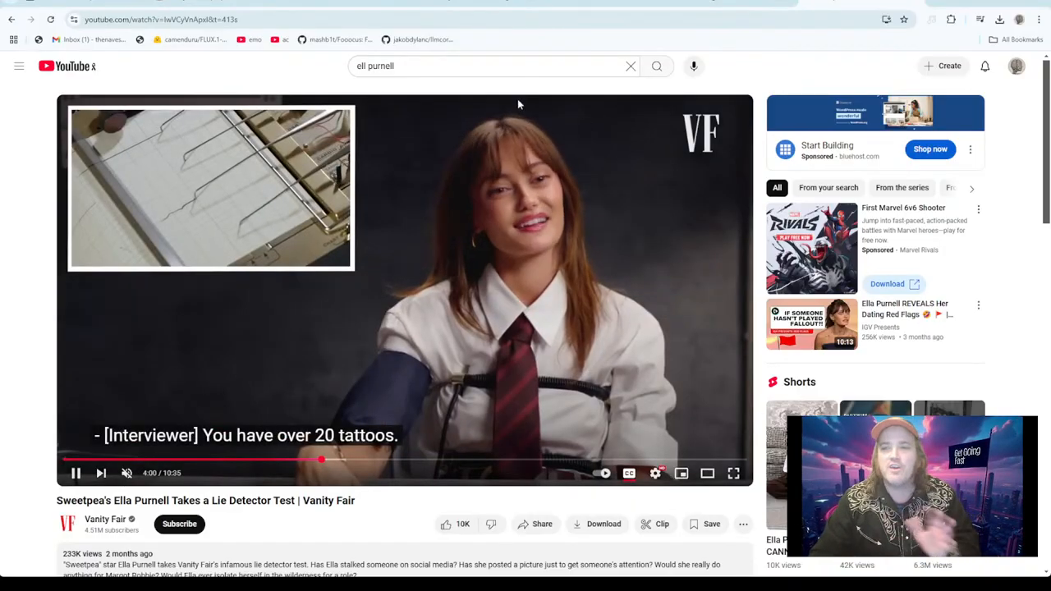
Return to the YouTube search results and browse the Ella Purnell videos for a voice source.
{"action": "left_click", "coordinate": [12, 20]}
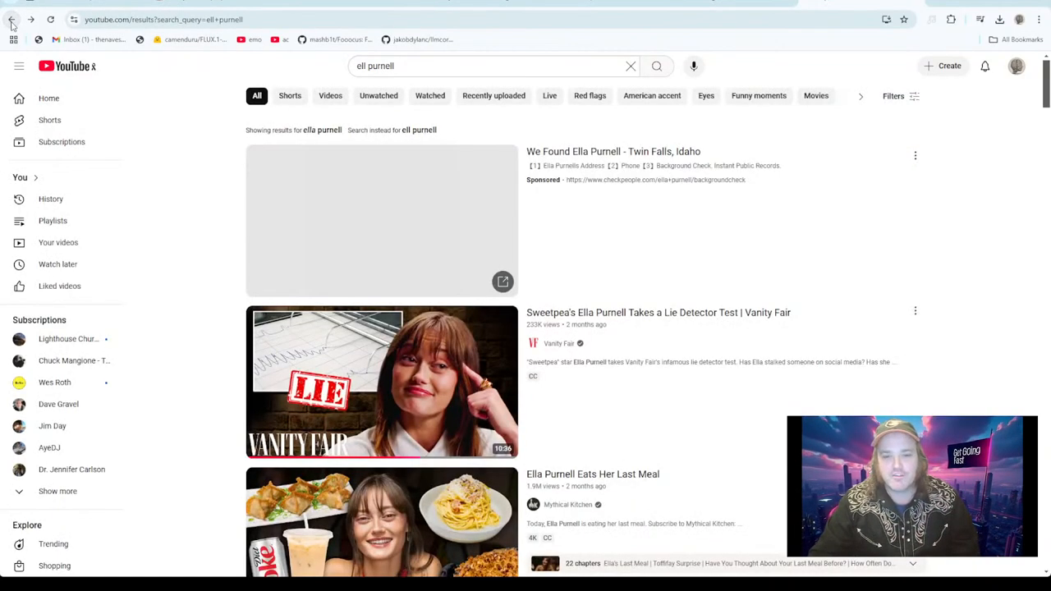
{"action": "scroll", "coordinate": [448, 339], "scroll_direction": "down", "scroll_amount": 4}
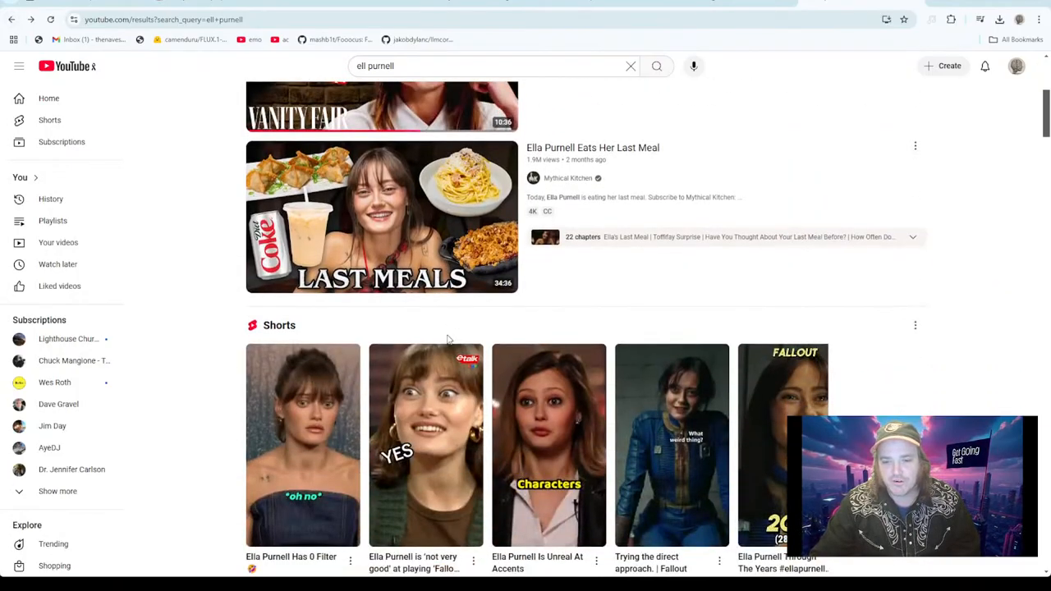
{"action": "scroll", "coordinate": [620, 439], "scroll_direction": "down", "scroll_amount": 1}
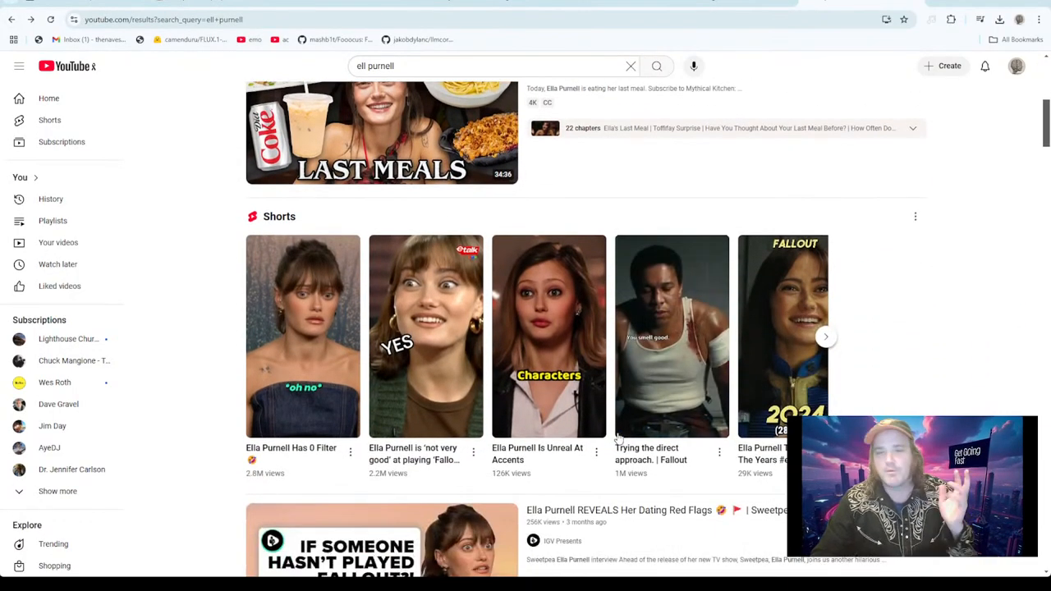
{"action": "scroll", "coordinate": [619, 440], "scroll_direction": "down", "scroll_amount": 4}
{"action": "scroll", "coordinate": [620, 440], "scroll_direction": "down", "scroll_amount": 1}
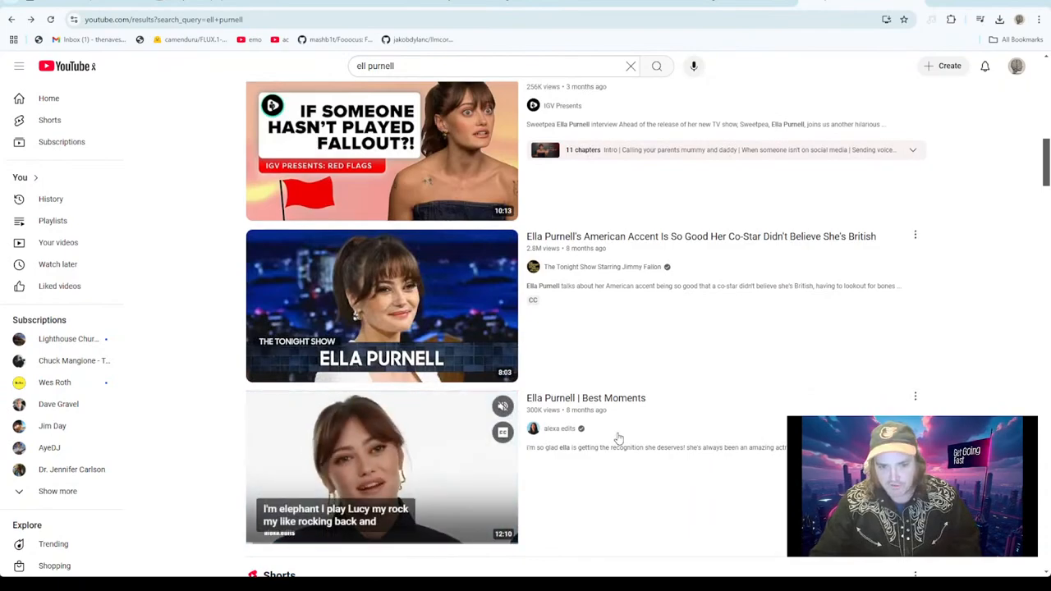
{"action": "scroll", "coordinate": [619, 439], "scroll_direction": "down", "scroll_amount": 1}
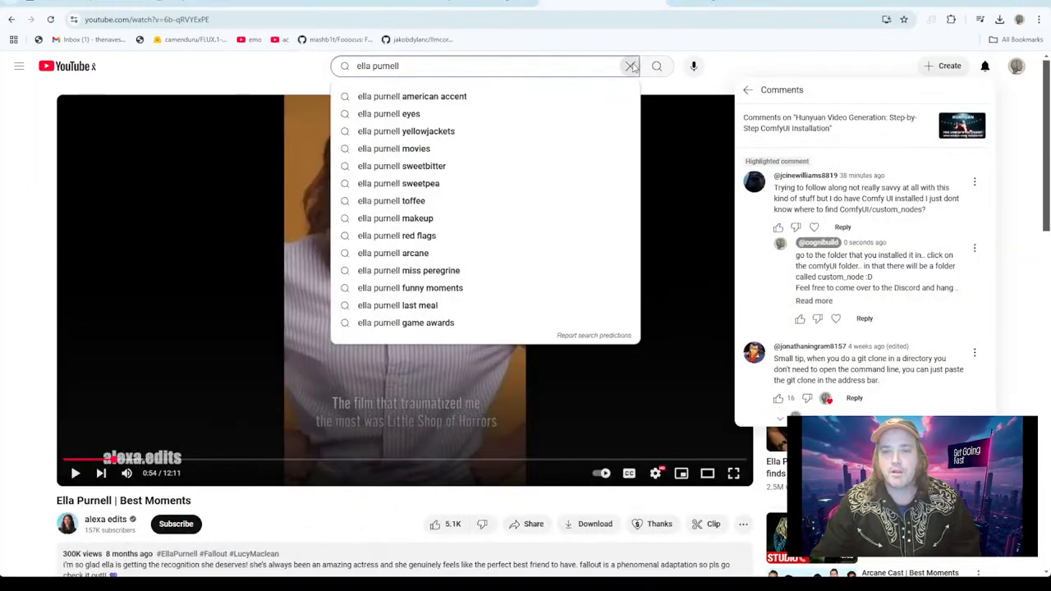
Dismiss the search suggestions on the "Ella Purnell | Best Moments" page and play the video from 0:38.
{"action": "left_click", "coordinate": [221, 68]}
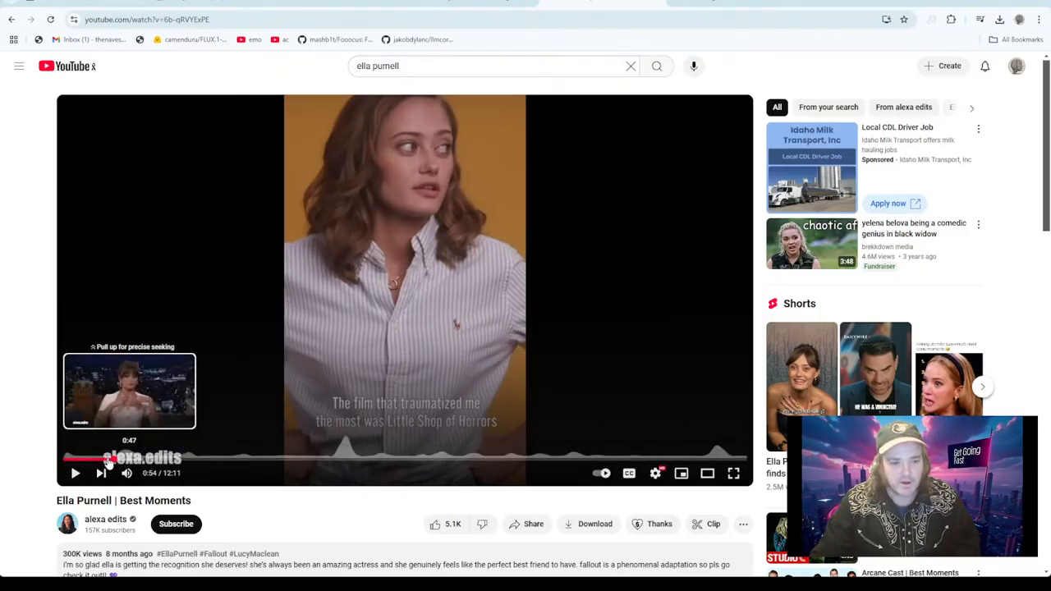
{"action": "left_click", "coordinate": [105, 461]}
{"action": "left_click", "coordinate": [105, 461]}
{"action": "left_click", "coordinate": [102, 461]}
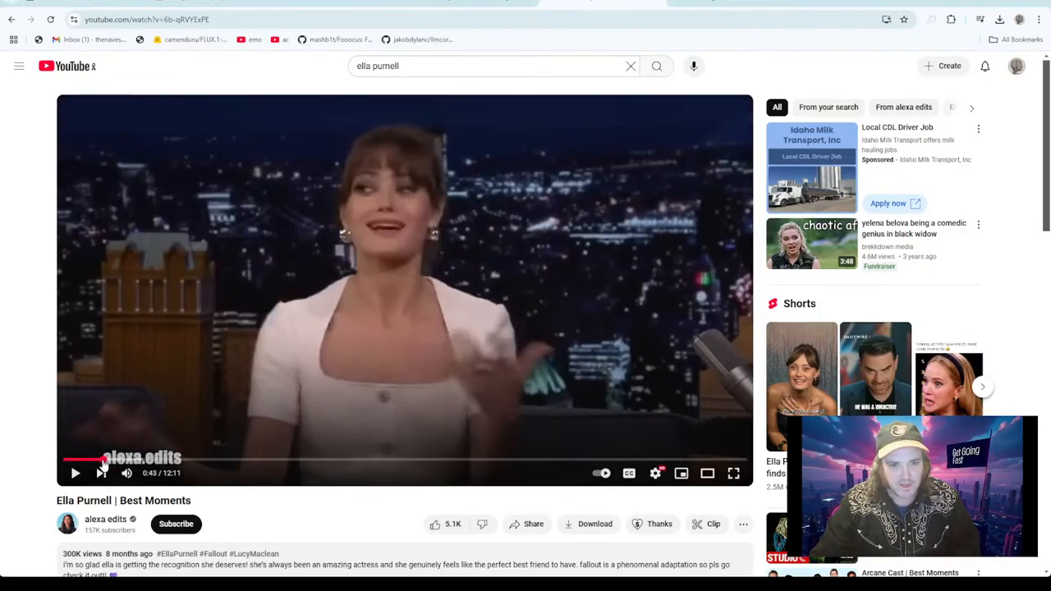
{"action": "left_click", "coordinate": [102, 461]}
{"action": "left_click_drag", "start_coordinate": [102, 461], "coordinate": [100, 466]}
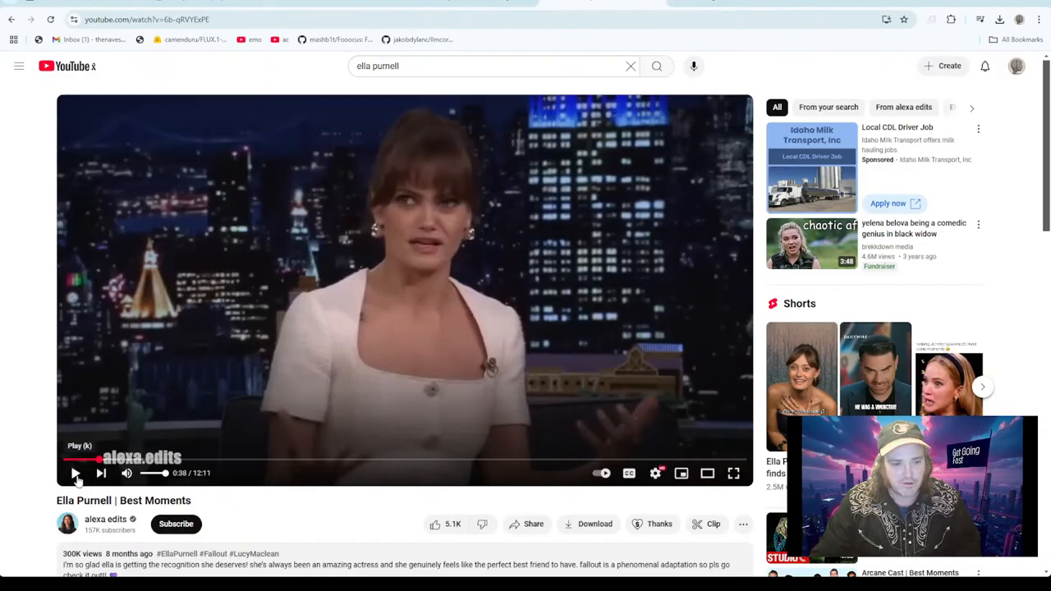
{"action": "left_click", "coordinate": [75, 478]}
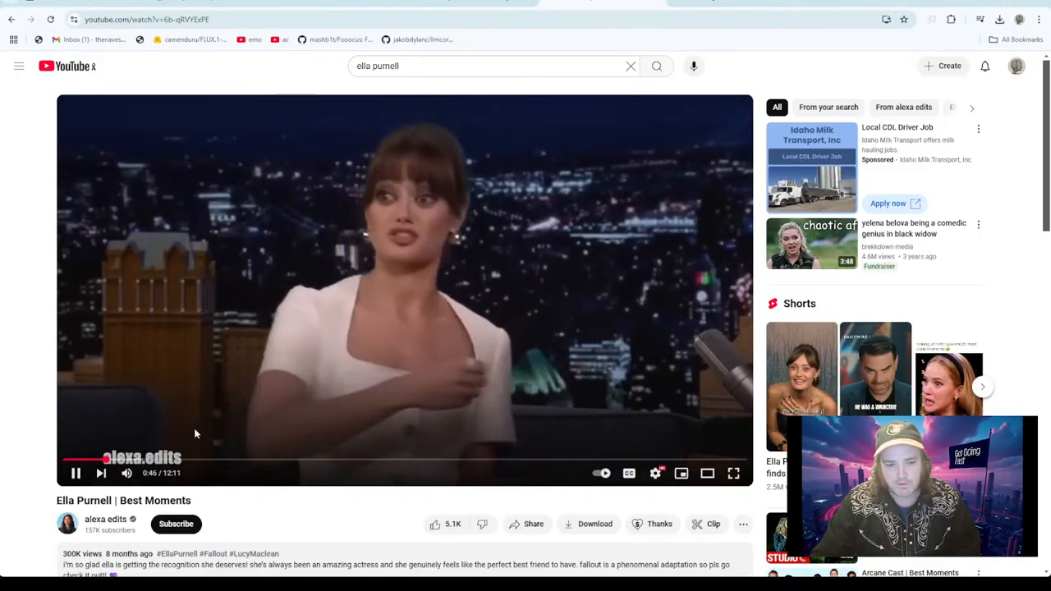
{"action": "mouse_move", "coordinate": [134, 474]}
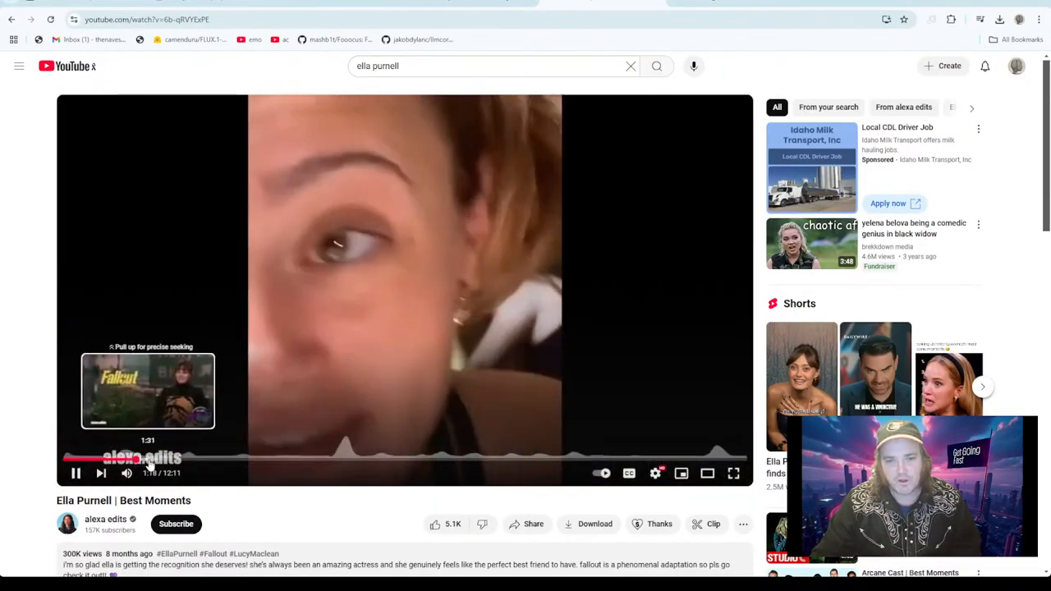
Replay the section between about 1:06 and 1:31 of the video to find clear speech, and pause at 1:38.
{"action": "left_click", "coordinate": [148, 463]}
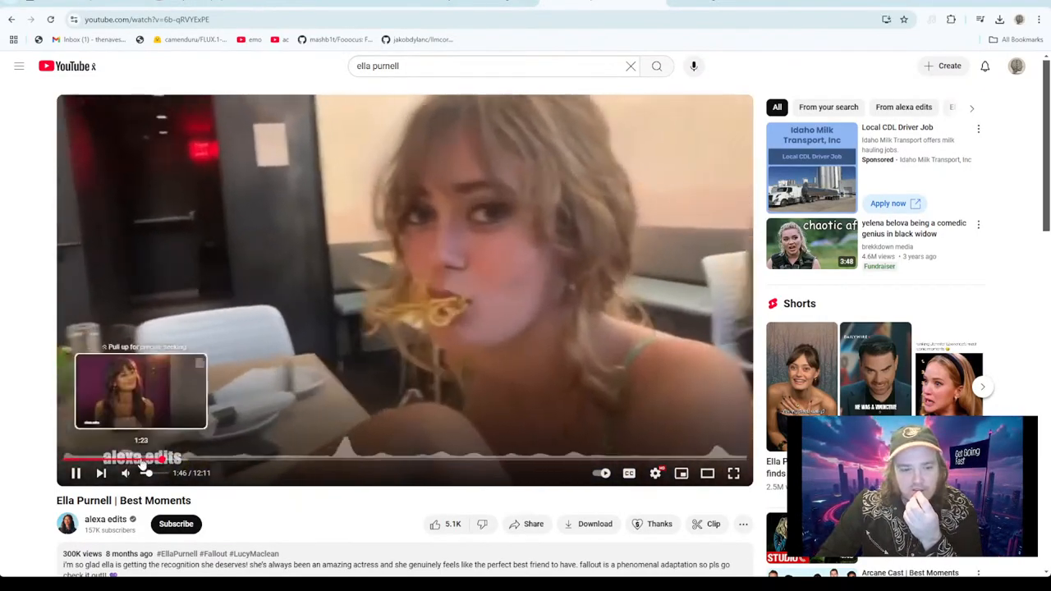
{"action": "left_click", "coordinate": [143, 462]}
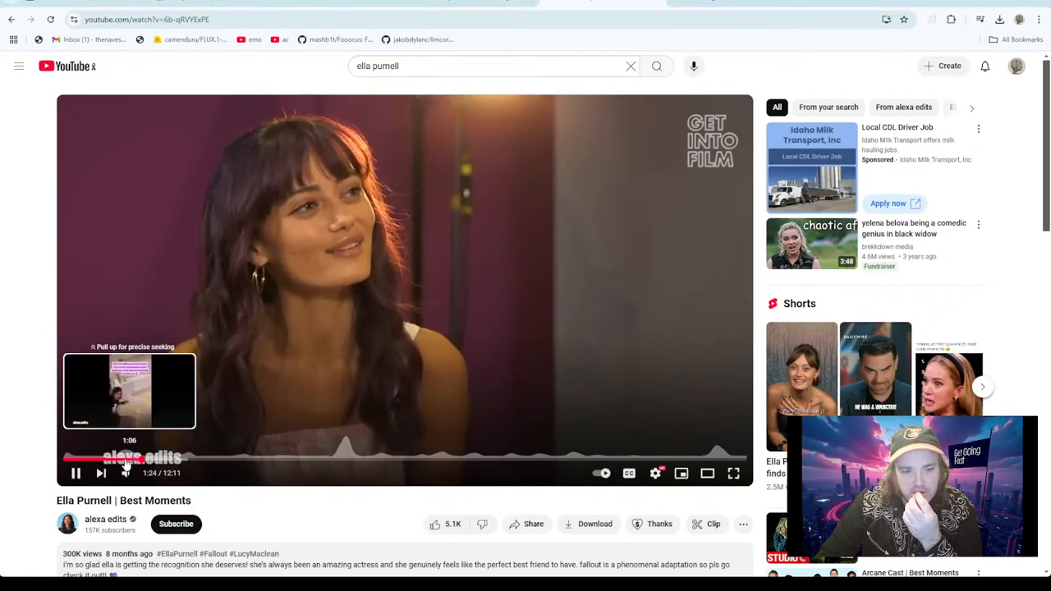
{"action": "left_click", "coordinate": [131, 463]}
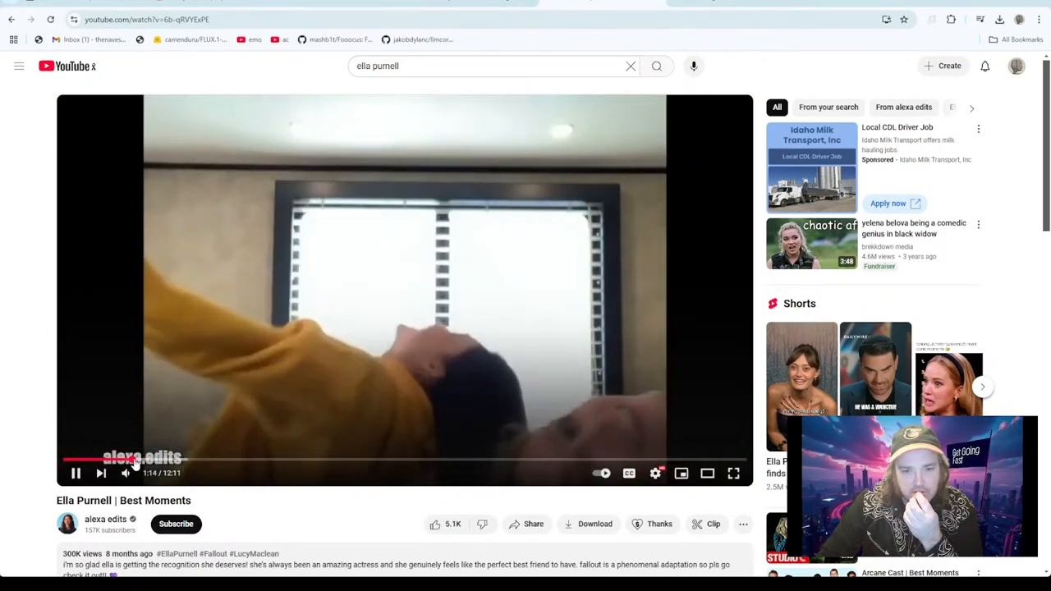
{"action": "left_click", "coordinate": [137, 463]}
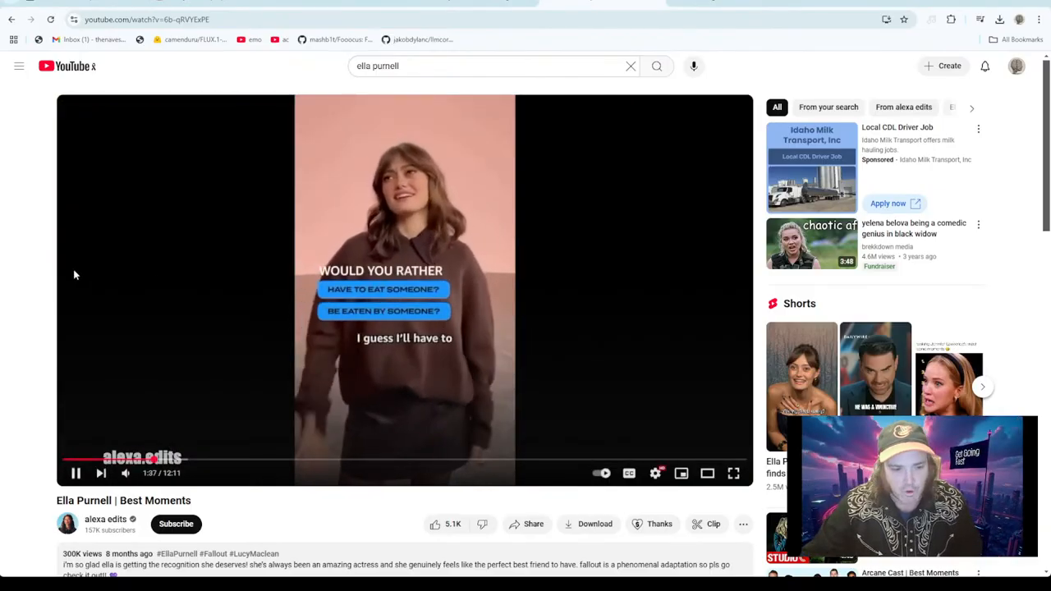
{"action": "left_click", "coordinate": [75, 472]}
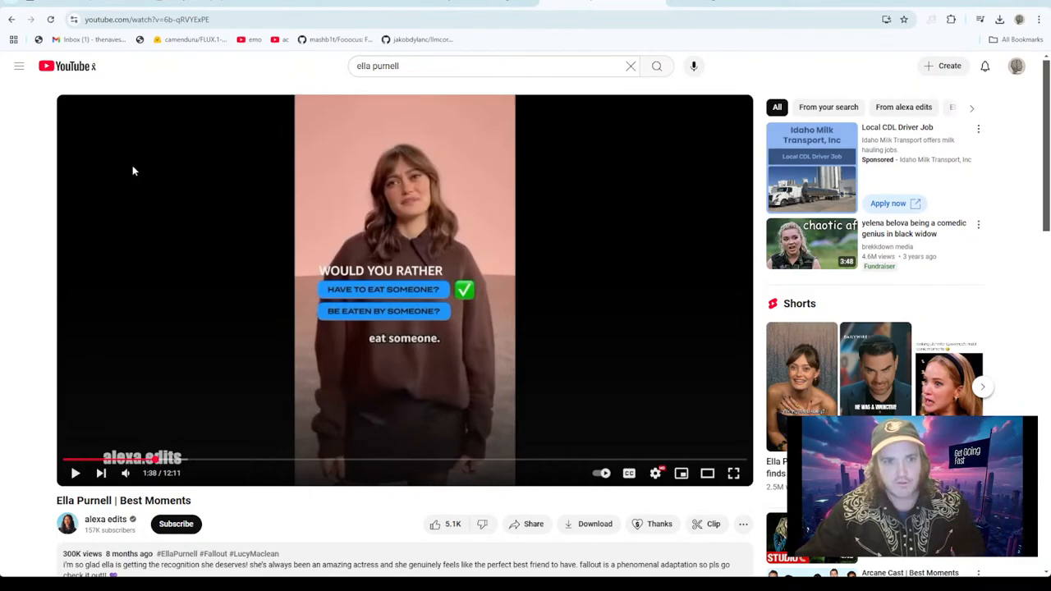
Copy the video's URL into the F5 TTS YouTube downloader and download its audio.
{"action": "left_click", "coordinate": [223, 19]}
{"action": "key", "text": "ctrl+c"}
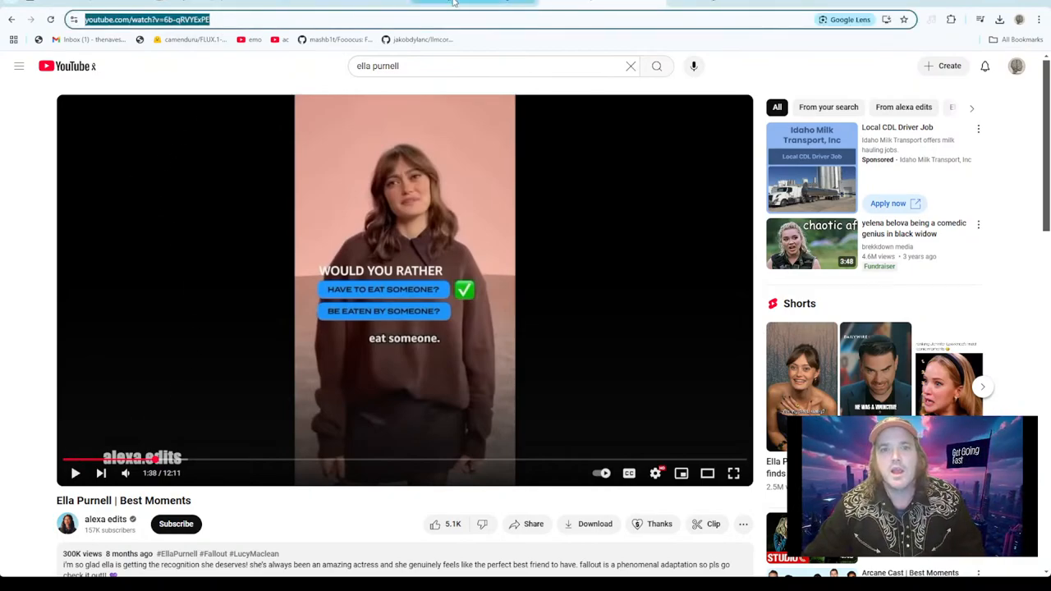
{"action": "left_click", "coordinate": [313, 3]}
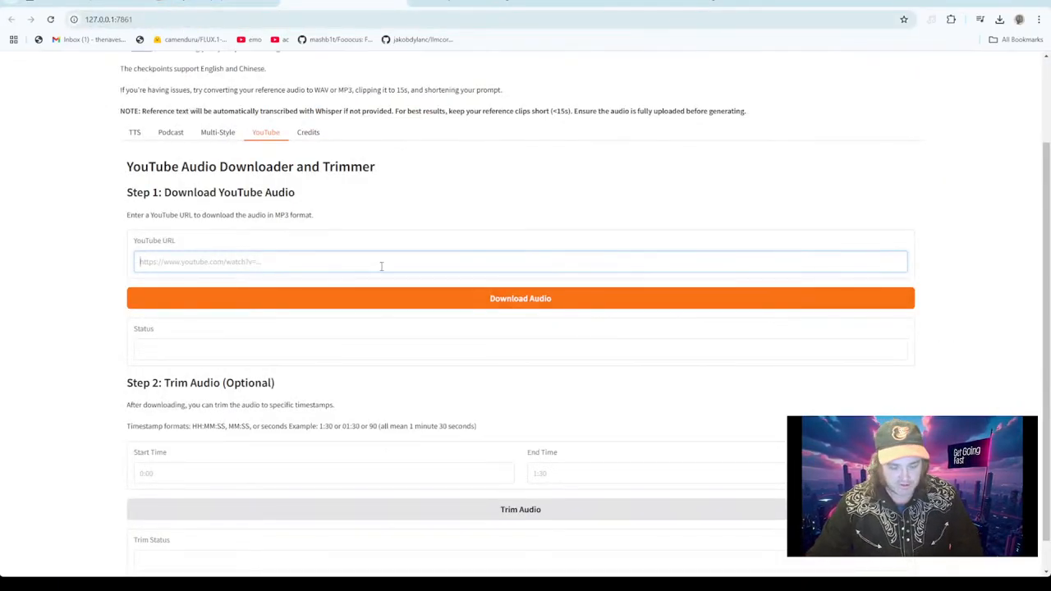
{"action": "key", "text": "ctrl+v"}
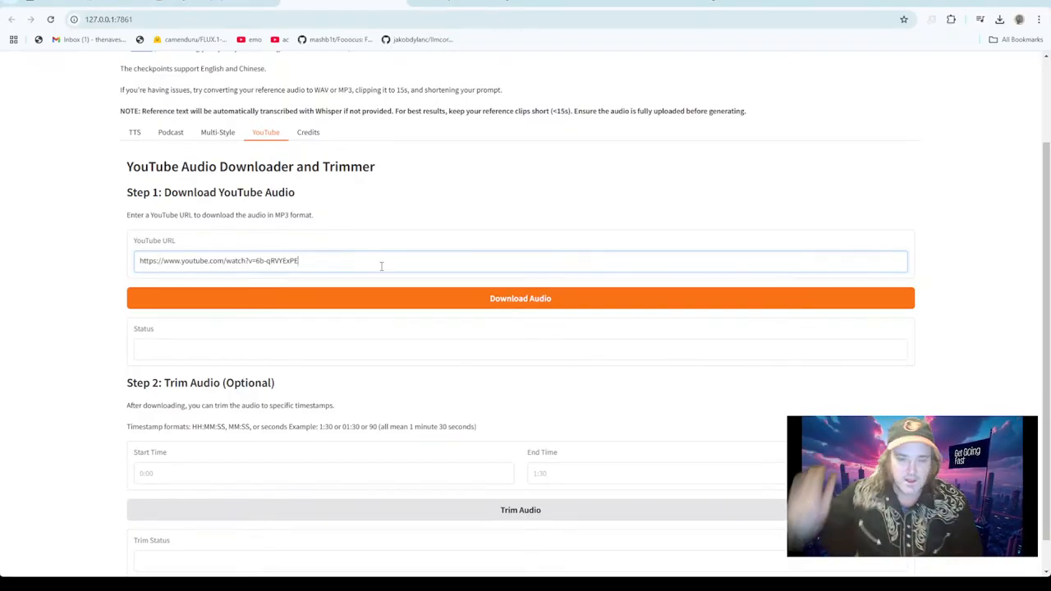
{"action": "left_click", "coordinate": [426, 305]}
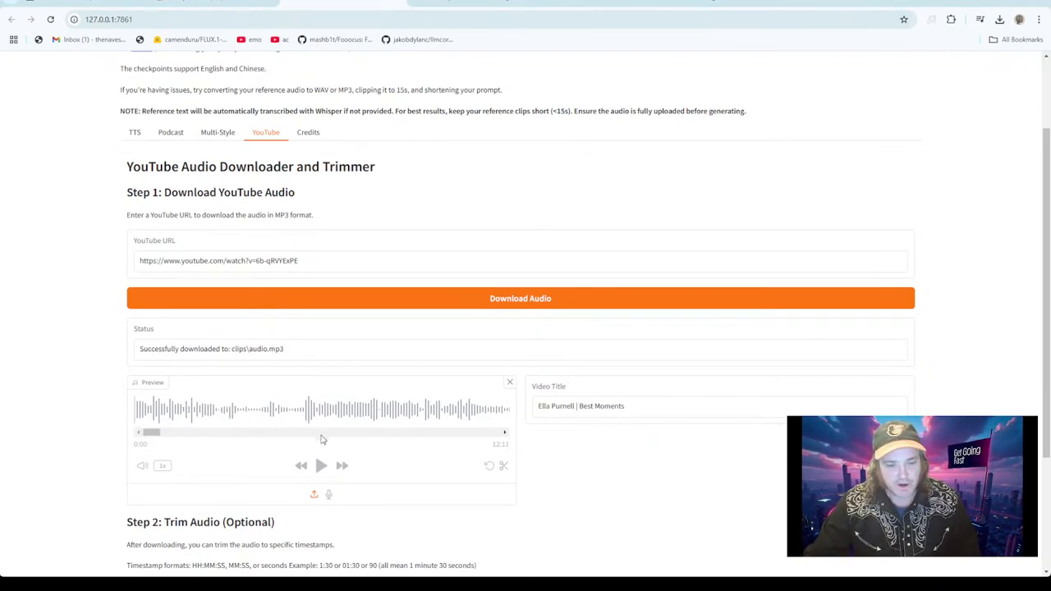
Listen to the opening seconds of the downloaded audio and move its playhead to 0:14.
{"action": "left_click", "coordinate": [321, 466]}
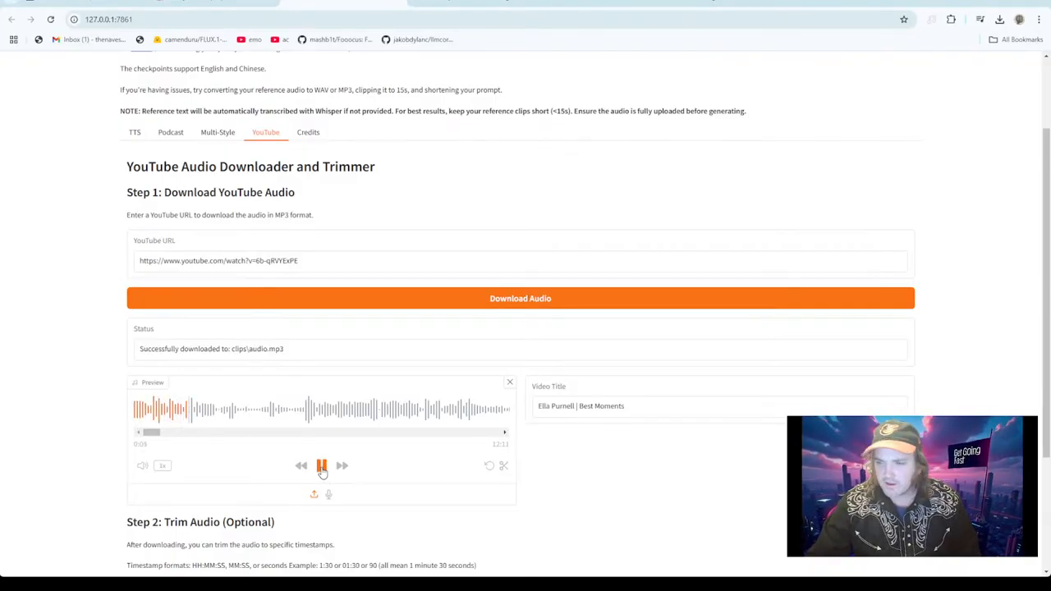
{"action": "left_click", "coordinate": [322, 468]}
{"action": "left_click", "coordinate": [322, 468]}
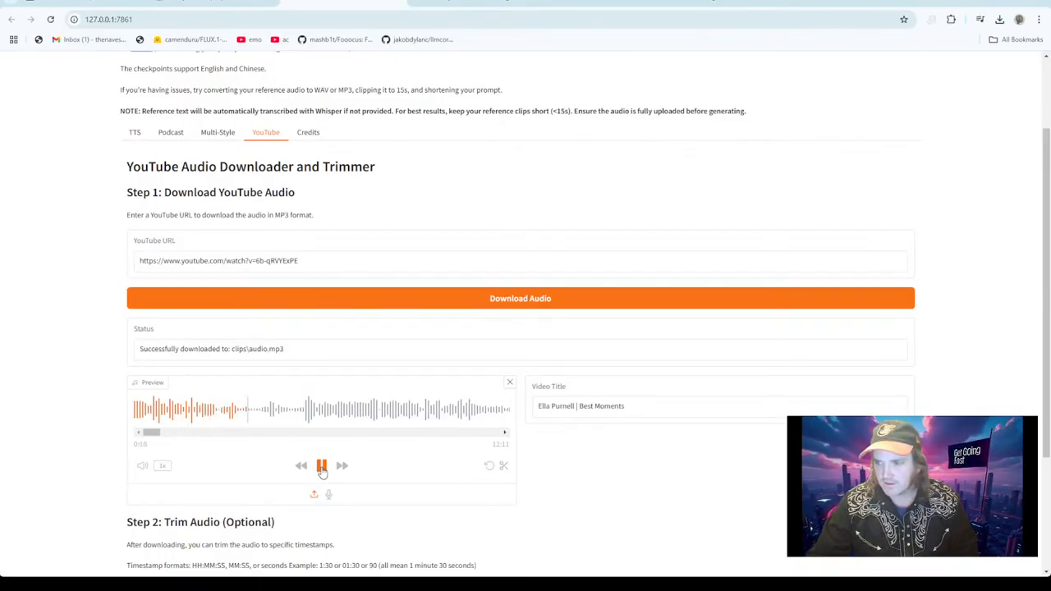
{"action": "left_click", "coordinate": [322, 467]}
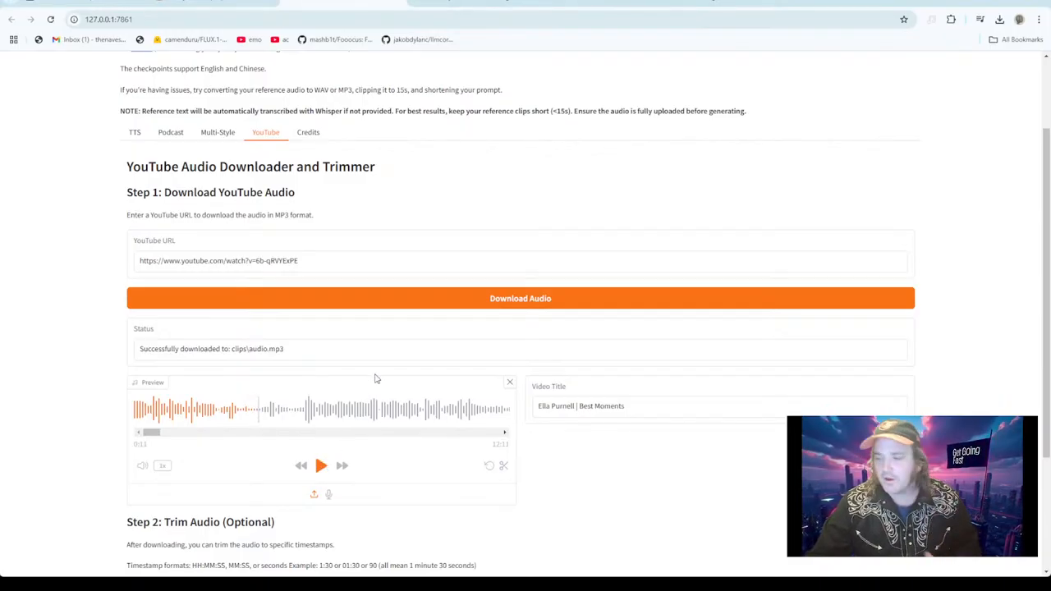
{"action": "scroll", "coordinate": [389, 366], "scroll_direction": "down", "scroll_amount": 3}
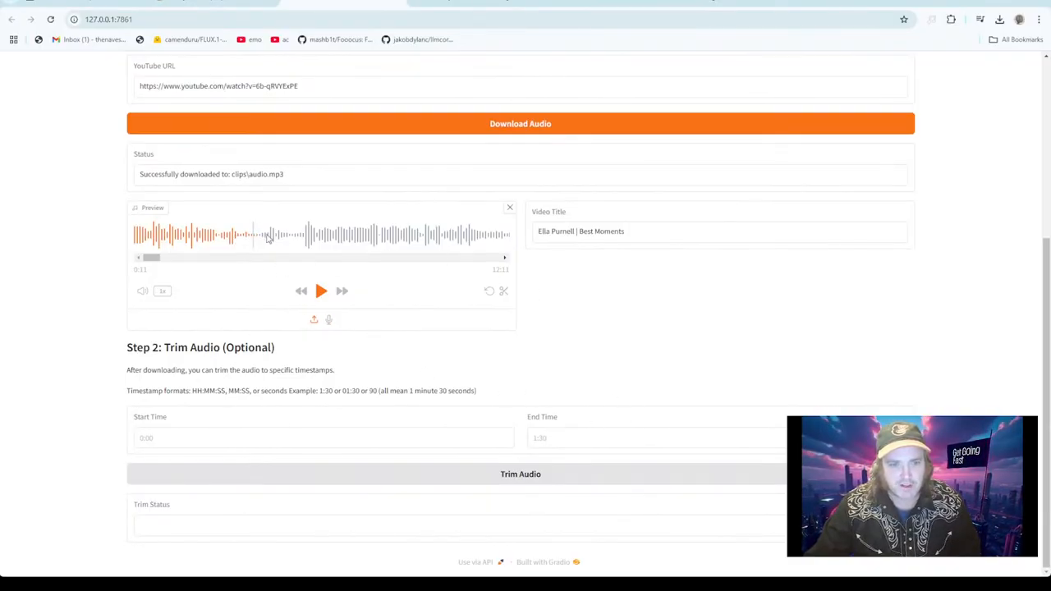
{"action": "mouse_move", "coordinate": [277, 234]}
{"action": "left_mouse_down"}
{"action": "mouse_move", "coordinate": [267, 235]}
{"action": "mouse_move", "coordinate": [287, 238]}
{"action": "left_mouse_up"}
Trim the downloaded audio with start time 1:20 and end time 1:35.
{"action": "left_click", "coordinate": [164, 439]}
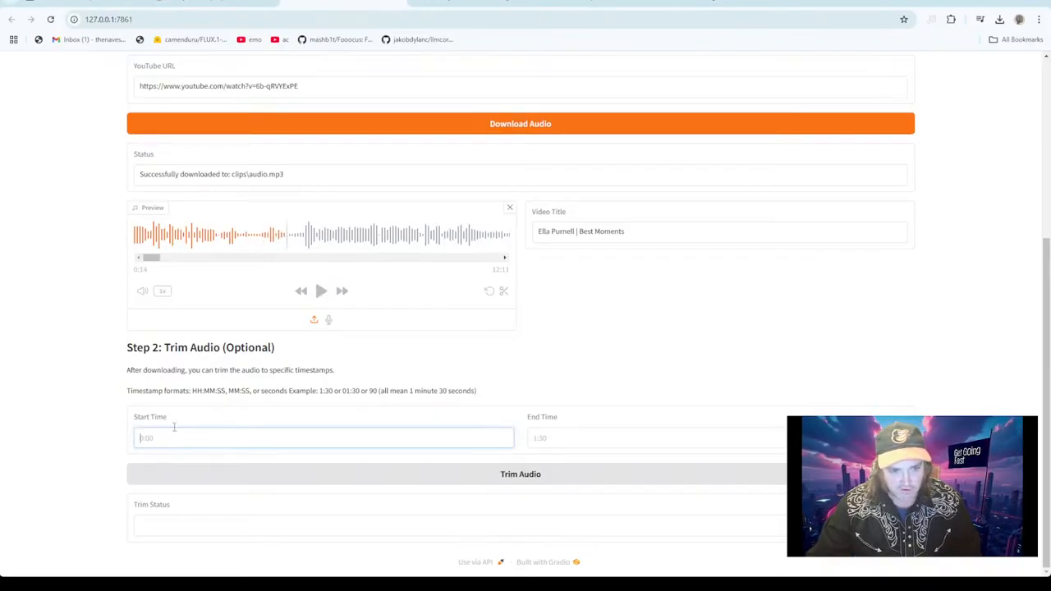
{"action": "type", "text": "1"}
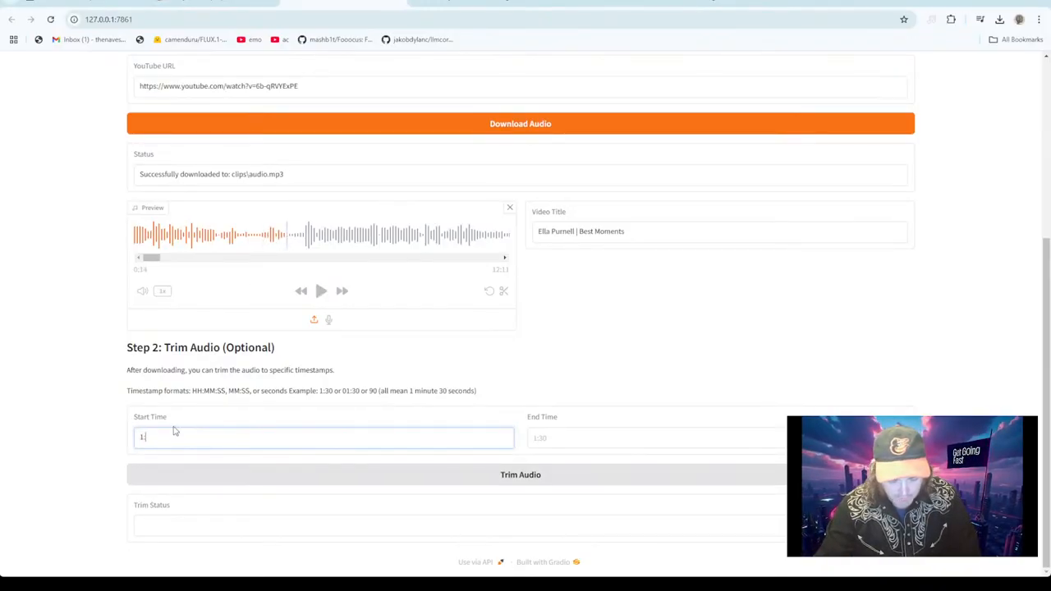
{"action": "type", "text": ":20"}
{"action": "left_click", "coordinate": [568, 437]}
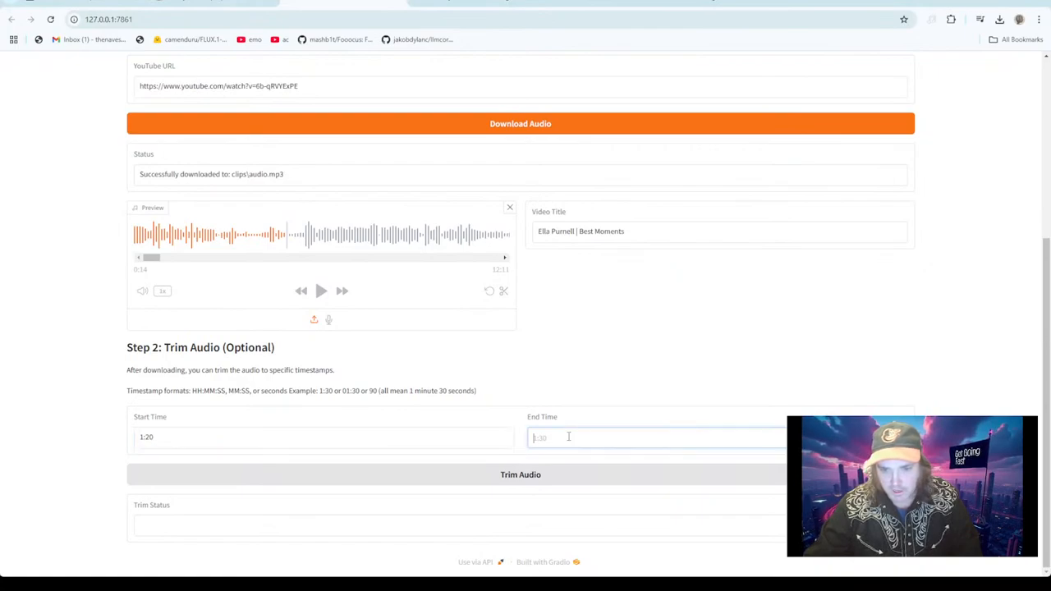
{"action": "type", "text": "1:3"}
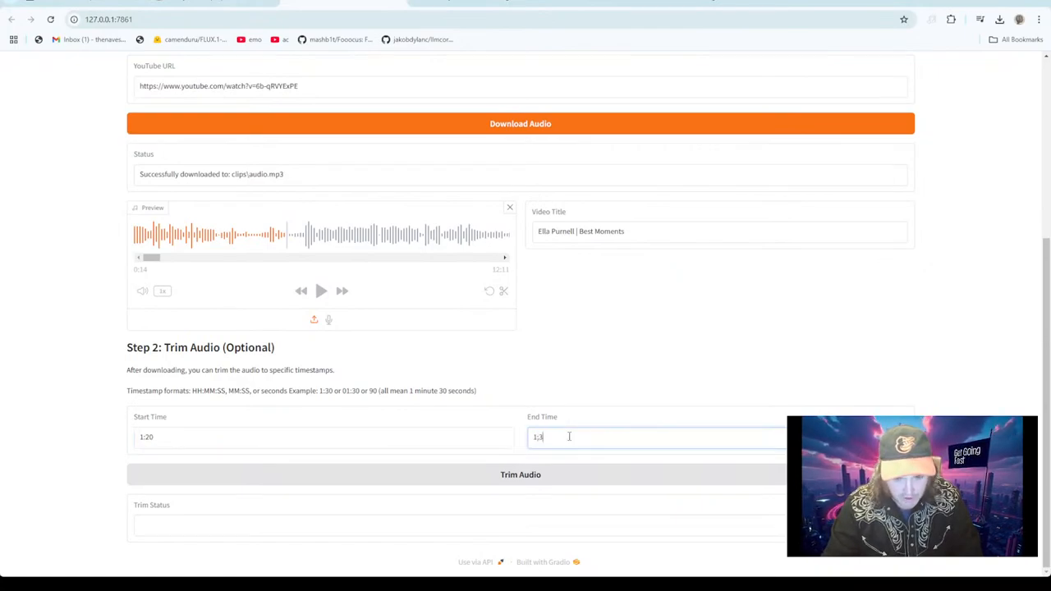
{"action": "type", "text": "5"}
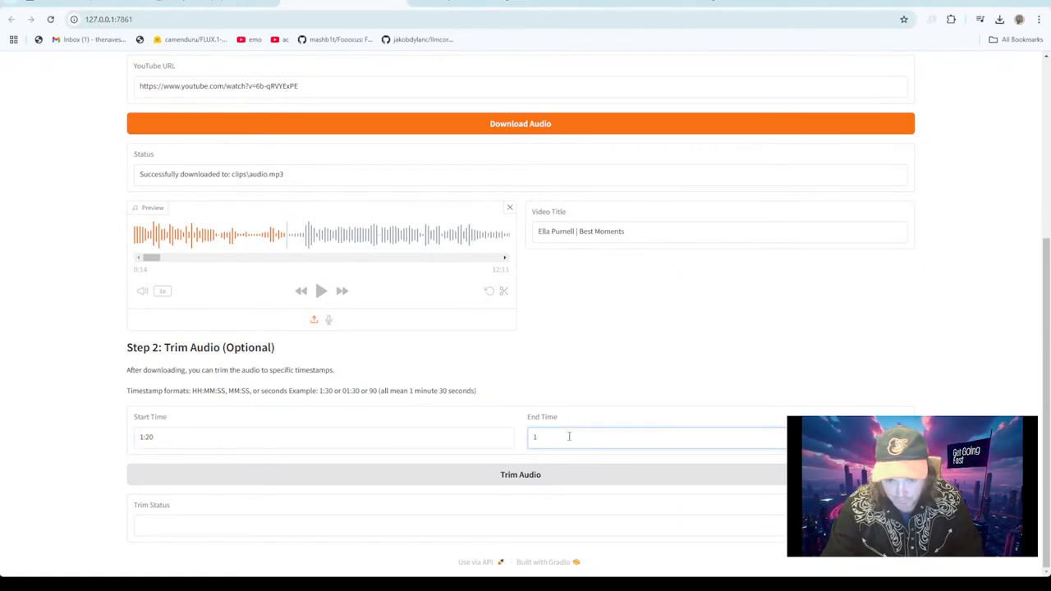
{"action": "type", "text": ":35"}
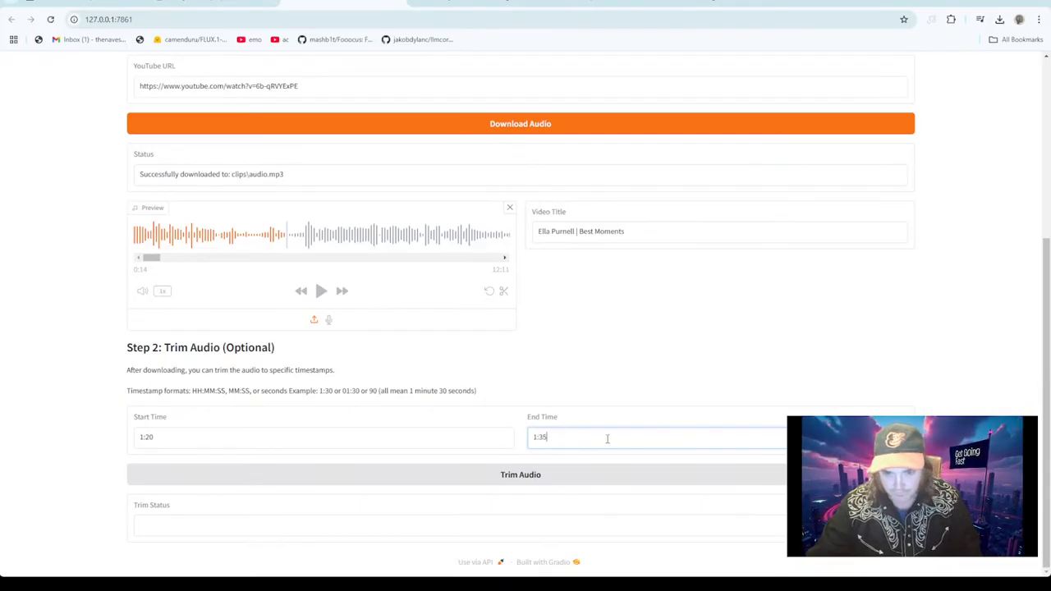
{"action": "left_click", "coordinate": [550, 482]}
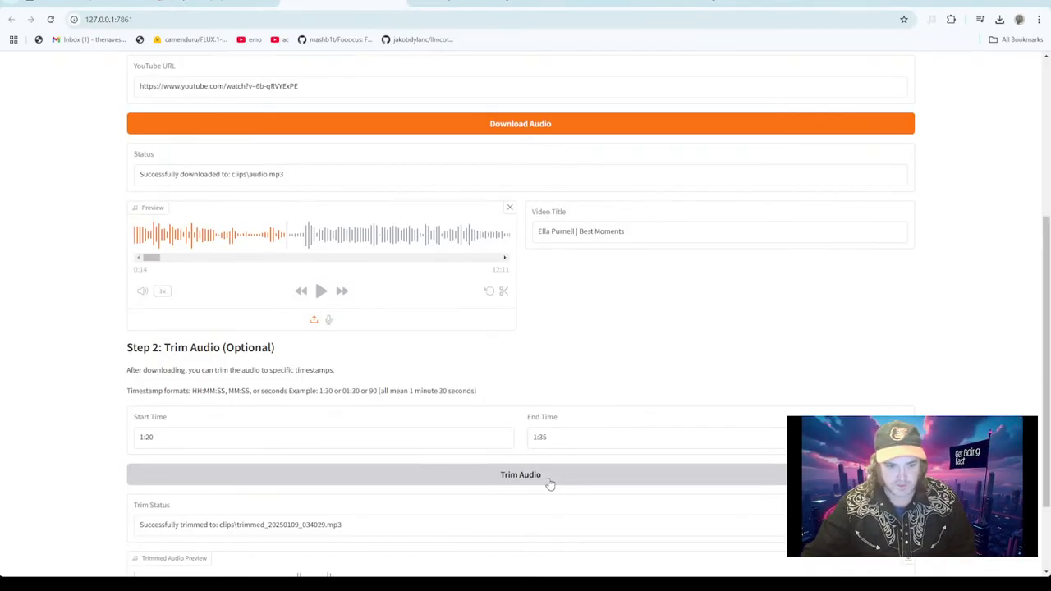
Listen to the trimmed clip, replaying its middle part to find where the speech begins.
{"action": "scroll", "coordinate": [549, 482], "scroll_direction": "down", "scroll_amount": 2}
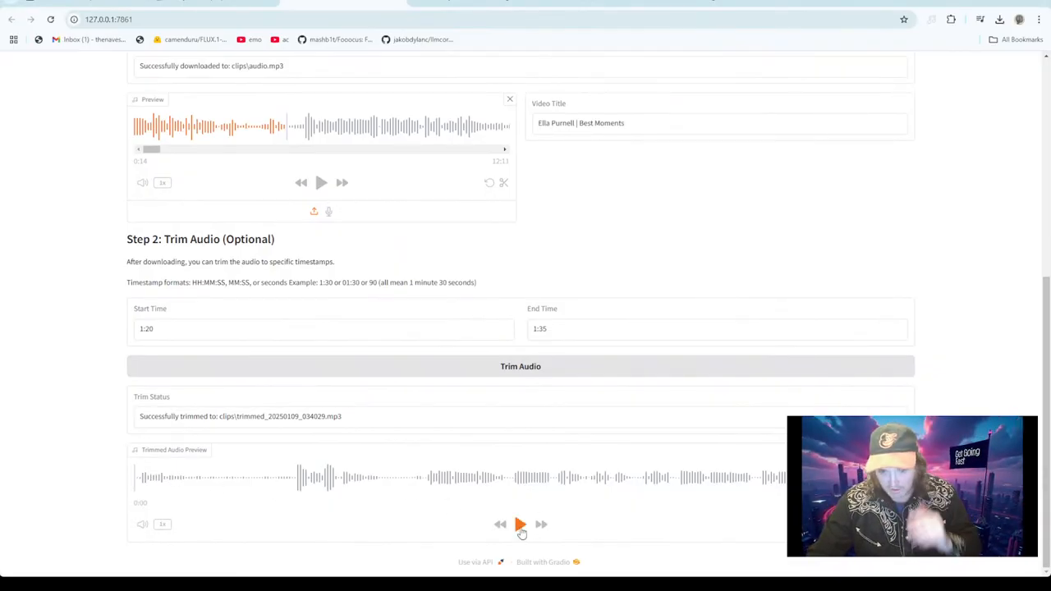
{"action": "left_click", "coordinate": [520, 524]}
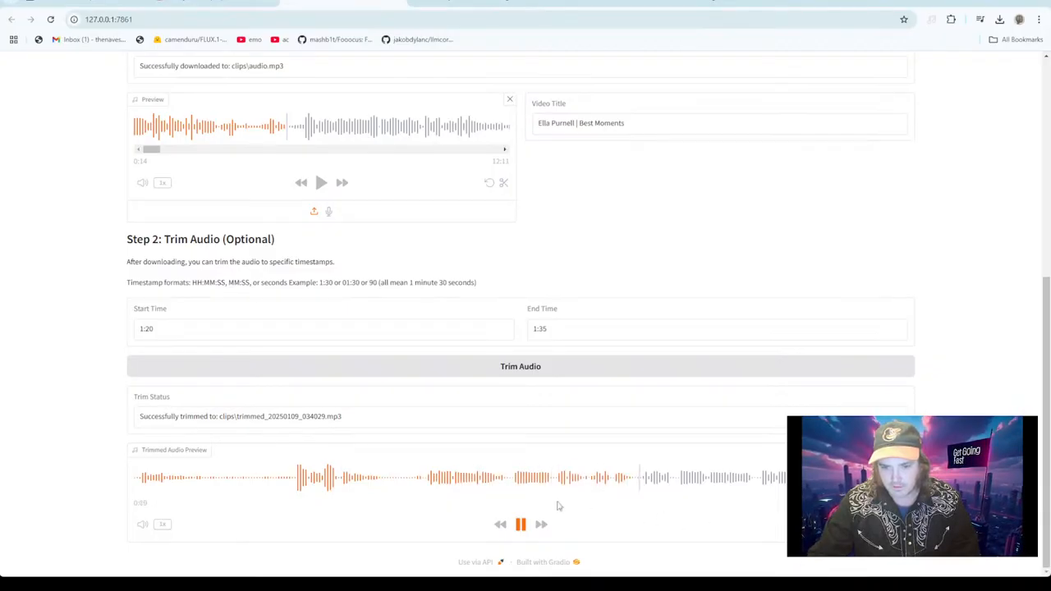
{"action": "left_click", "coordinate": [434, 485]}
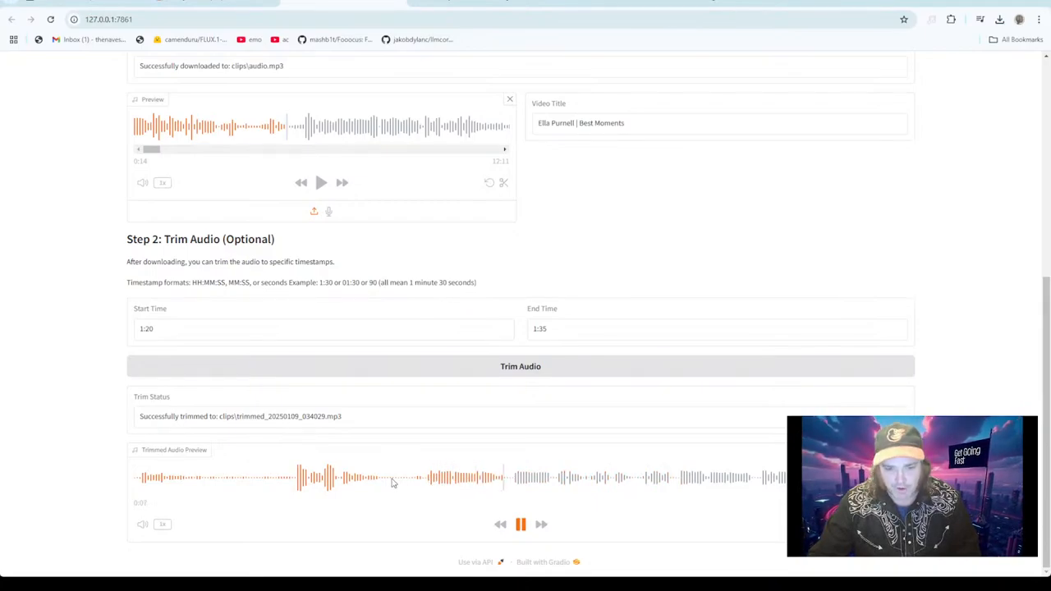
{"action": "left_click", "coordinate": [396, 484]}
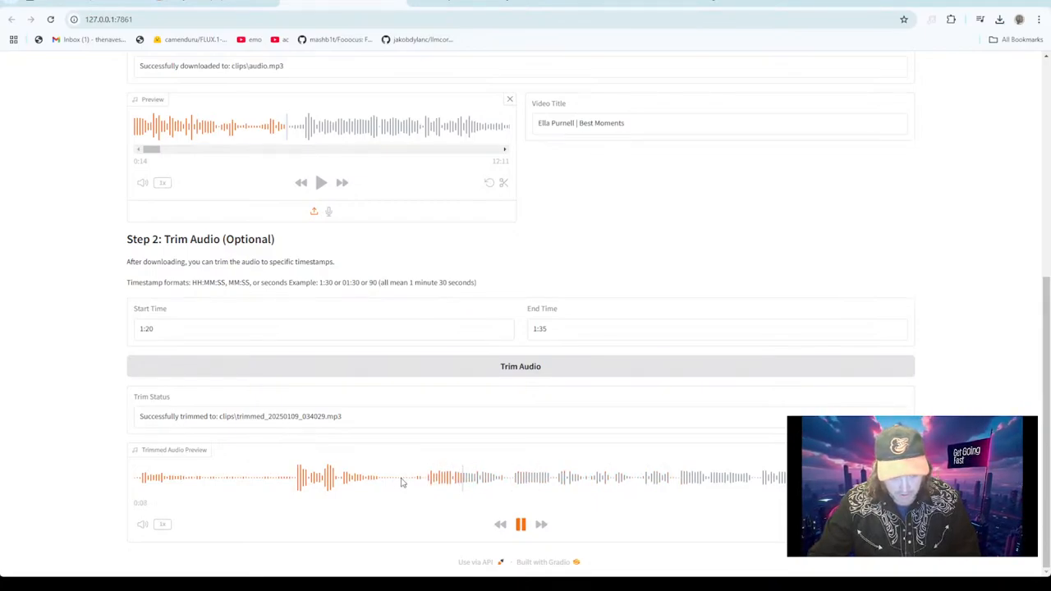
{"action": "left_click", "coordinate": [521, 524]}
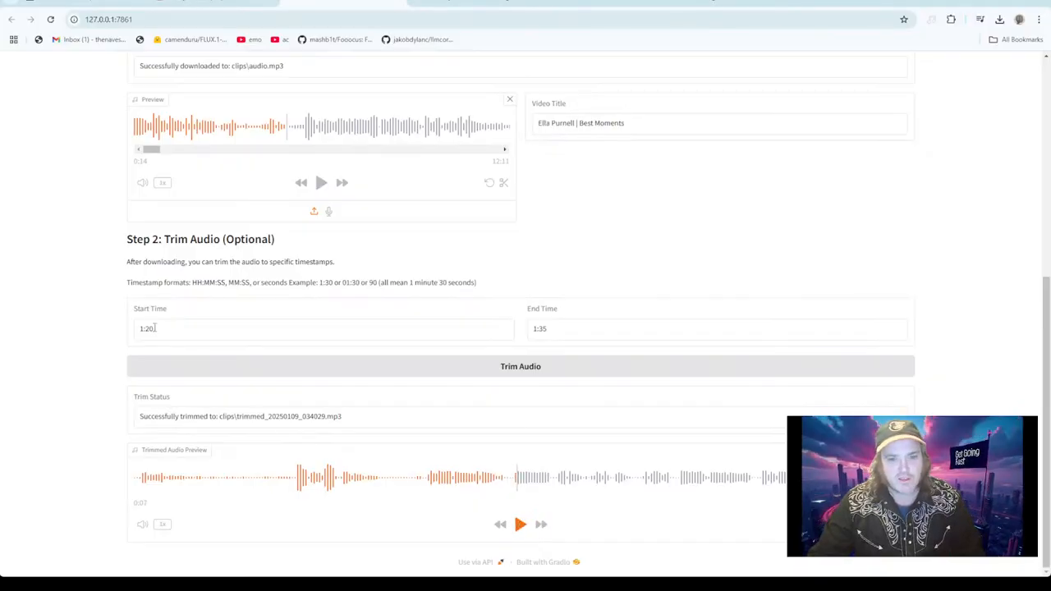
Set the trim start time to 1:25 and trim the audio again.
{"action": "left_click_drag", "start_coordinate": [149, 329], "coordinate": [152, 329]}
{"action": "type", "text": "5"}
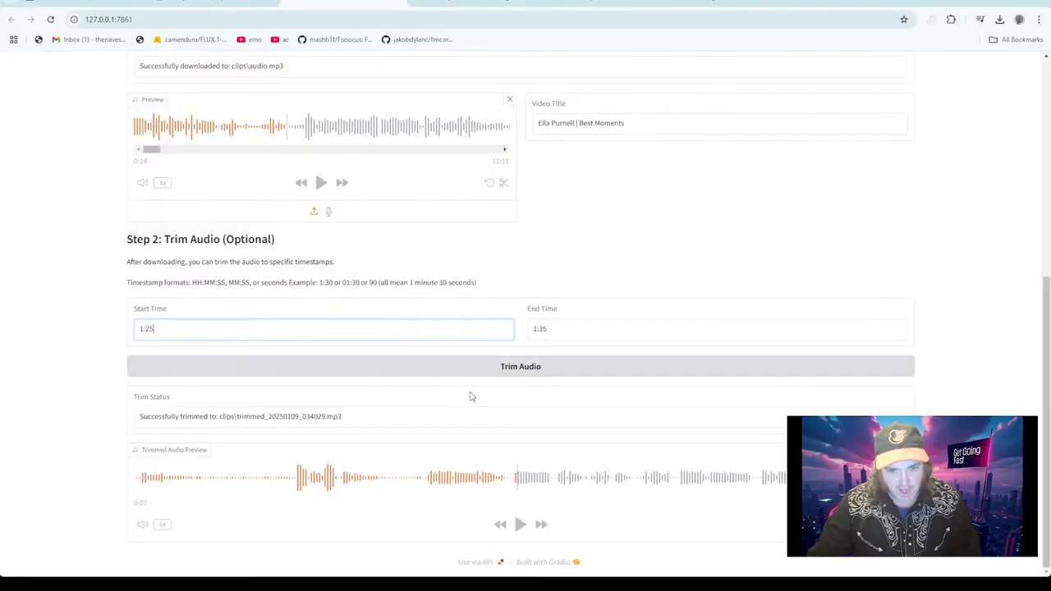
{"action": "left_click", "coordinate": [489, 378]}
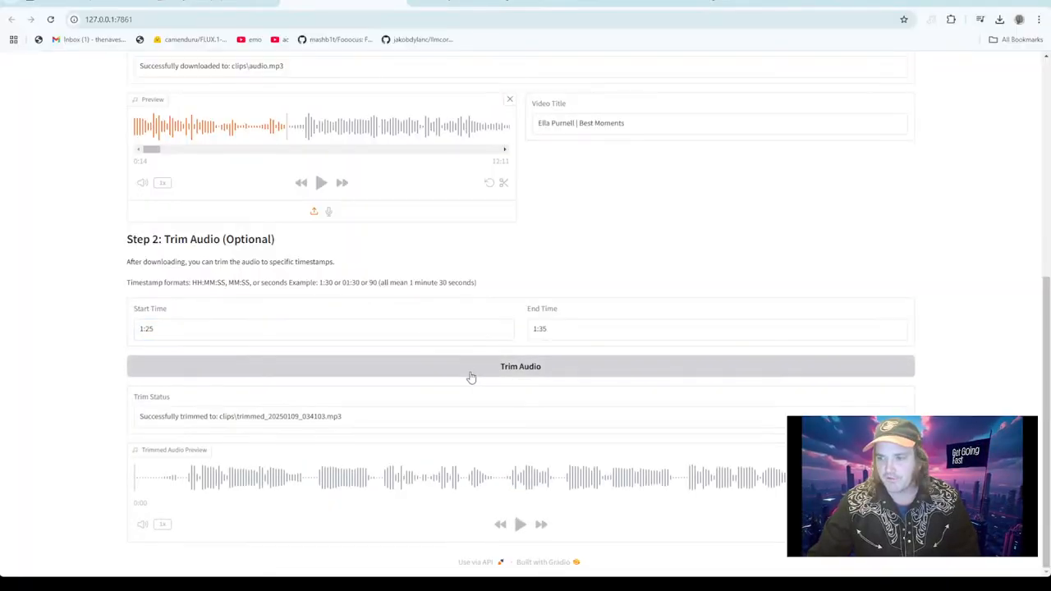
Play the first seconds of the newly trimmed clip to check where it starts, and pause it.
{"action": "left_click", "coordinate": [521, 526]}
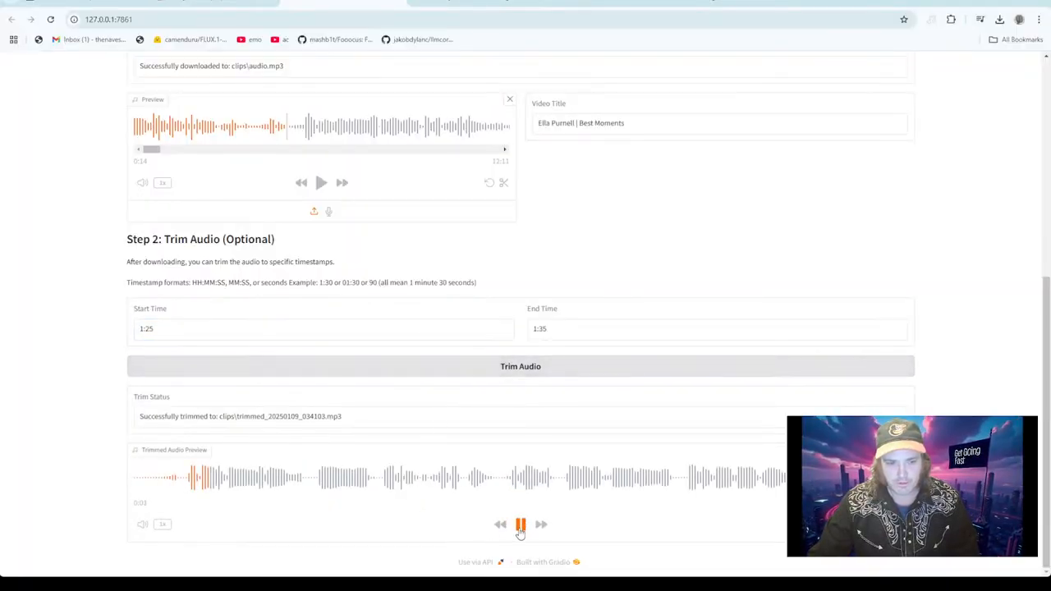
{"action": "left_click", "coordinate": [521, 525]}
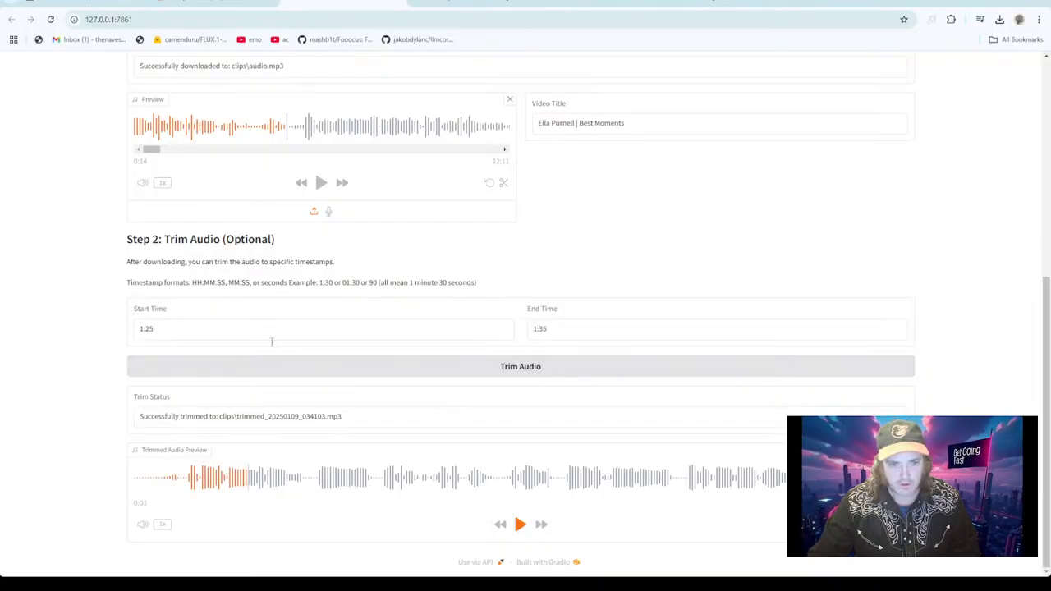
{"action": "left_click", "coordinate": [522, 525]}
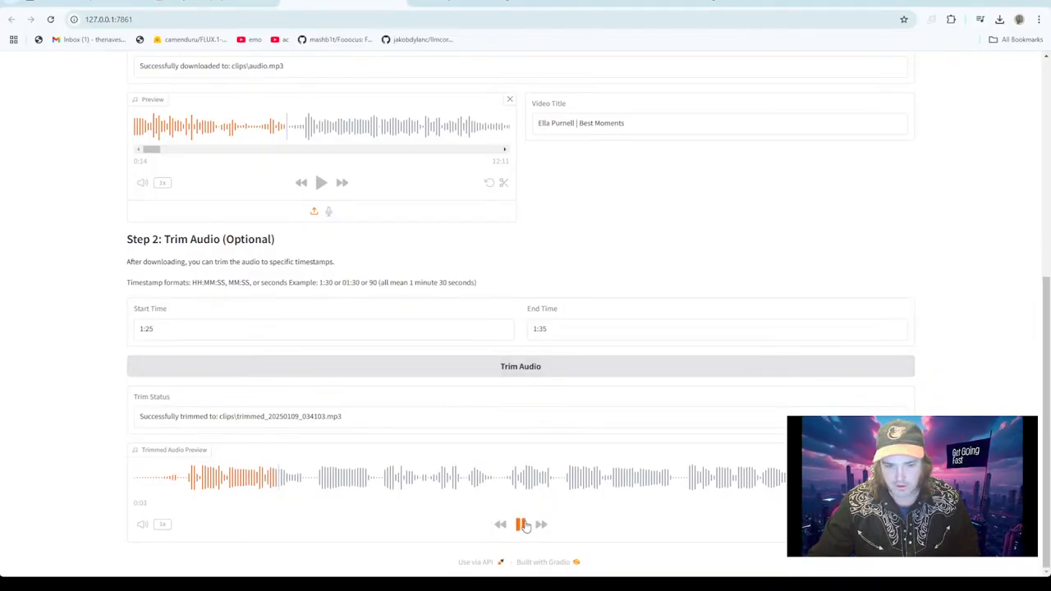
{"action": "left_click", "coordinate": [522, 526]}
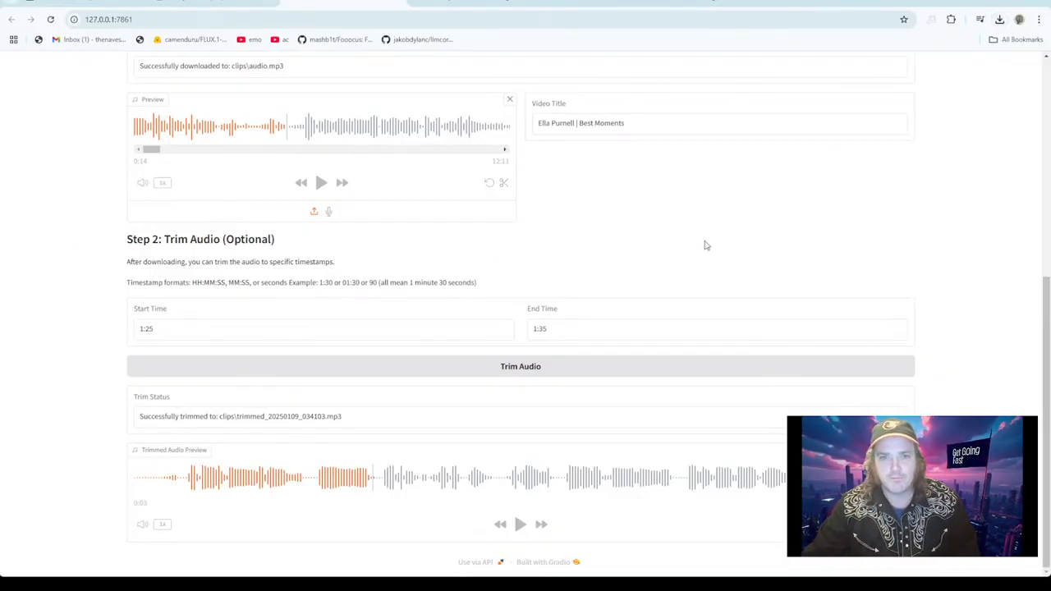
Switch to the TTS section and look through the list of available speakers, keeping alyx selected.
{"action": "scroll", "coordinate": [671, 291], "scroll_direction": "up", "scroll_amount": 5}
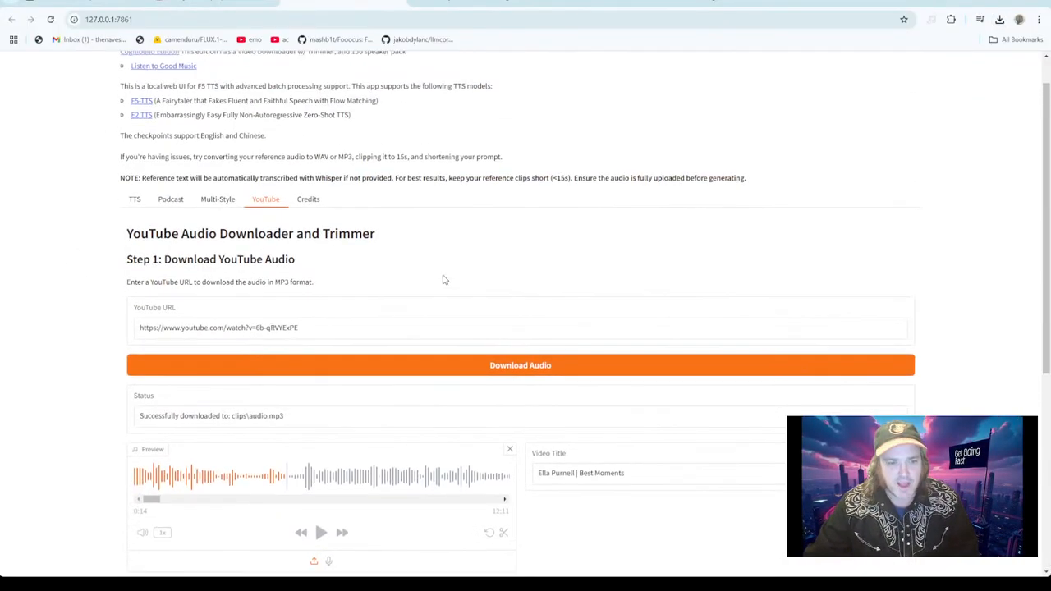
{"action": "left_click", "coordinate": [134, 242]}
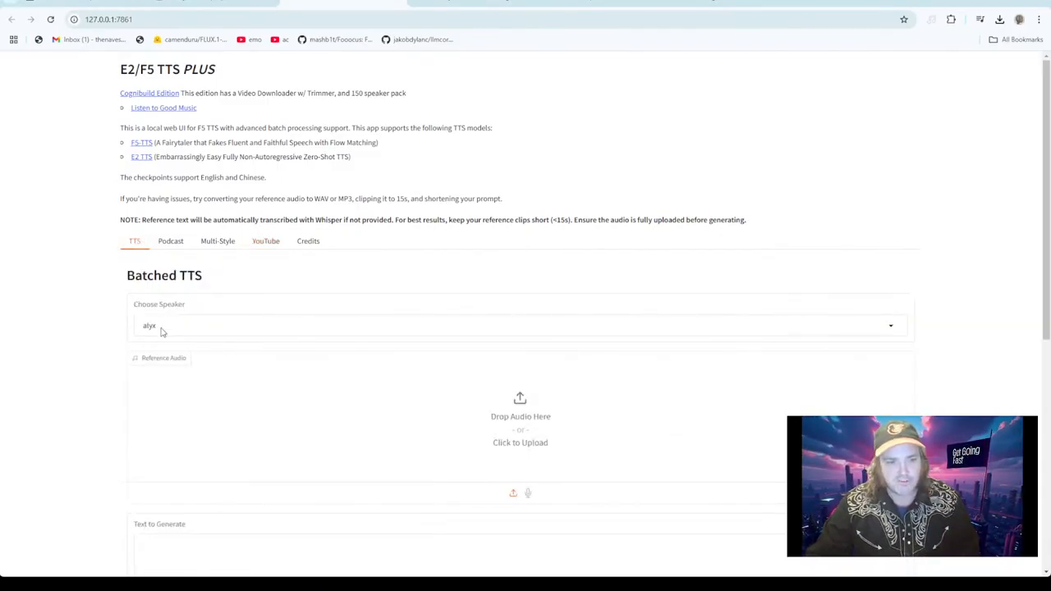
{"action": "left_click", "coordinate": [890, 325]}
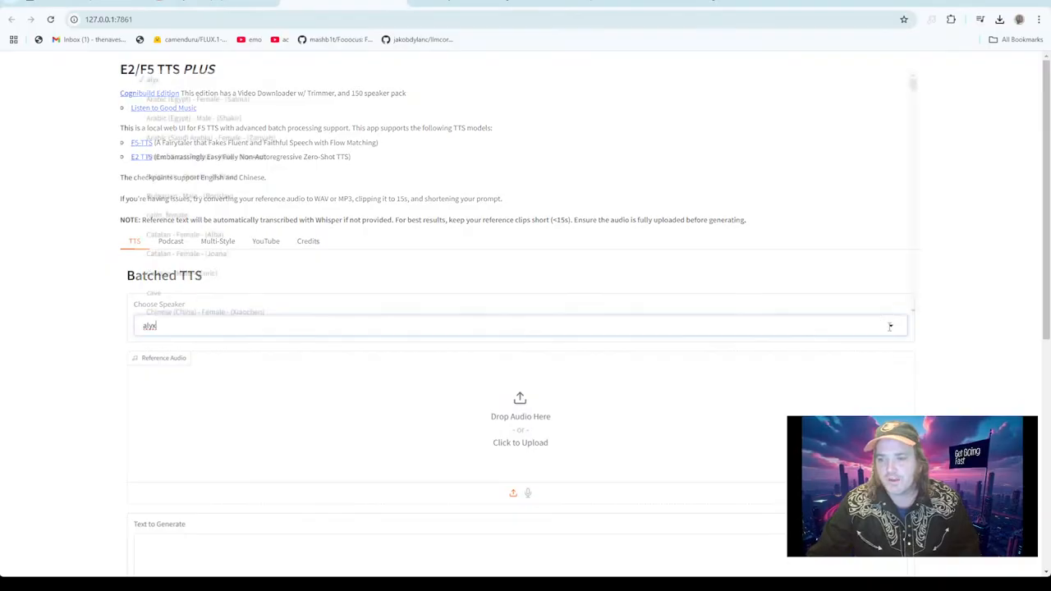
{"action": "scroll", "coordinate": [354, 202], "scroll_direction": "down", "scroll_amount": 3}
{"action": "scroll", "coordinate": [354, 202], "scroll_direction": "up", "scroll_amount": 3}
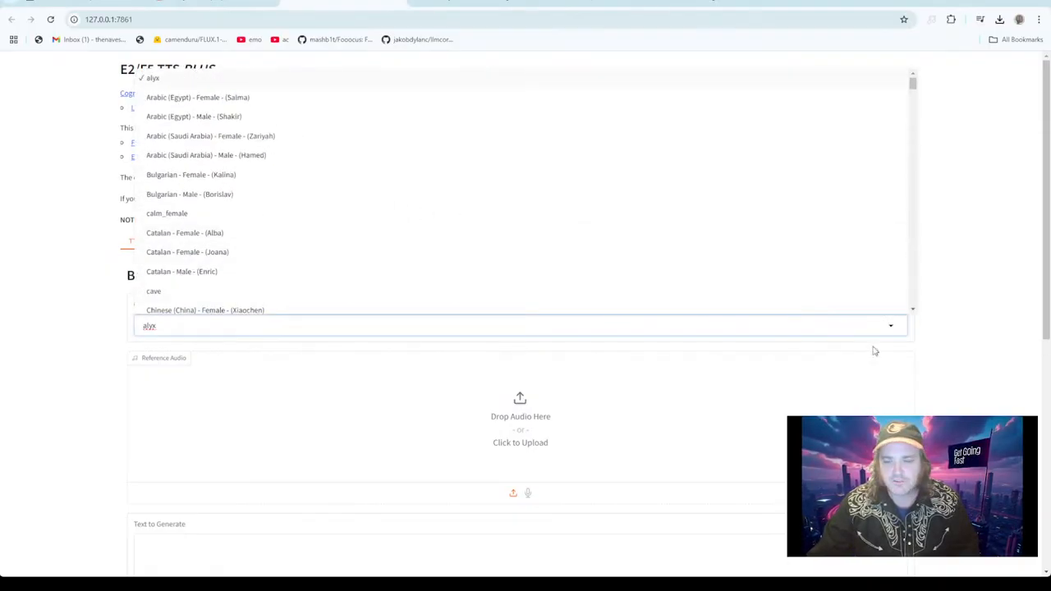
{"action": "left_click", "coordinate": [994, 325]}
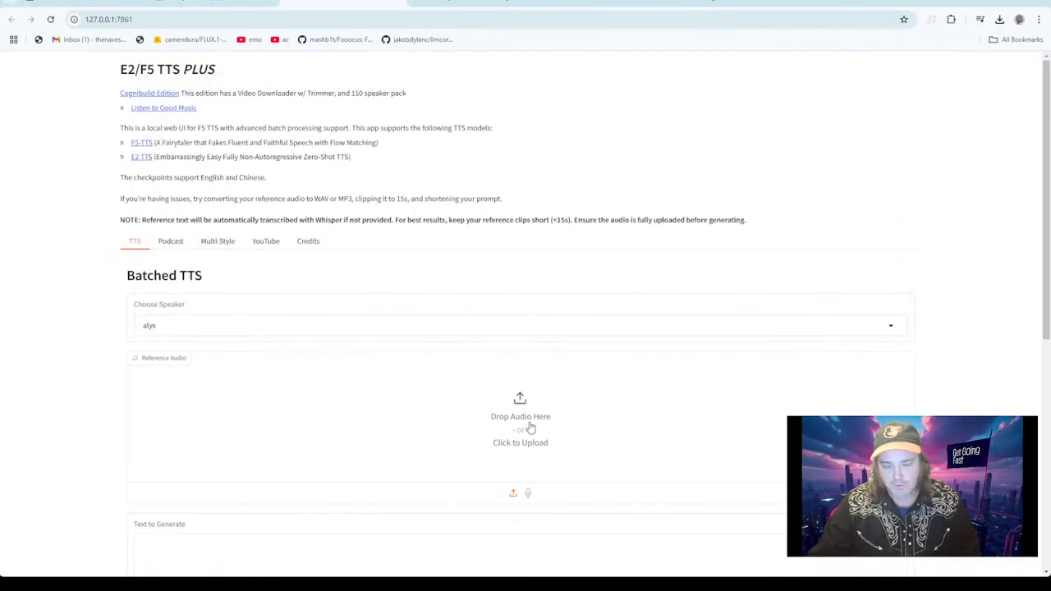
Load the trimmed audio clip as the reference audio and play it through.
{"action": "scroll", "coordinate": [527, 419], "scroll_direction": "down", "scroll_amount": 2}
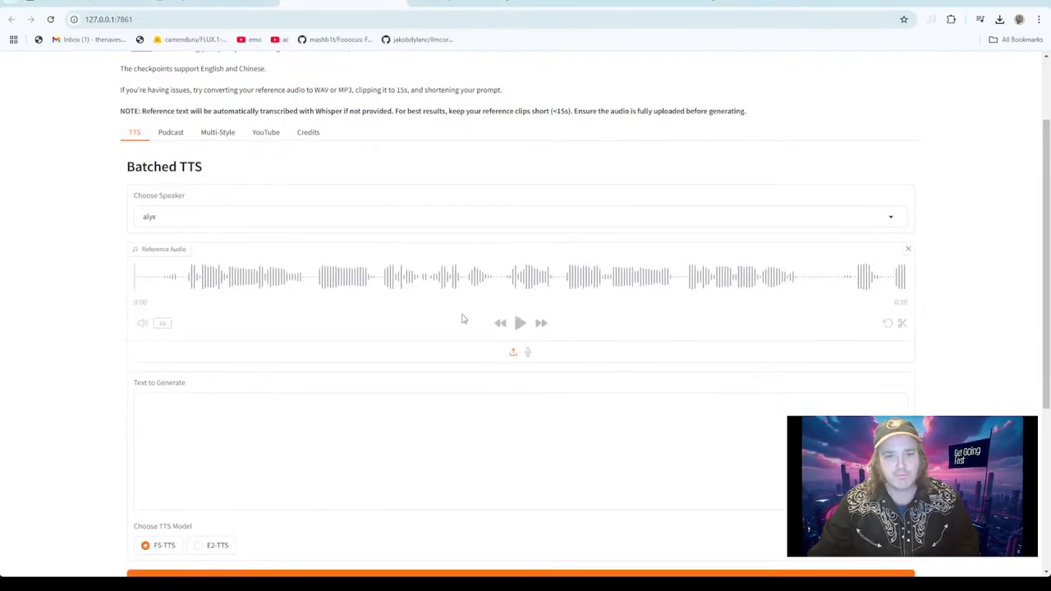
{"action": "left_click", "coordinate": [519, 324]}
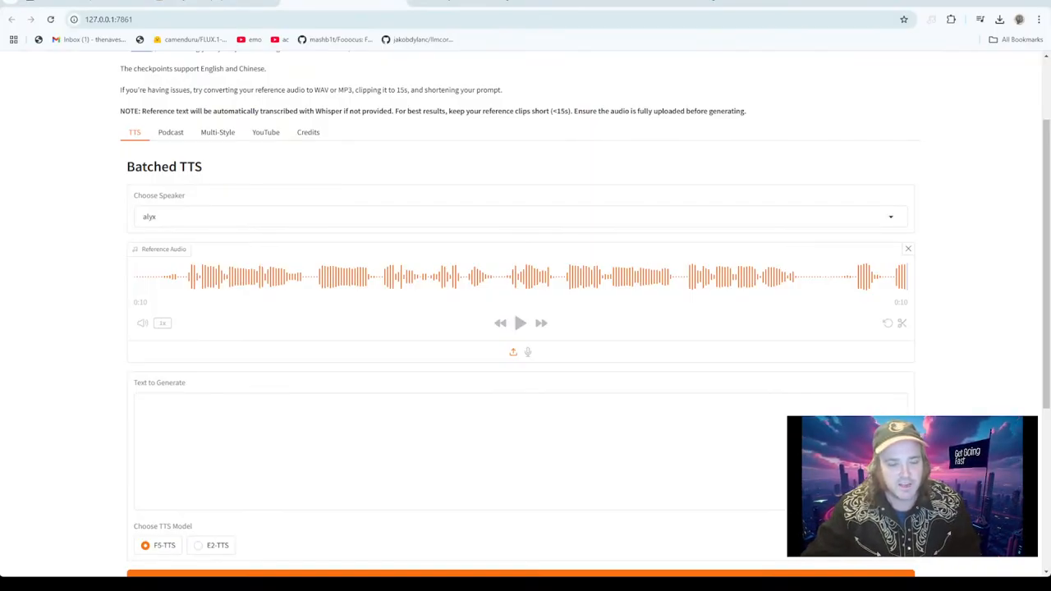
Enter "I absolutely love the Get Going Fast Page! What an excellent way to learn the hobby!" as the text to generate.
{"action": "scroll", "coordinate": [457, 366], "scroll_direction": "down", "scroll_amount": 3}
{"action": "left_click", "coordinate": [229, 221]}
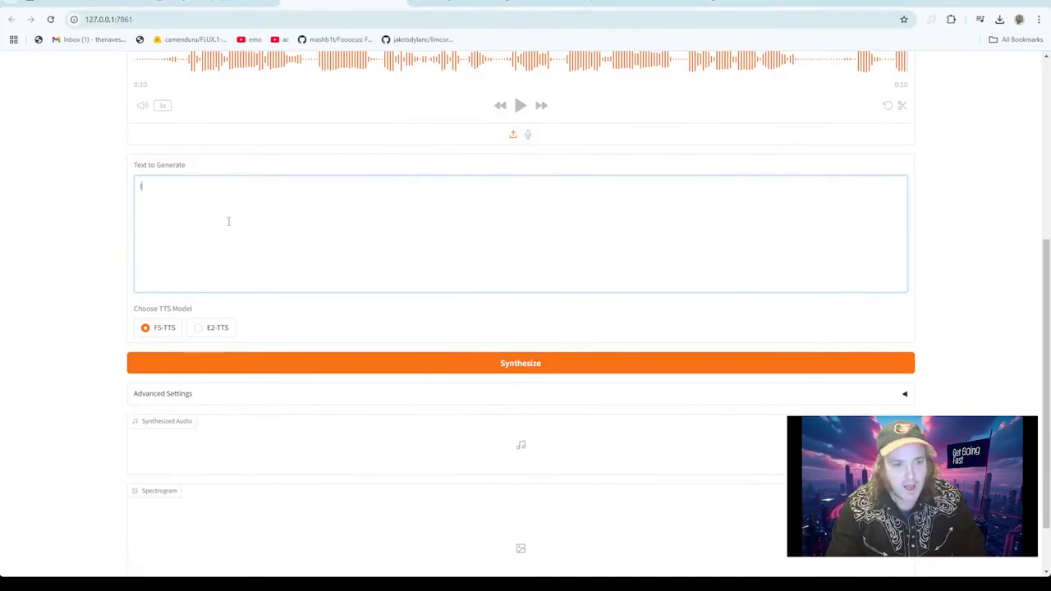
{"action": "type", "text": "I absolutely love"}
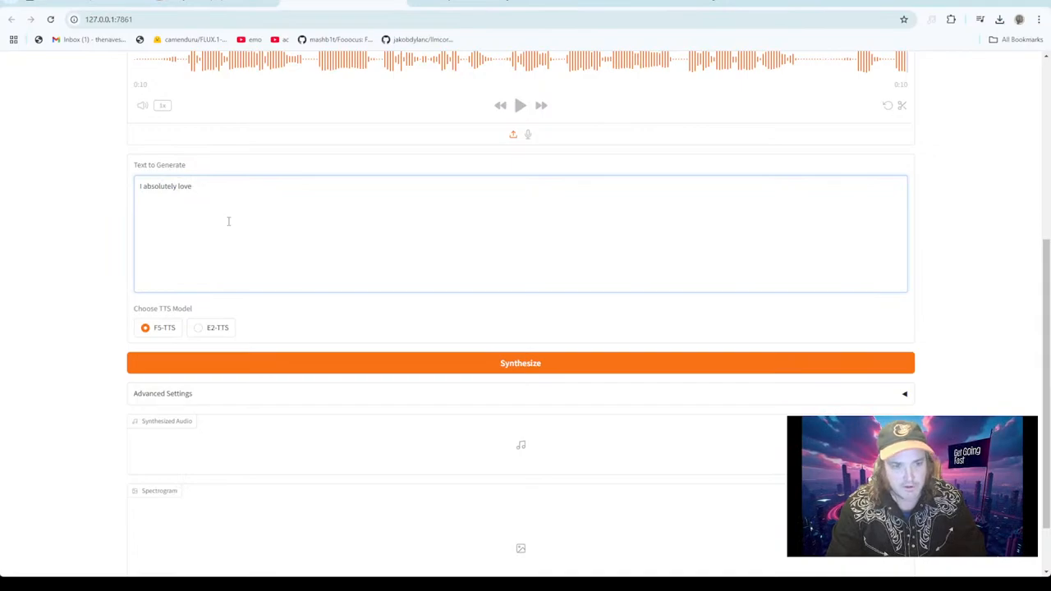
{"action": "type", "text": " the Get G"}
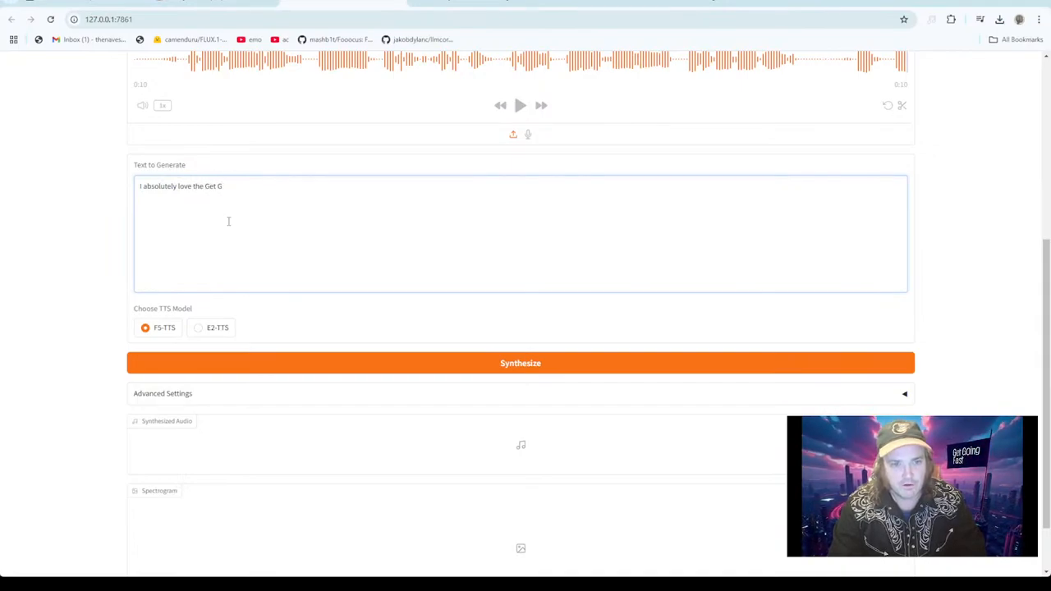
{"action": "type", "text": "oing Fast Pag"}
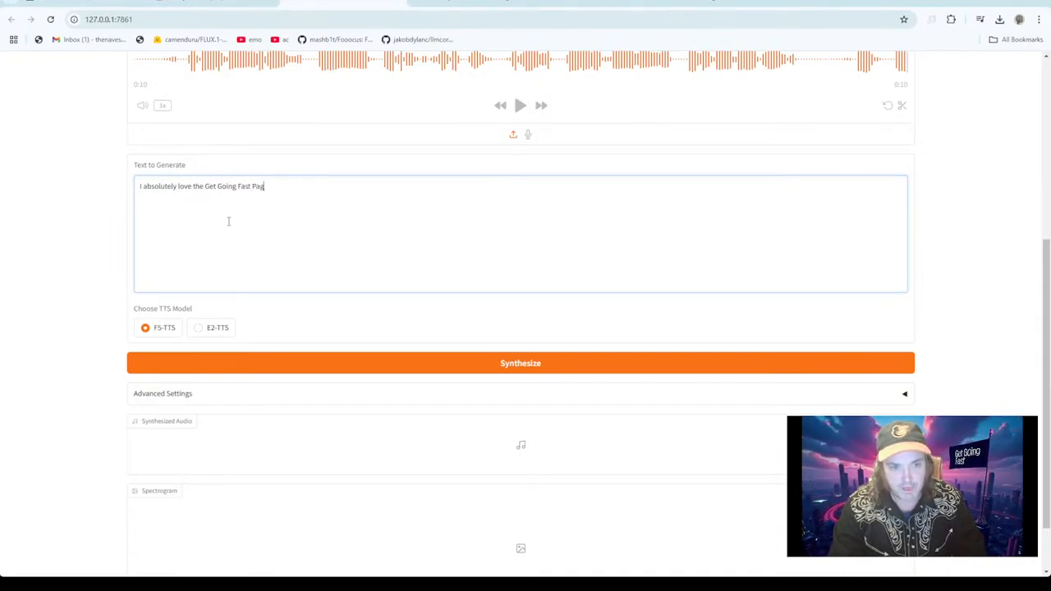
{"action": "type", "text": "e! What an exce"}
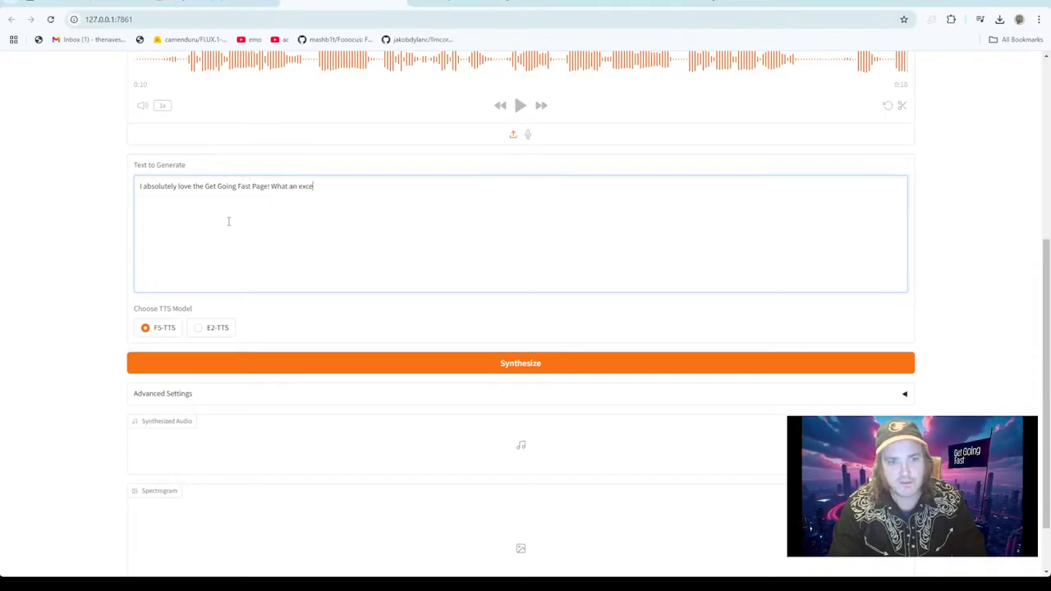
{"action": "type", "text": "lle"}
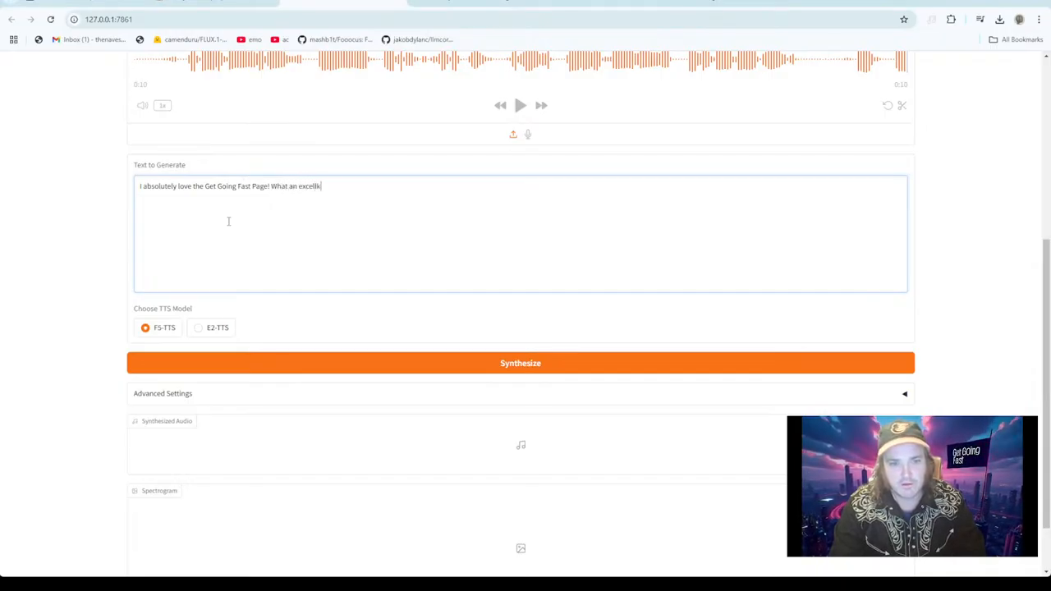
{"action": "type", "text": "ent way to "}
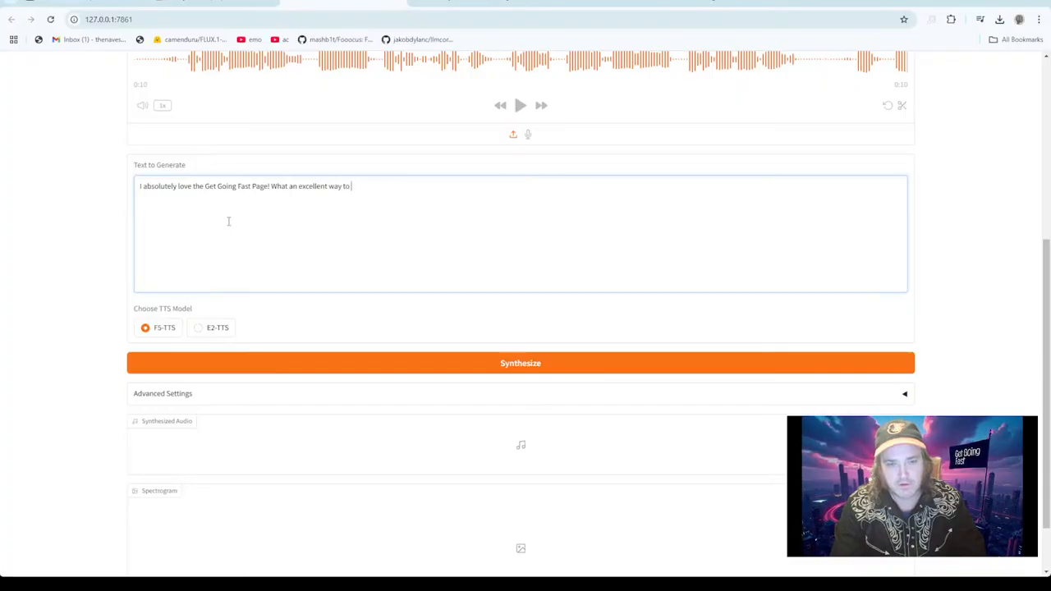
{"action": "type", "text": "learn the hobbyu"}
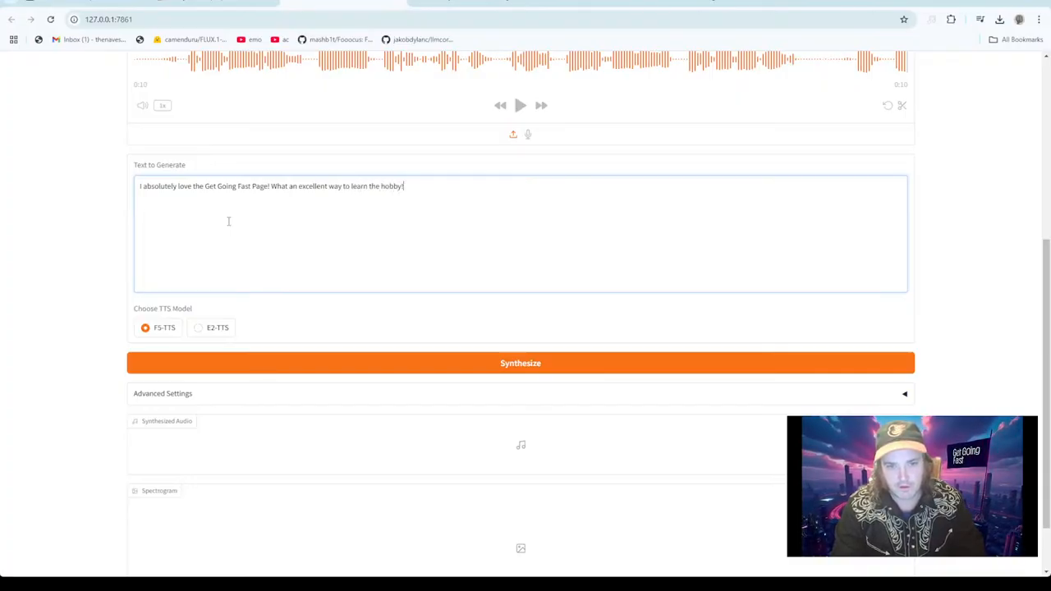
Append "Quick installers and easy to follow instructions." to the text and synthesize the speech with the F5-TTS model.
{"action": "type", "text": " Quick lu"}
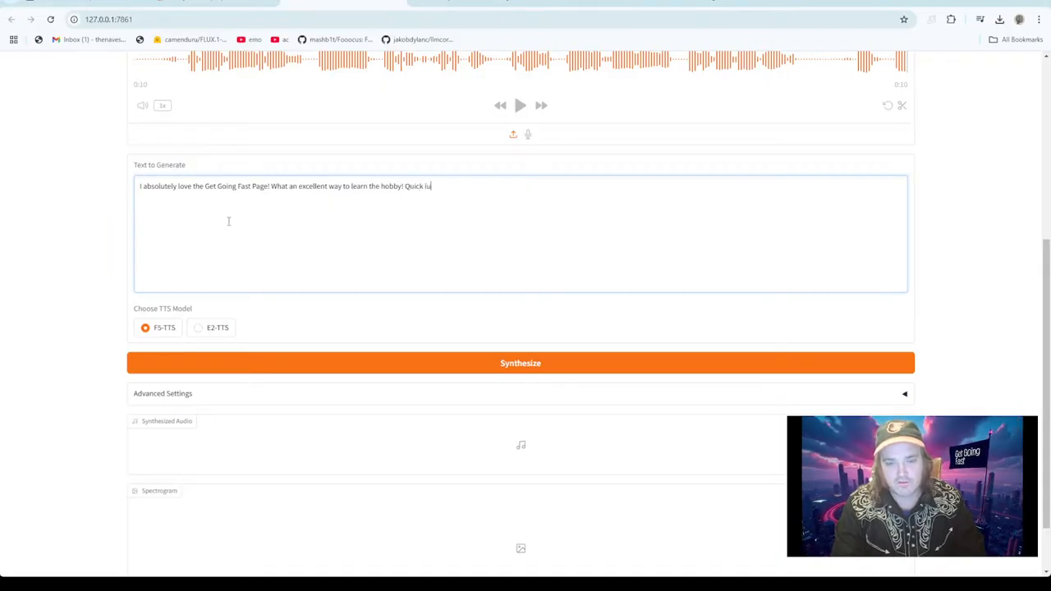
{"action": "type", "text": "stallers"}
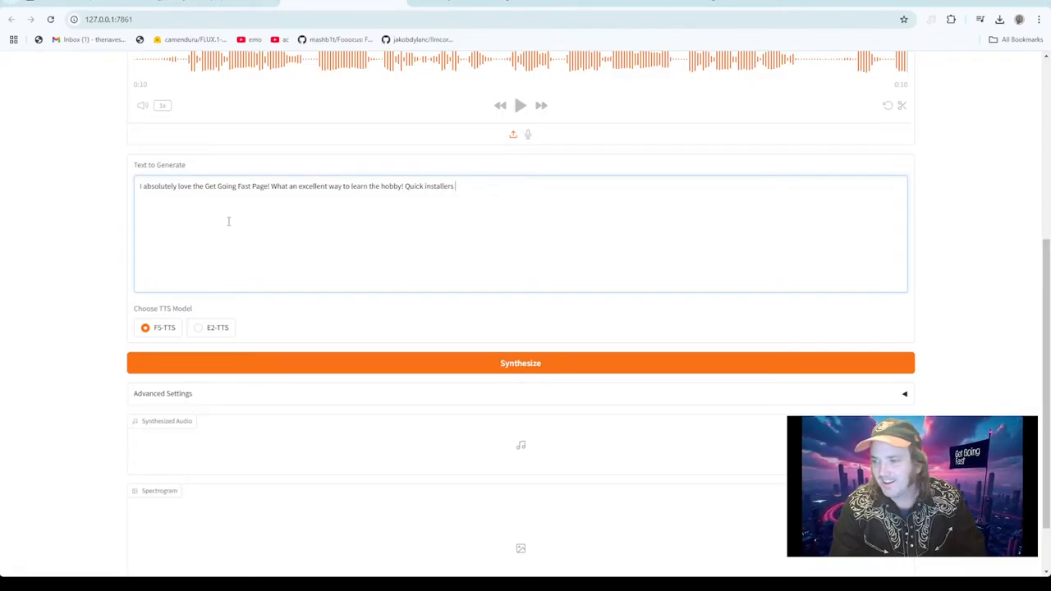
{"action": "type", "text": "and"}
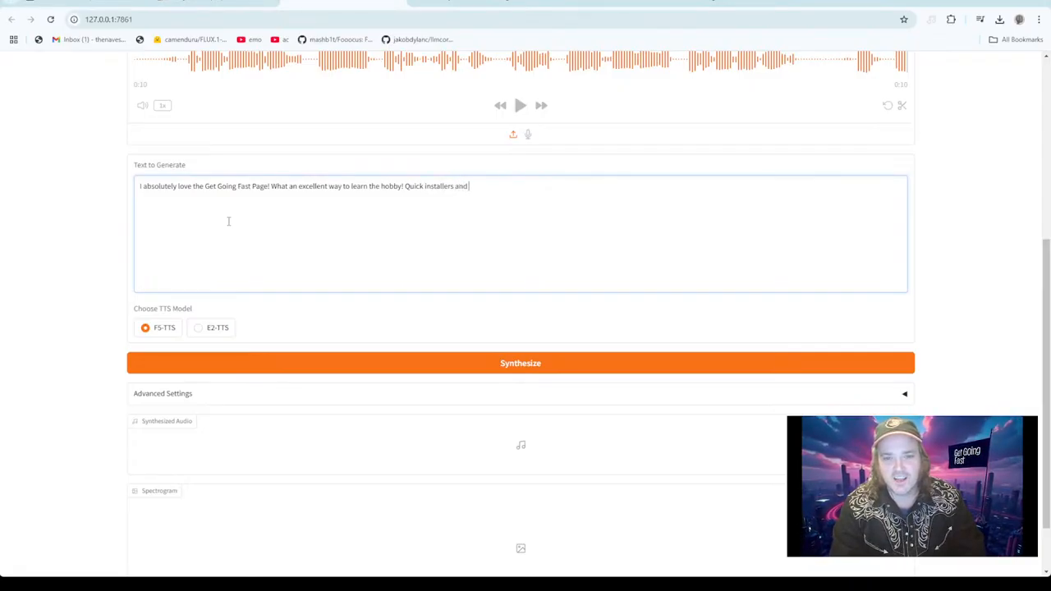
{"action": "type", "text": " easy to us"}
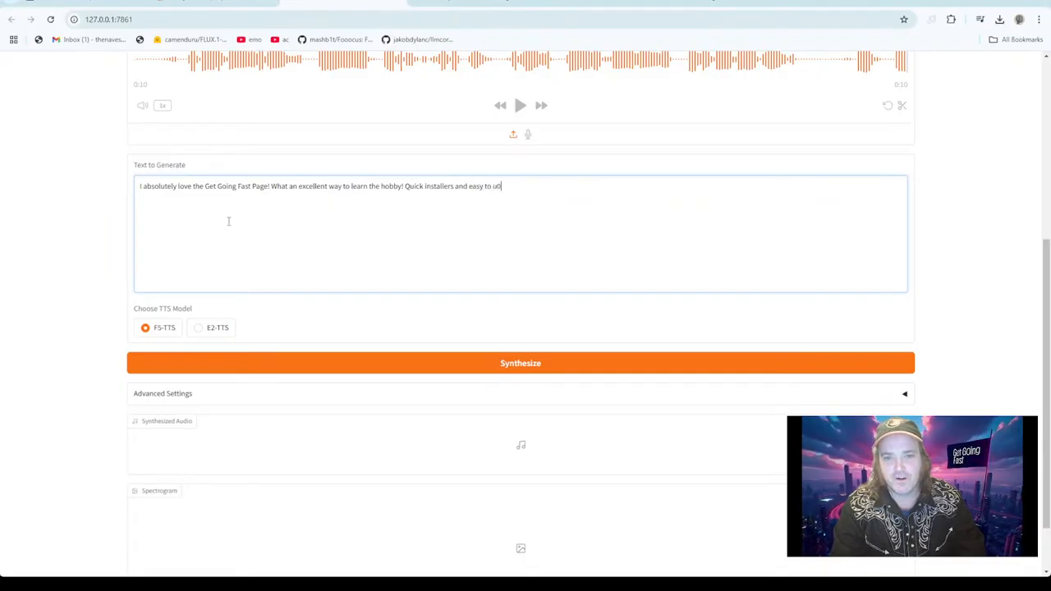
{"action": "key", "text": "BackSpace"}
{"action": "key", "text": "BackSpace"}
{"action": "type", "text": "follow instru"}
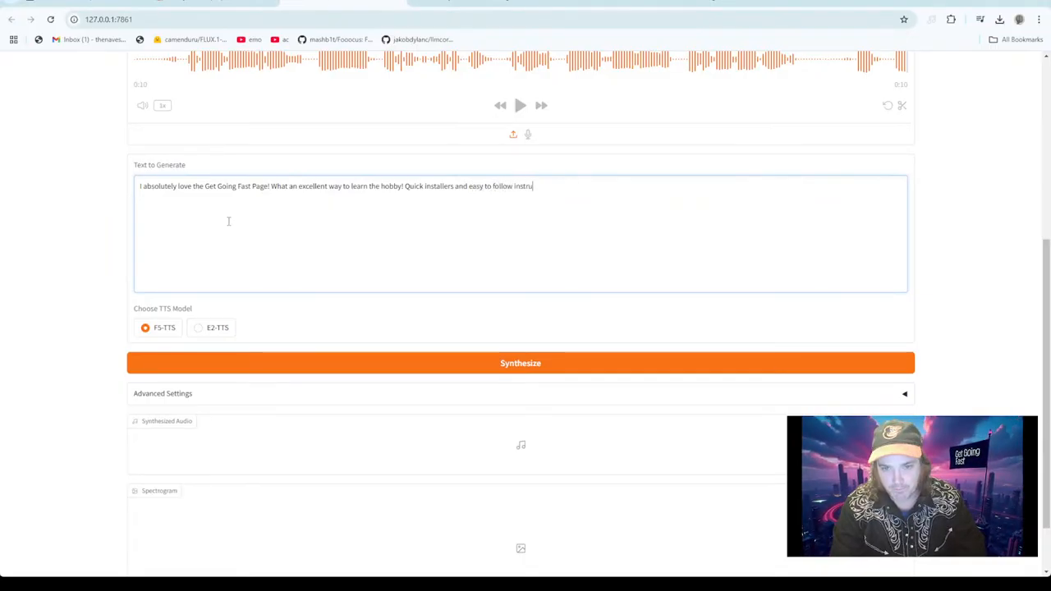
{"action": "type", "text": "ctions."}
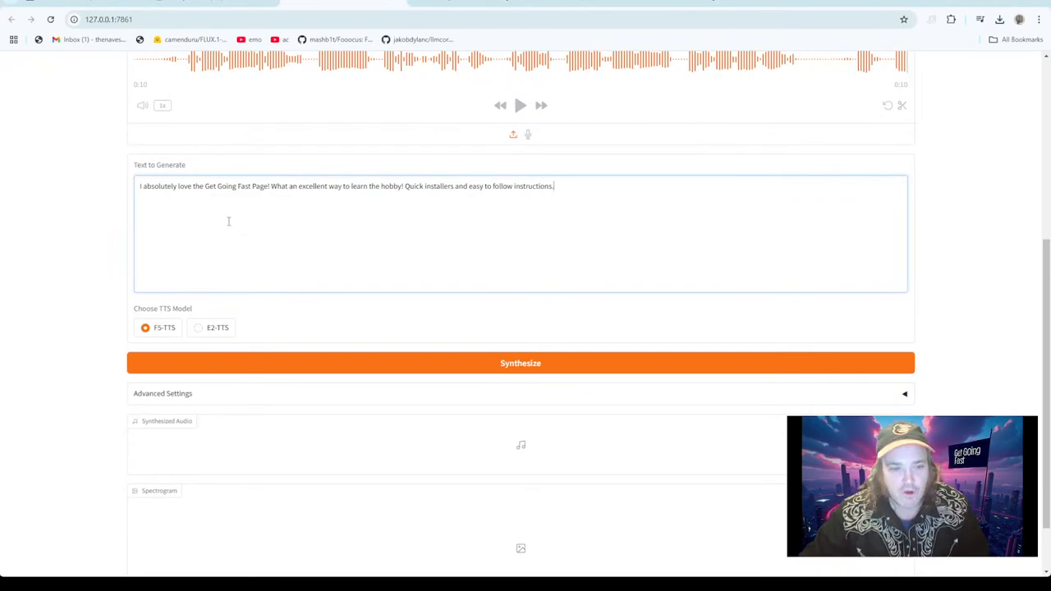
{"action": "left_click", "coordinate": [538, 364]}
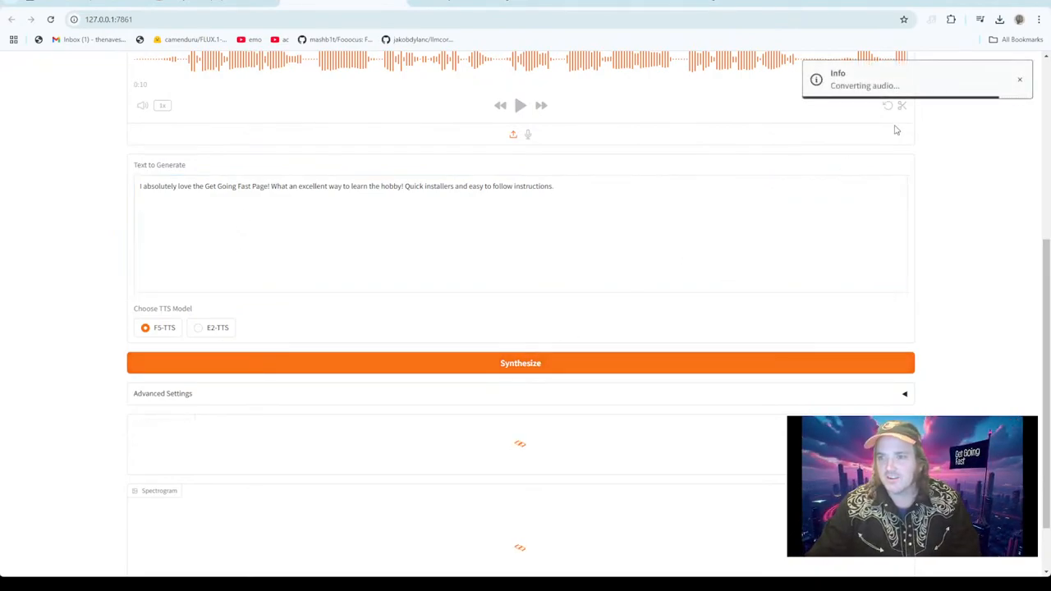
Play the synthesized audio to judge the cloned voice, and pause it partway through.
{"action": "scroll", "coordinate": [706, 254], "scroll_direction": "up", "scroll_amount": 3}
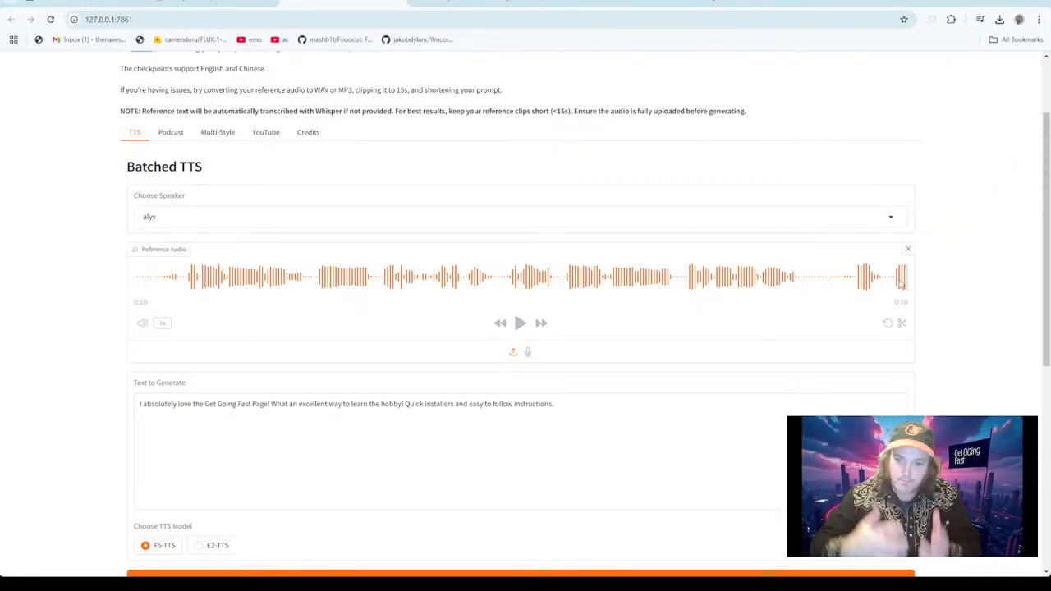
{"action": "scroll", "coordinate": [901, 284], "scroll_direction": "down", "scroll_amount": 4}
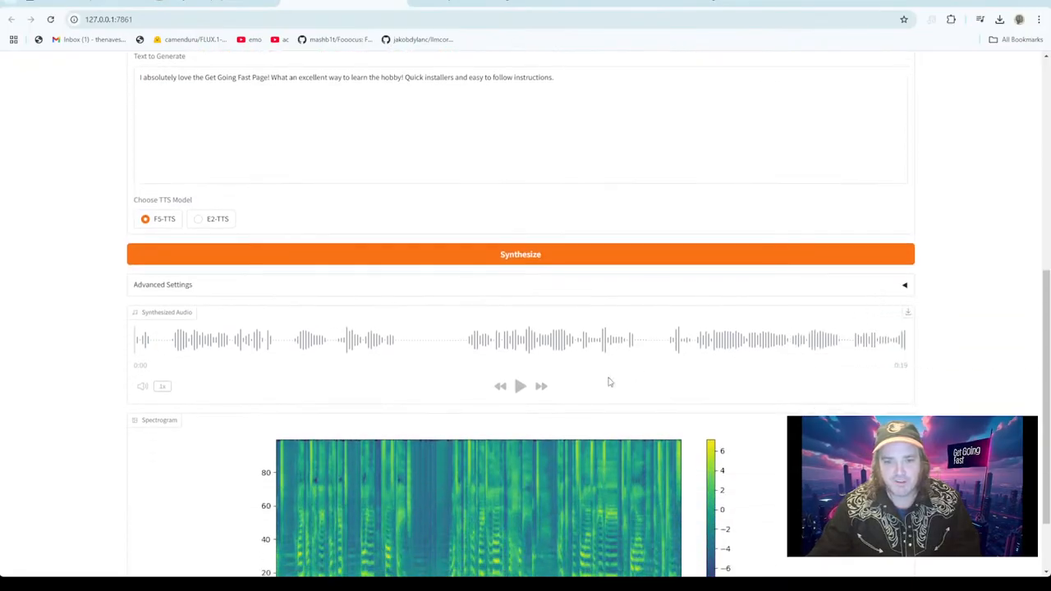
{"action": "left_click", "coordinate": [520, 388]}
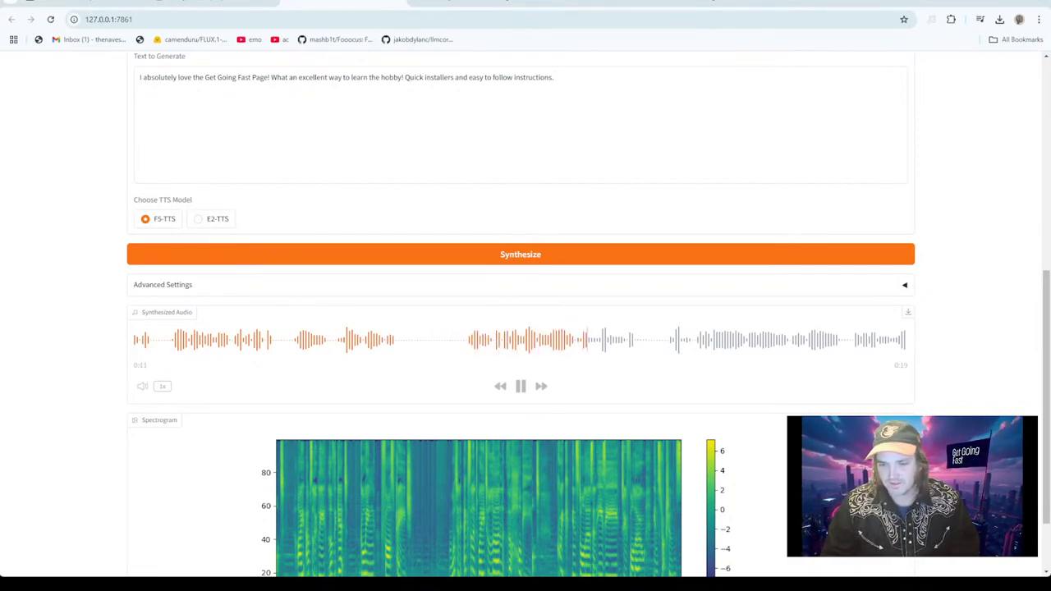
{"action": "left_click", "coordinate": [523, 390]}
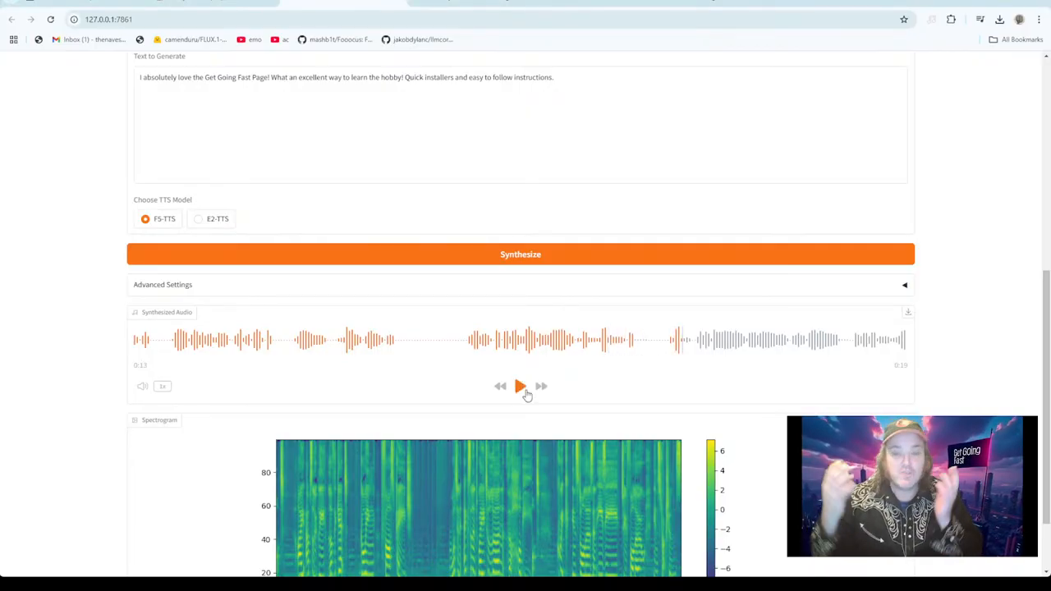
Change the TTS model to E2-TTS and synthesize the same text again.
{"action": "left_click", "coordinate": [198, 220]}
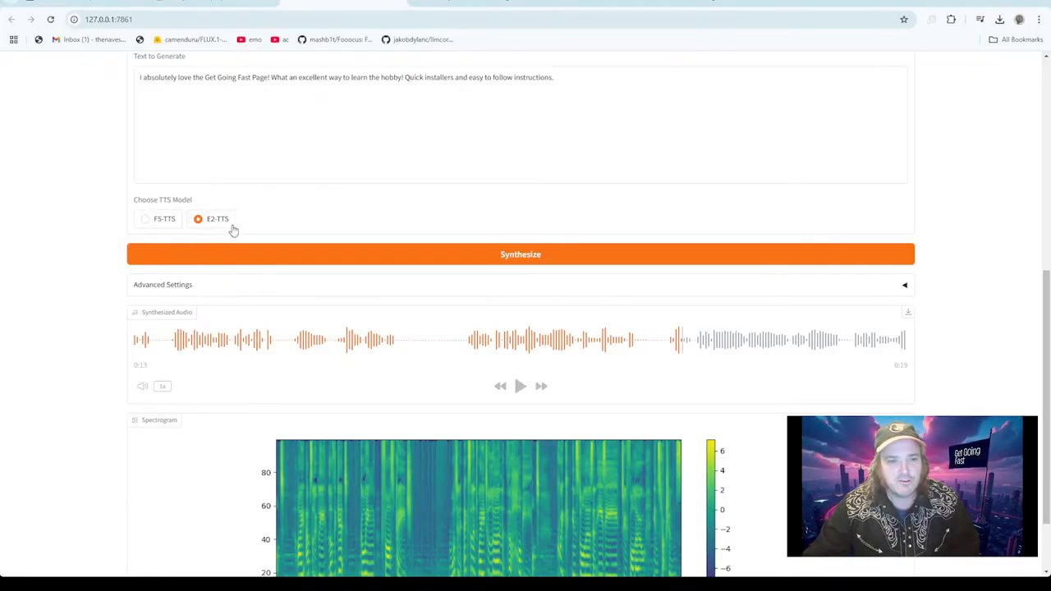
{"action": "left_click", "coordinate": [363, 255]}
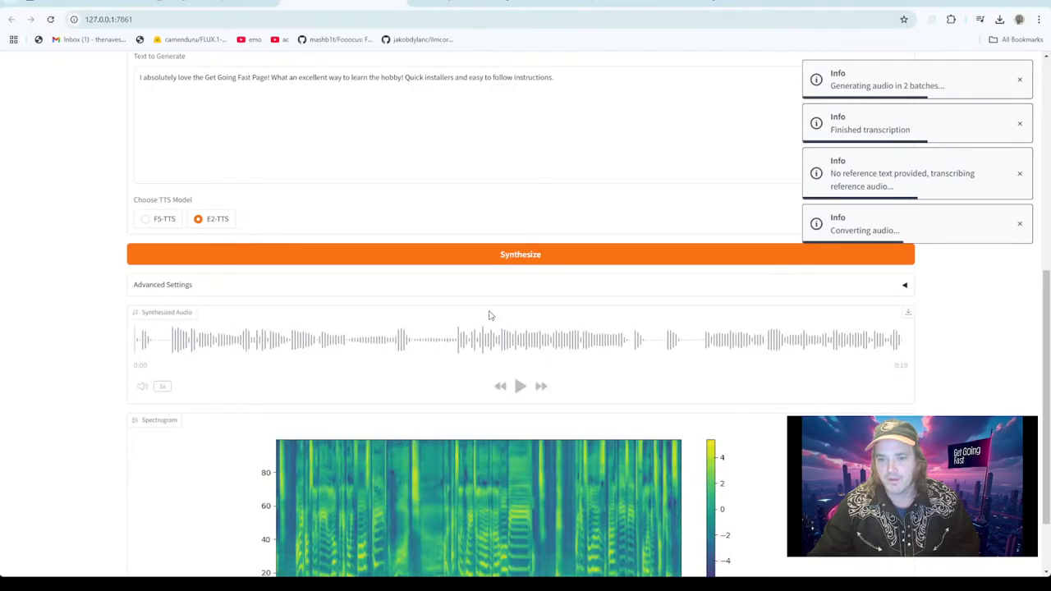
Play back part of the synthesized E2-TTS audio and pause it partway through.
{"action": "left_click", "coordinate": [522, 390]}
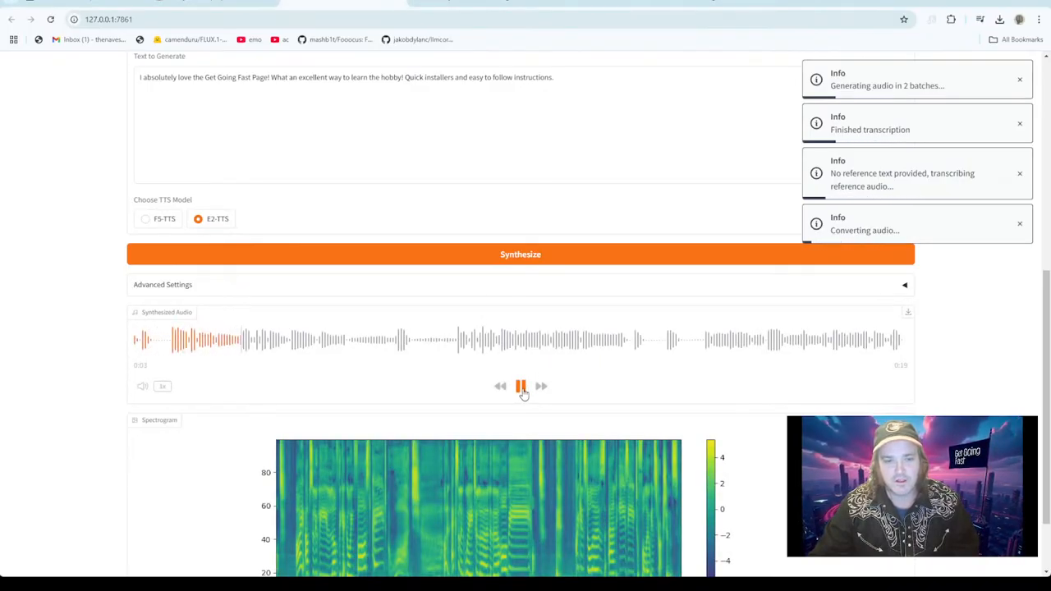
{"action": "scroll", "coordinate": [520, 386], "scroll_direction": "down", "scroll_amount": 1}
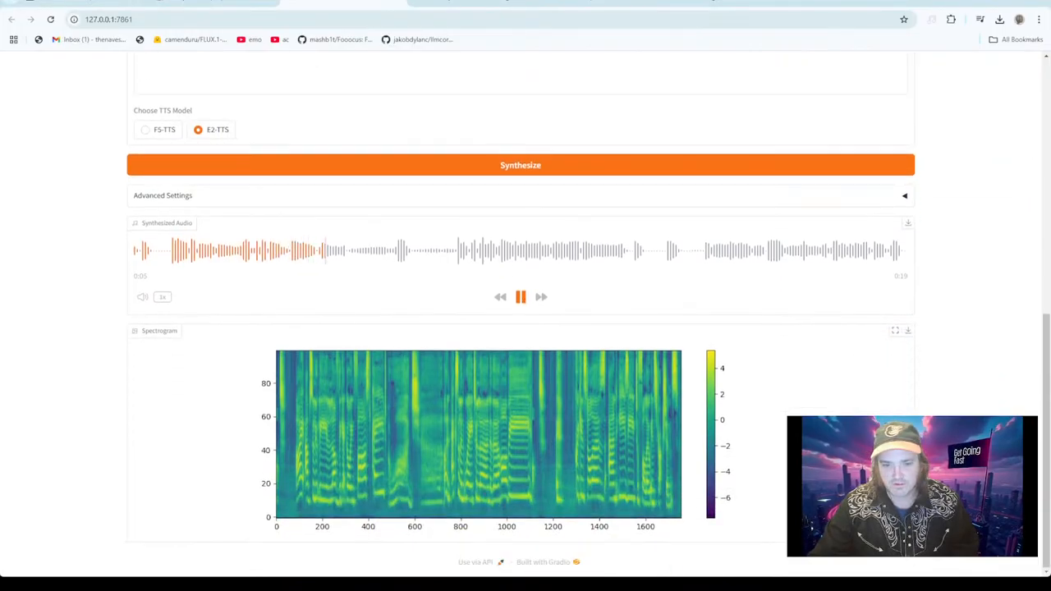
{"action": "scroll", "coordinate": [735, 389], "scroll_direction": "up", "scroll_amount": 4}
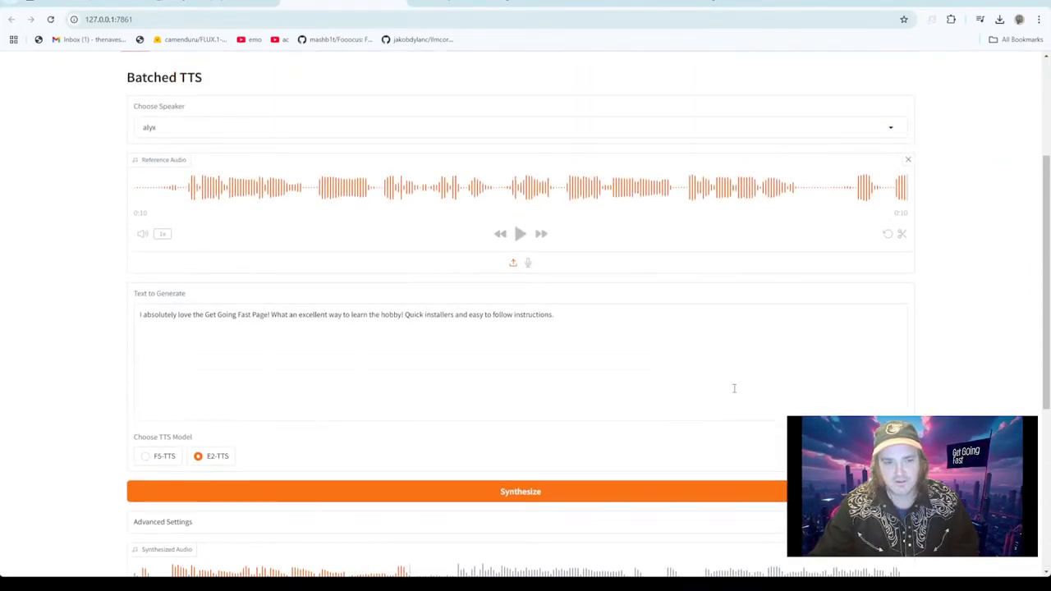
{"action": "scroll", "coordinate": [734, 388], "scroll_direction": "down", "scroll_amount": 1}
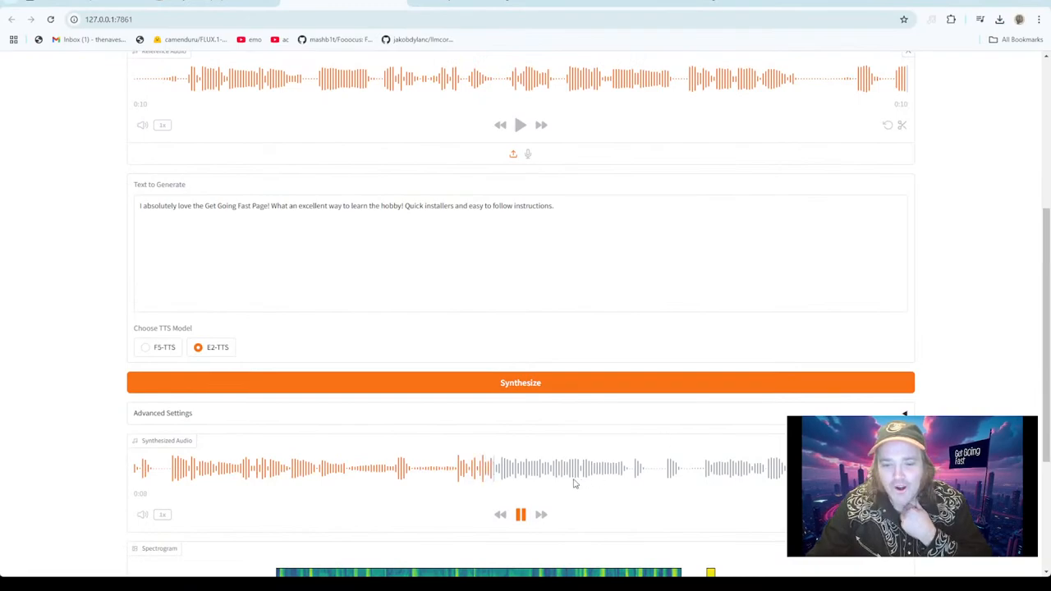
{"action": "left_click", "coordinate": [520, 514]}
In the advanced settings, enable Remove Silences and set the speed to 1.1, and synthesize the speech again.
{"action": "left_click", "coordinate": [590, 413]}
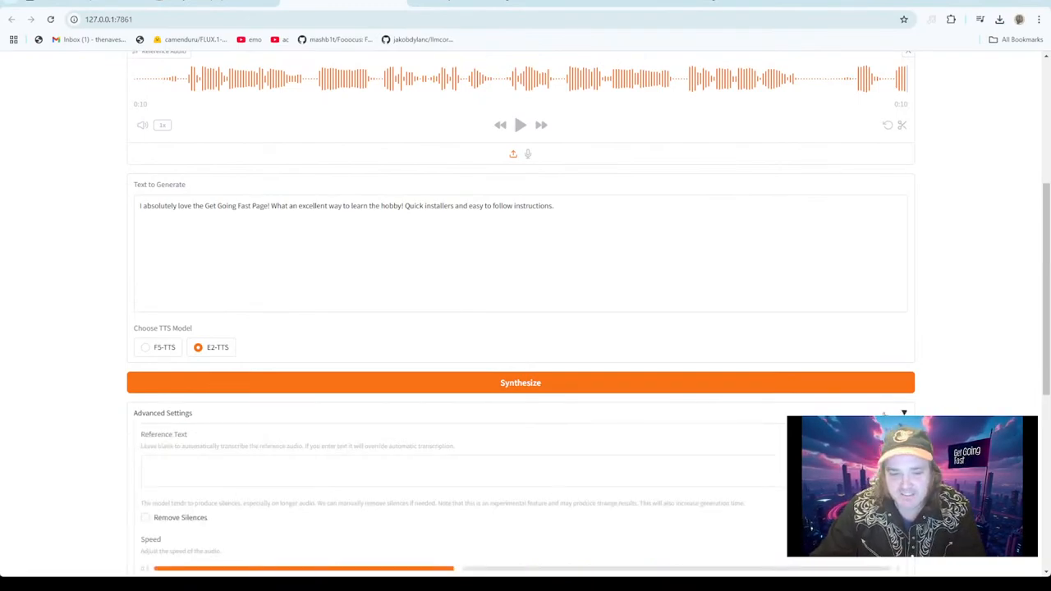
{"action": "scroll", "coordinate": [615, 343], "scroll_direction": "down", "scroll_amount": 3}
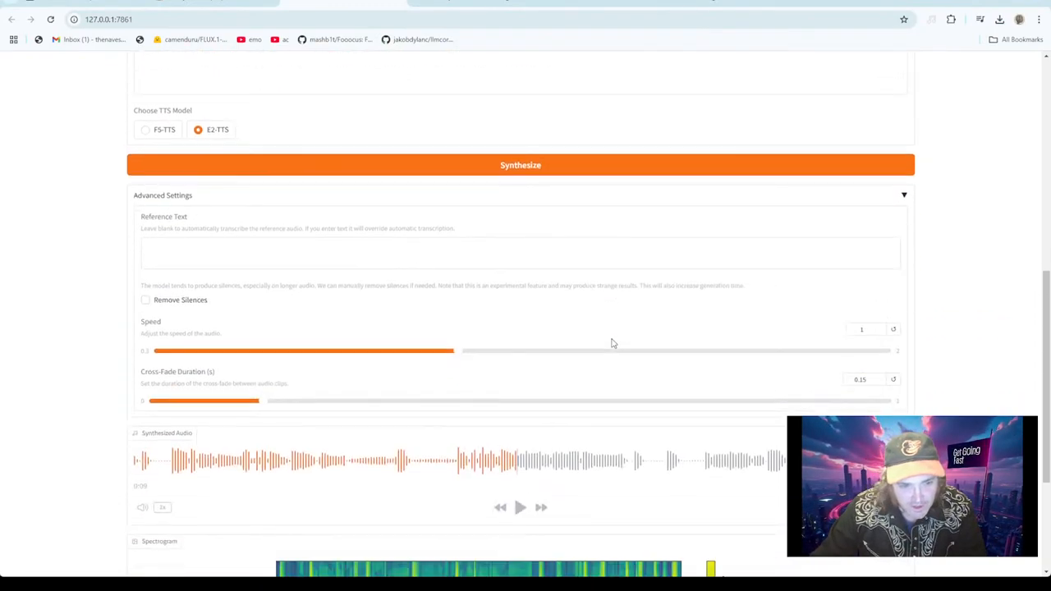
{"action": "left_click", "coordinate": [145, 301]}
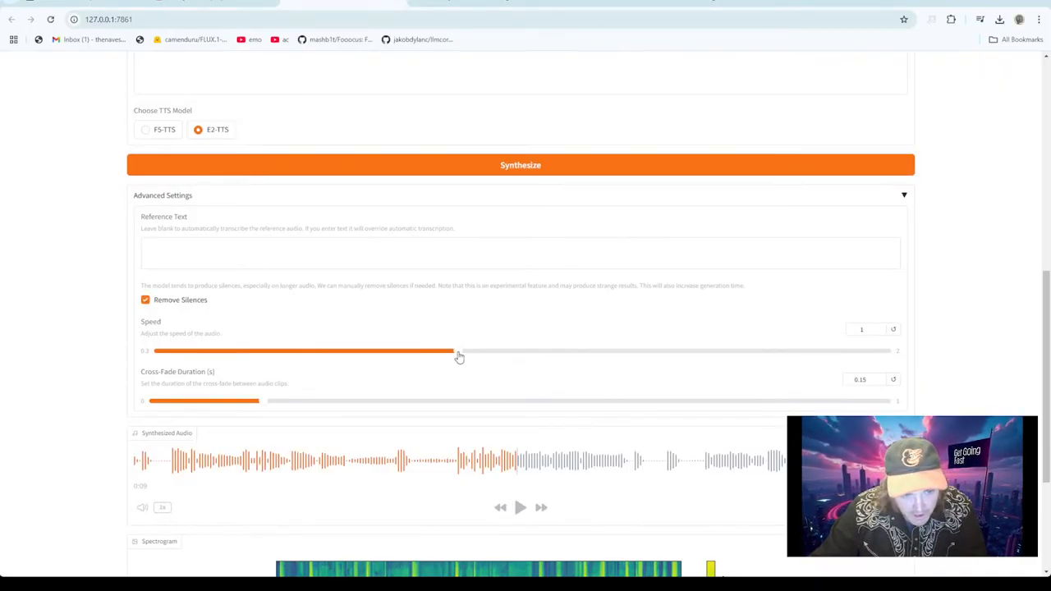
{"action": "left_click_drag", "start_coordinate": [459, 355], "coordinate": [506, 354]}
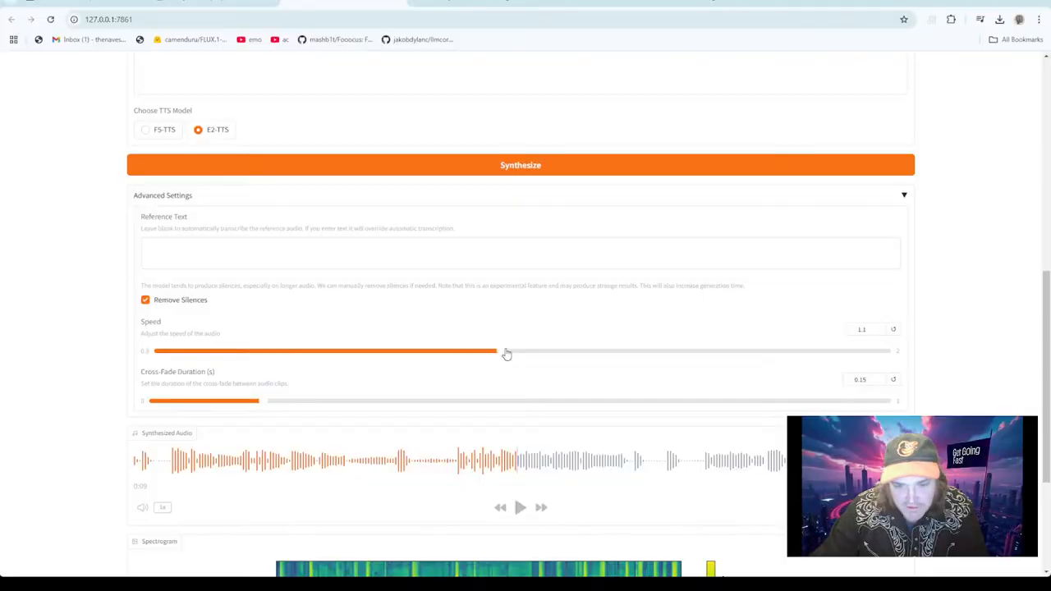
{"action": "left_click", "coordinate": [575, 165]}
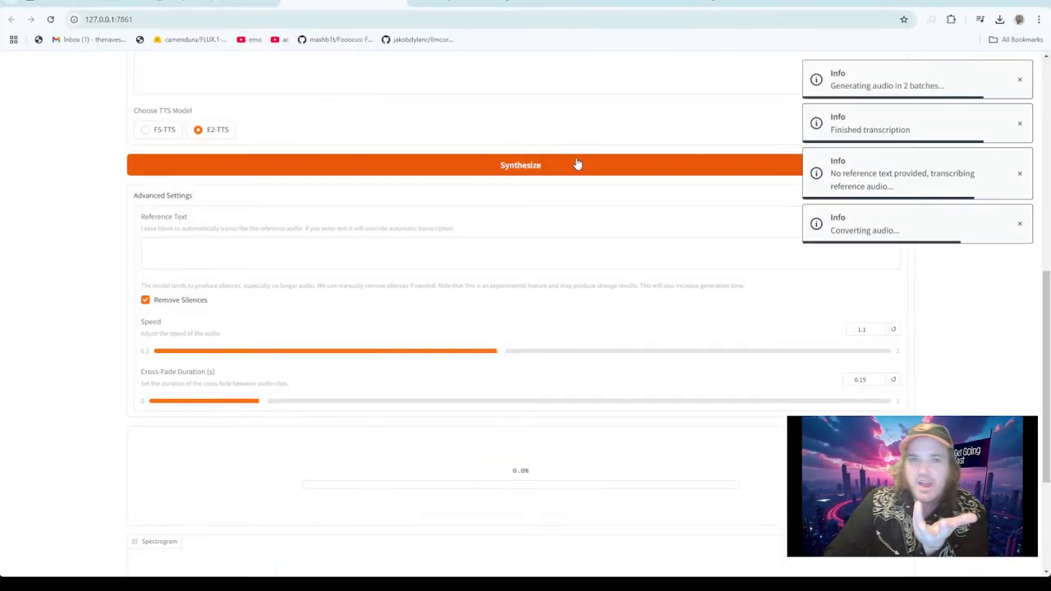
Play back the newly synthesized clip made at speed 1.1 and pause it before the end.
{"action": "scroll", "coordinate": [805, 399], "scroll_direction": "down", "scroll_amount": 3}
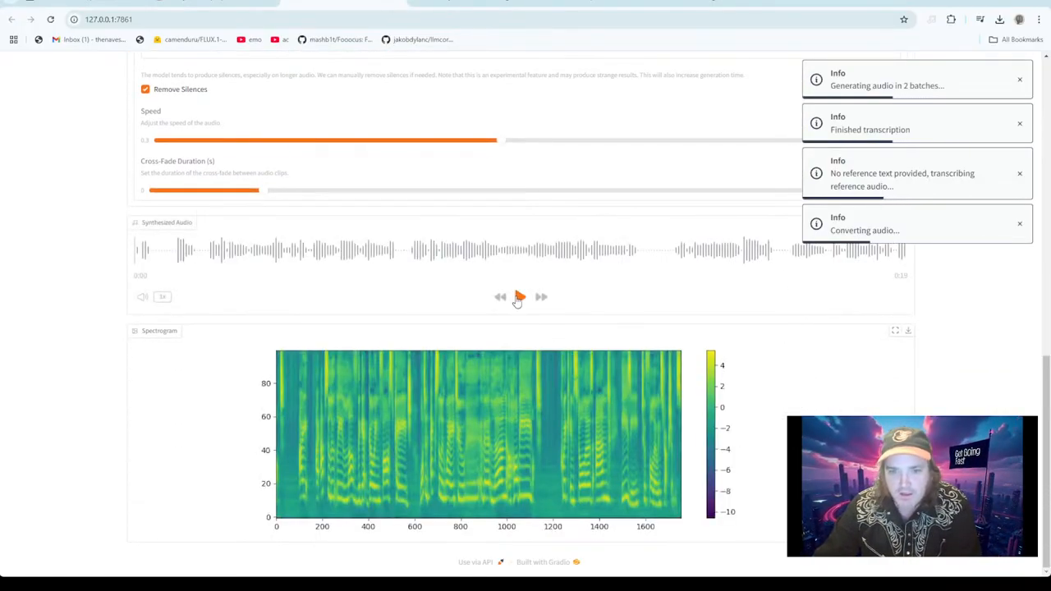
{"action": "left_click", "coordinate": [520, 297]}
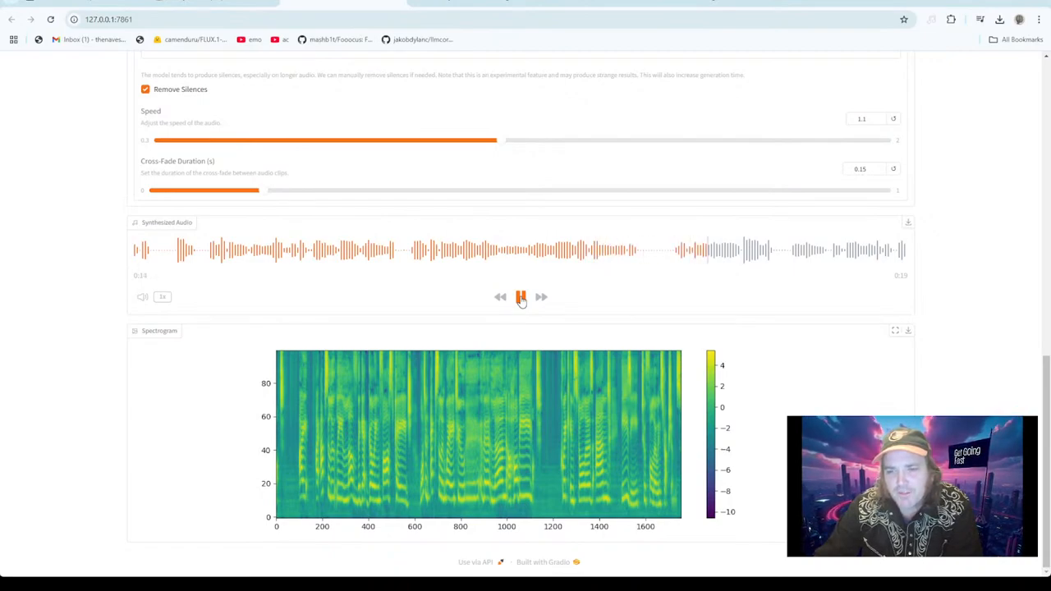
{"action": "left_click", "coordinate": [521, 297]}
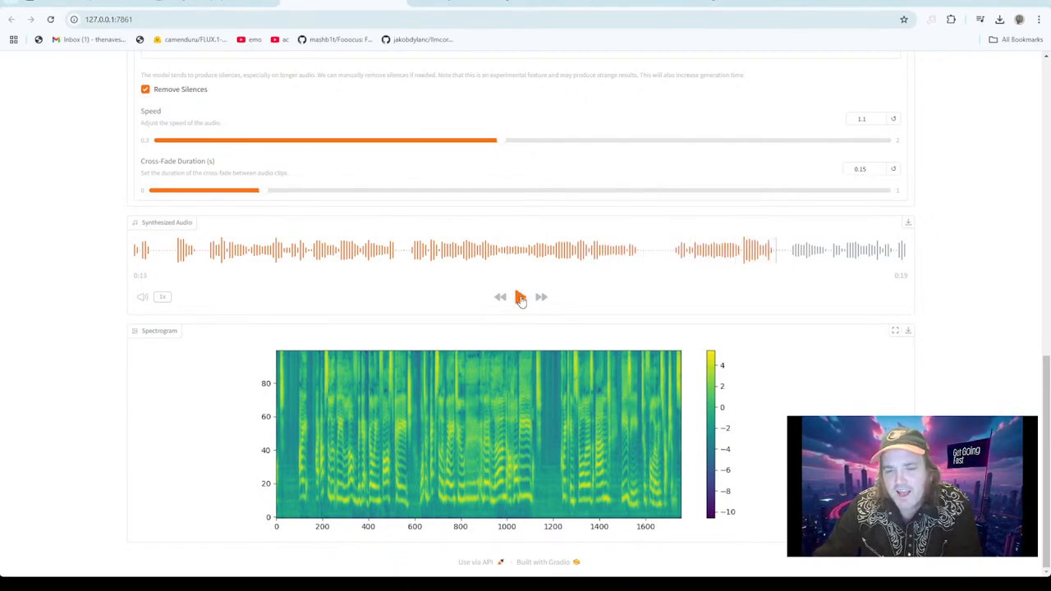
Set the speech speed to 1.5, re-synthesize the audio, and listen to part of the result.
{"action": "scroll", "coordinate": [519, 284], "scroll_direction": "up", "scroll_amount": 3}
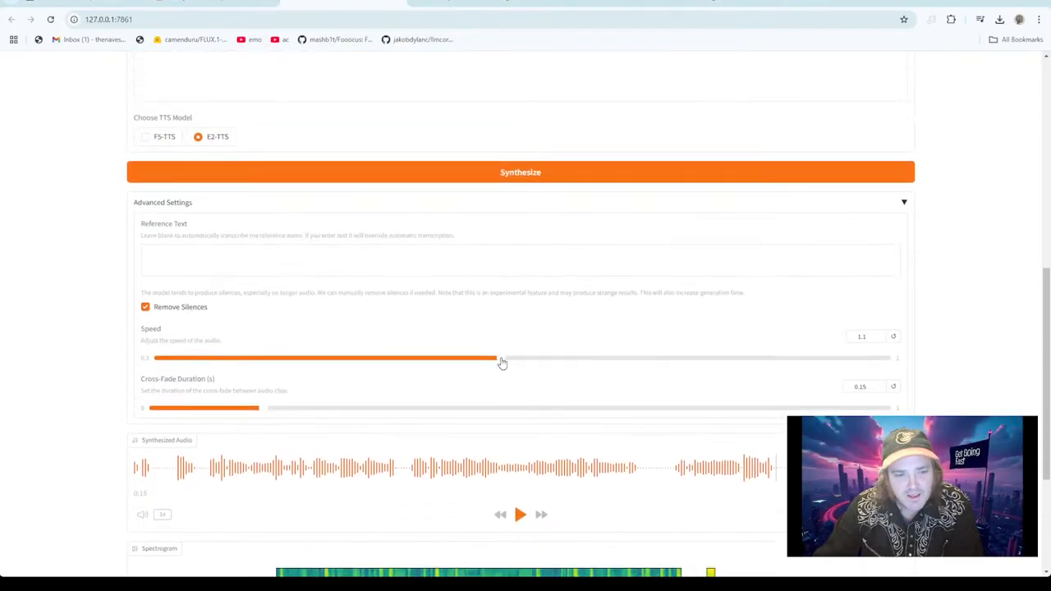
{"action": "left_click_drag", "start_coordinate": [502, 363], "coordinate": [669, 364]}
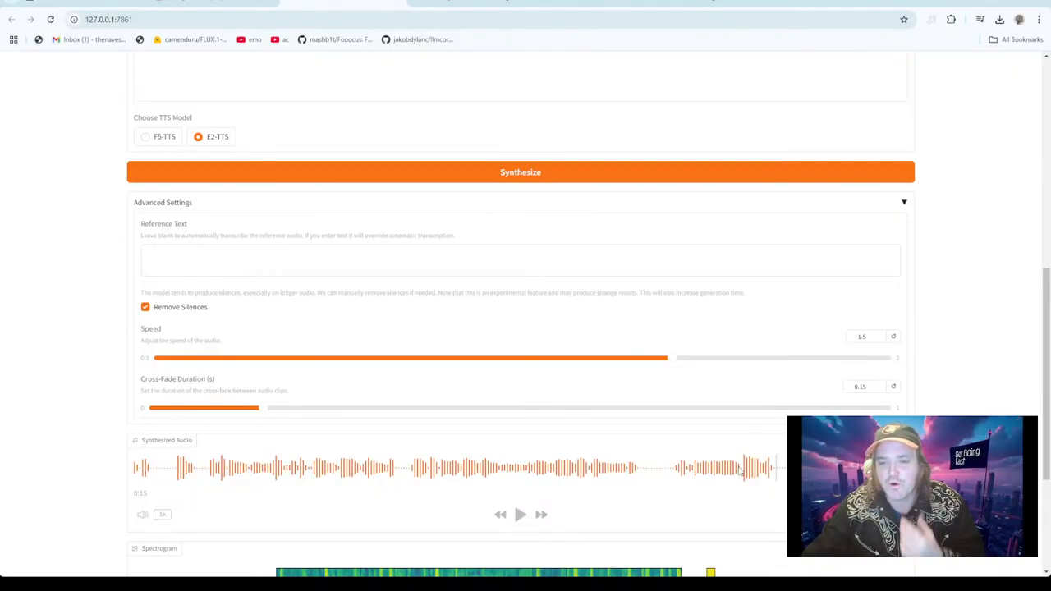
{"action": "left_click", "coordinate": [520, 515]}
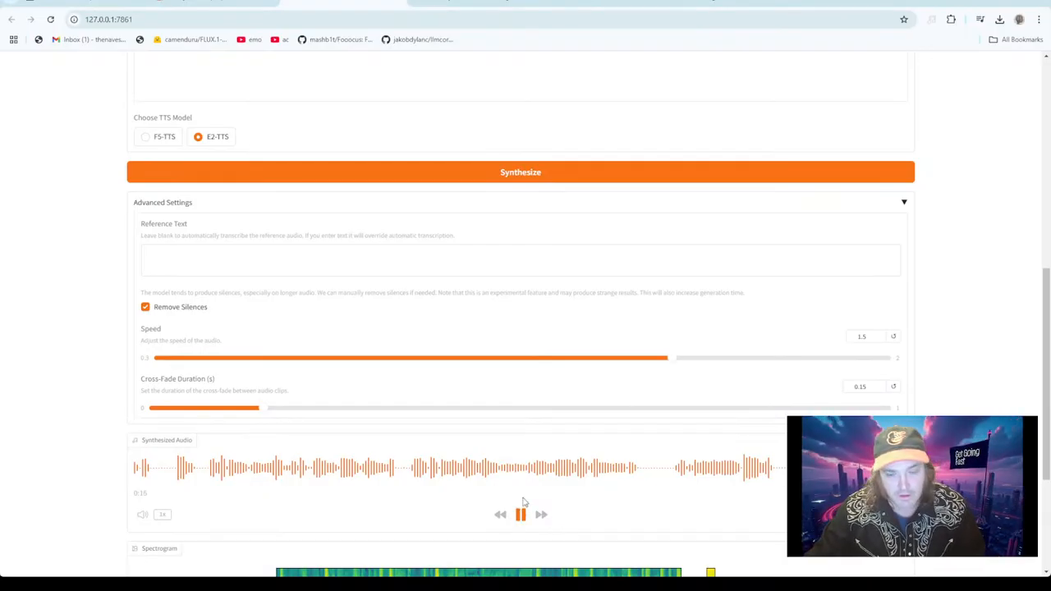
{"action": "left_click", "coordinate": [520, 514]}
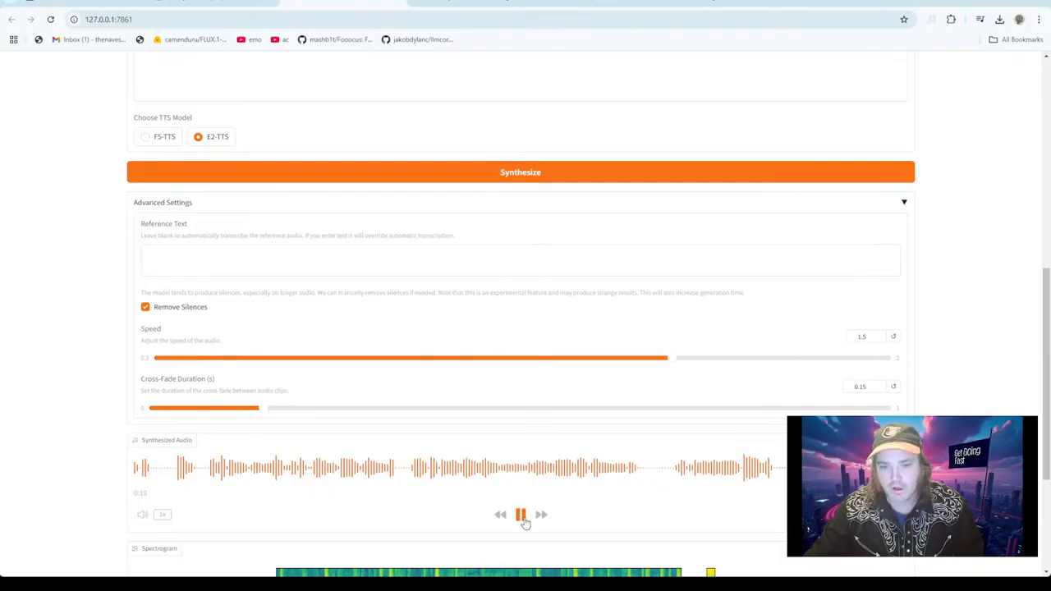
{"action": "left_click", "coordinate": [537, 175]}
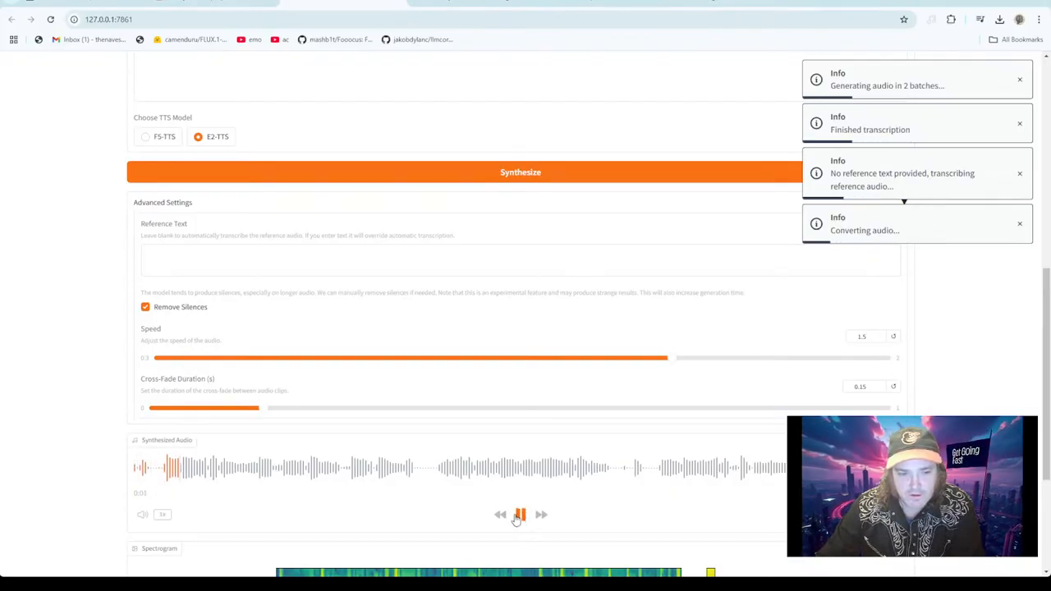
{"action": "scroll", "coordinate": [470, 204], "scroll_direction": "up", "scroll_amount": 5}
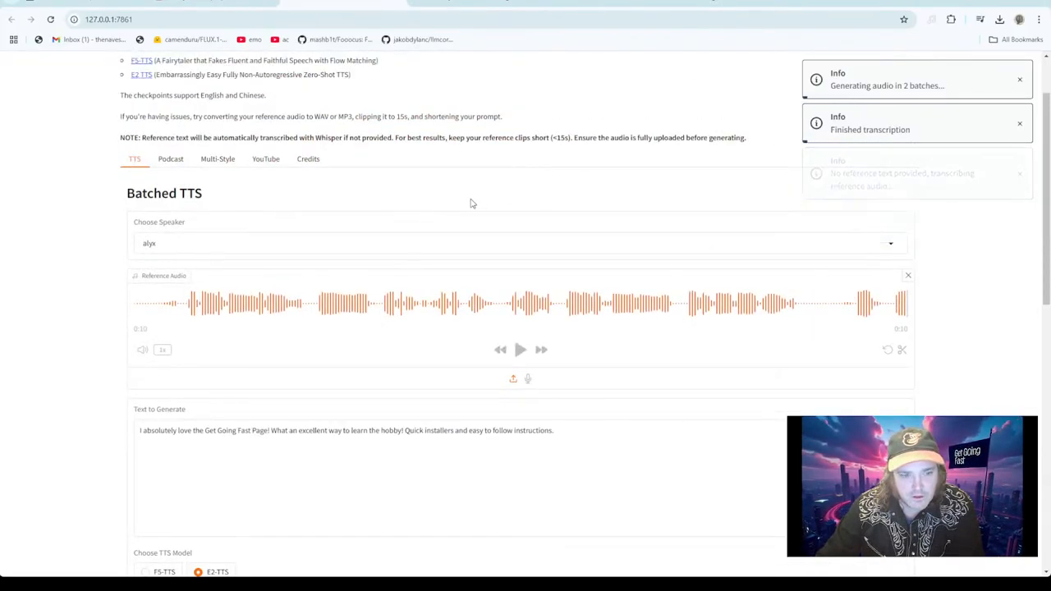
{"action": "scroll", "coordinate": [470, 204], "scroll_direction": "down", "scroll_amount": 3}
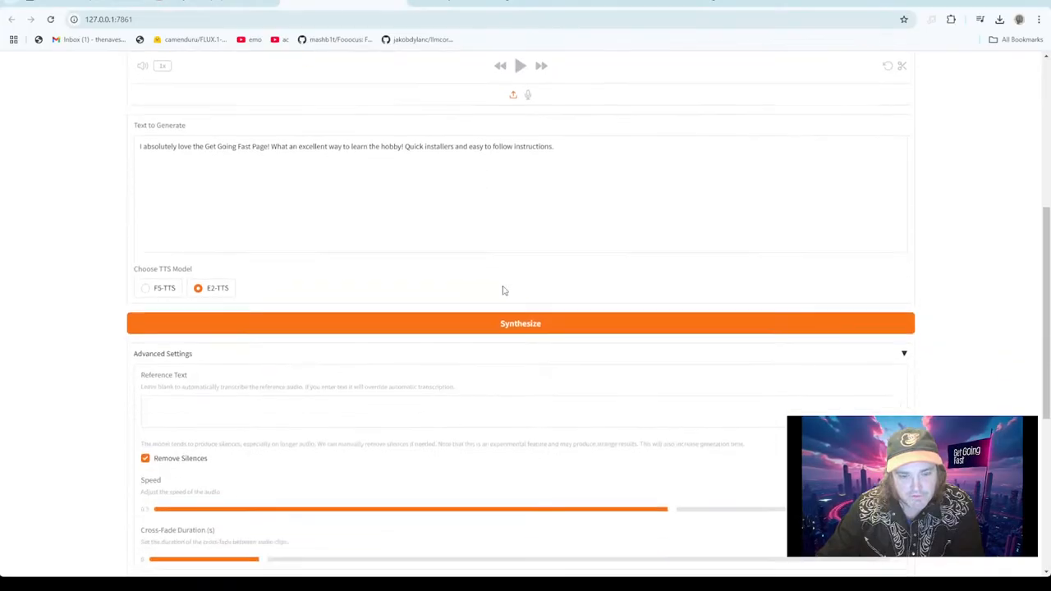
Slow the speech speed to 0.4, synthesize the audio again, and listen to the result.
{"action": "scroll", "coordinate": [594, 436], "scroll_direction": "down", "scroll_amount": 3}
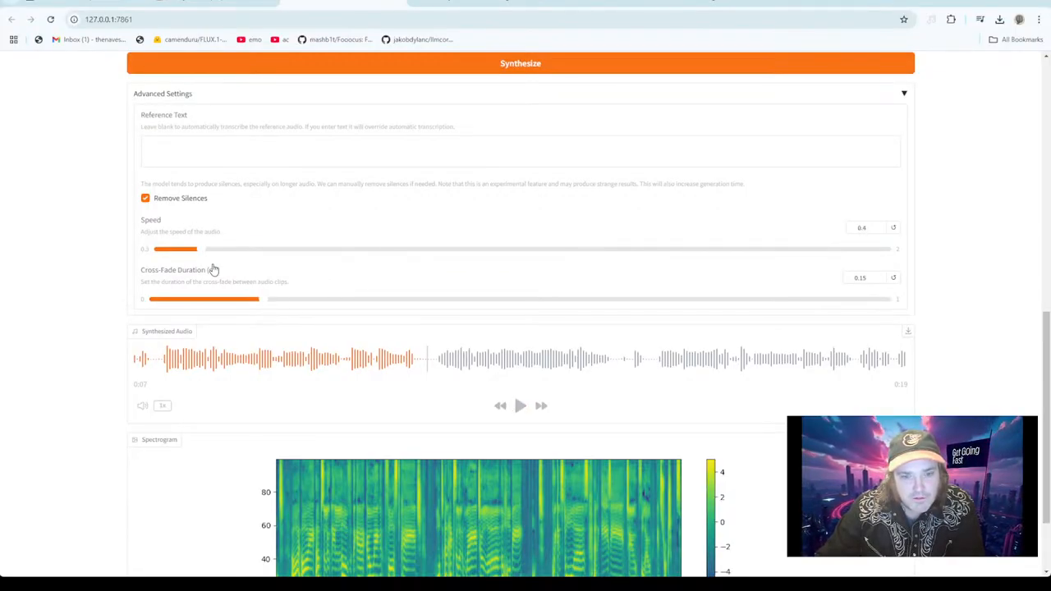
{"action": "left_click", "coordinate": [489, 63]}
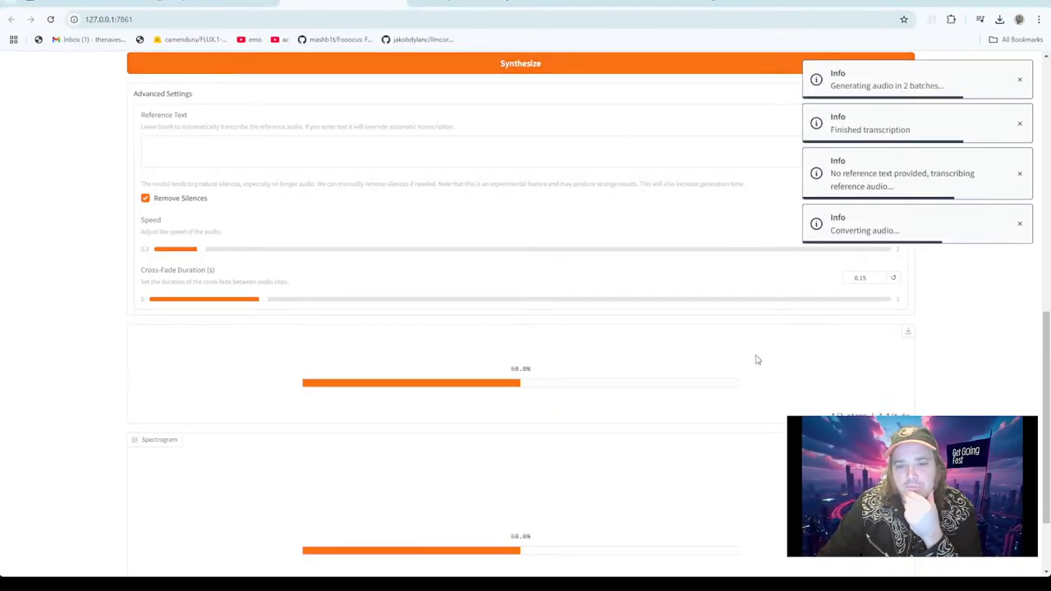
{"action": "scroll", "coordinate": [457, 284], "scroll_direction": "up", "scroll_amount": 2}
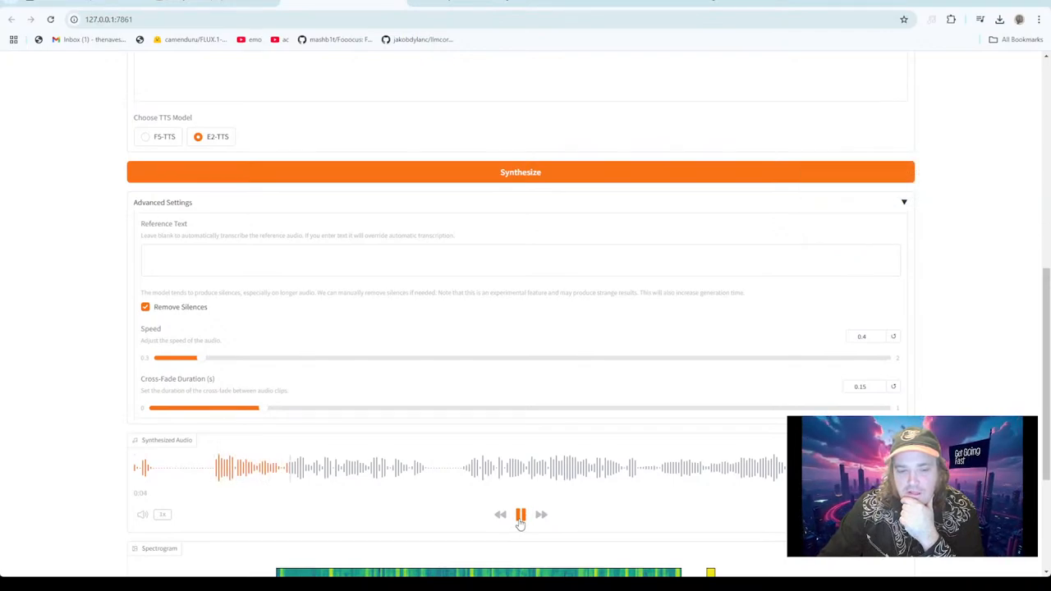
{"action": "scroll", "coordinate": [407, 211], "scroll_direction": "up", "scroll_amount": 4}
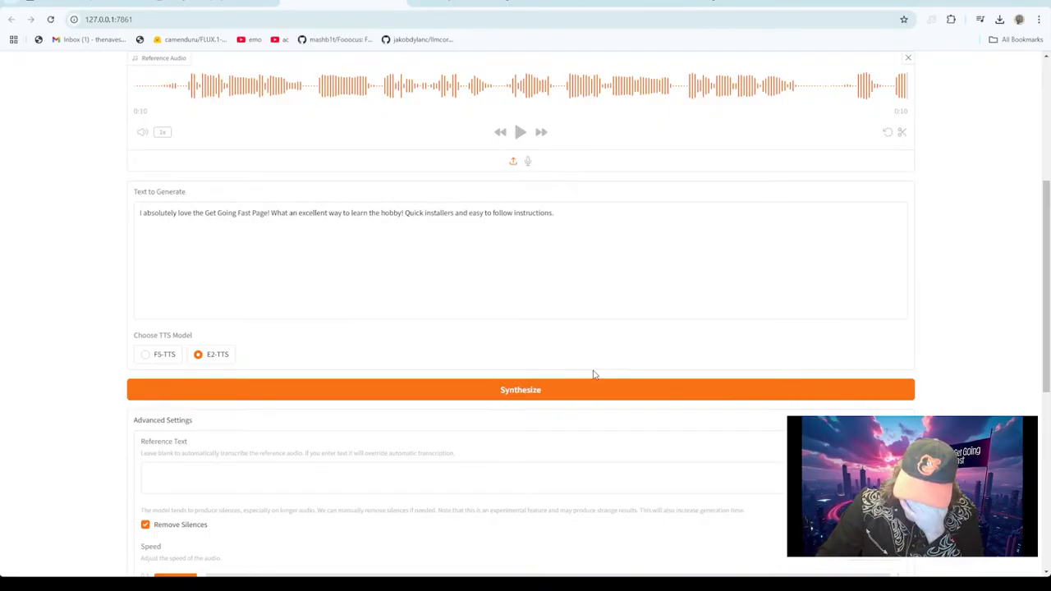
Raise the speech speed to 2, re-synthesize the audio, and play part of the result.
{"action": "scroll", "coordinate": [613, 370], "scroll_direction": "down", "scroll_amount": 4}
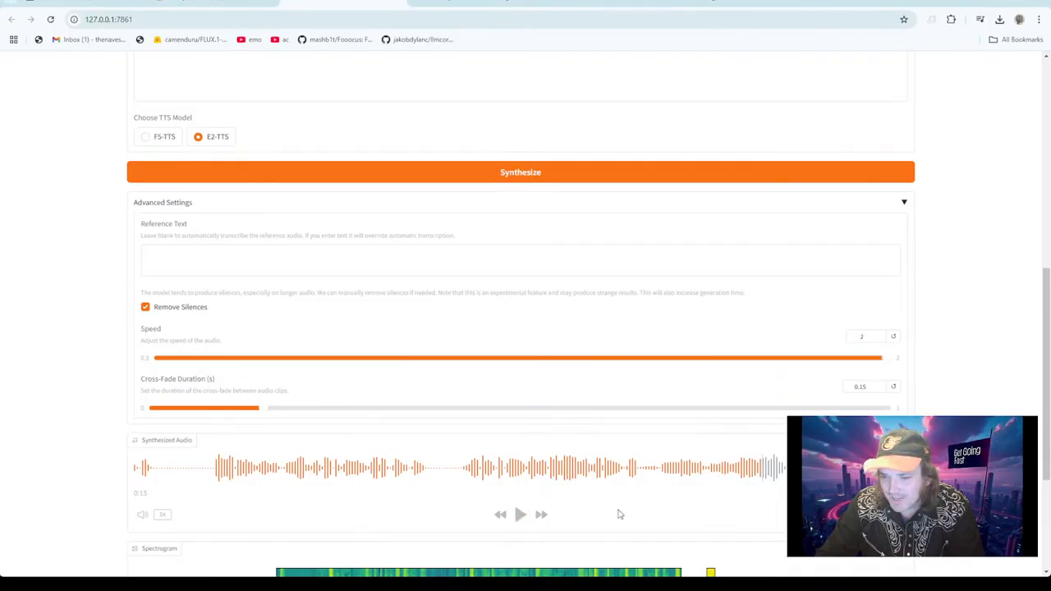
{"action": "left_click", "coordinate": [522, 175]}
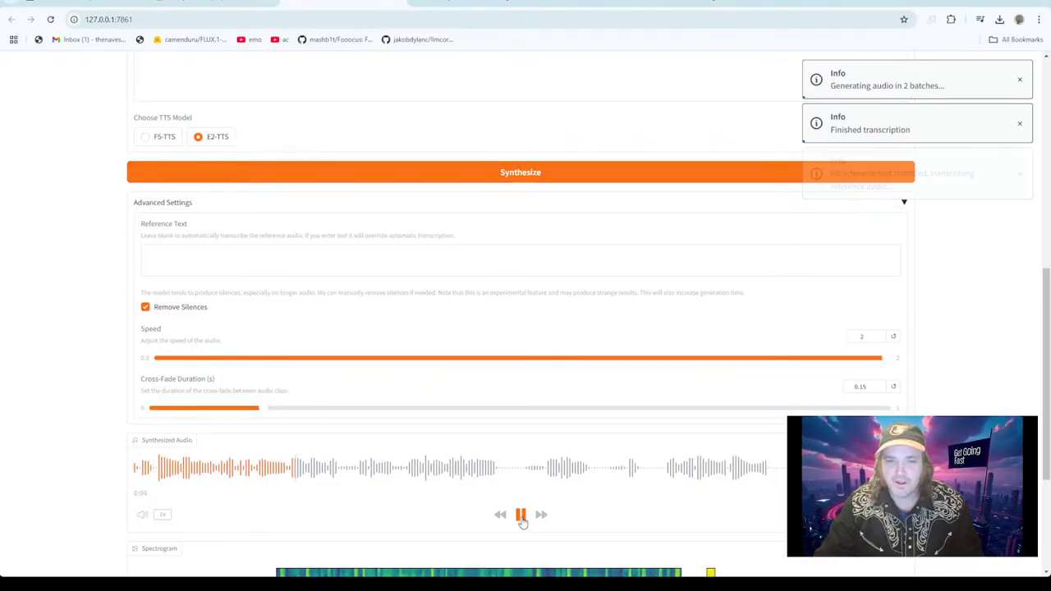
{"action": "left_click", "coordinate": [521, 515]}
Switch to the YouTube video "Ella Purnell | Best Moments" and sample different parts of it for usable speech.
{"action": "left_click", "coordinate": [600, 4]}
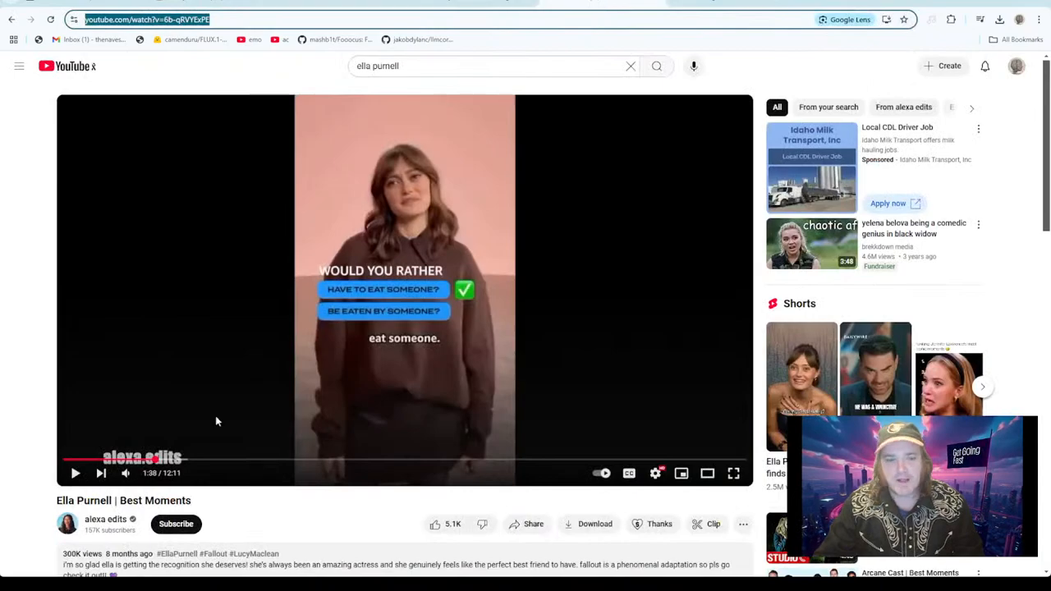
{"action": "left_click", "coordinate": [152, 465]}
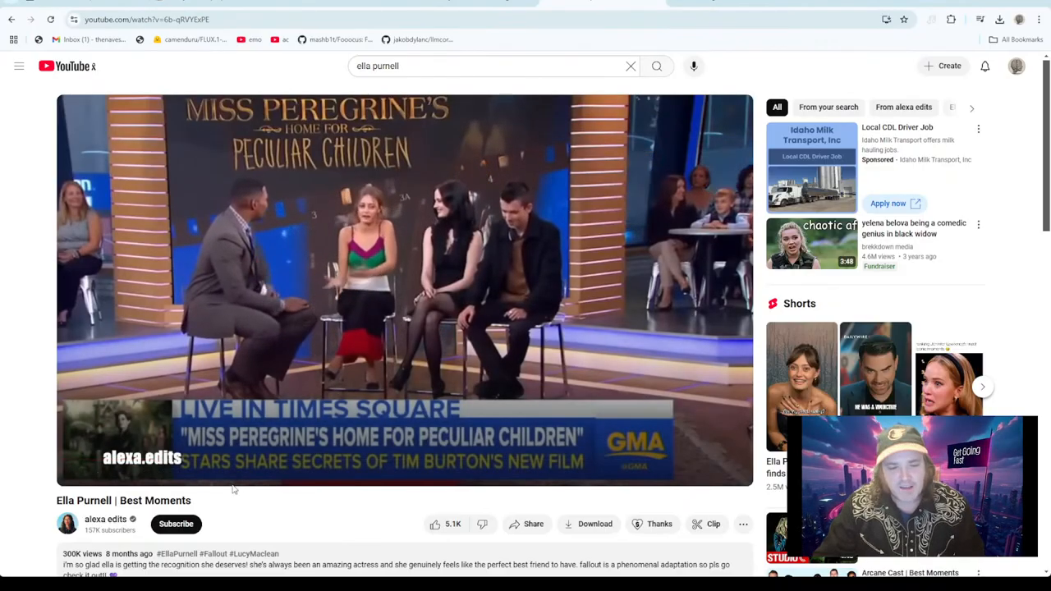
{"action": "left_click", "coordinate": [242, 462]}
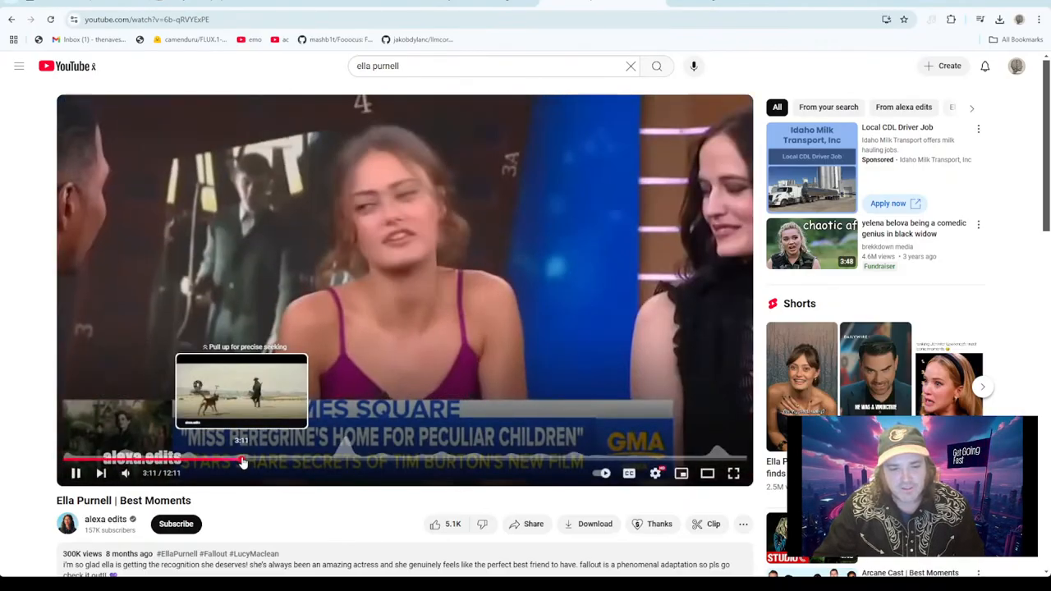
{"action": "left_click_drag", "start_coordinate": [243, 462], "coordinate": [309, 460]}
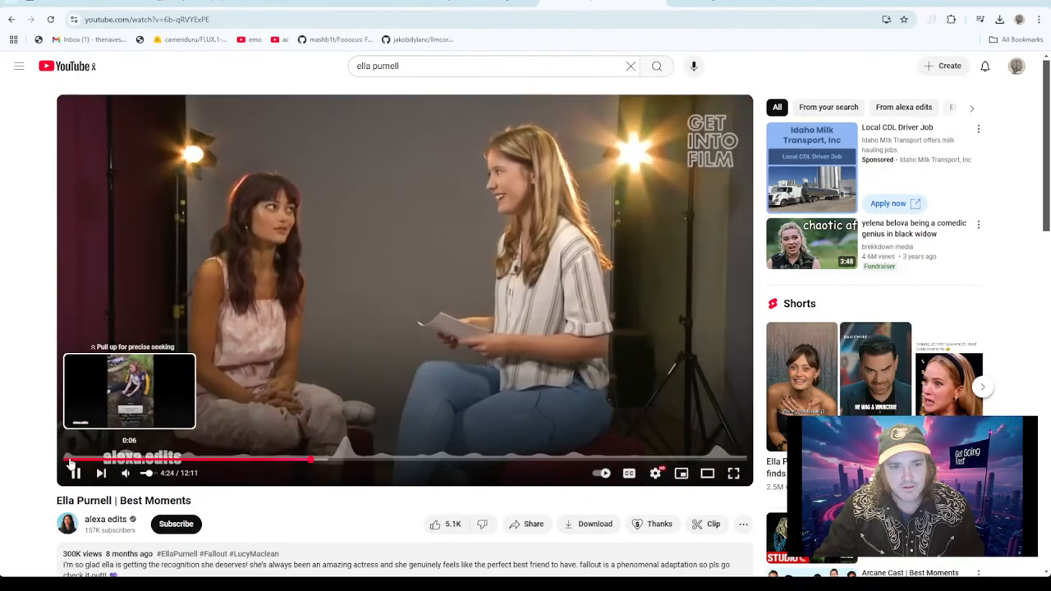
{"action": "left_click", "coordinate": [71, 462]}
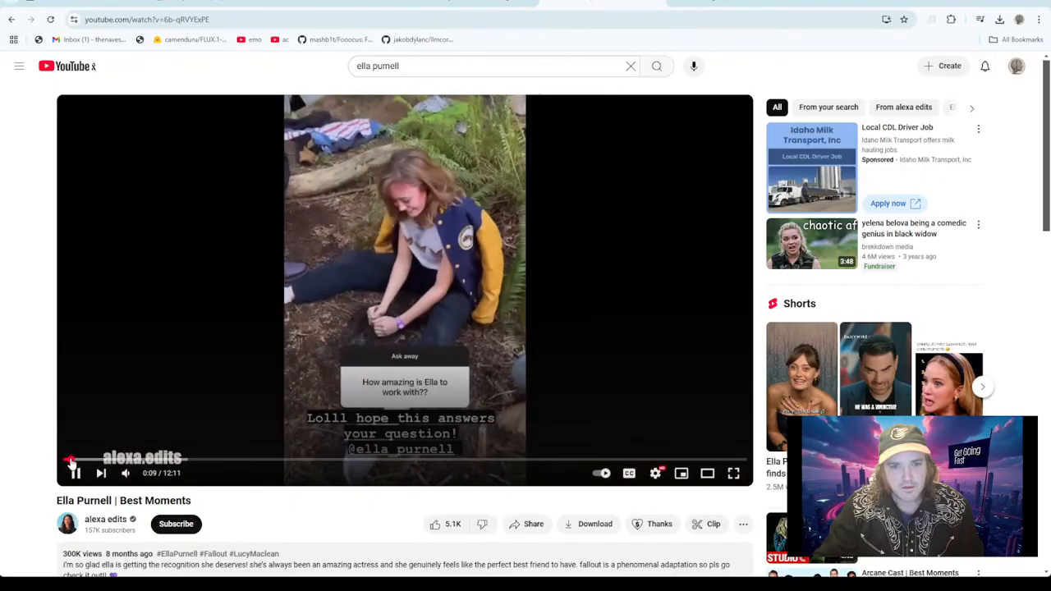
{"action": "left_click_drag", "start_coordinate": [71, 463], "coordinate": [63, 462]}
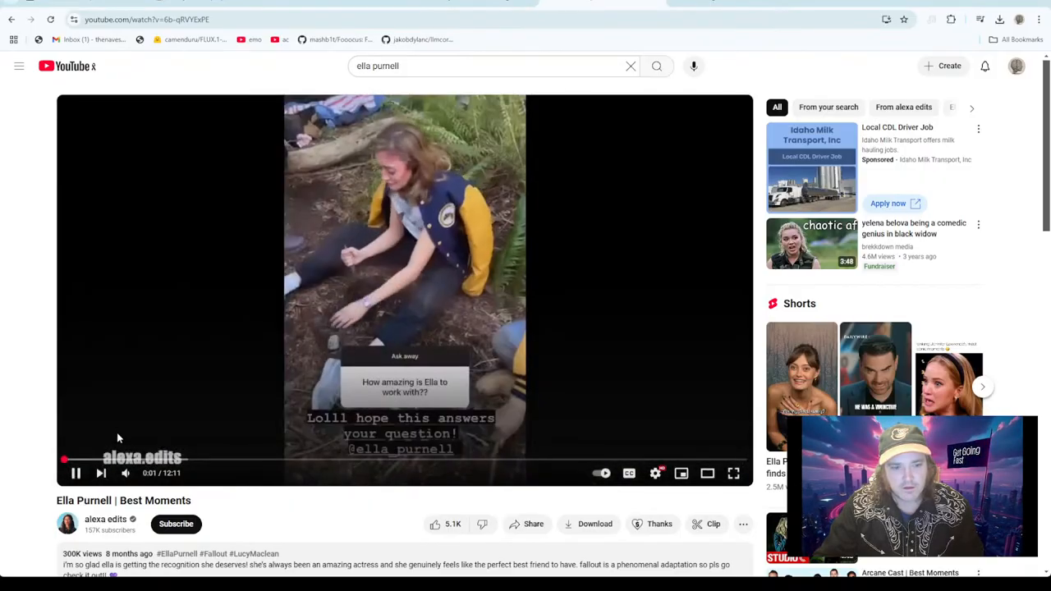
{"action": "left_click", "coordinate": [79, 462]}
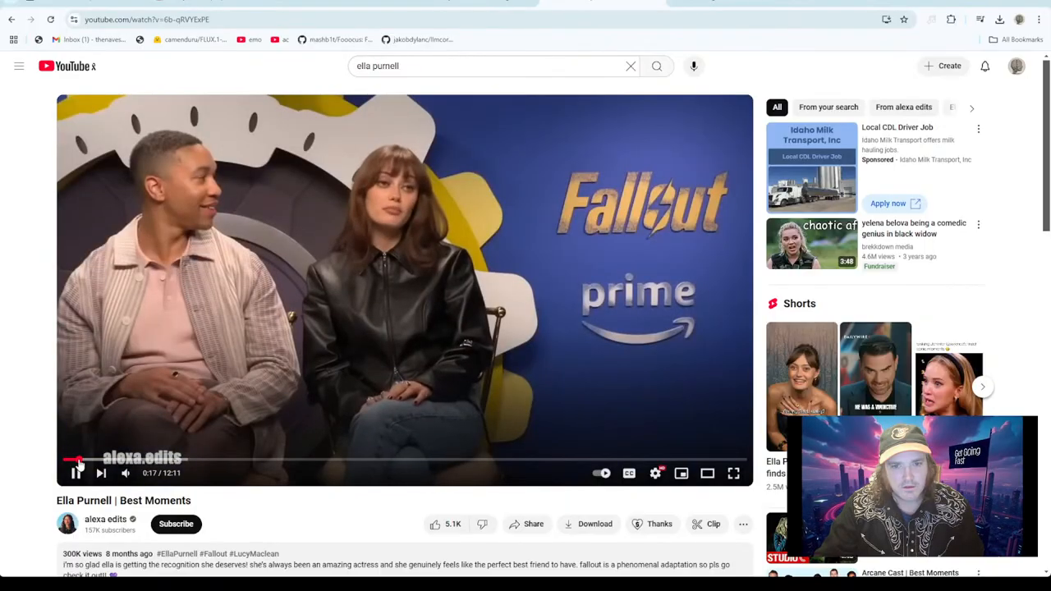
{"action": "left_click", "coordinate": [127, 462]}
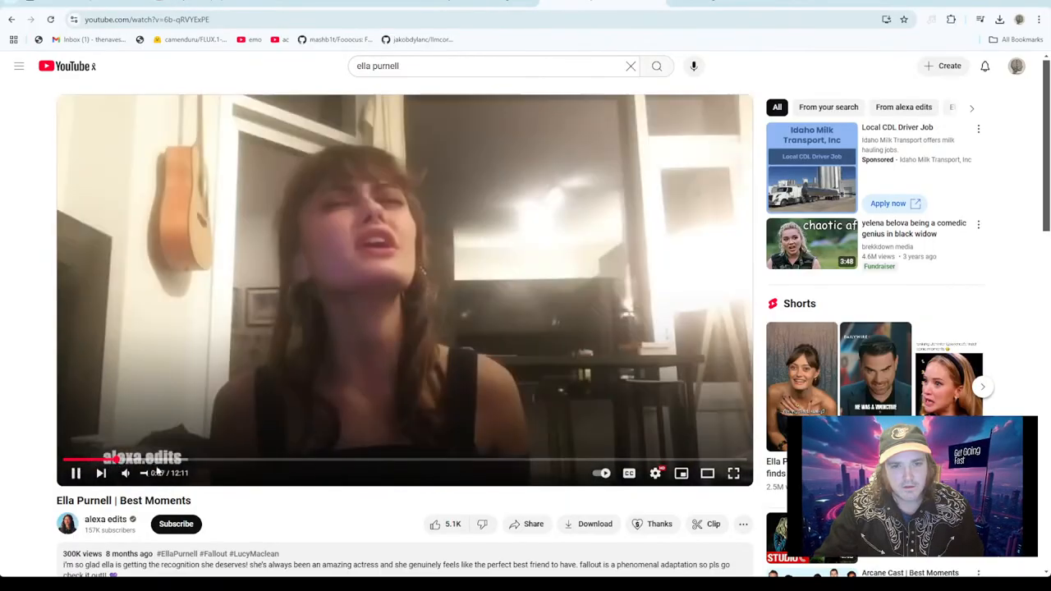
Search YouTube for "ella purnell" and browse the resulting videos.
{"action": "left_click", "coordinate": [494, 65]}
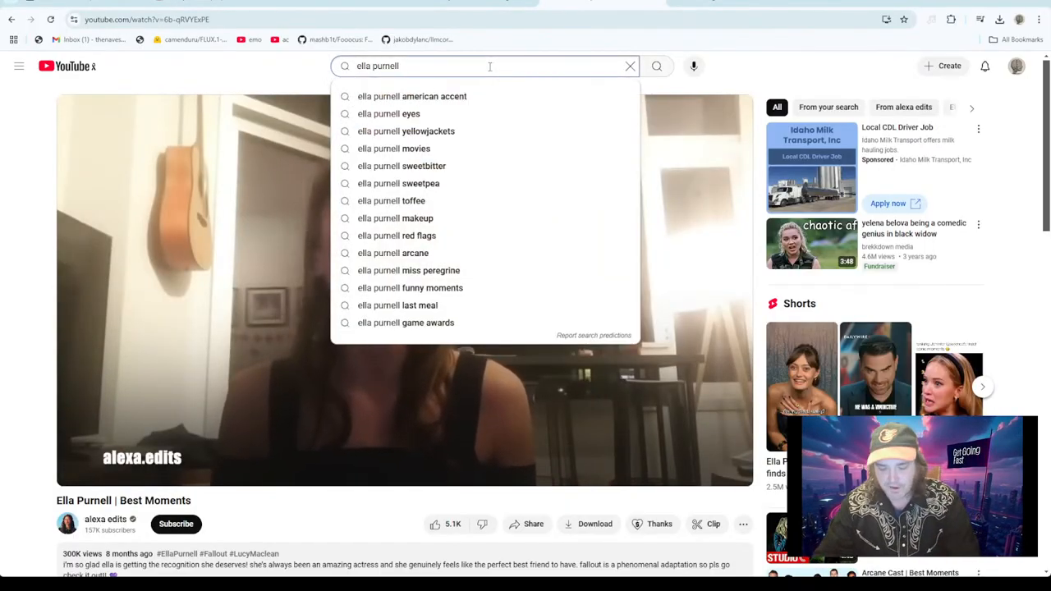
{"action": "key", "text": "Return"}
{"action": "scroll", "coordinate": [463, 318], "scroll_direction": "down", "scroll_amount": 6}
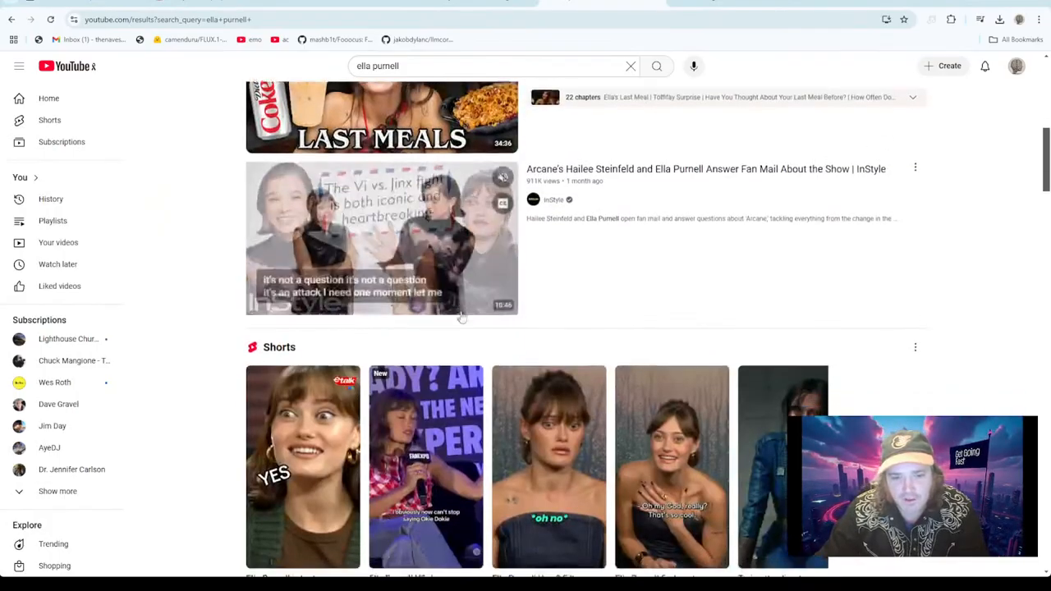
Open the YouTube video "Ella Purnell Texts Her Fans | Etalk", skip its ad, and sample different parts for usable speech.
{"action": "scroll", "coordinate": [463, 319], "scroll_direction": "down", "scroll_amount": 5}
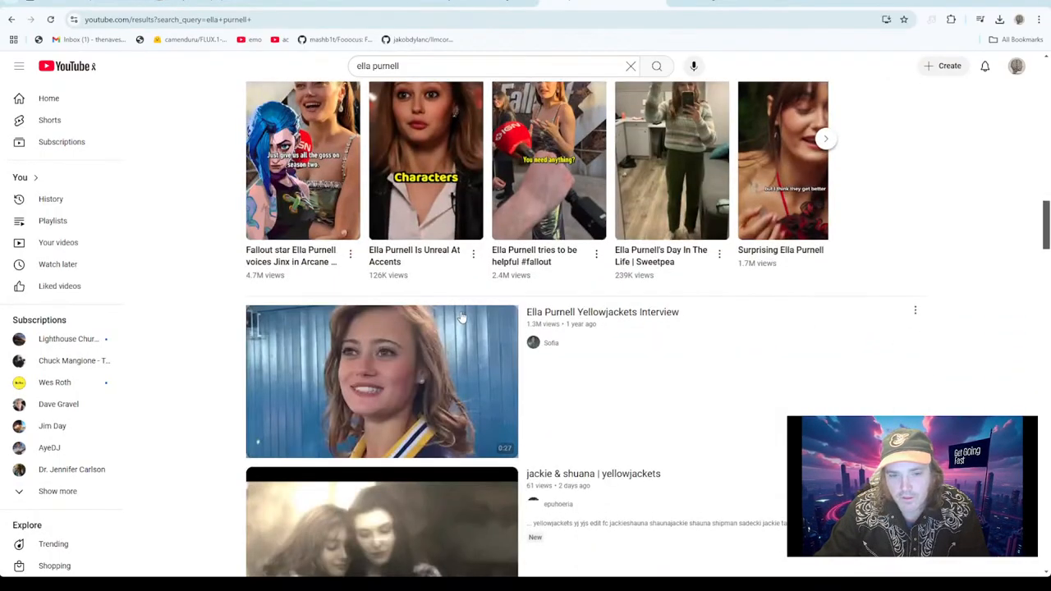
{"action": "mouse_move", "coordinate": [462, 319]}
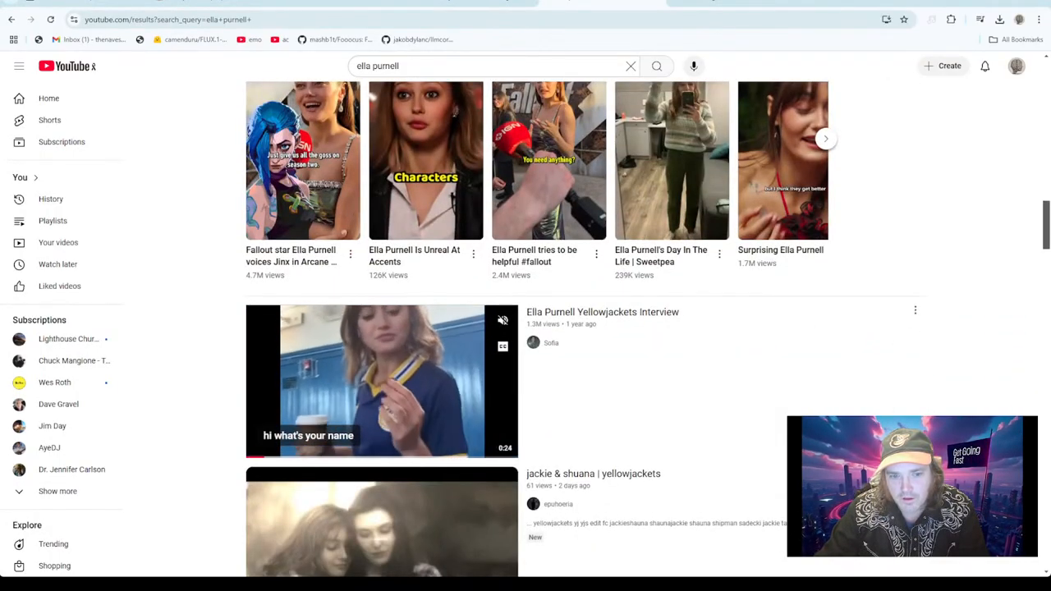
{"action": "scroll", "coordinate": [462, 319], "scroll_direction": "down", "scroll_amount": 4}
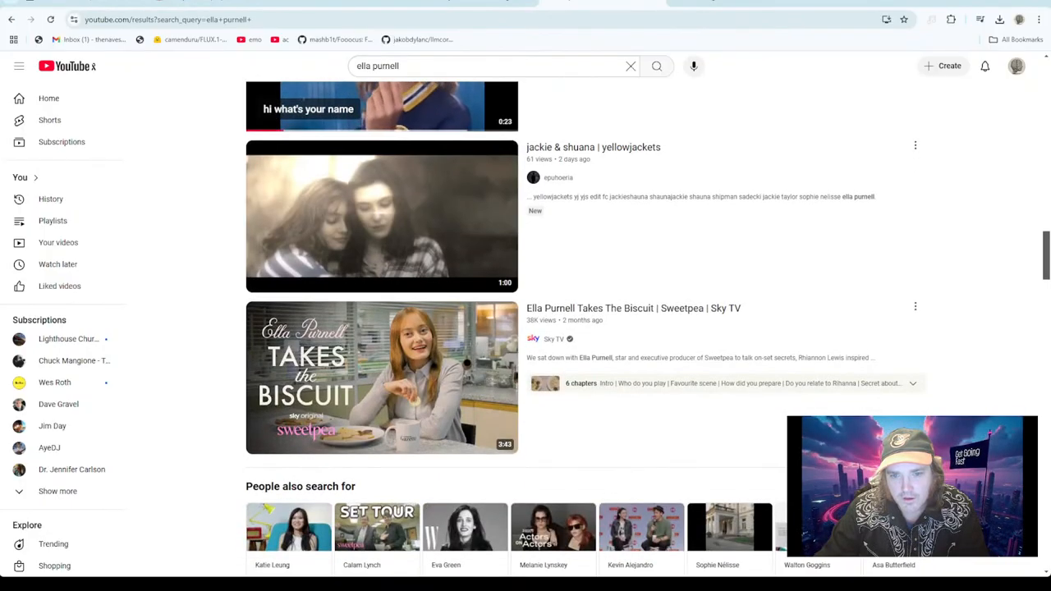
{"action": "scroll", "coordinate": [586, 328], "scroll_direction": "down", "scroll_amount": 4}
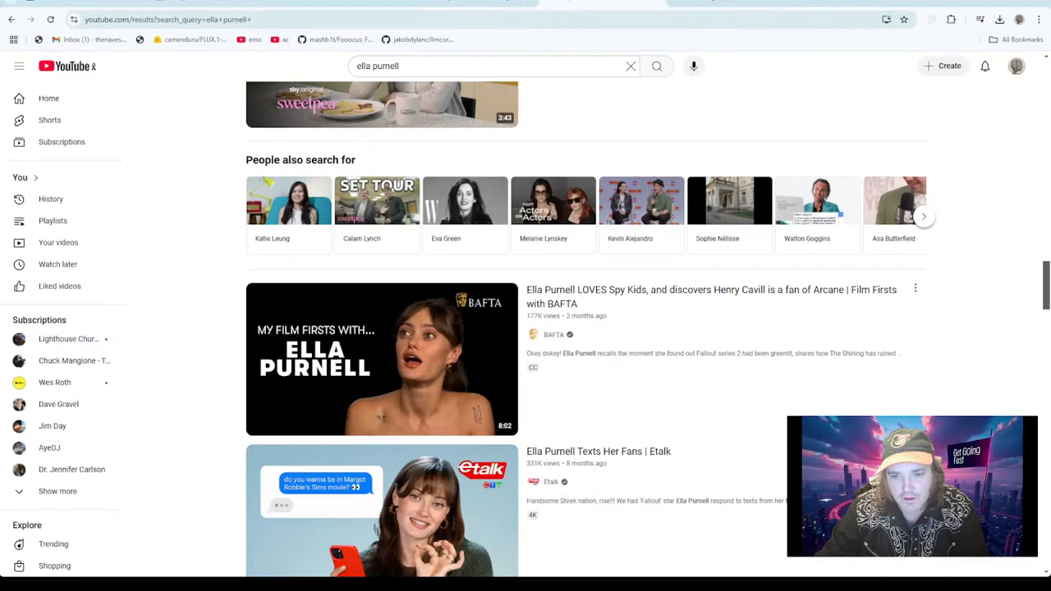
{"action": "scroll", "coordinate": [587, 329], "scroll_direction": "down", "scroll_amount": 3}
{"action": "left_click", "coordinate": [452, 292]}
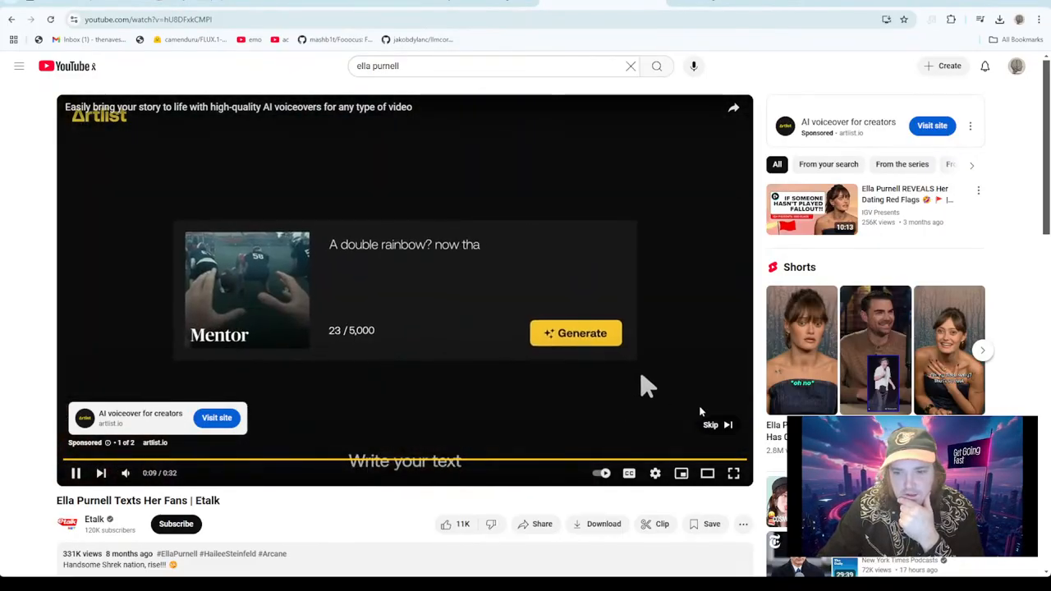
{"action": "left_click", "coordinate": [716, 427]}
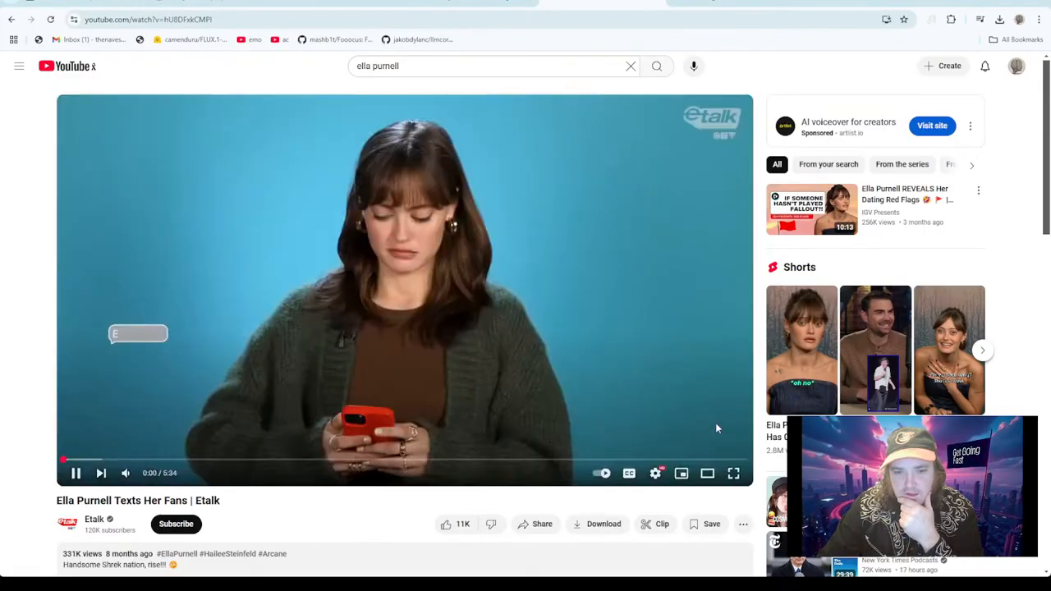
{"action": "left_click", "coordinate": [238, 460]}
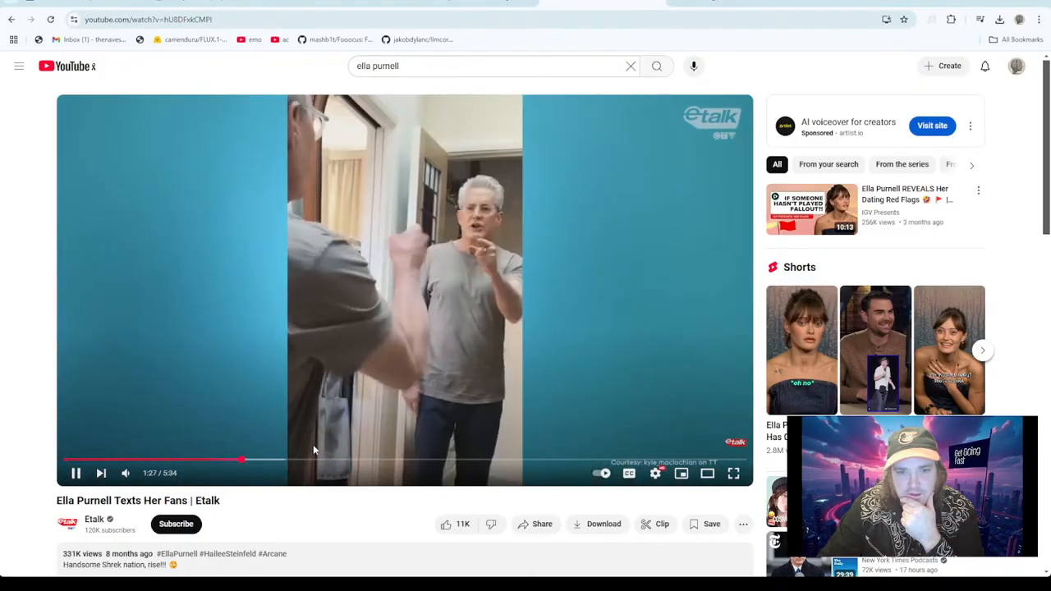
{"action": "left_click", "coordinate": [441, 461]}
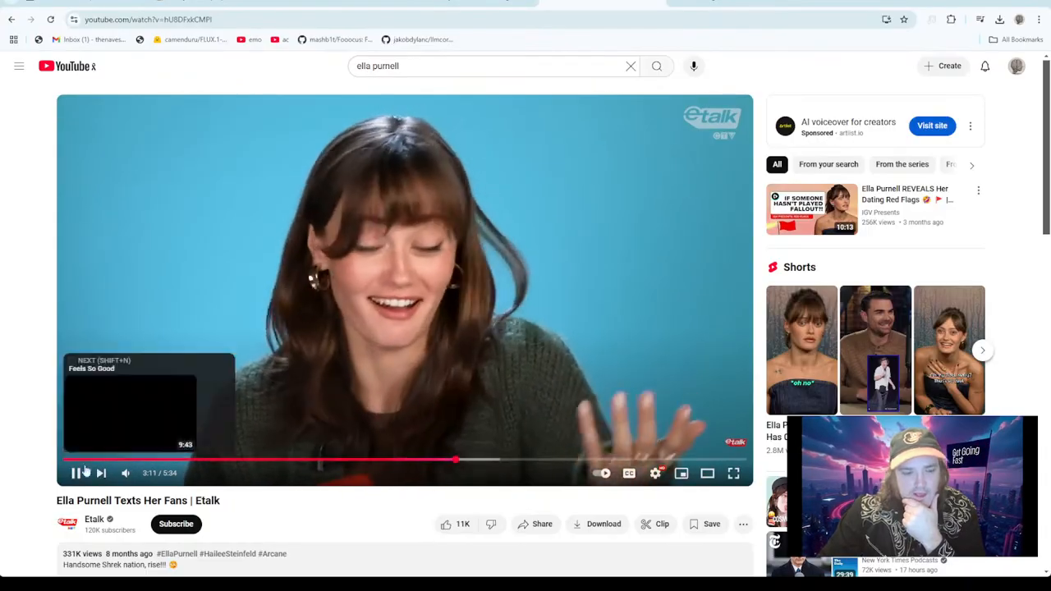
Return to the "ella purnell" search results and look through more videos for a suitable voice source.
{"action": "left_click", "coordinate": [13, 19]}
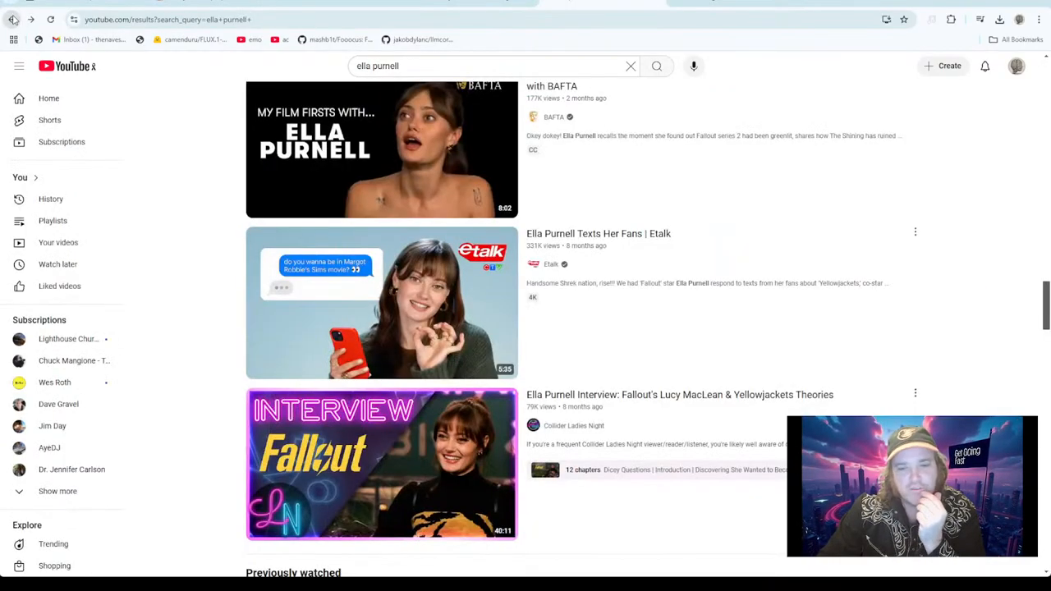
{"action": "scroll", "coordinate": [427, 353], "scroll_direction": "down", "scroll_amount": 4}
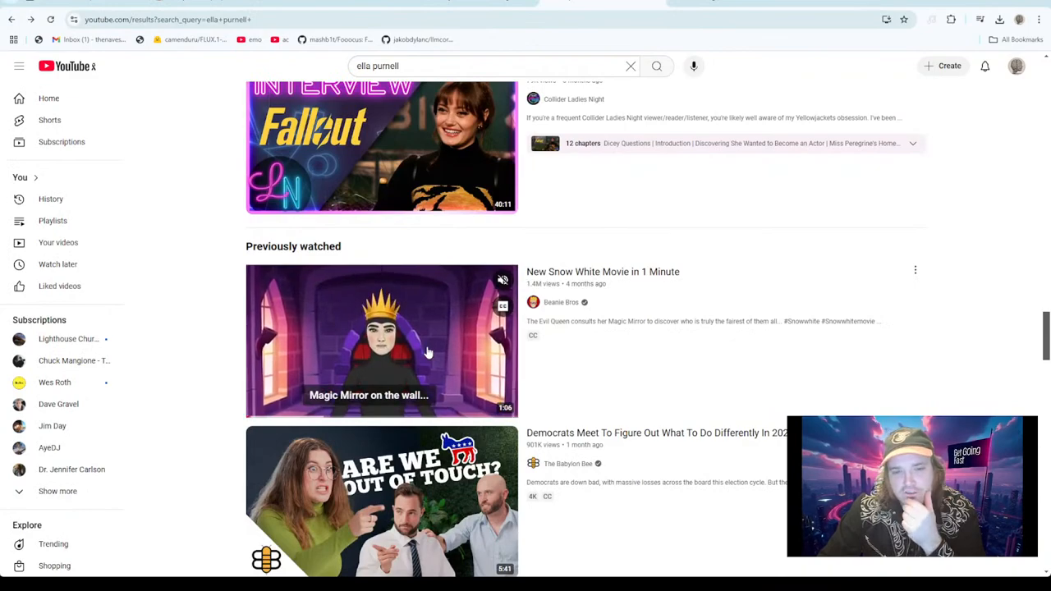
{"action": "scroll", "coordinate": [427, 353], "scroll_direction": "down", "scroll_amount": 3}
{"action": "scroll", "coordinate": [427, 353], "scroll_direction": "up", "scroll_amount": 5}
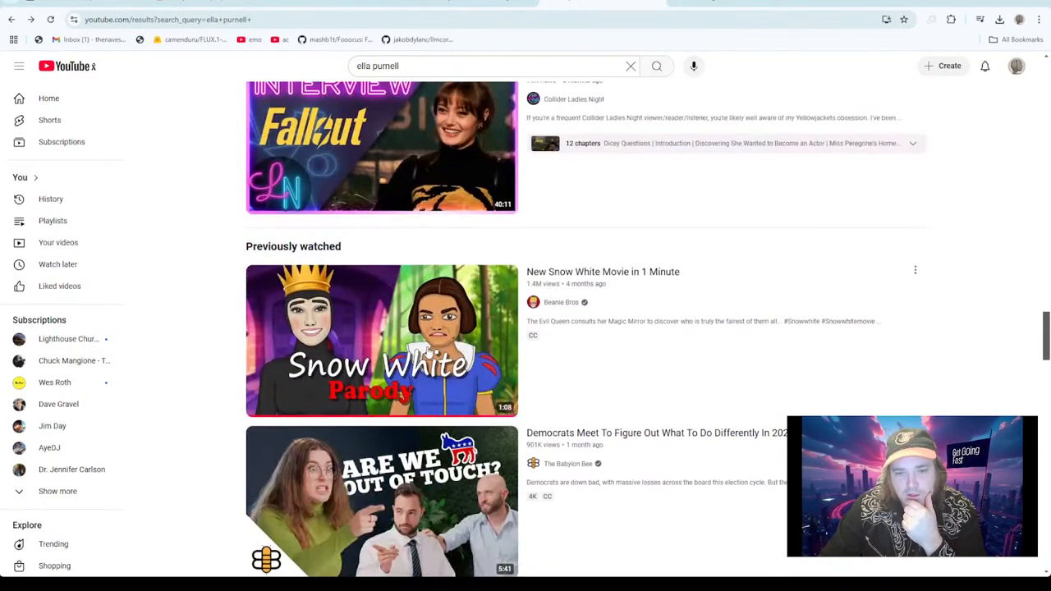
{"action": "mouse_move", "coordinate": [427, 353]}
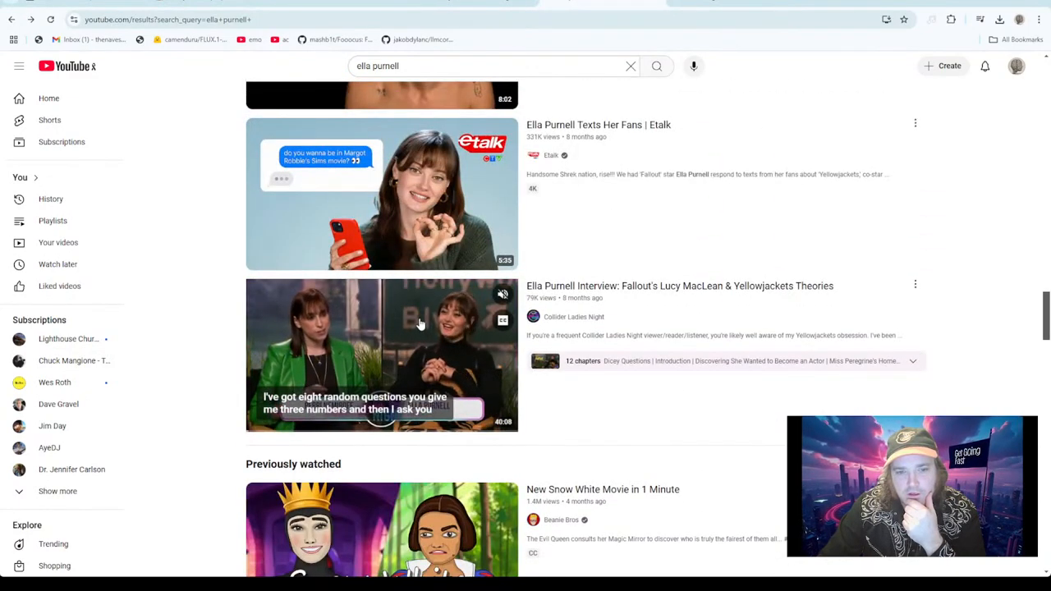
{"action": "scroll", "coordinate": [415, 328], "scroll_direction": "up", "scroll_amount": 2}
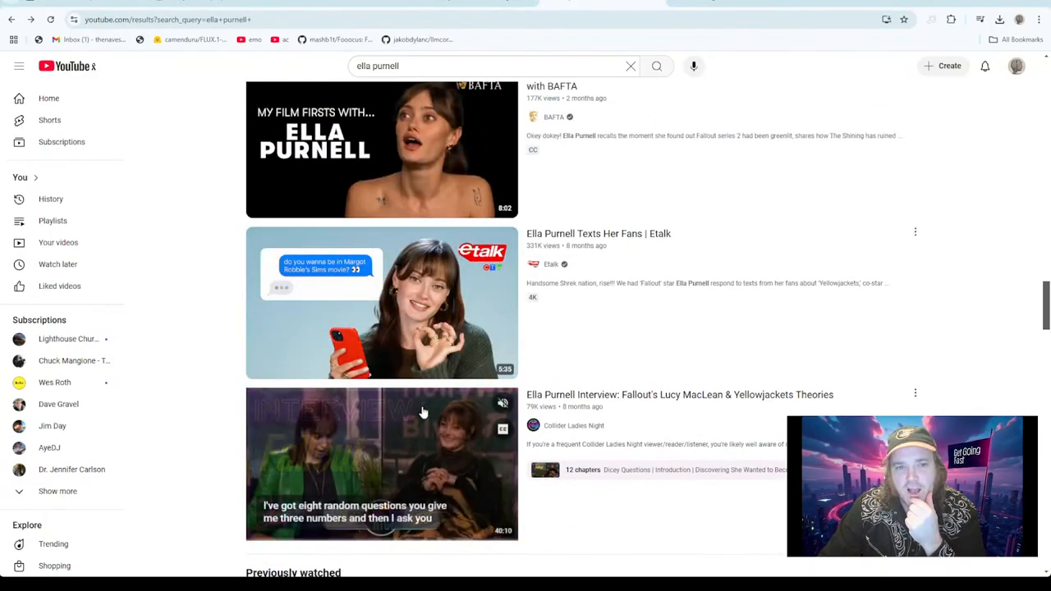
{"action": "mouse_move", "coordinate": [405, 334]}
{"action": "scroll", "coordinate": [415, 353], "scroll_direction": "up", "scroll_amount": 3}
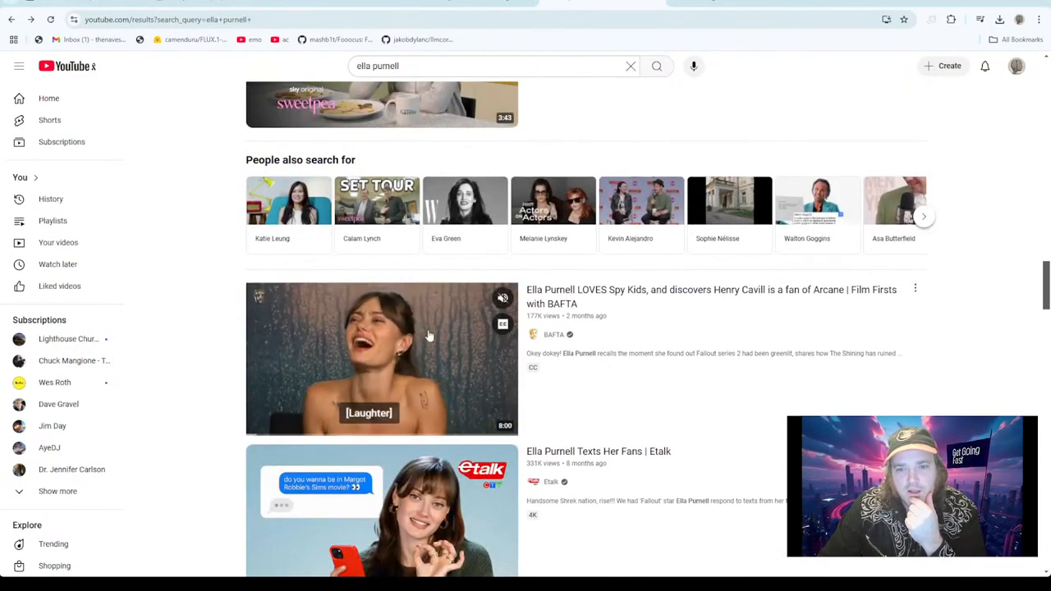
Refine the YouTube search to "ella purnell interview".
{"action": "left_click", "coordinate": [440, 66]}
{"action": "type", "text": "i"}
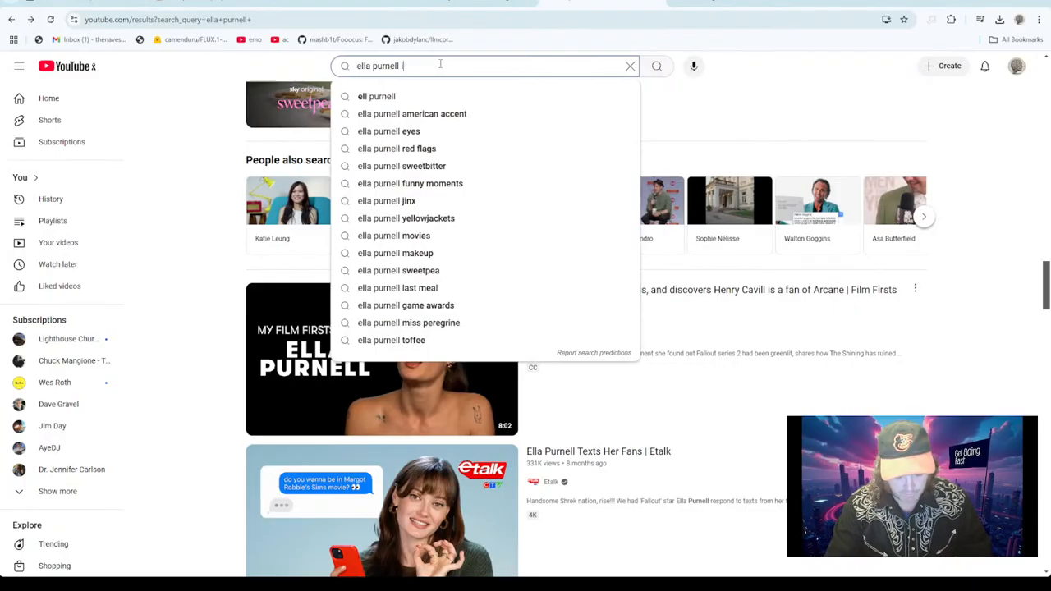
{"action": "type", "text": "nterview"}
{"action": "key", "text": "Return"}
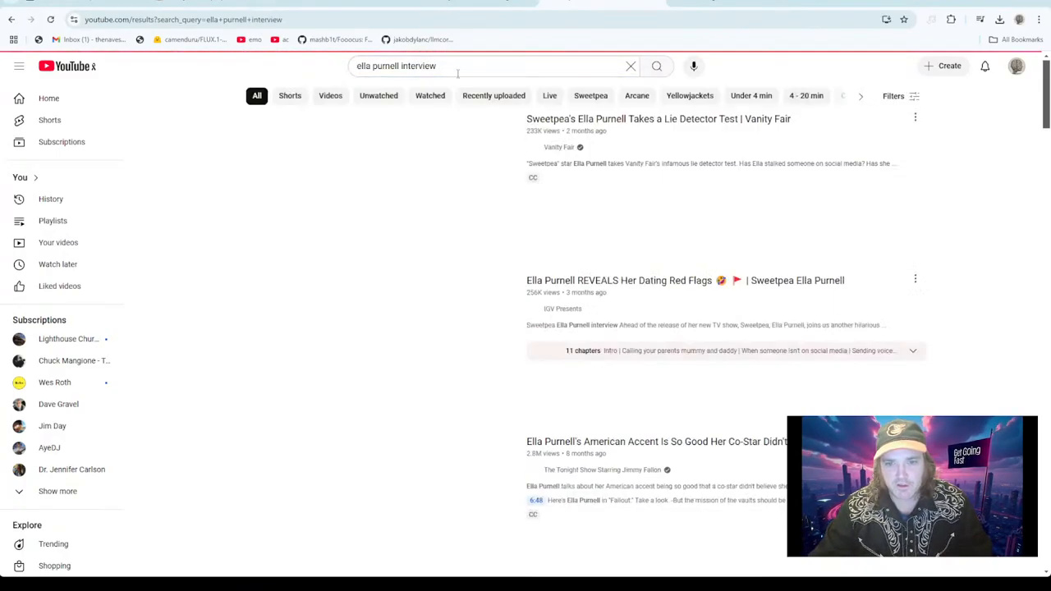
Open the video "Ella Purnell Yellowjackets Interview" from the results and sample a section of its speech.
{"action": "scroll", "coordinate": [532, 237], "scroll_direction": "down", "scroll_amount": 4}
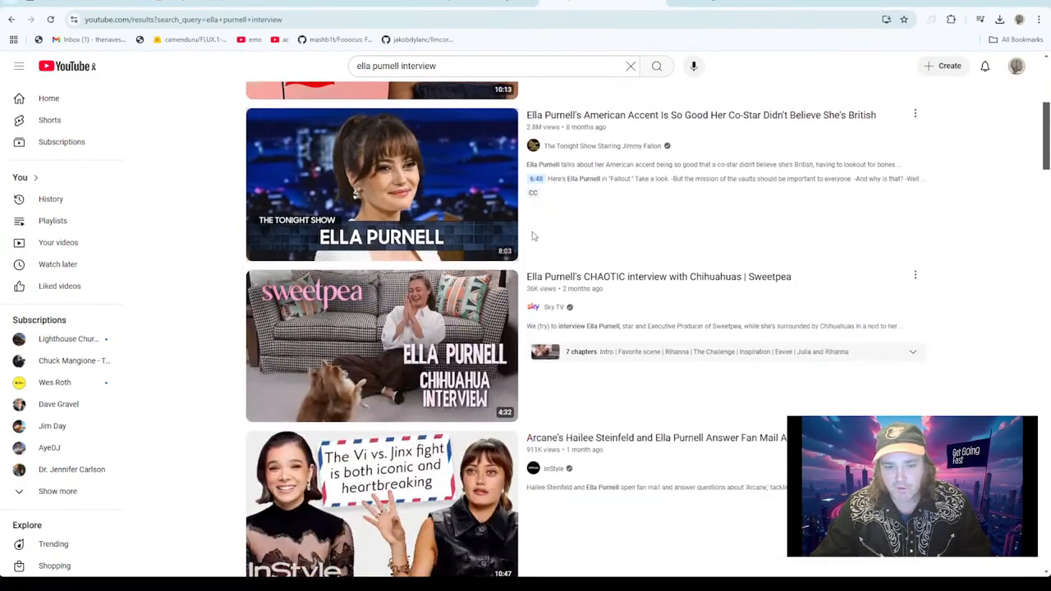
{"action": "scroll", "coordinate": [532, 237], "scroll_direction": "down", "scroll_amount": 8}
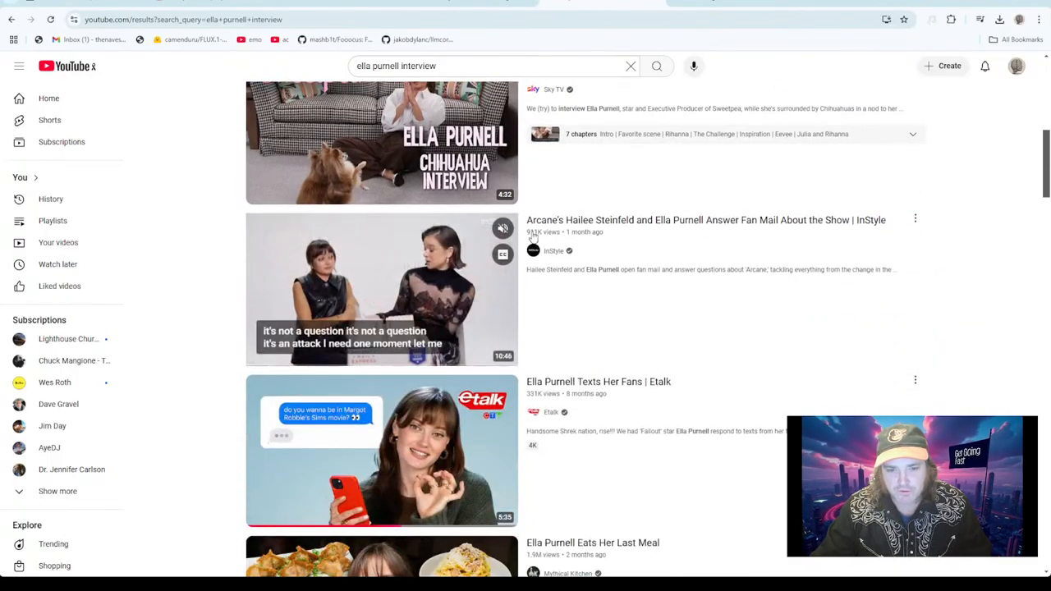
{"action": "left_click", "coordinate": [471, 285]}
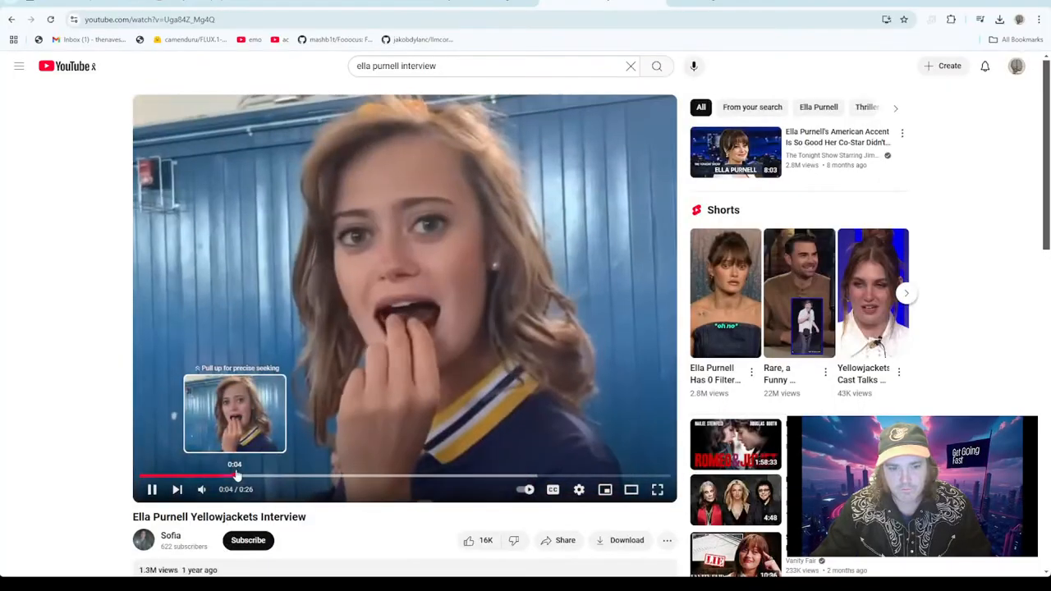
{"action": "left_click", "coordinate": [303, 477]}
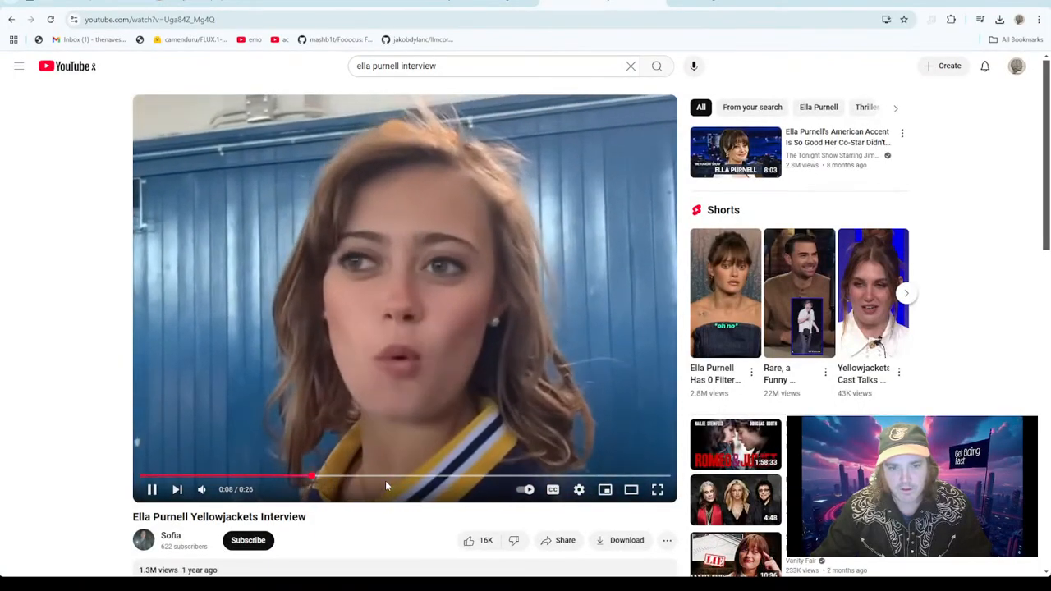
Go back to the interview results and open the video "Ella Purnell REVEALS Her Dating Red Flags | Sweetpea Ella Purnell".
{"action": "left_click", "coordinate": [12, 19]}
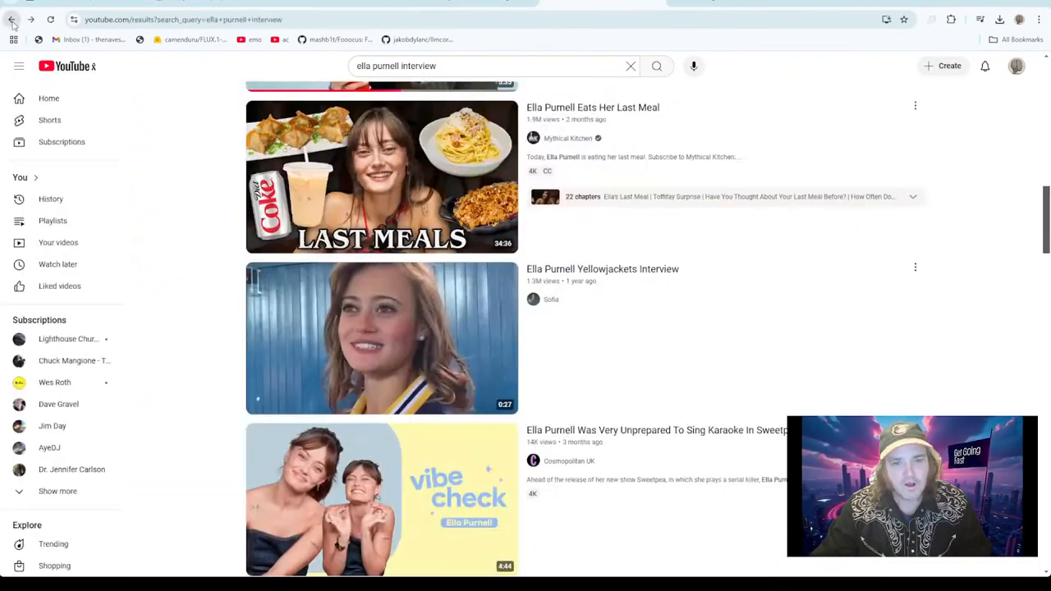
{"action": "scroll", "coordinate": [485, 347], "scroll_direction": "up", "scroll_amount": 8}
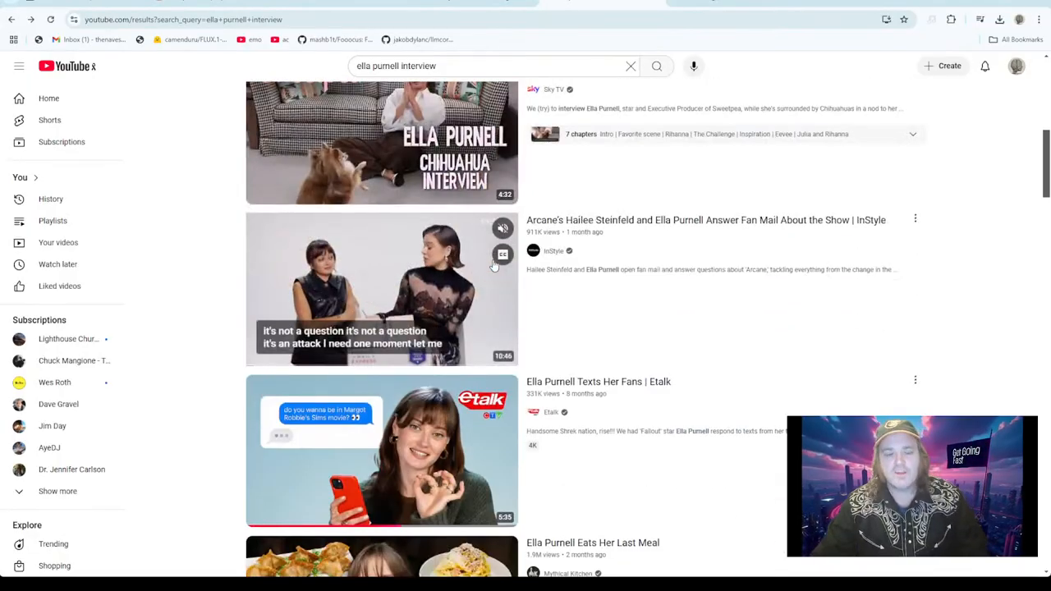
{"action": "scroll", "coordinate": [482, 245], "scroll_direction": "up", "scroll_amount": 2}
{"action": "scroll", "coordinate": [478, 269], "scroll_direction": "up", "scroll_amount": 2}
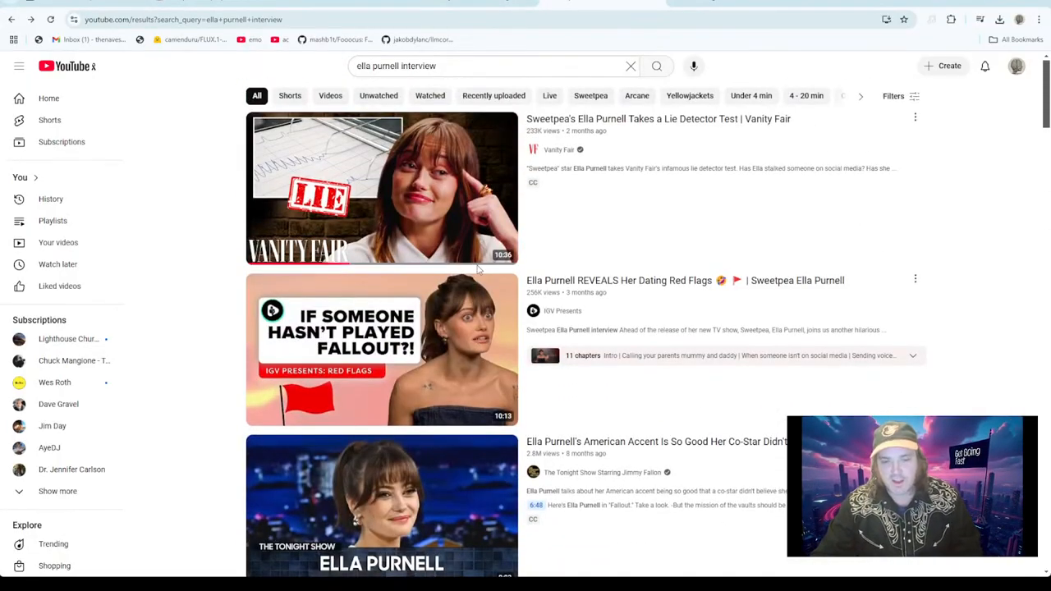
{"action": "left_click", "coordinate": [439, 335]}
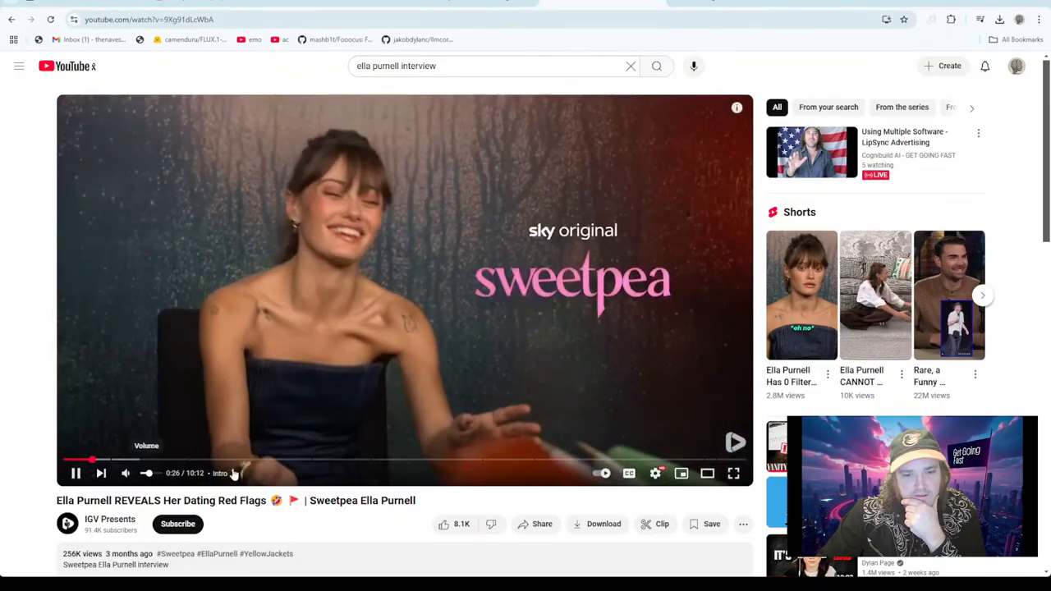
Listen to several passages of the Sweetpea interview to find clear solo speech, and pause playback.
{"action": "left_click", "coordinate": [347, 461]}
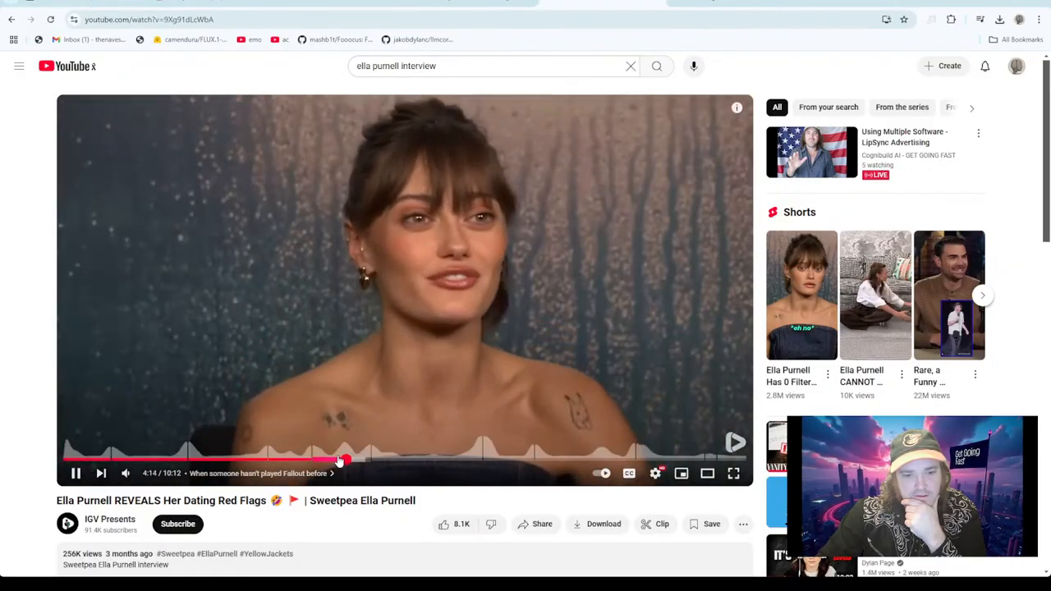
{"action": "left_click_drag", "start_coordinate": [319, 461], "coordinate": [376, 463]}
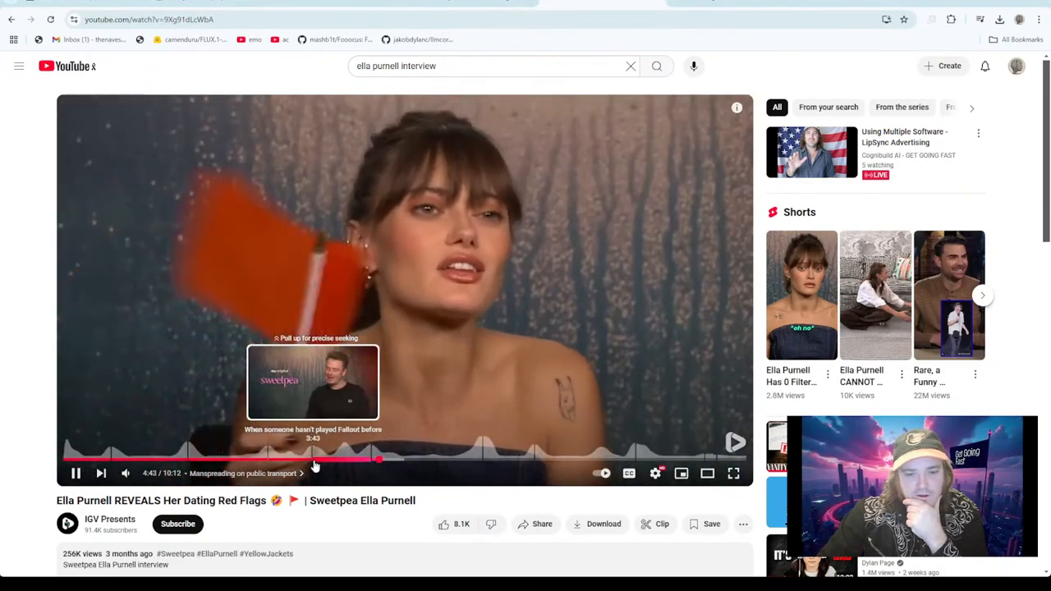
{"action": "left_click", "coordinate": [317, 462]}
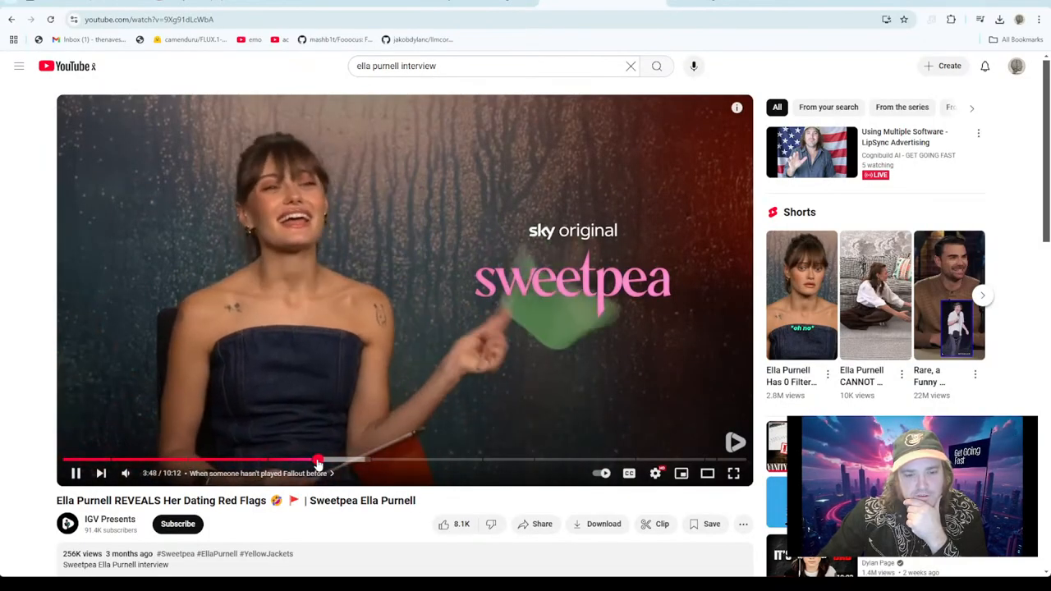
{"action": "left_click", "coordinate": [192, 462]}
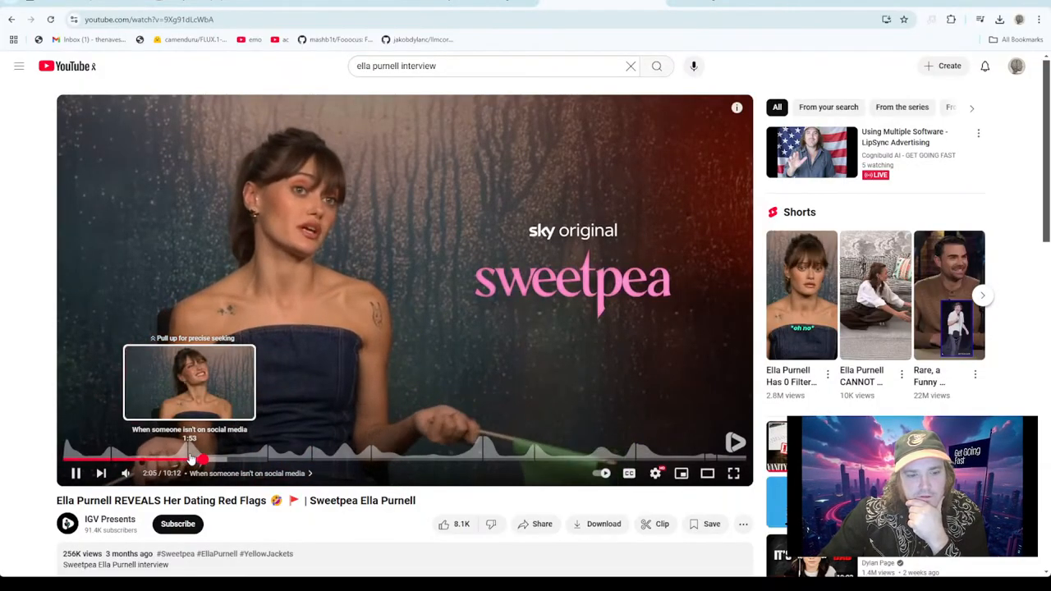
{"action": "left_click_drag", "start_coordinate": [191, 458], "coordinate": [204, 458]}
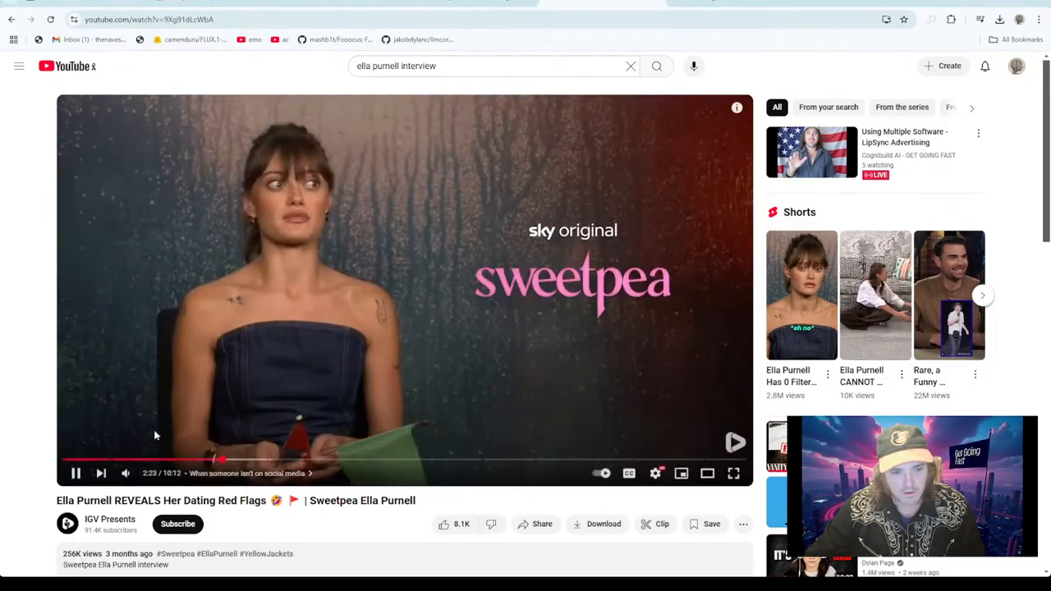
{"action": "left_click", "coordinate": [78, 473]}
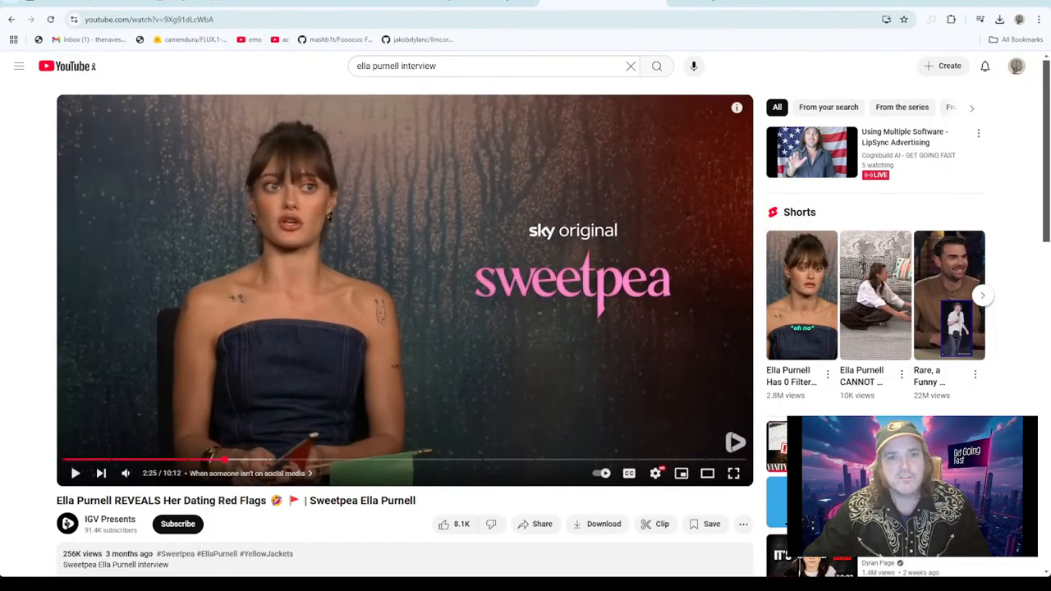
Copy the interview video's URL and open the YouTube Audio Downloader and Trimmer in the E2/F5 TTS PLUS app.
{"action": "left_click", "coordinate": [271, 23]}
{"action": "key", "text": "ctrl+c"}
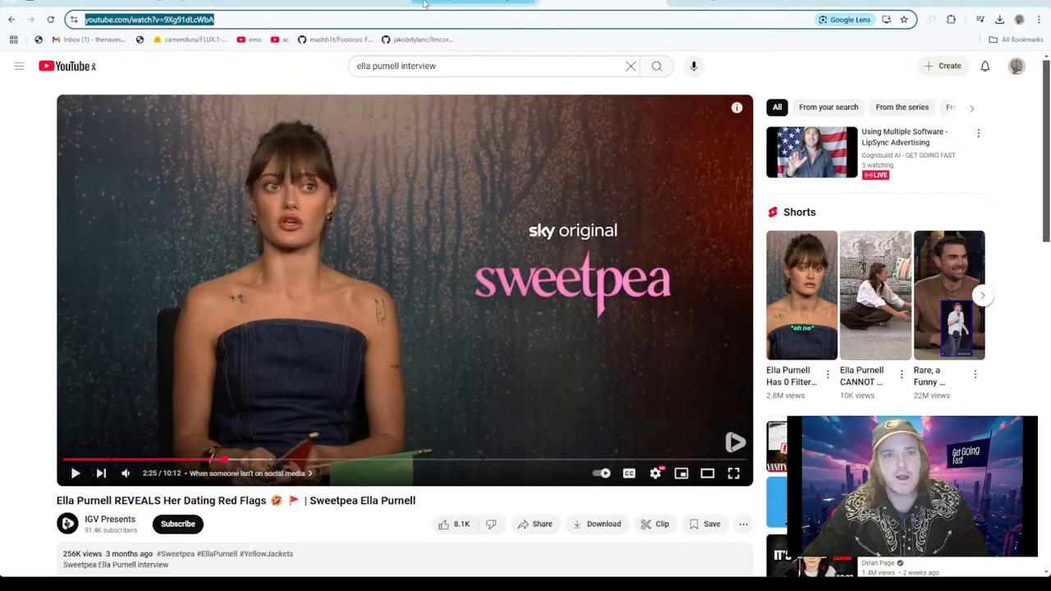
{"action": "left_click", "coordinate": [443, 4]}
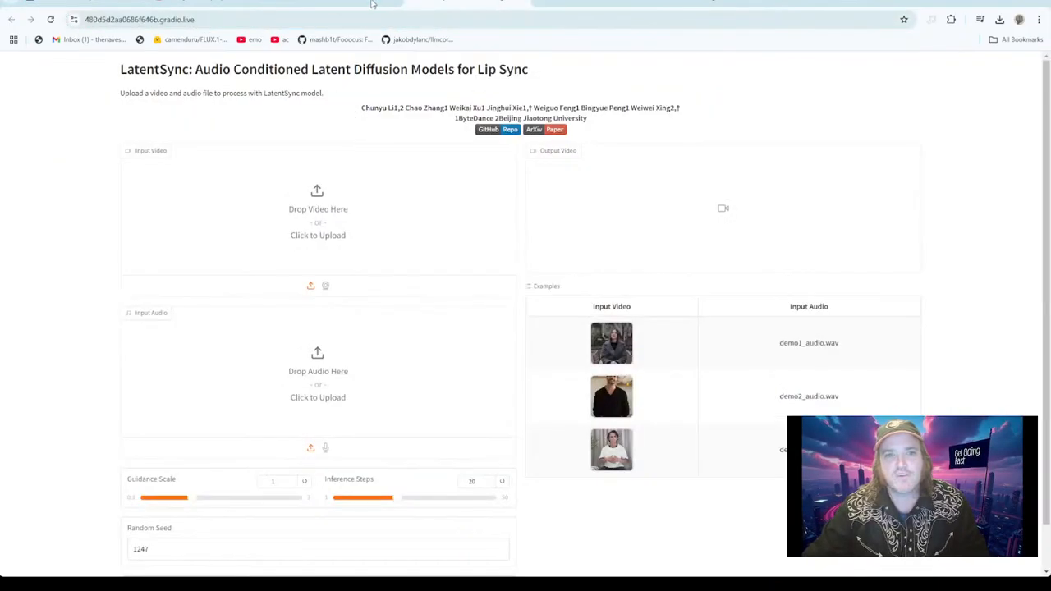
{"action": "left_click", "coordinate": [338, 4]}
{"action": "scroll", "coordinate": [435, 117], "scroll_direction": "up", "scroll_amount": 10}
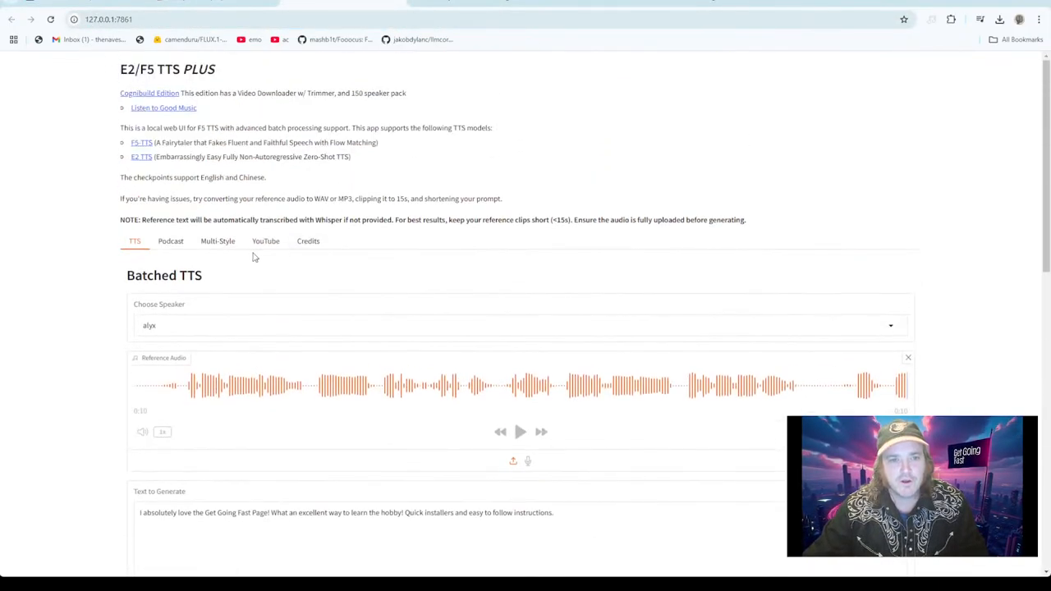
{"action": "left_click", "coordinate": [266, 242]}
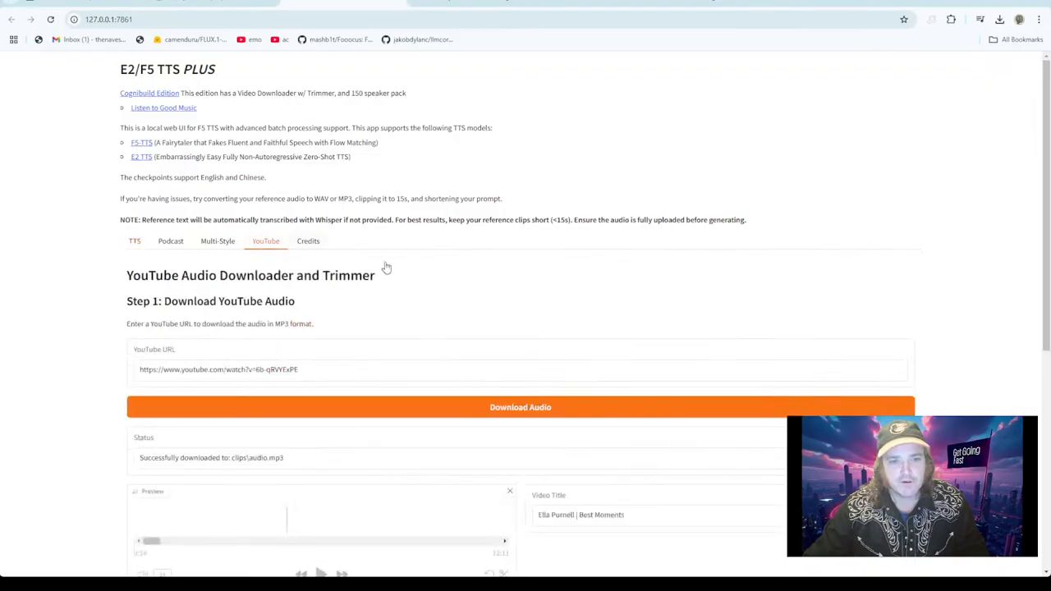
{"action": "triple_click", "coordinate": [323, 363]}
{"action": "key", "text": "ctrl+v"}
{"action": "left_click", "coordinate": [475, 408]}
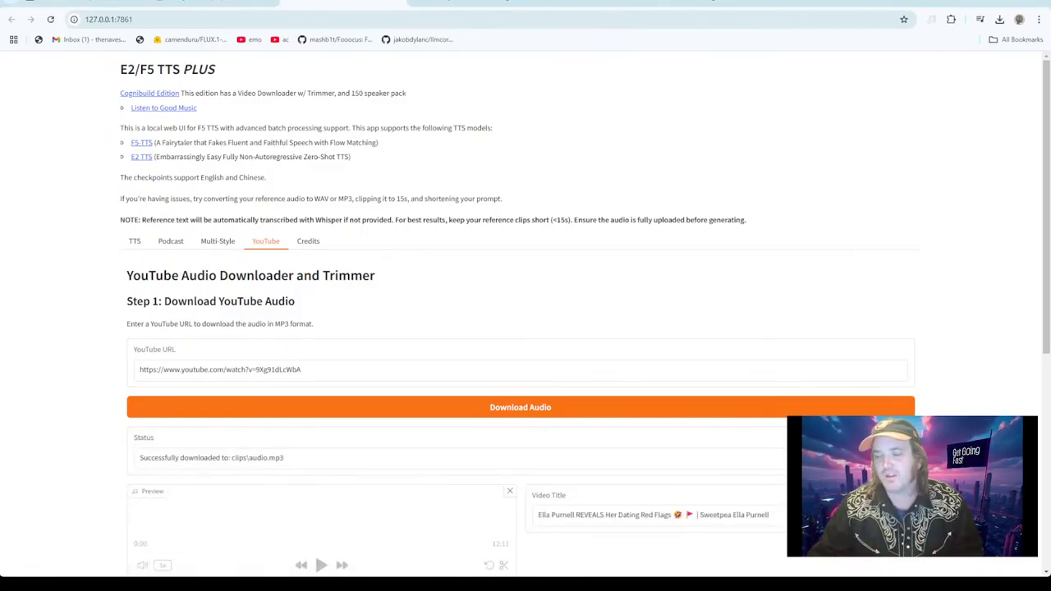
Play the first few seconds of the downloaded interview audio and pause it.
{"action": "scroll", "coordinate": [448, 397], "scroll_direction": "down", "scroll_amount": 3}
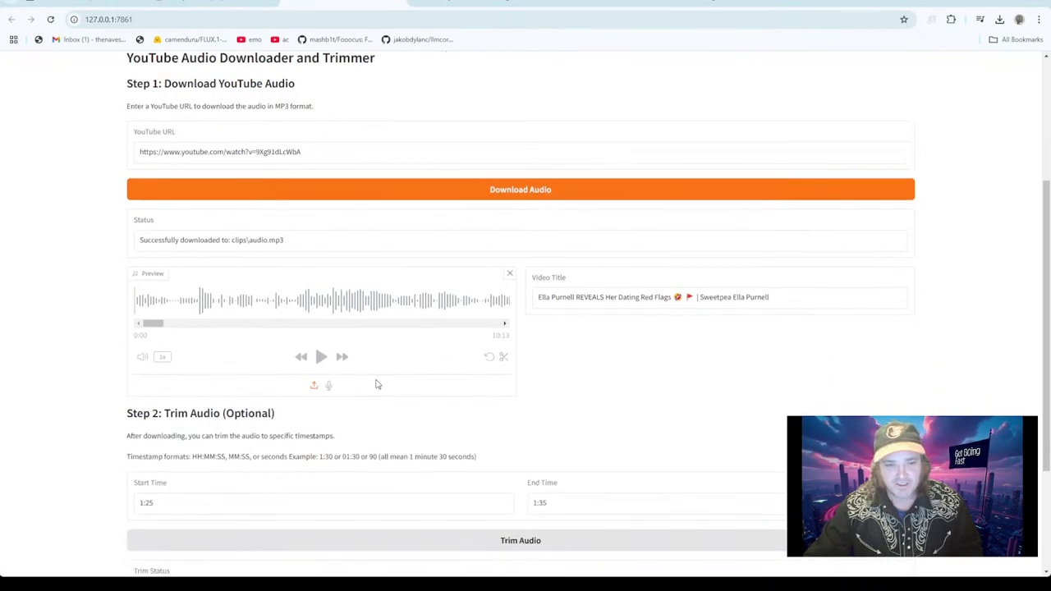
{"action": "left_click", "coordinate": [321, 355]}
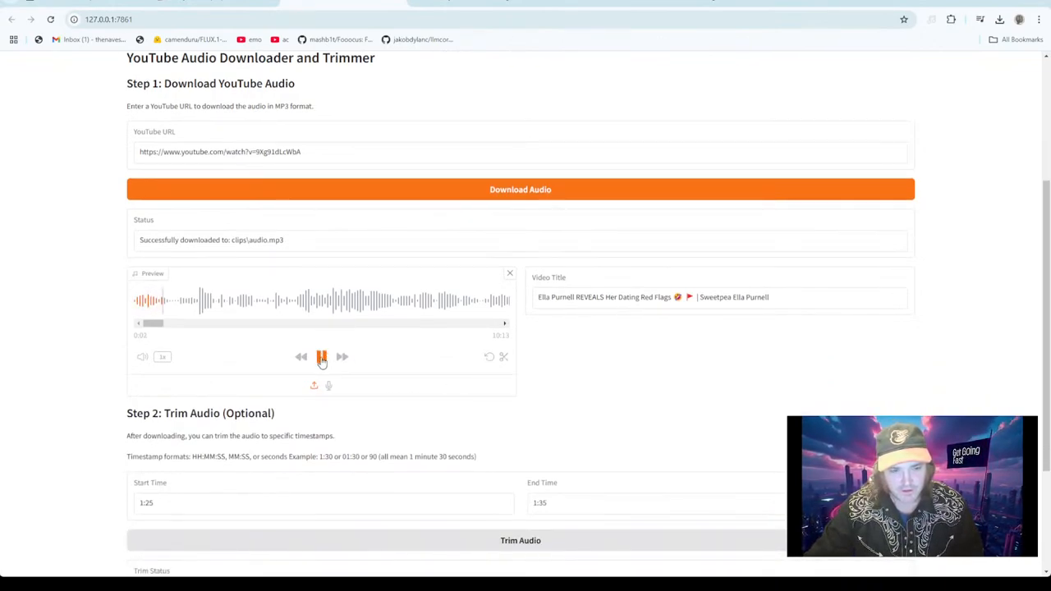
{"action": "left_click", "coordinate": [322, 360]}
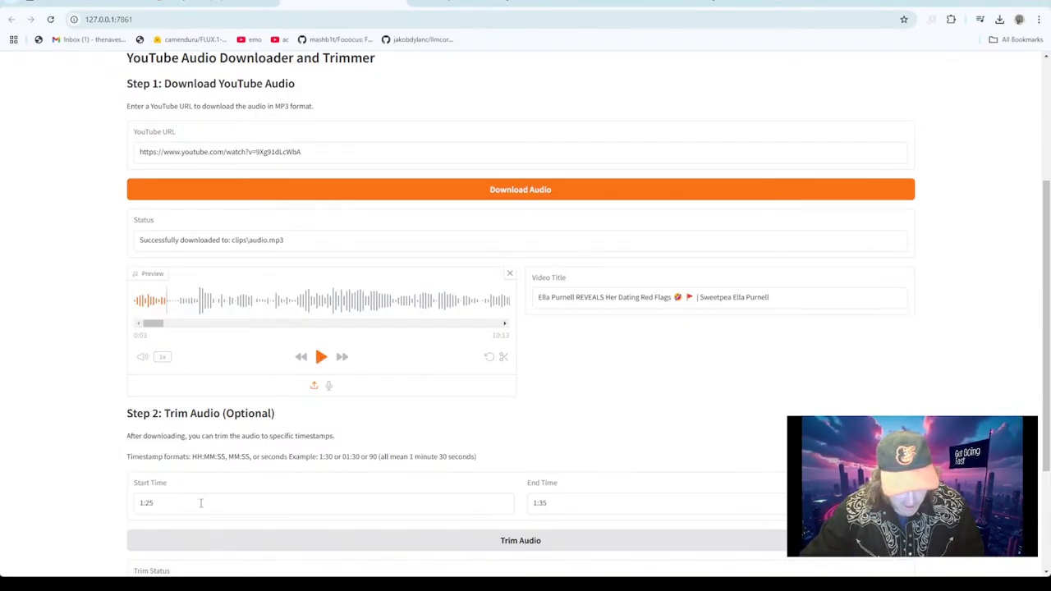
Trim the downloaded audio from start time 1:58 to end time 2:17.
{"action": "left_click_drag", "start_coordinate": [174, 511], "coordinate": [83, 504]}
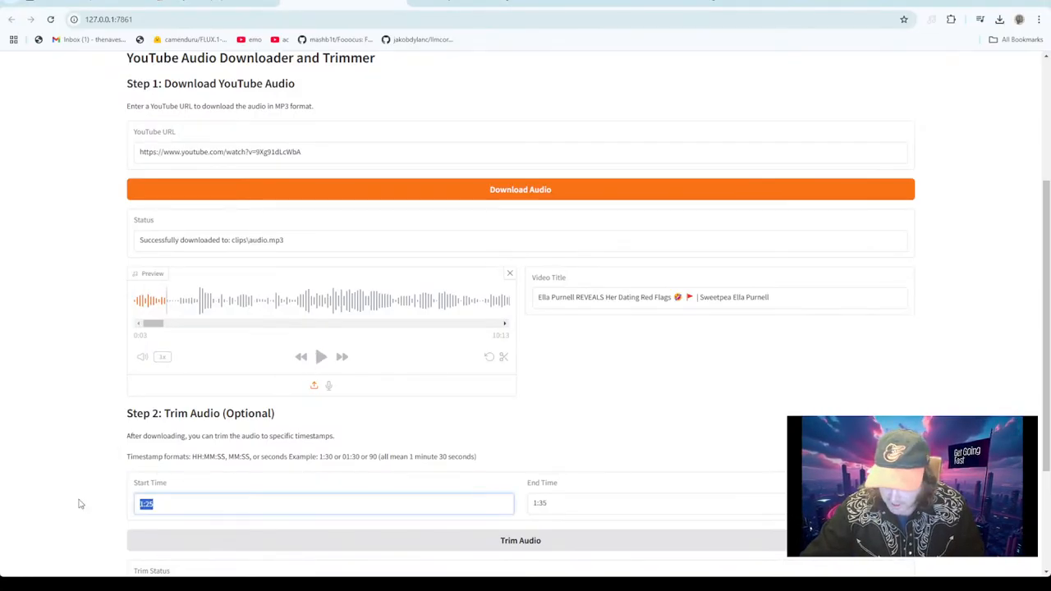
{"action": "key", "text": "Right"}
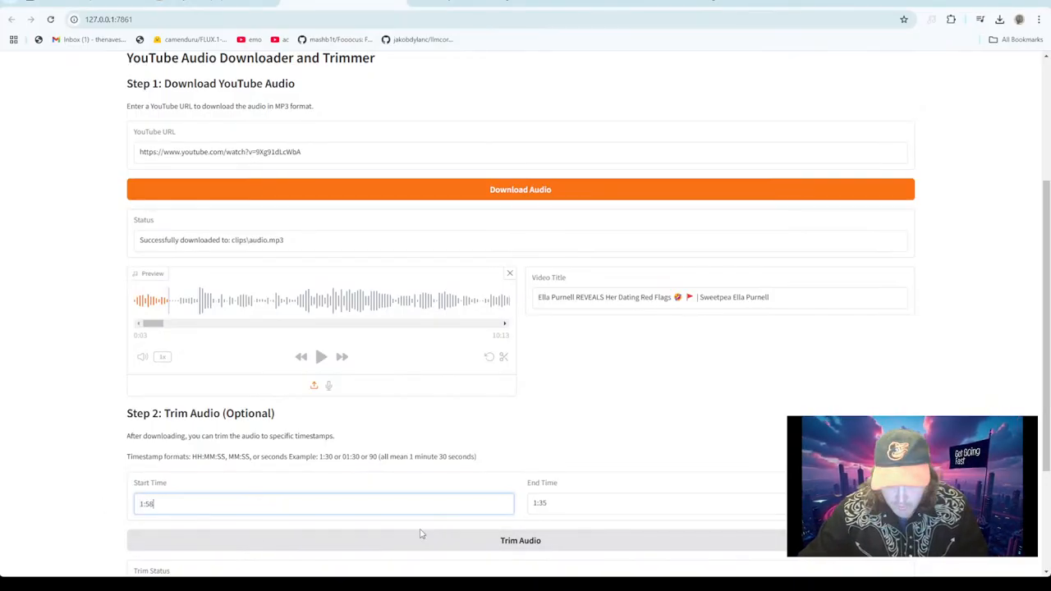
{"action": "left_click_drag", "start_coordinate": [548, 504], "coordinate": [516, 508]}
{"action": "type", "text": "2:17"}
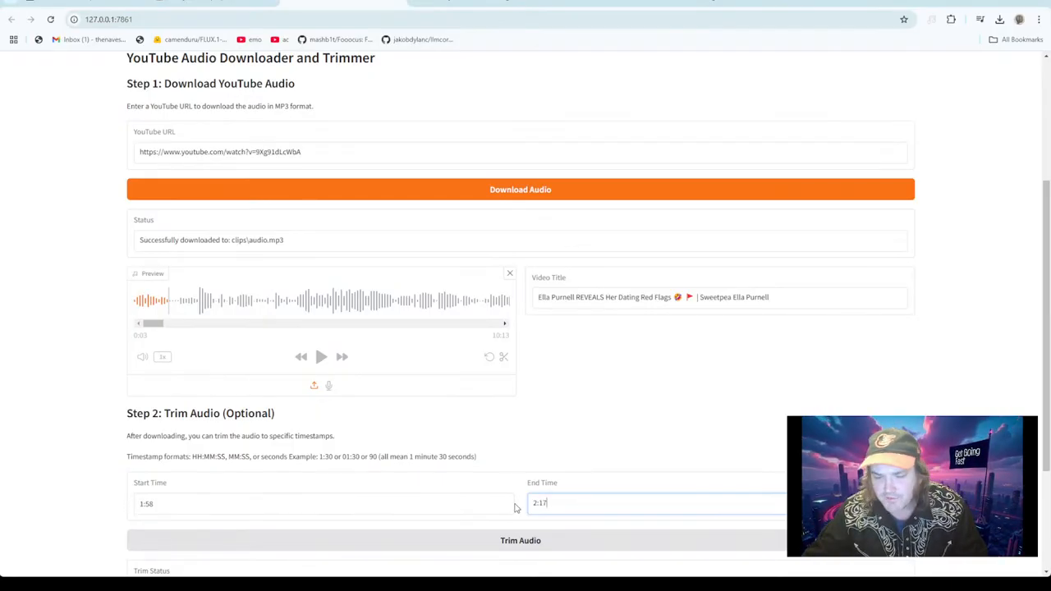
{"action": "scroll", "coordinate": [546, 446], "scroll_direction": "down", "scroll_amount": 2}
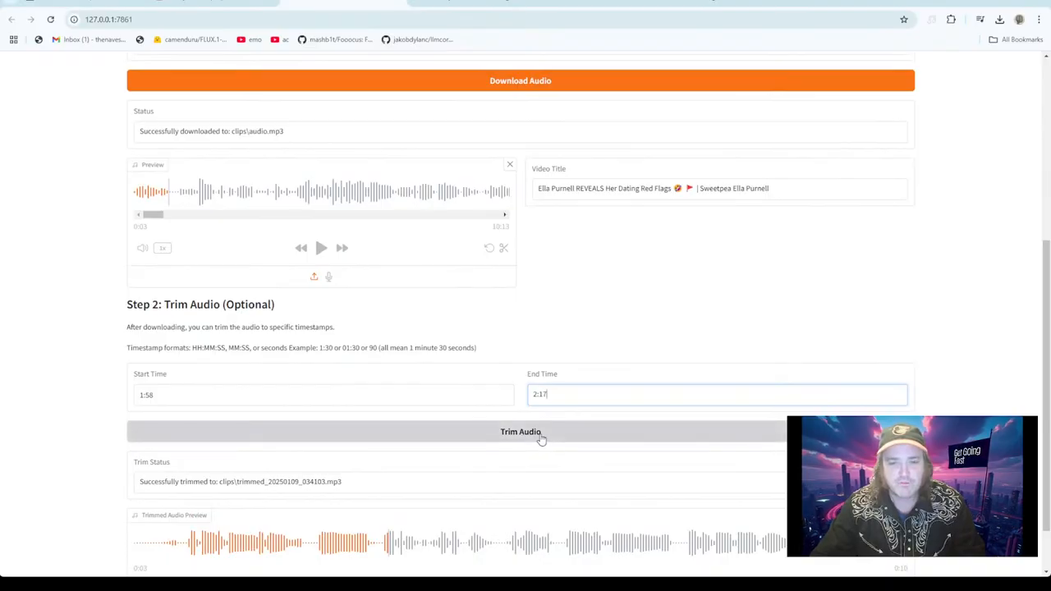
{"action": "left_click", "coordinate": [541, 440]}
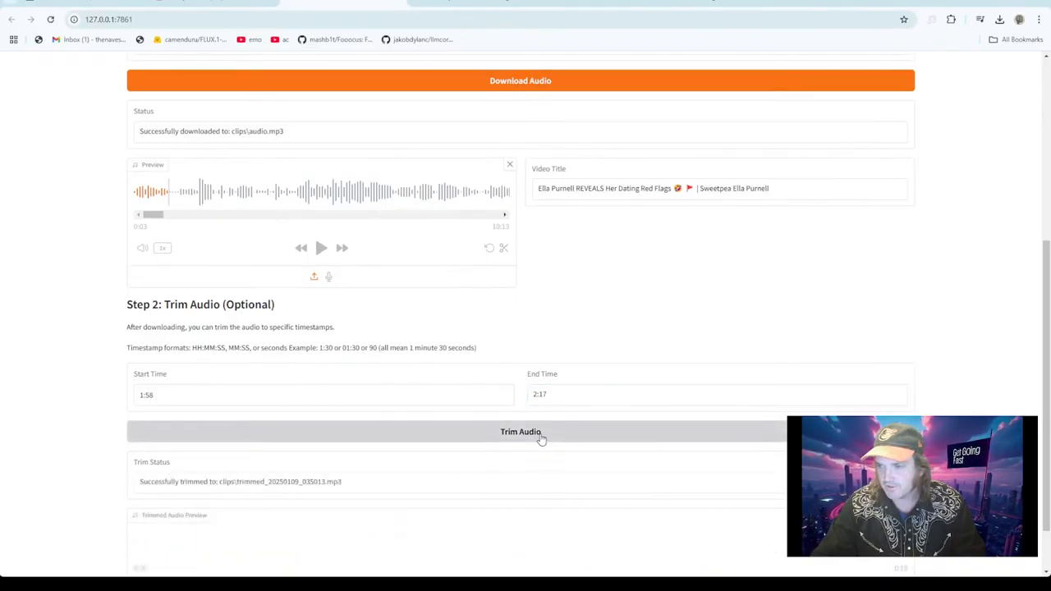
Listen to the trimmed audio clip and download it.
{"action": "scroll", "coordinate": [542, 440], "scroll_direction": "down", "scroll_amount": 1}
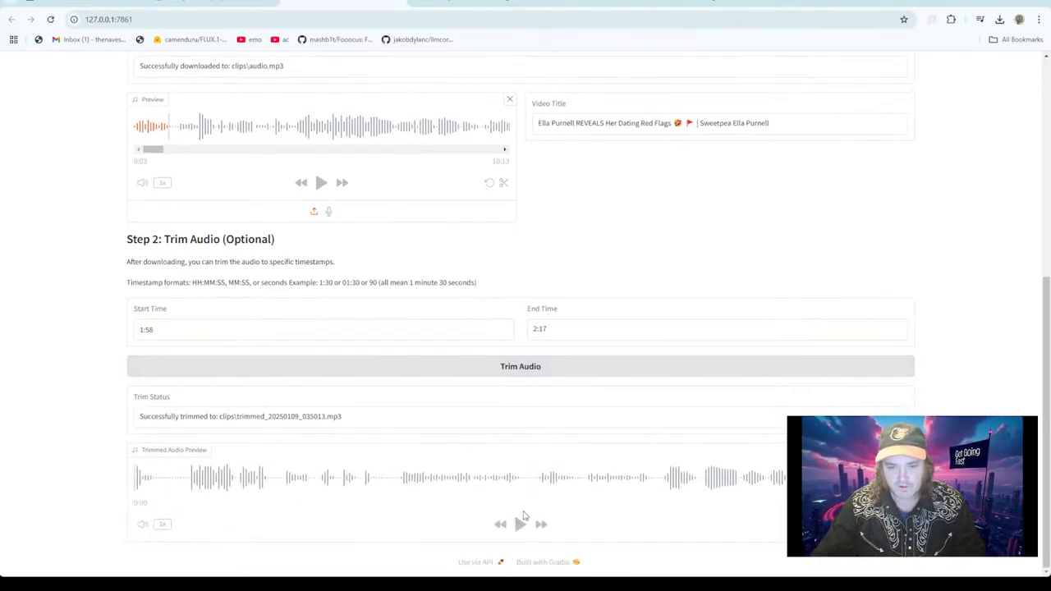
{"action": "left_click", "coordinate": [521, 524]}
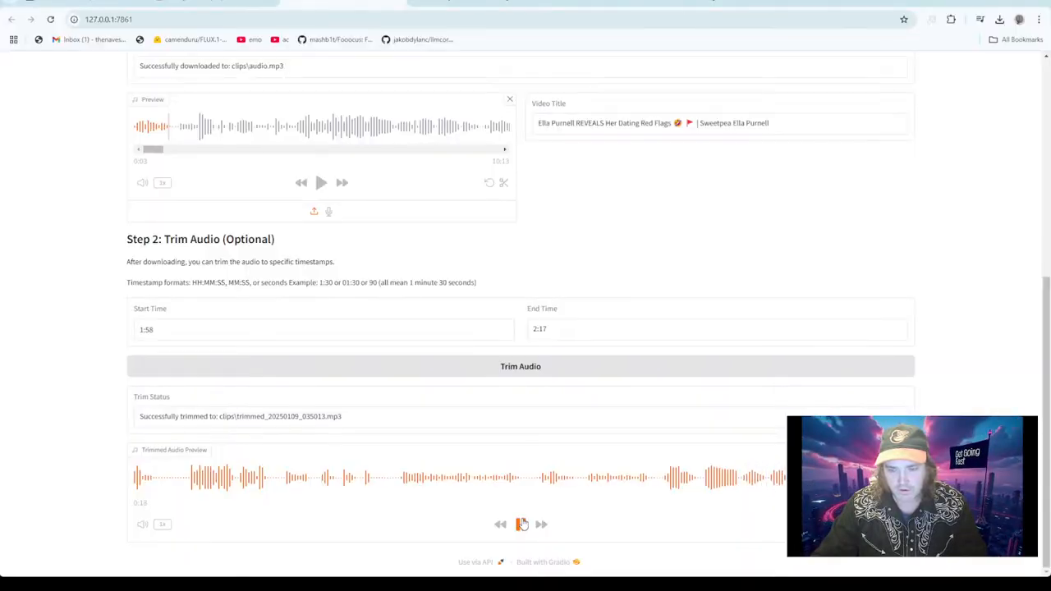
{"action": "left_click", "coordinate": [521, 524]}
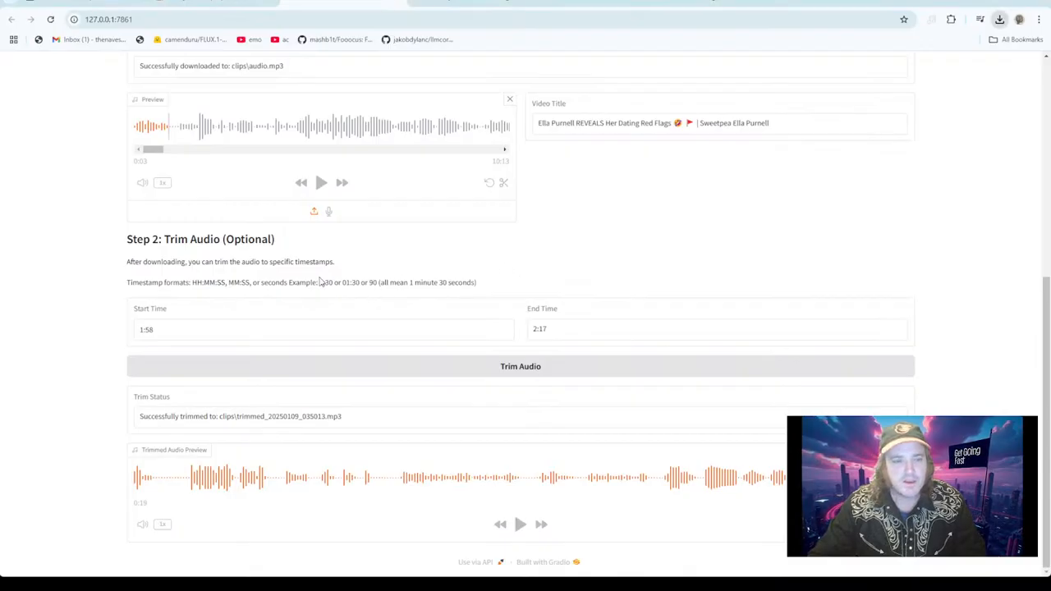
Replace the reference audio in Batched TTS with the trimmed interview clip and play it to check the voice.
{"action": "scroll", "coordinate": [188, 230], "scroll_direction": "up", "scroll_amount": 5}
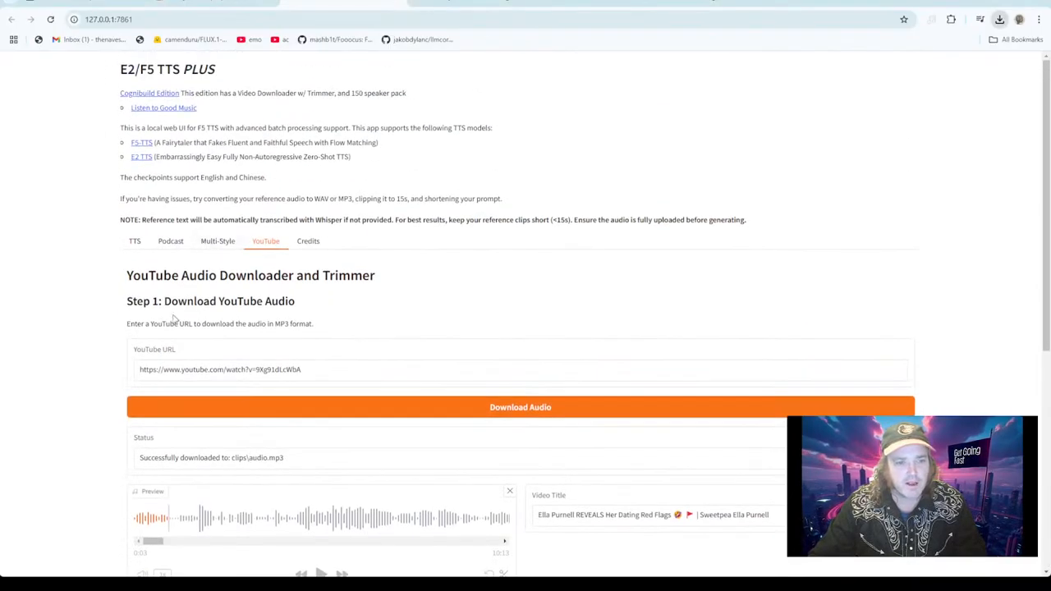
{"action": "left_click", "coordinate": [134, 243]}
{"action": "left_click", "coordinate": [908, 358]}
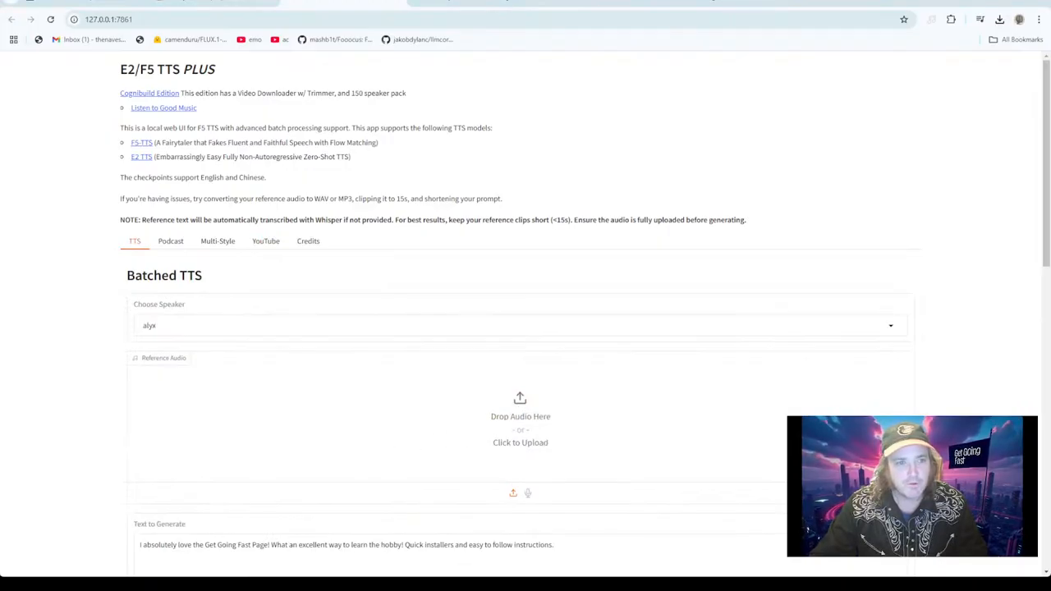
{"action": "left_click", "coordinate": [521, 432]}
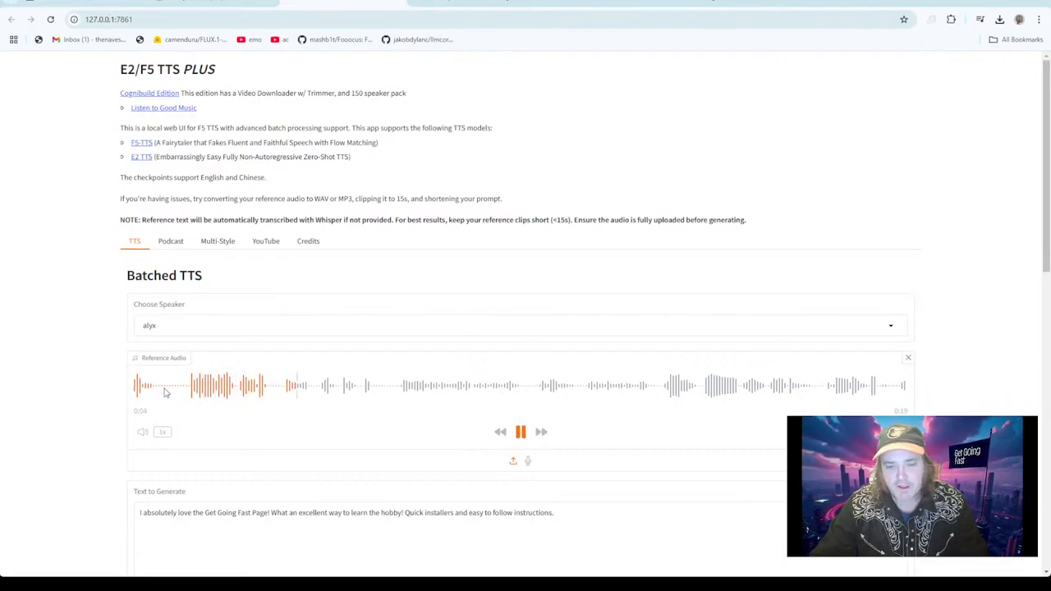
Stop the reference playback, synthesize the Get Going Fast Page text with E2-TTS and listen to the generated audio.
{"action": "scroll", "coordinate": [427, 400], "scroll_direction": "down", "scroll_amount": 3}
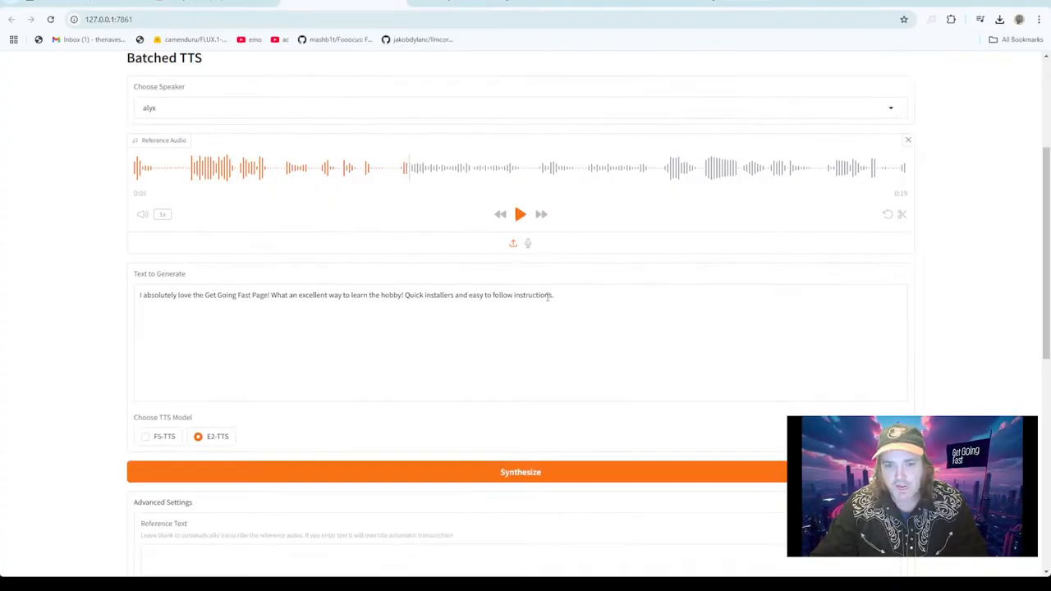
{"action": "left_click", "coordinate": [555, 470]}
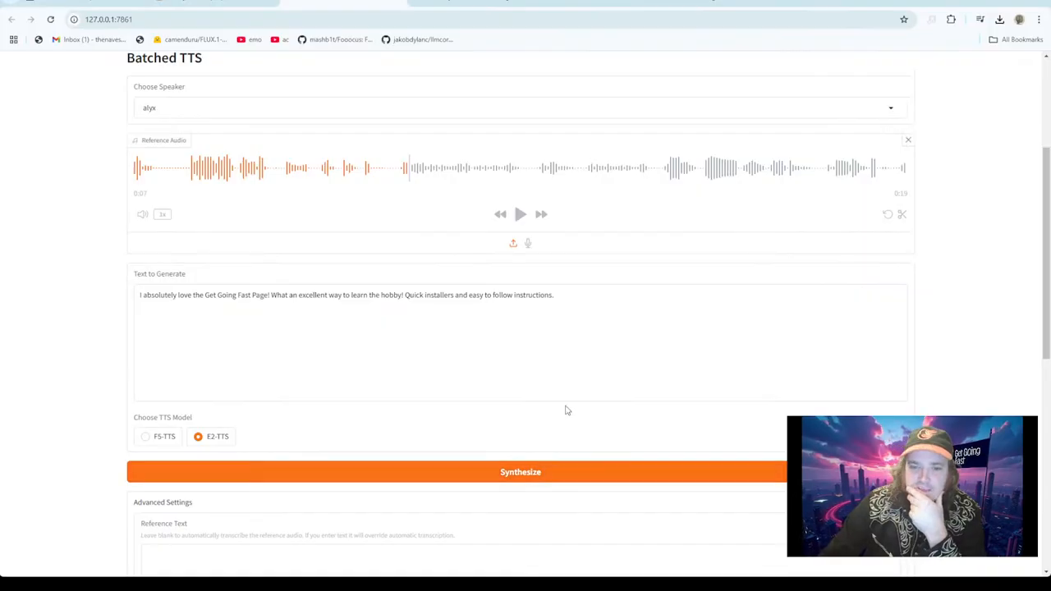
{"action": "scroll", "coordinate": [565, 410], "scroll_direction": "down", "scroll_amount": 5}
{"action": "left_click", "coordinate": [522, 379]}
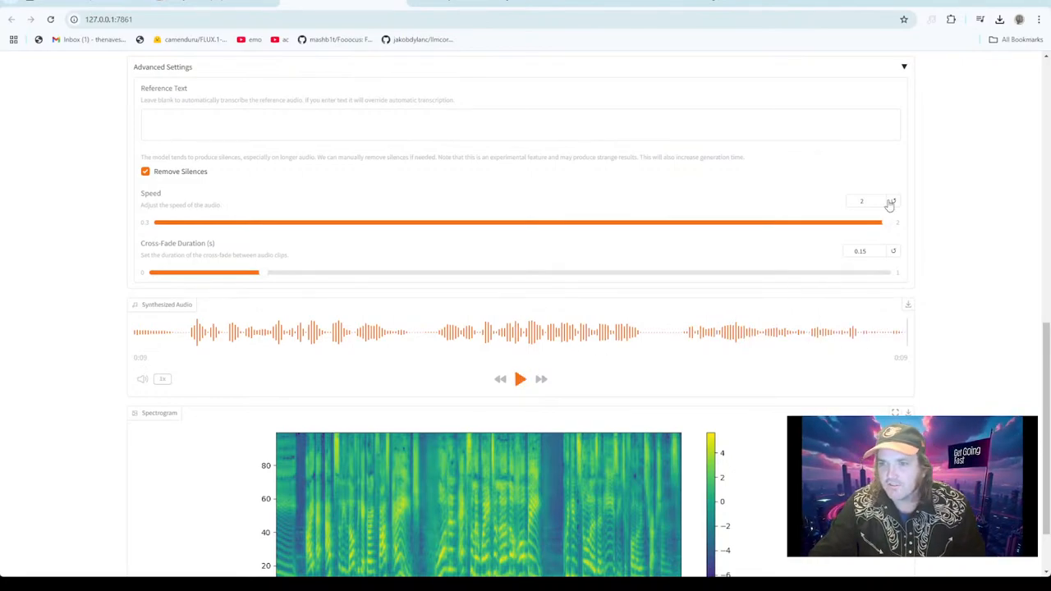
Set the speech speed to 0.8 and synthesize the text again.
{"action": "left_click_drag", "start_coordinate": [888, 228], "coordinate": [416, 237]}
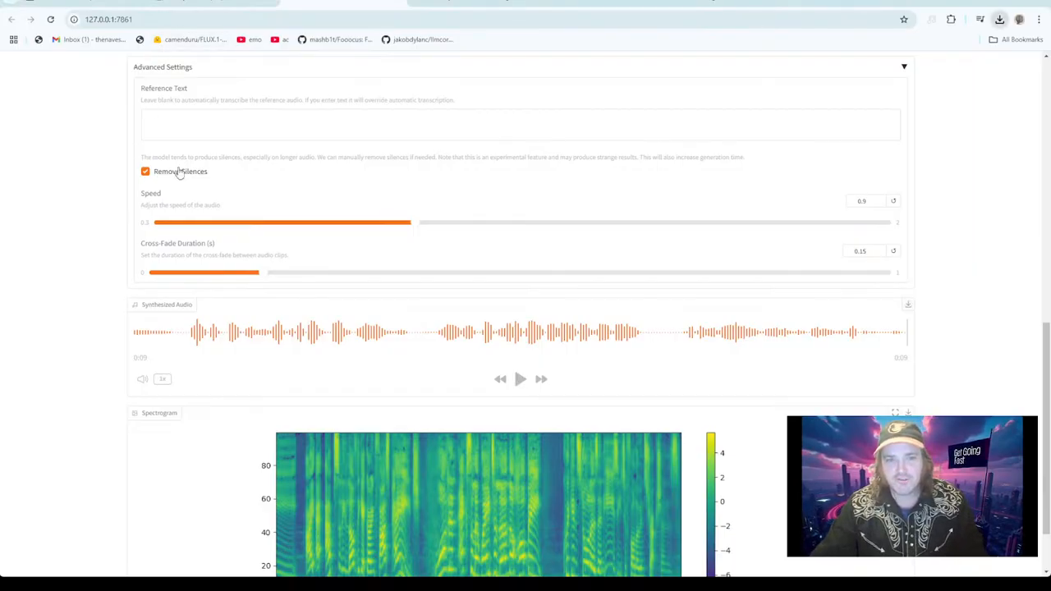
{"action": "left_click_drag", "start_coordinate": [410, 216], "coordinate": [369, 223]}
{"action": "scroll", "coordinate": [472, 181], "scroll_direction": "up", "scroll_amount": 2}
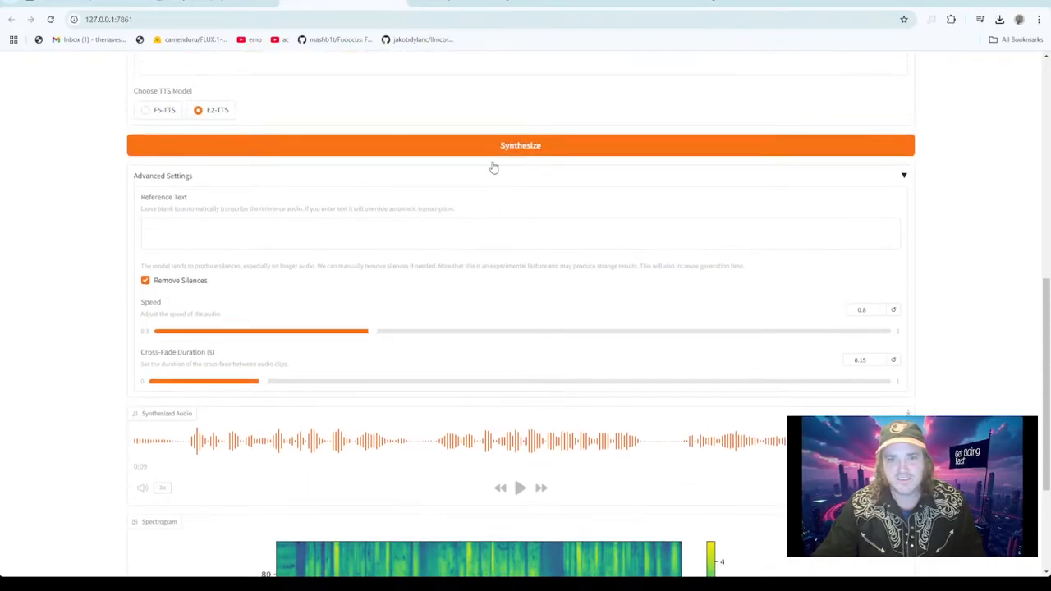
{"action": "left_click", "coordinate": [502, 145]}
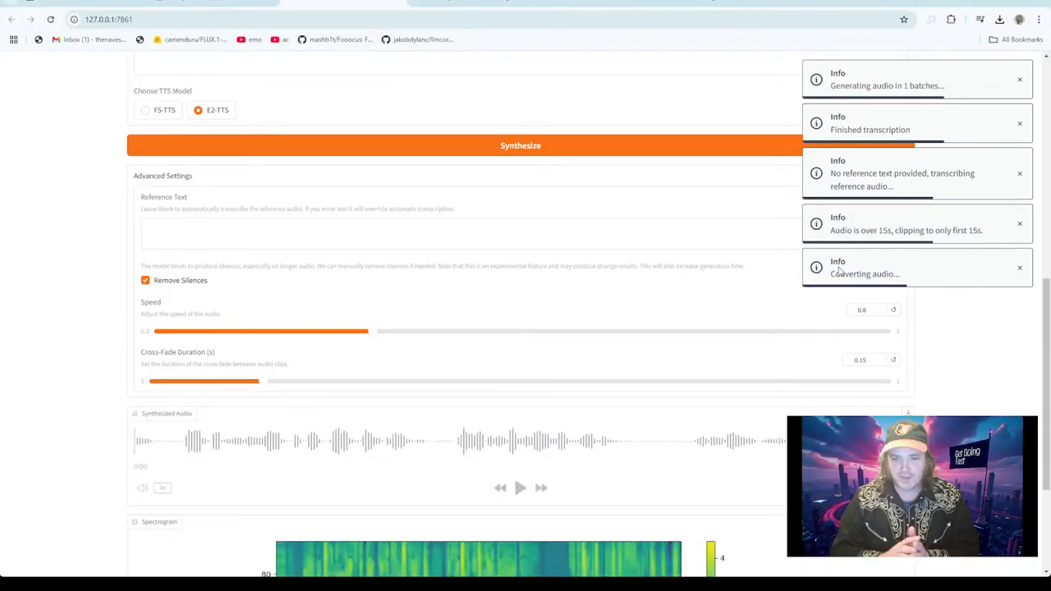
Listen to the newly synthesized audio, replay its beginning and pause it.
{"action": "scroll", "coordinate": [849, 357], "scroll_direction": "up", "scroll_amount": 1}
{"action": "scroll", "coordinate": [650, 441], "scroll_direction": "down", "scroll_amount": 3}
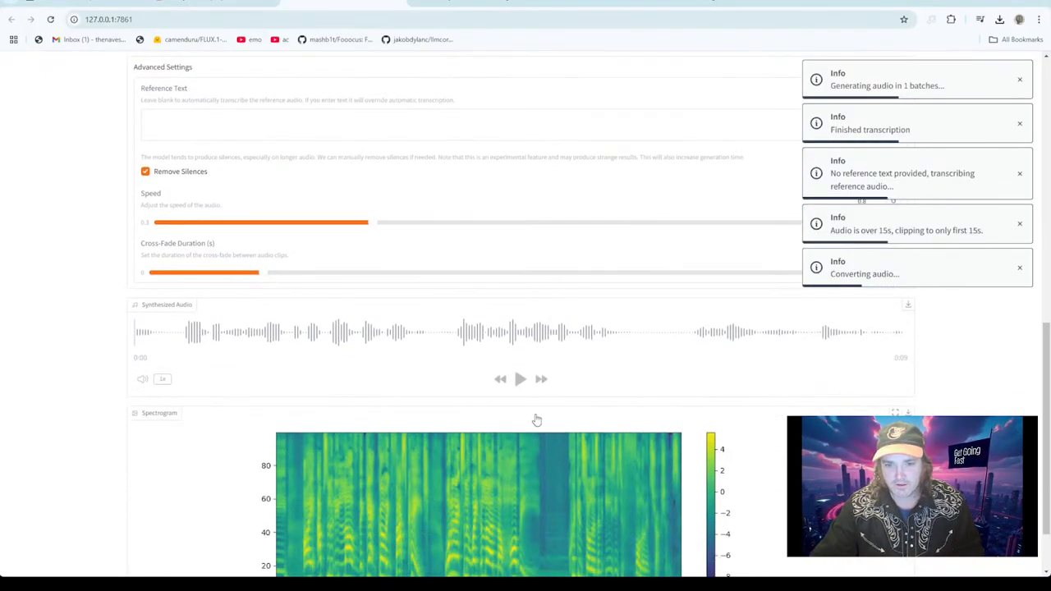
{"action": "left_click", "coordinate": [522, 380]}
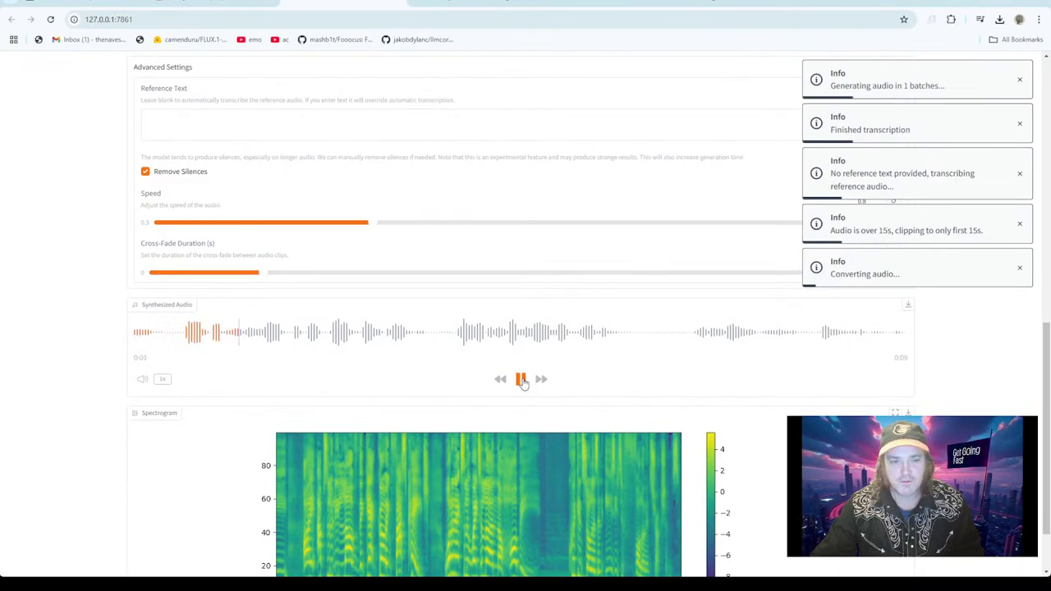
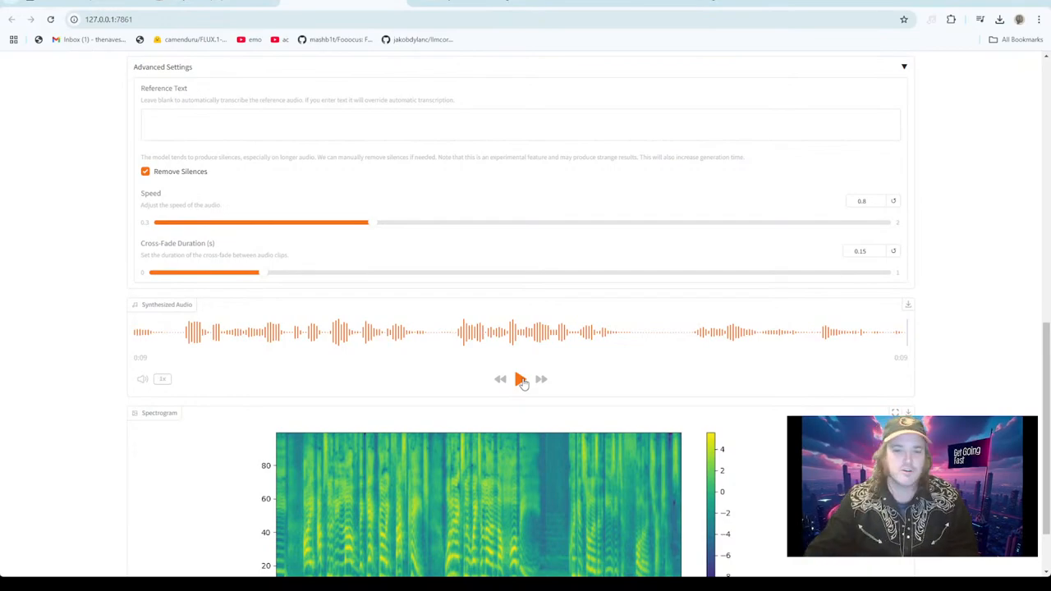
{"action": "scroll", "coordinate": [522, 384], "scroll_direction": "down", "scroll_amount": 1}
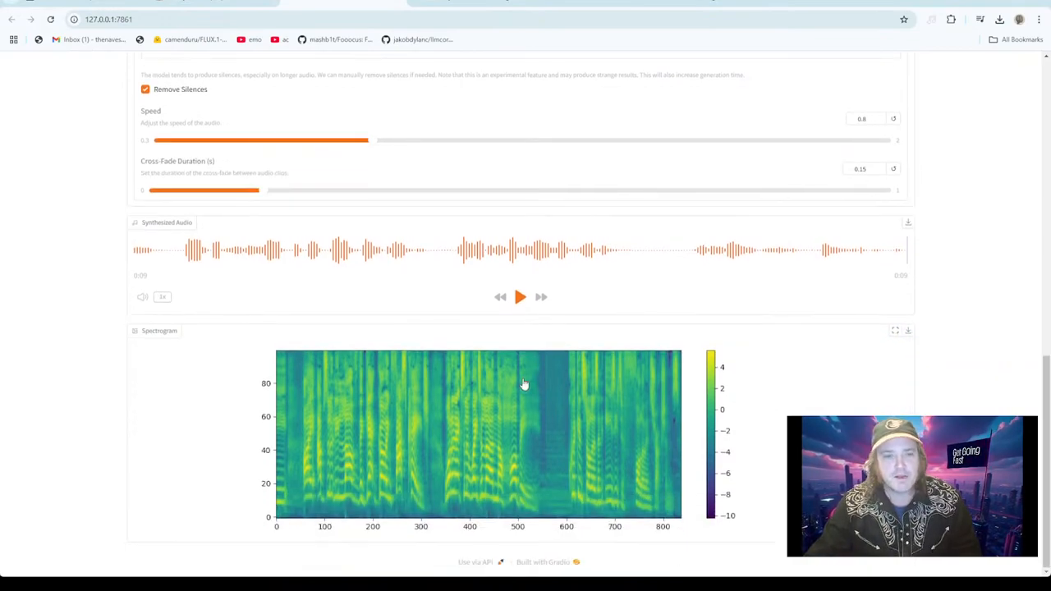
{"action": "left_click", "coordinate": [521, 297]}
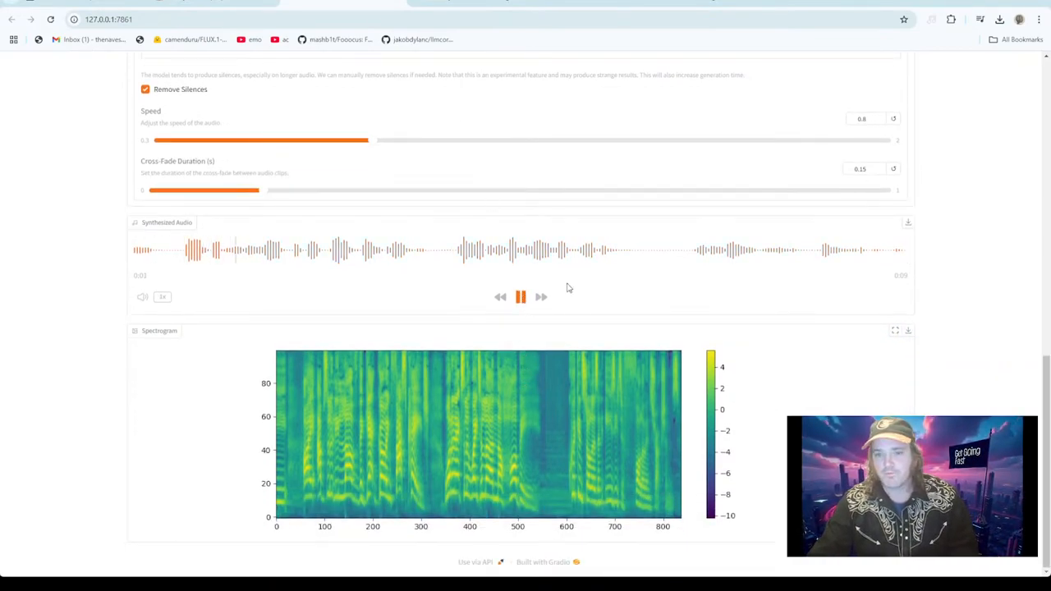
{"action": "left_click", "coordinate": [522, 300]}
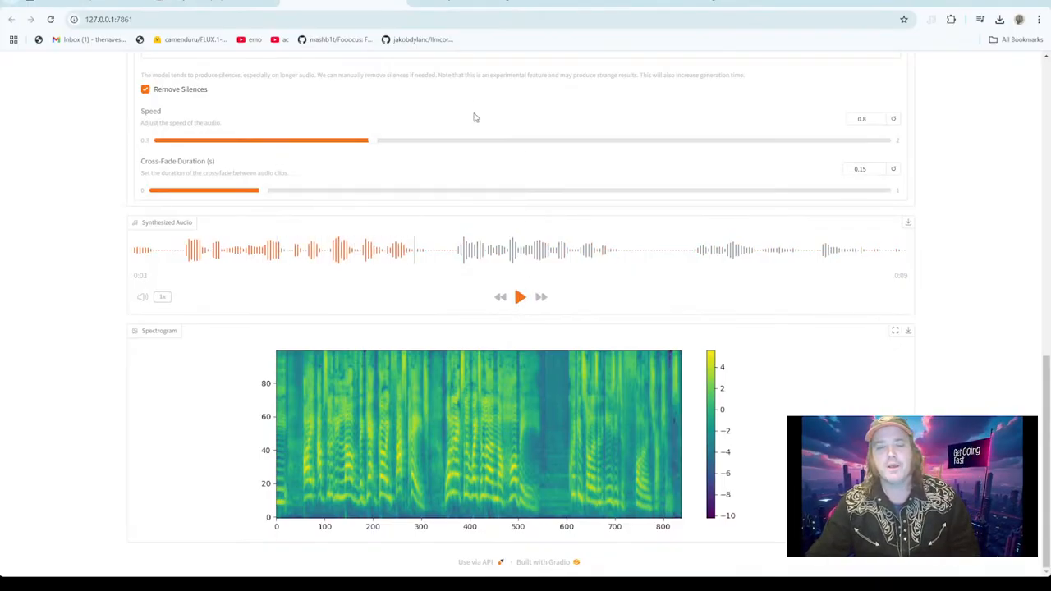
Switch to File Explorer, open the windinstall folder under D:\staging\latentsync and select install-latentsync-windows.bat.
{"action": "left_click", "coordinate": [468, 3]}
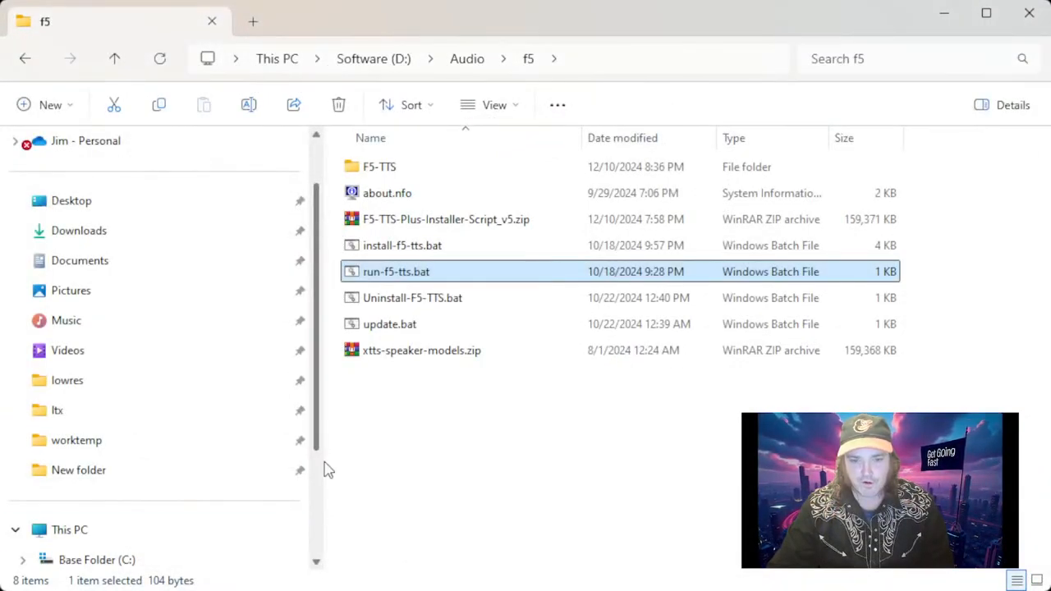
{"action": "left_click", "coordinate": [374, 58]}
{"action": "scroll", "coordinate": [389, 441], "scroll_direction": "down", "scroll_amount": 4}
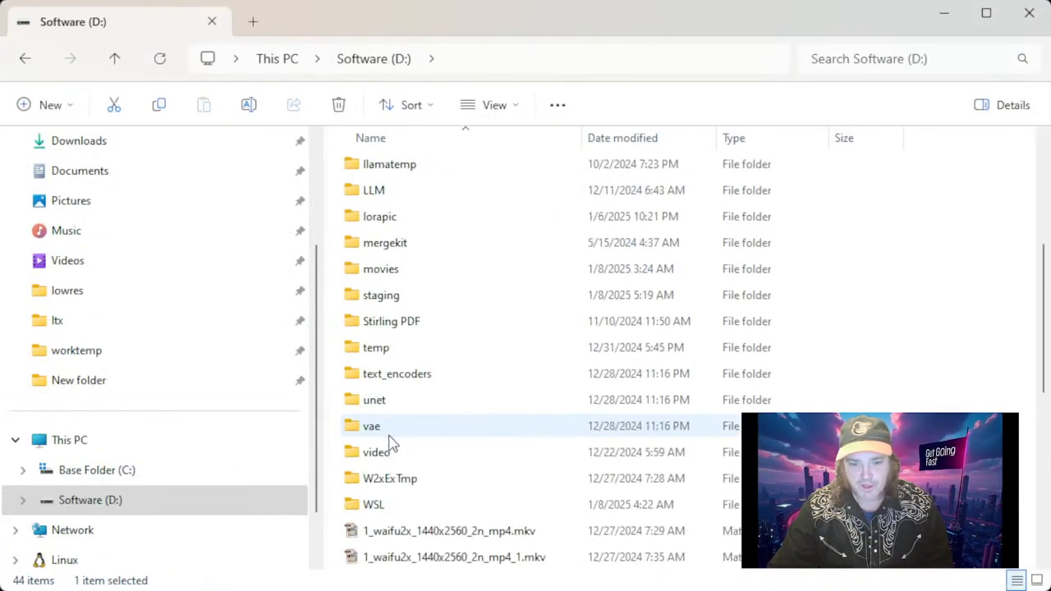
{"action": "double_click", "coordinate": [401, 296]}
{"action": "double_click", "coordinate": [402, 217]}
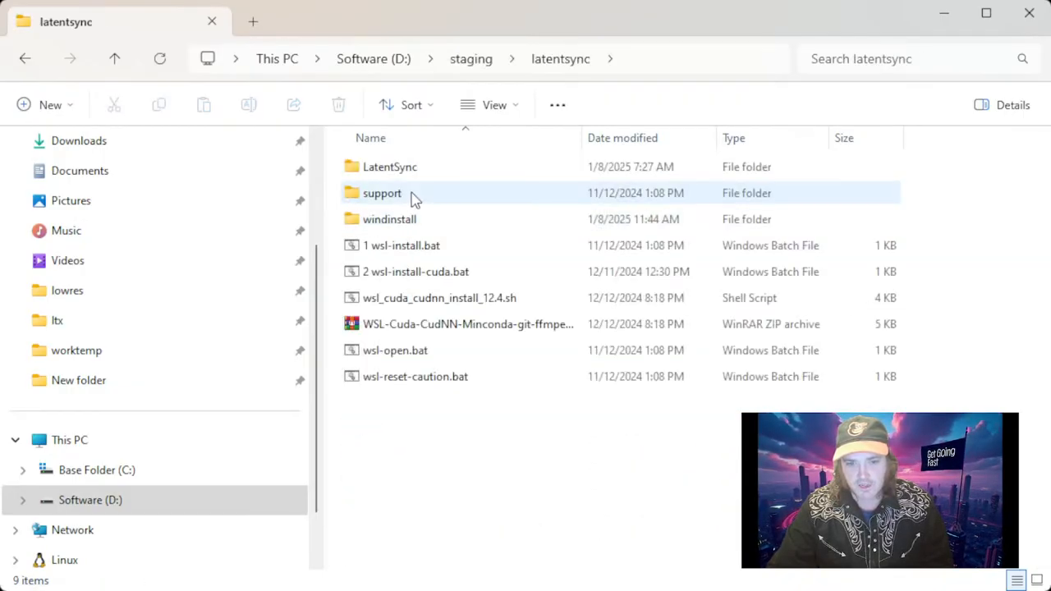
{"action": "double_click", "coordinate": [413, 220]}
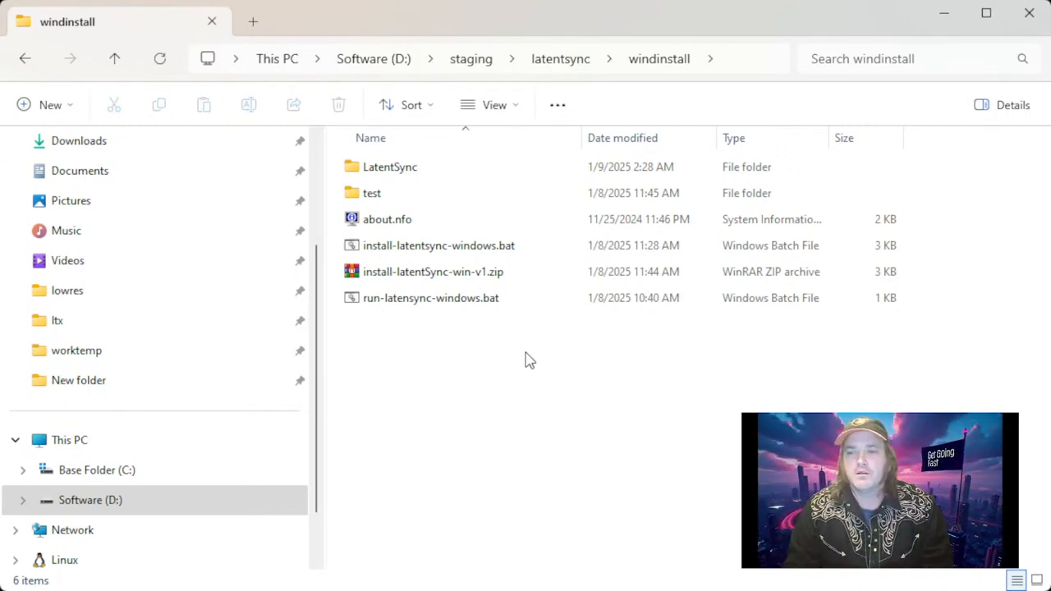
{"action": "left_click", "coordinate": [425, 249]}
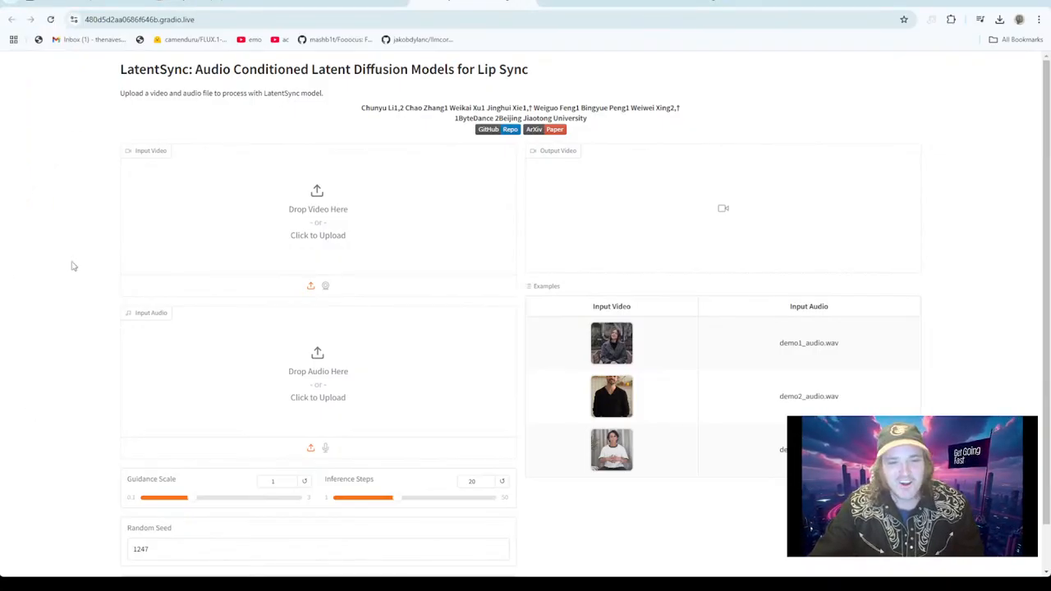
Load the portrait video of the woman in the red hat as the input video on the LatentSync page.
{"action": "left_click_drag", "start_coordinate": [312, 210], "coordinate": [310, 215]}
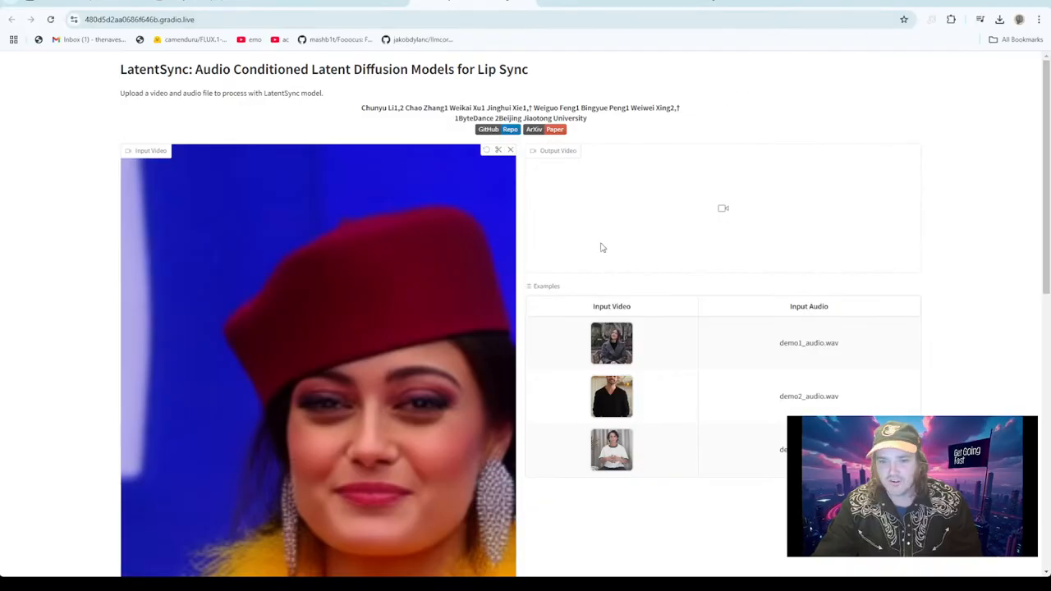
{"action": "scroll", "coordinate": [487, 254], "scroll_direction": "down", "scroll_amount": 5}
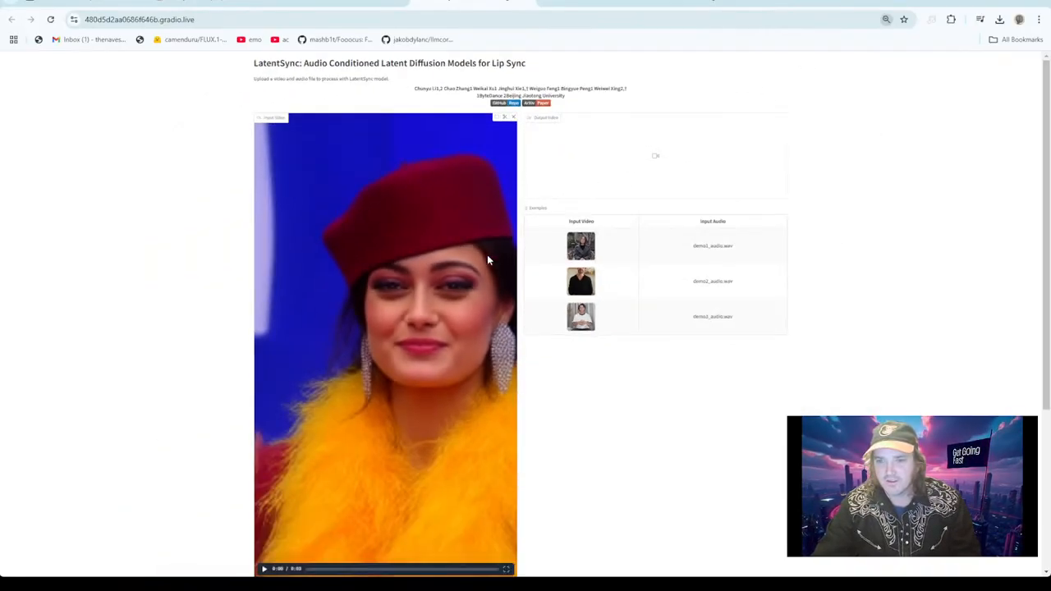
{"action": "scroll", "coordinate": [487, 254], "scroll_direction": "up", "scroll_amount": 2}
{"action": "scroll", "coordinate": [487, 261], "scroll_direction": "up", "scroll_amount": 4}
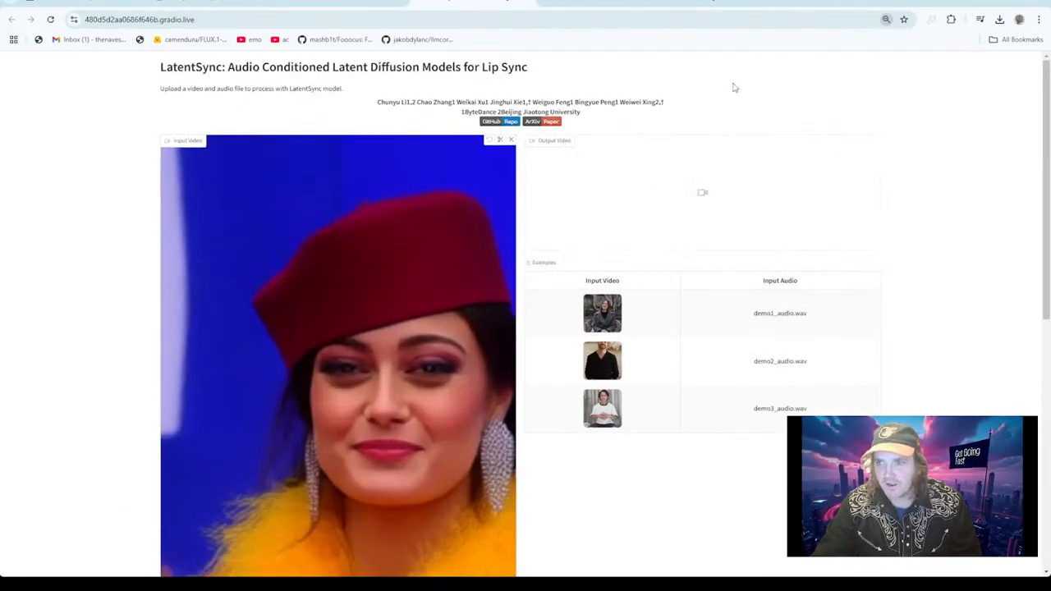
{"action": "scroll", "coordinate": [450, 281], "scroll_direction": "down", "scroll_amount": 8}
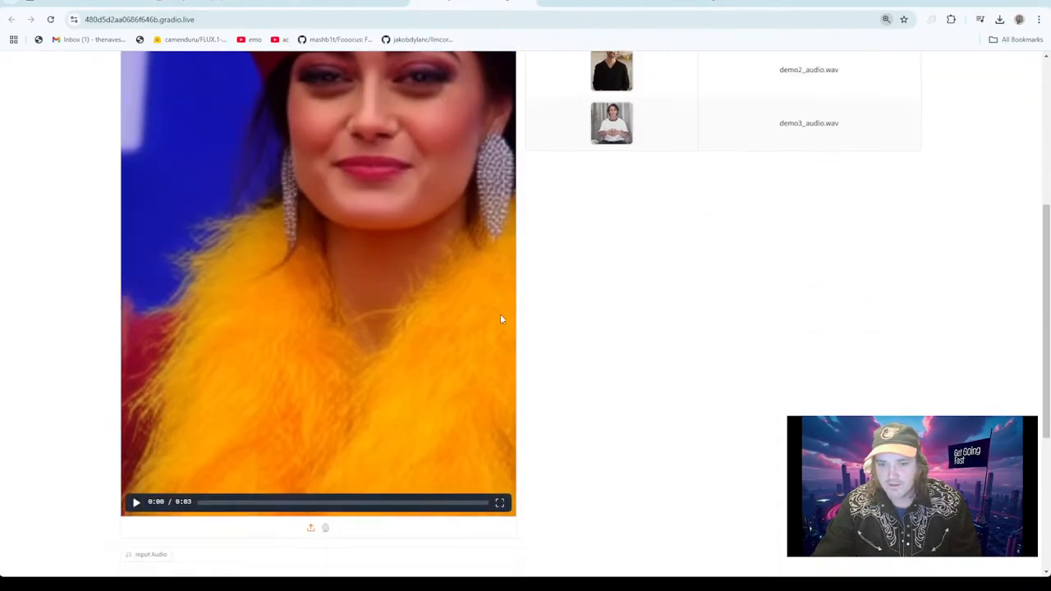
Play the loaded portrait video in the input video preview and watch the woman's face.
{"action": "scroll", "coordinate": [479, 307], "scroll_direction": "up", "scroll_amount": 3}
{"action": "left_click", "coordinate": [136, 428]}
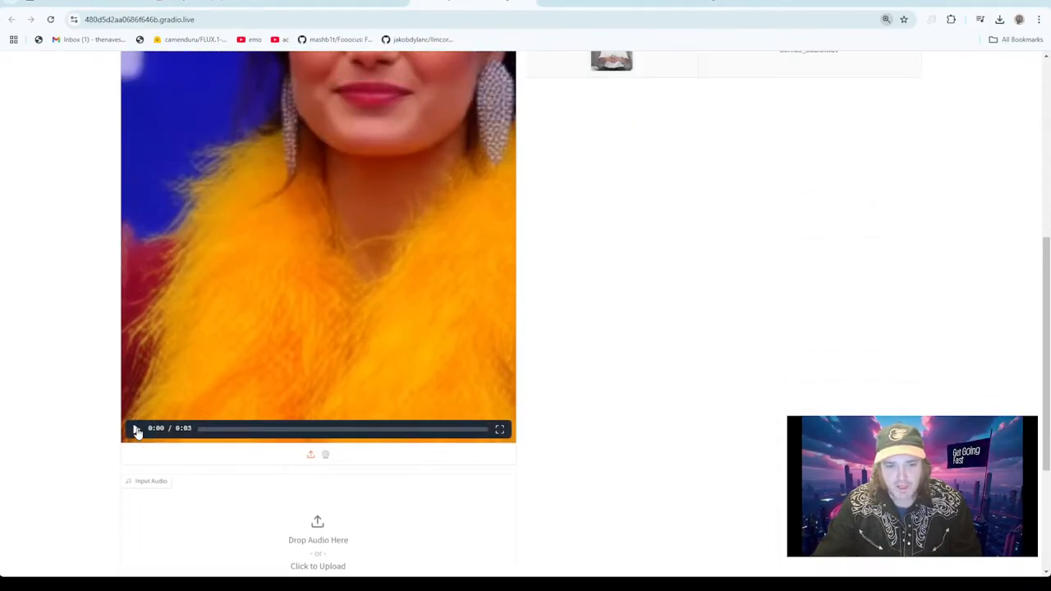
{"action": "scroll", "coordinate": [395, 366], "scroll_direction": "up", "scroll_amount": 3}
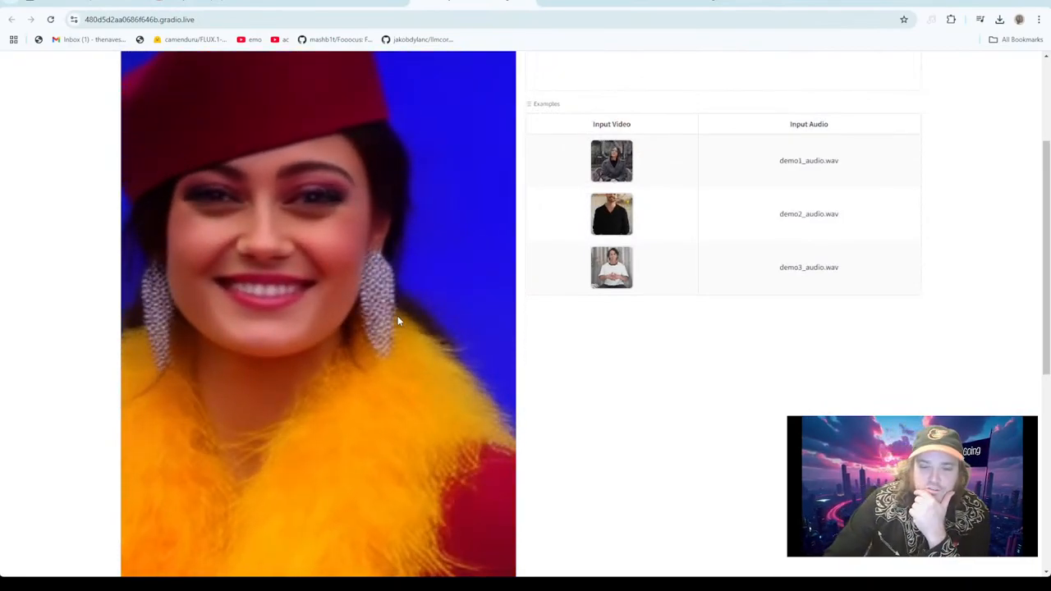
Load the synthesized speech file as the input audio on the LatentSync page.
{"action": "scroll", "coordinate": [397, 321], "scroll_direction": "down", "scroll_amount": 4}
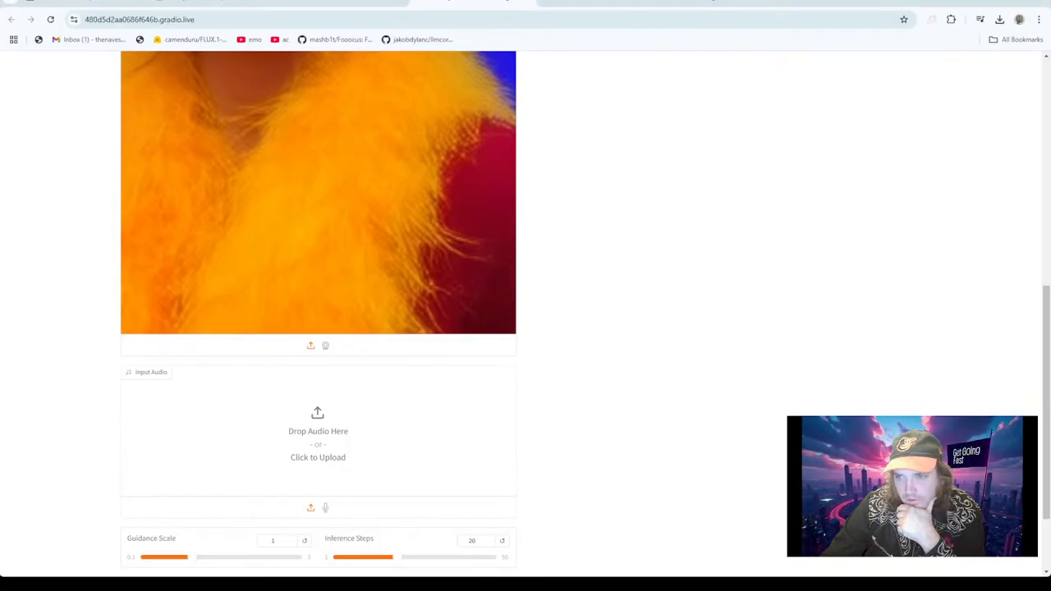
{"action": "double_click", "coordinate": [320, 459]}
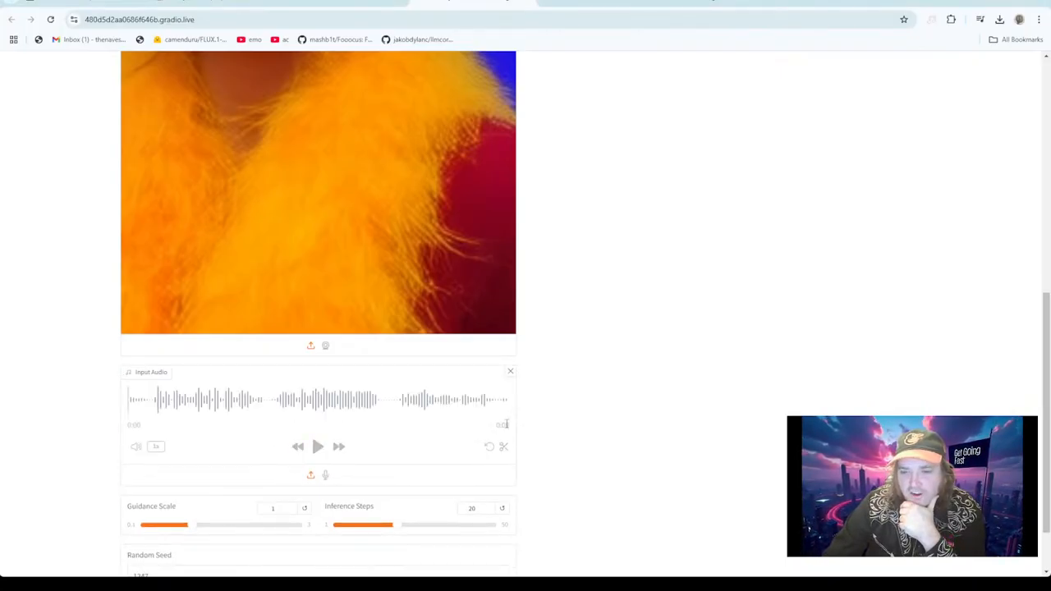
{"action": "scroll", "coordinate": [301, 278], "scroll_direction": "up", "scroll_amount": 3}
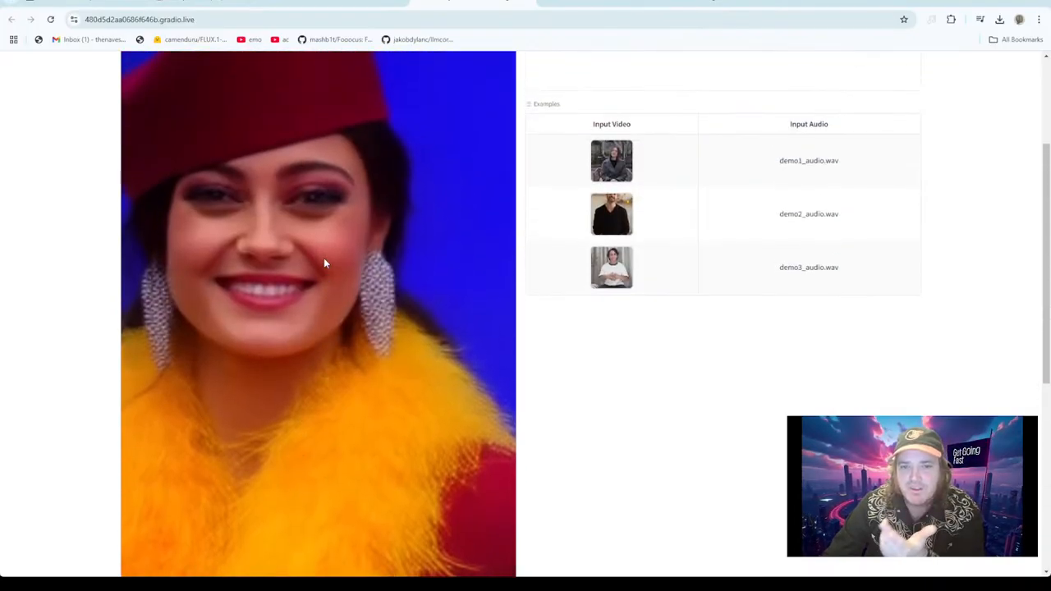
Play the input audio through to its end and compare its length with that of the portrait video.
{"action": "scroll", "coordinate": [324, 258], "scroll_direction": "down", "scroll_amount": 2}
{"action": "scroll", "coordinate": [342, 402], "scroll_direction": "down", "scroll_amount": 1}
{"action": "left_click", "coordinate": [318, 448]}
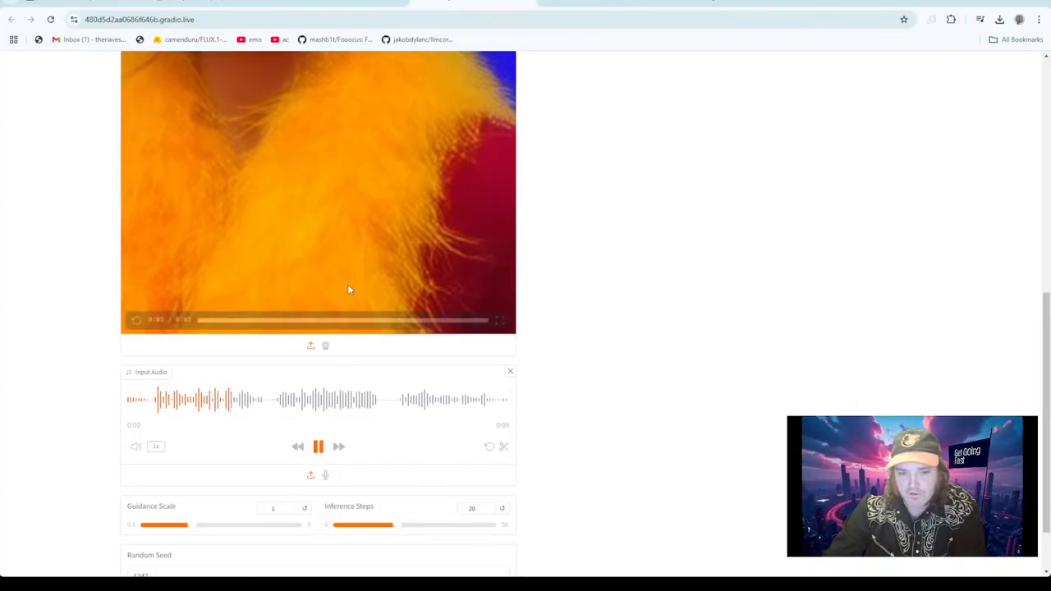
{"action": "scroll", "coordinate": [347, 285], "scroll_direction": "up", "scroll_amount": 3}
{"action": "scroll", "coordinate": [349, 289], "scroll_direction": "up", "scroll_amount": 1}
{"action": "scroll", "coordinate": [349, 289], "scroll_direction": "down", "scroll_amount": 4}
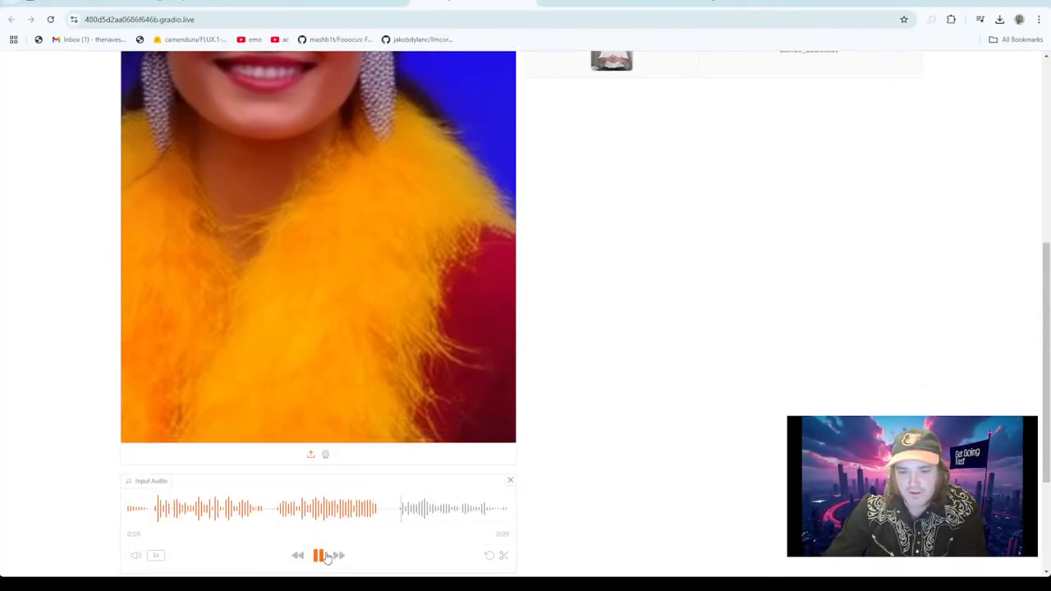
{"action": "scroll", "coordinate": [347, 383], "scroll_direction": "up", "scroll_amount": 3}
{"action": "scroll", "coordinate": [346, 381], "scroll_direction": "down", "scroll_amount": 3}
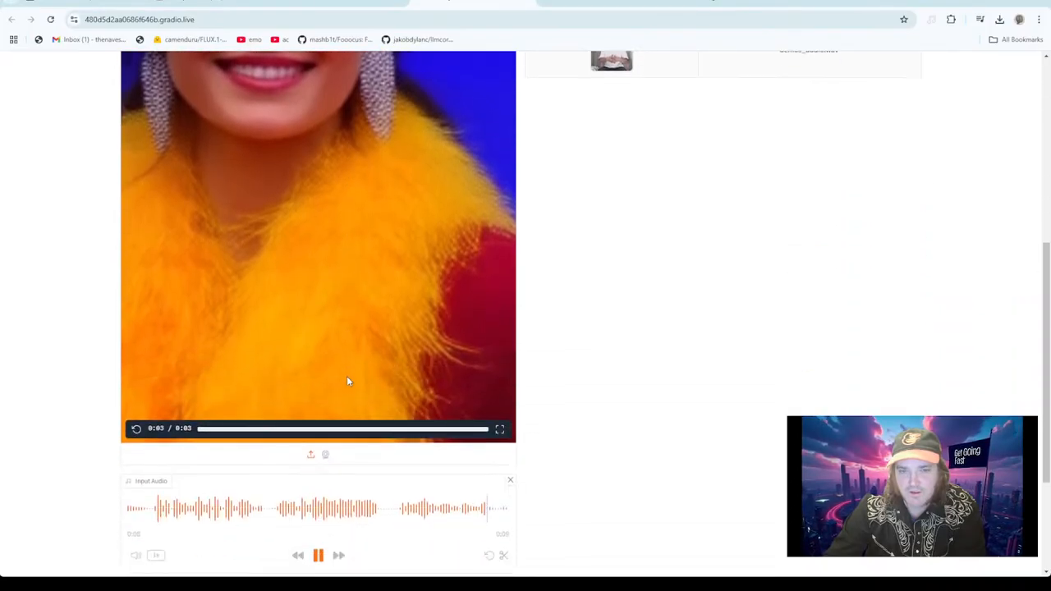
{"action": "scroll", "coordinate": [328, 460], "scroll_direction": "up", "scroll_amount": 4}
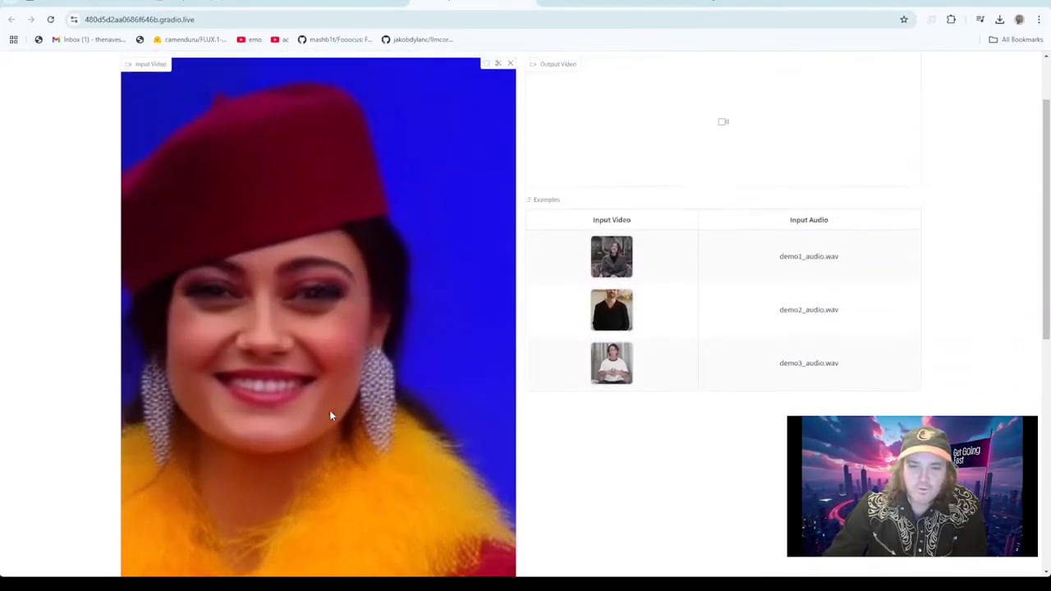
Start processing the lip-sync video with guidance scale 1, 20 inference steps and random seed 1247.
{"action": "scroll", "coordinate": [330, 416], "scroll_direction": "down", "scroll_amount": 1}
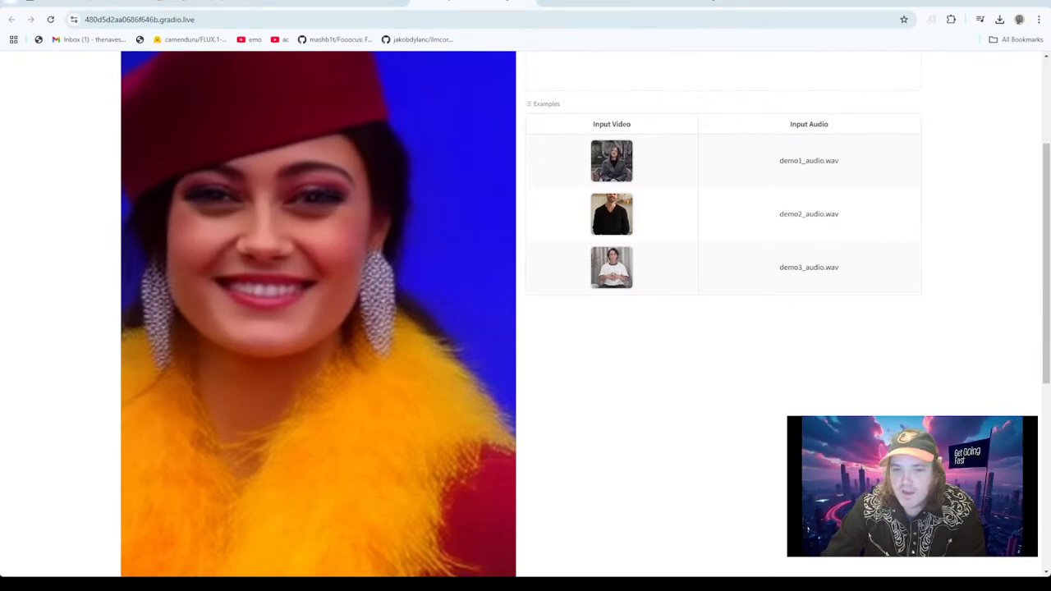
{"action": "scroll", "coordinate": [320, 362], "scroll_direction": "up", "scroll_amount": 2}
{"action": "scroll", "coordinate": [320, 362], "scroll_direction": "down", "scroll_amount": 4}
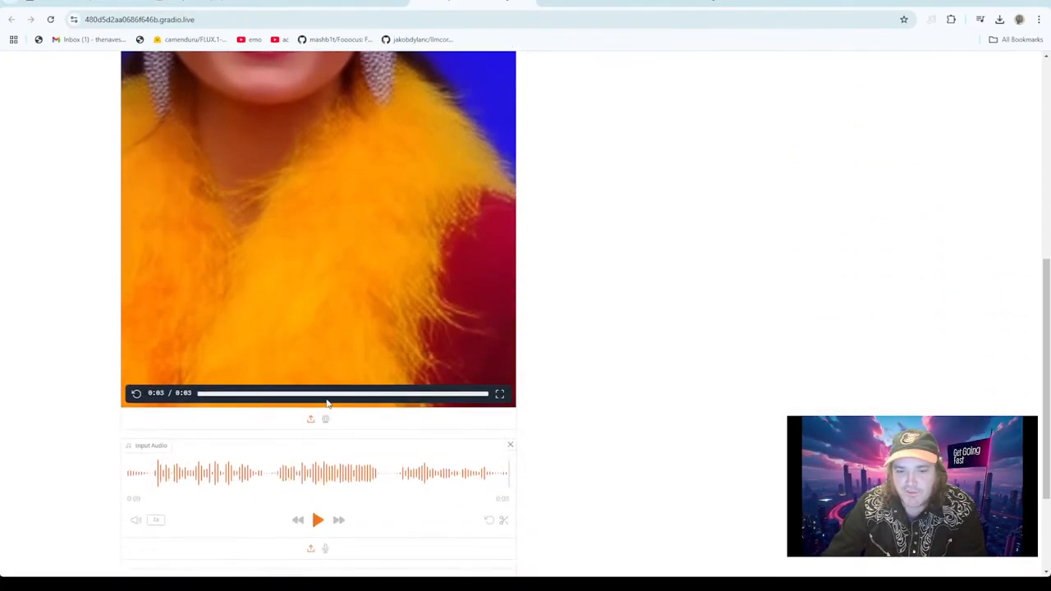
{"action": "scroll", "coordinate": [327, 517], "scroll_direction": "down", "scroll_amount": 2}
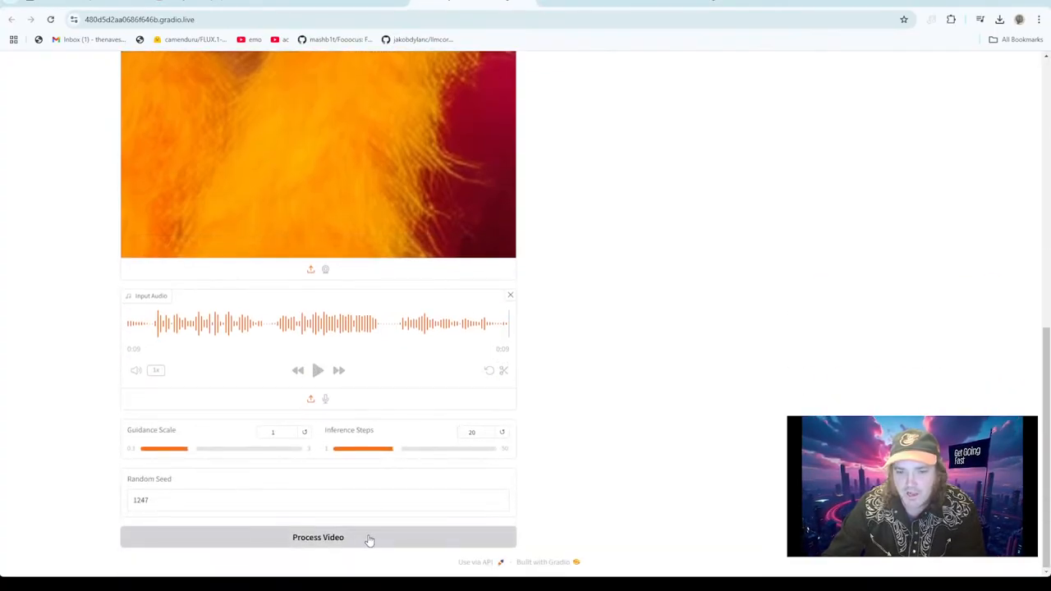
{"action": "left_click", "coordinate": [369, 539]}
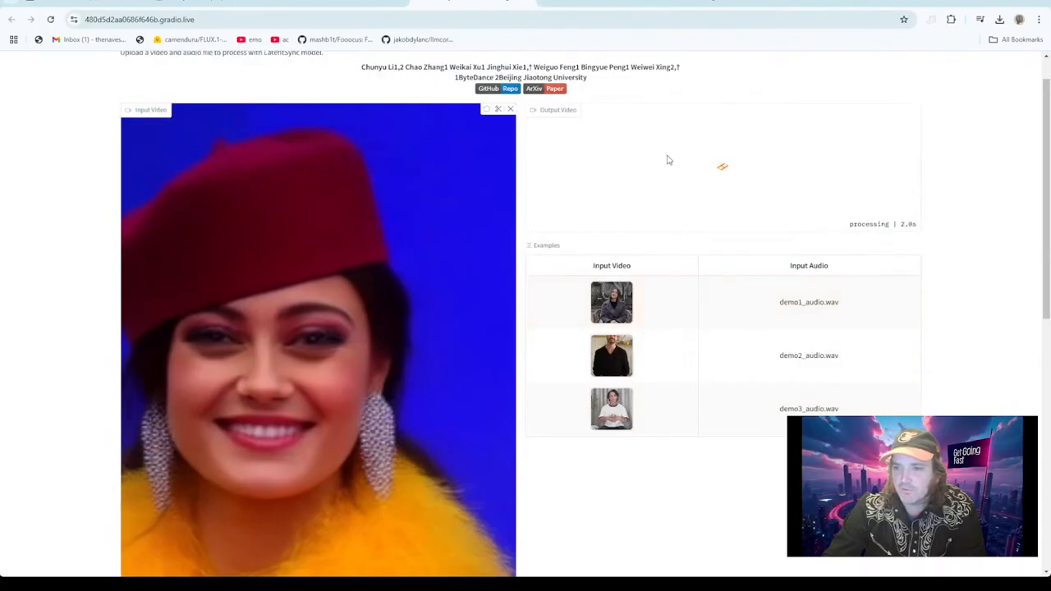
{"action": "scroll", "coordinate": [561, 218], "scroll_direction": "up", "scroll_amount": 1}
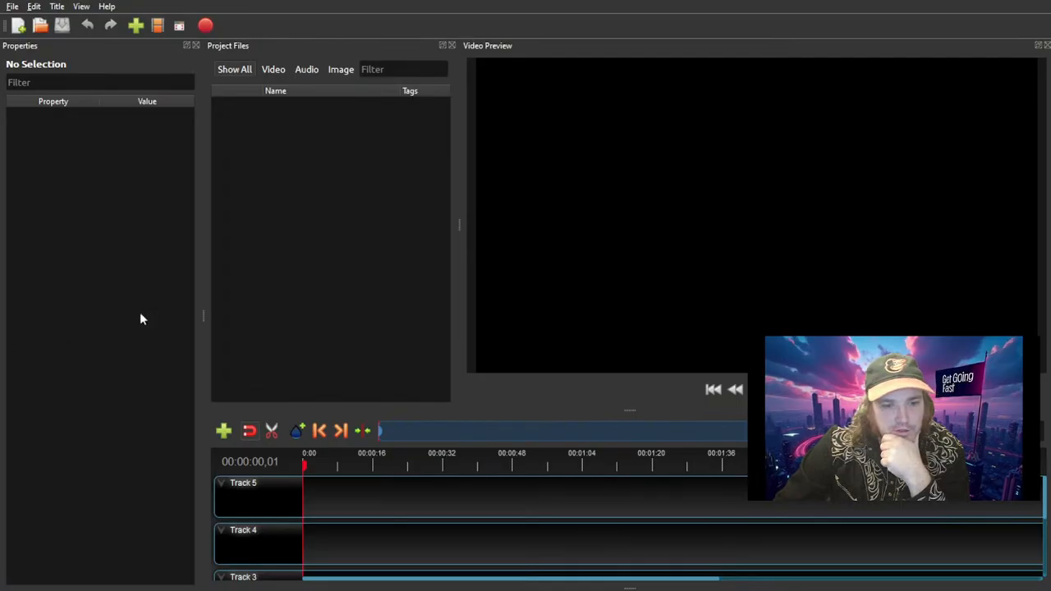
Switch to OpenShot, import vid_00001 (1).mp4 and place it at the start of Track 5.
{"action": "left_click_drag", "start_coordinate": [301, 242], "coordinate": [301, 242]}
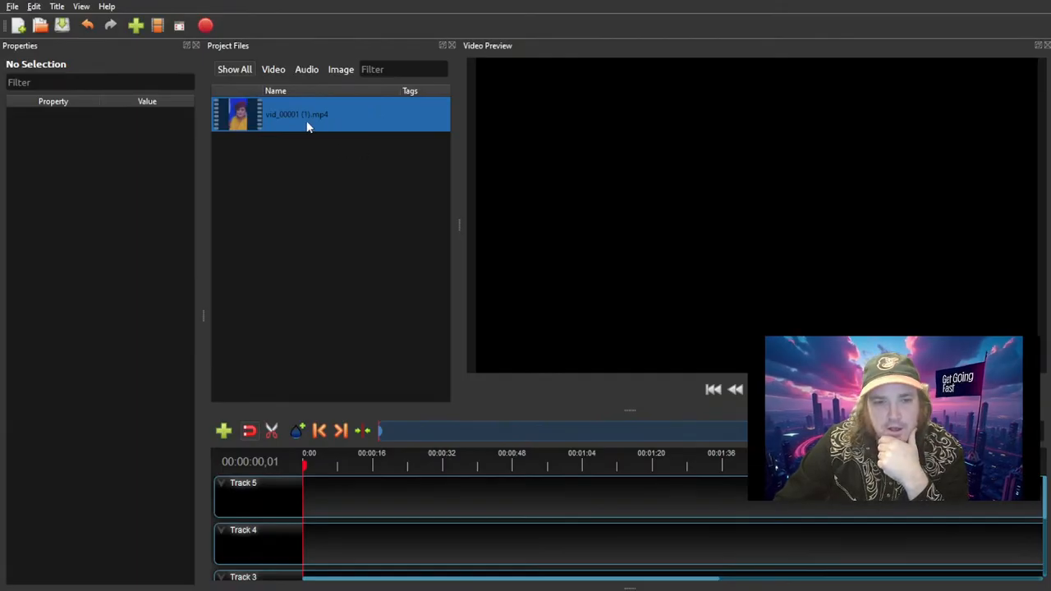
{"action": "left_click_drag", "start_coordinate": [312, 123], "coordinate": [301, 514]}
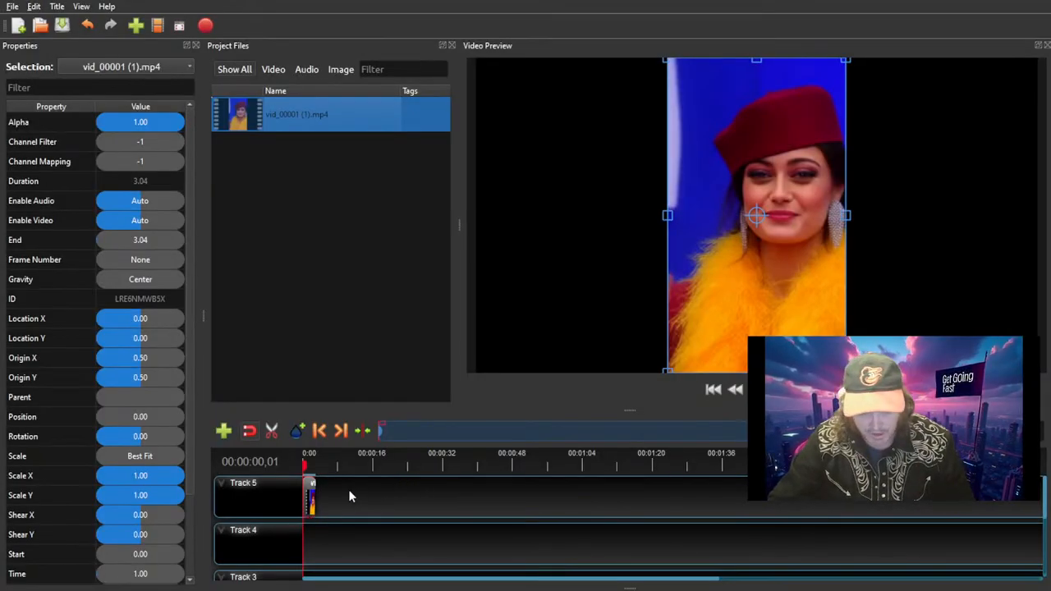
{"action": "scroll", "coordinate": [353, 491], "scroll_direction": "up", "scroll_amount": 1}
{"action": "scroll", "coordinate": [363, 493], "scroll_direction": "up", "scroll_amount": 2}
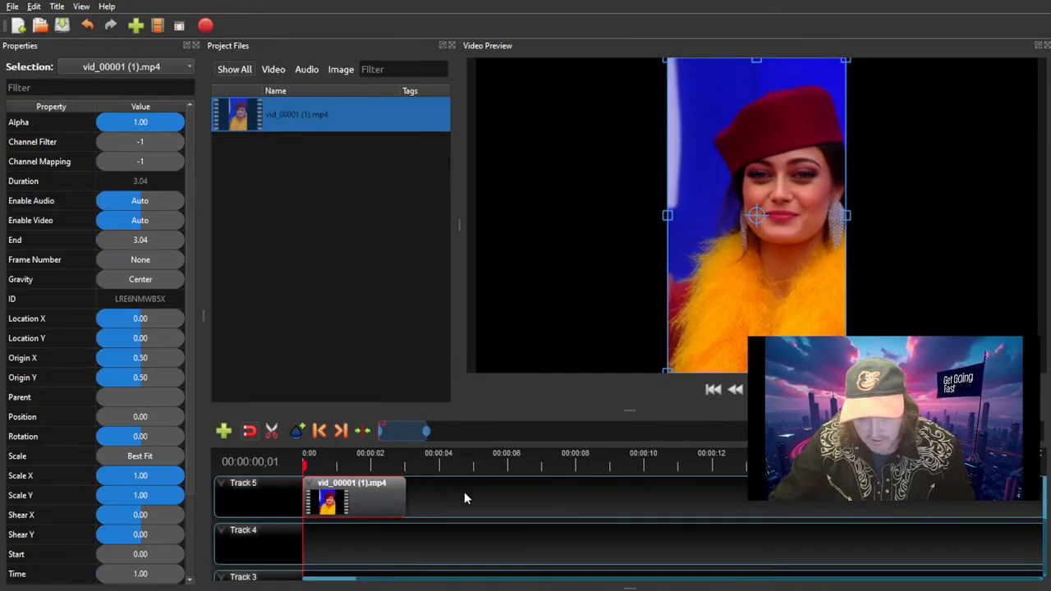
{"action": "scroll", "coordinate": [470, 503], "scroll_direction": "up", "scroll_amount": 1}
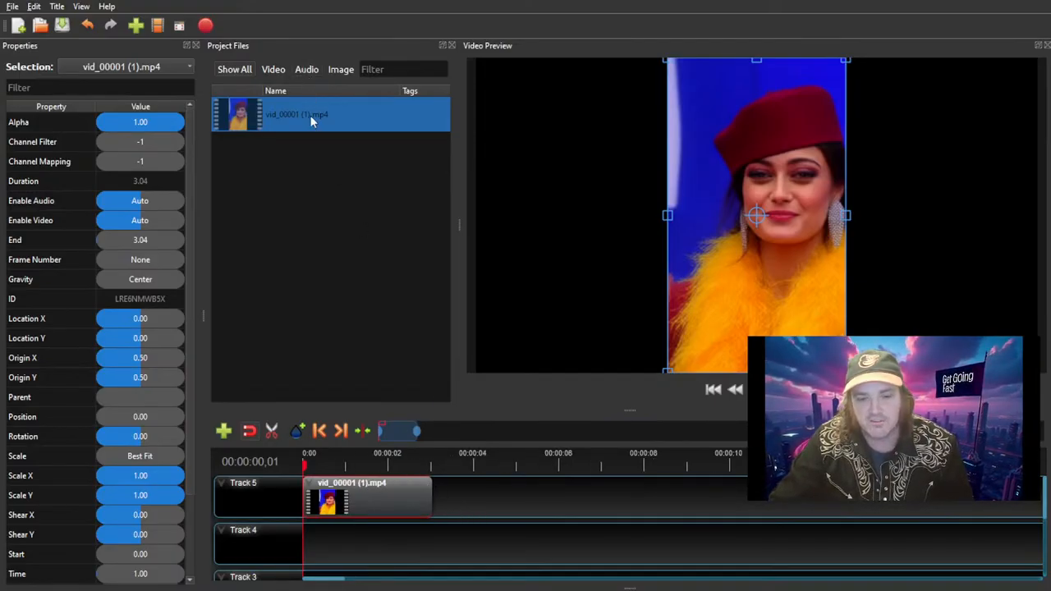
Add two more copies of vid_00001 (1).mp4 end to end after the first clip on Track 5.
{"action": "left_click", "coordinate": [400, 224]}
{"action": "left_click_drag", "start_coordinate": [341, 122], "coordinate": [437, 497]}
{"action": "left_click", "coordinate": [312, 197]}
{"action": "left_click_drag", "start_coordinate": [296, 123], "coordinate": [563, 516]}
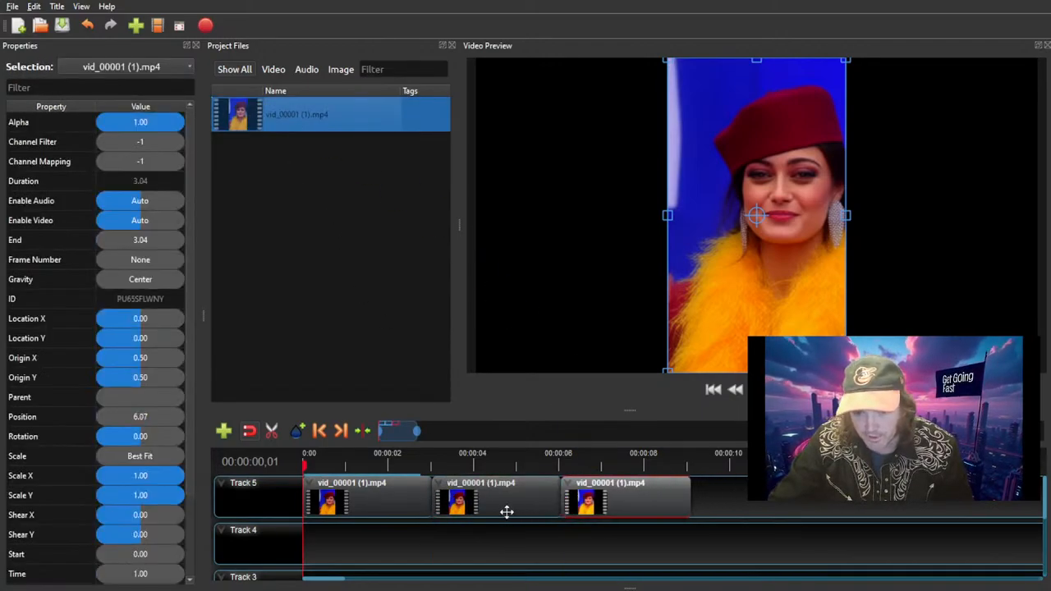
Play the timeline across the join between the first and second clips to check the transition.
{"action": "left_click", "coordinate": [425, 460]}
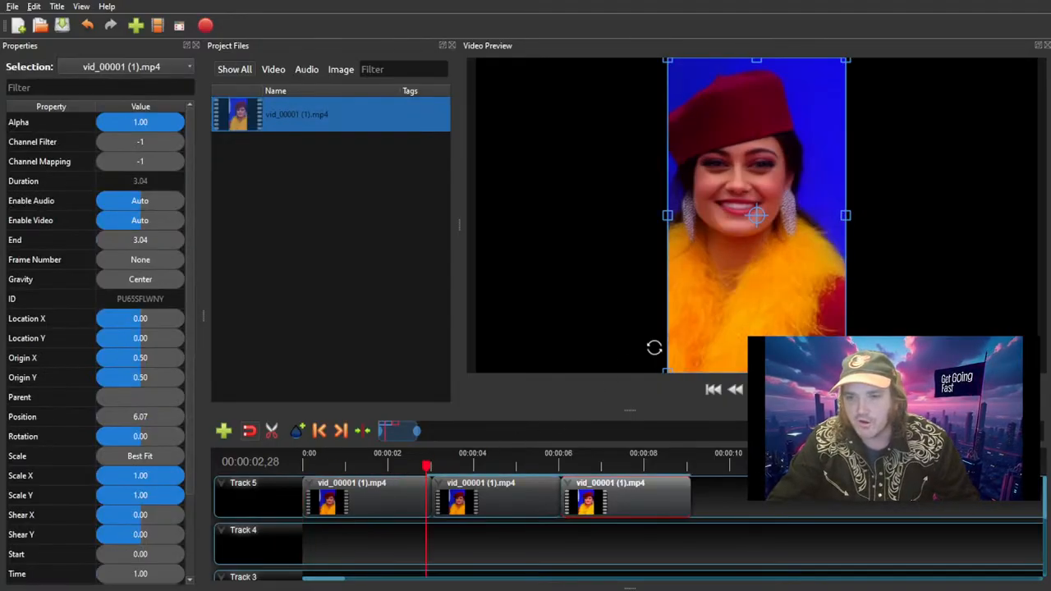
{"action": "key", "text": "space"}
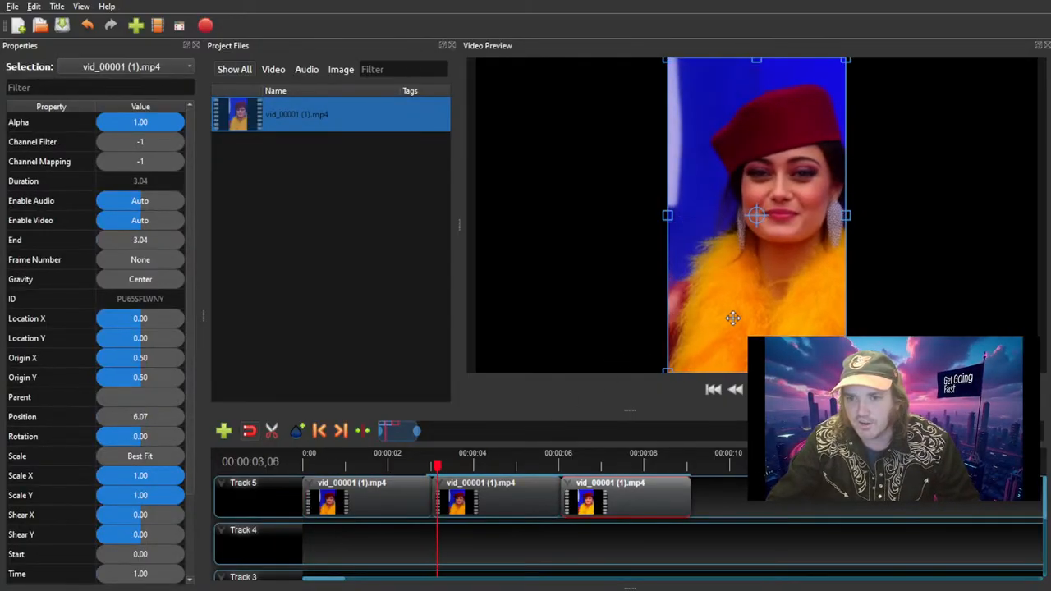
{"action": "left_click", "coordinate": [421, 464]}
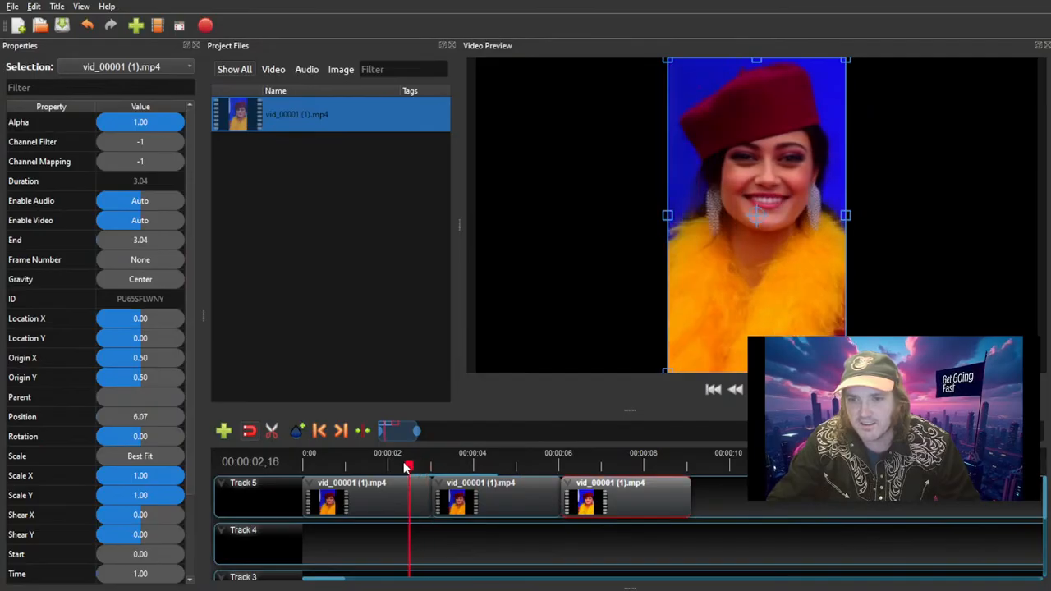
{"action": "left_click", "coordinate": [374, 465]}
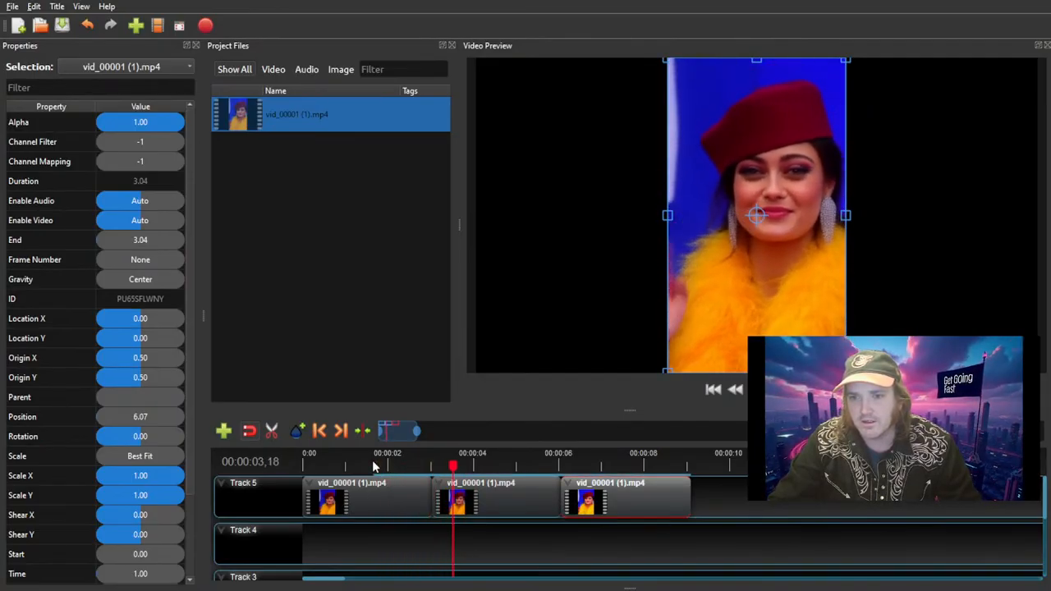
{"action": "key", "text": "space"}
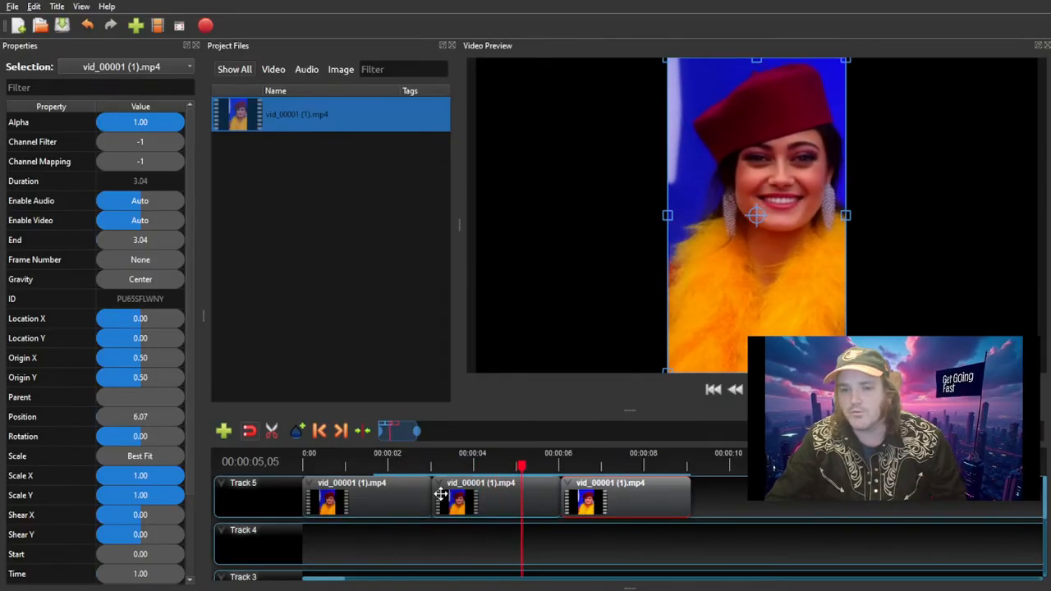
{"action": "left_click", "coordinate": [483, 492]}
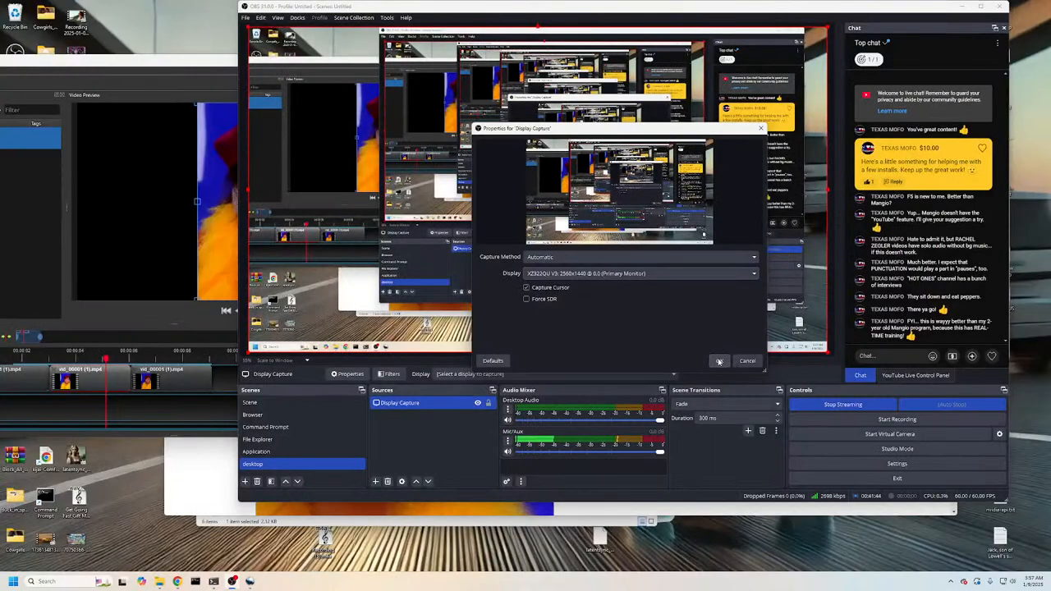
Accept the Display Capture properties for the primary monitor in OBS, minimize OBS and bring the whole OpenShot window into view.
{"action": "left_click", "coordinate": [723, 361]}
{"action": "left_click", "coordinate": [962, 7]}
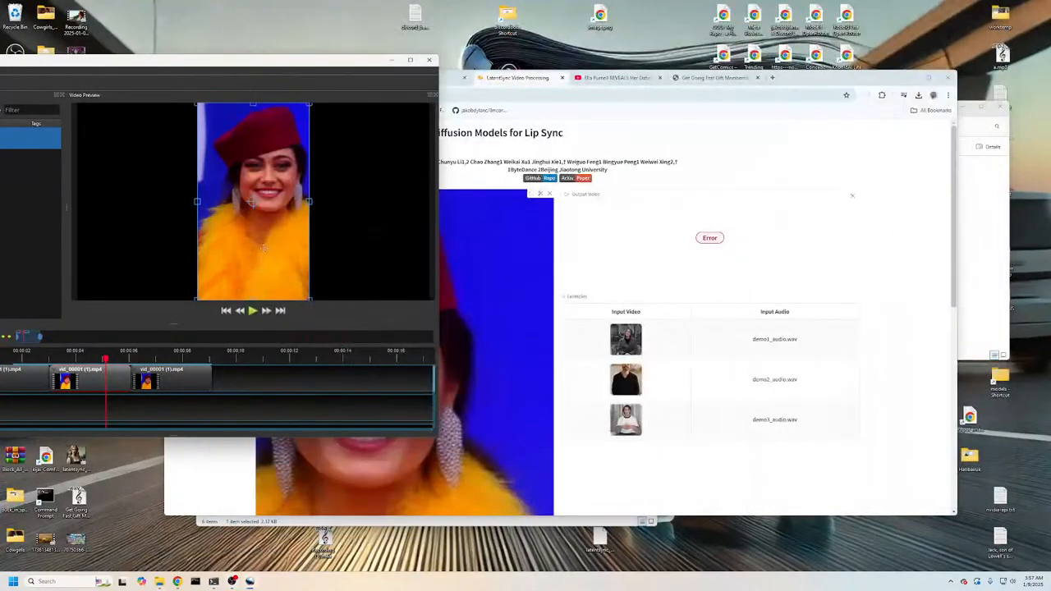
{"action": "left_click_drag", "start_coordinate": [295, 66], "coordinate": [595, 55]}
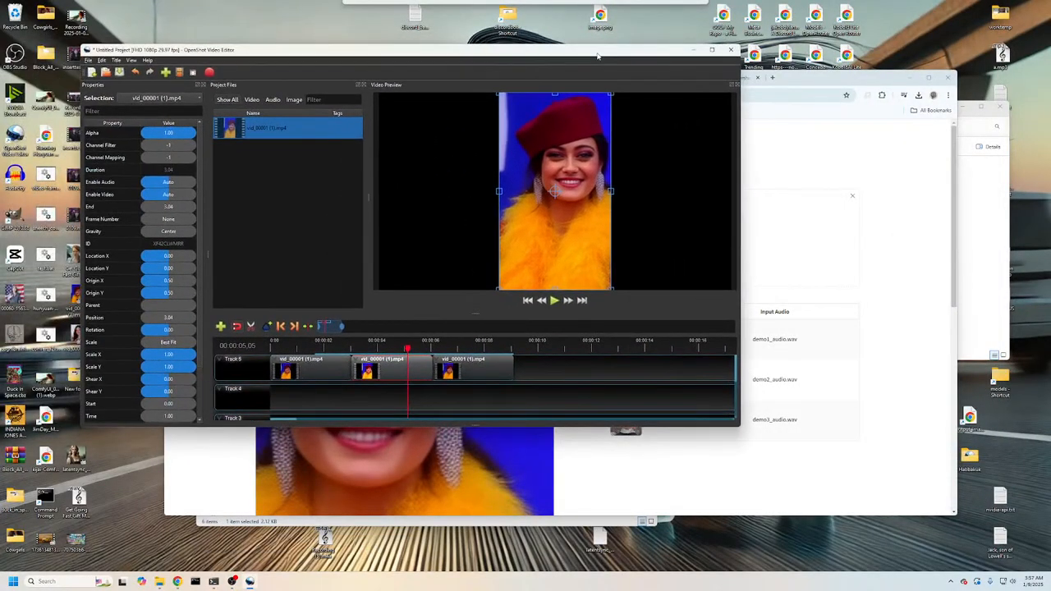
Reverse the middle clip on Track 5 so that it plays backward at normal 1X speed.
{"action": "left_click", "coordinate": [368, 375]}
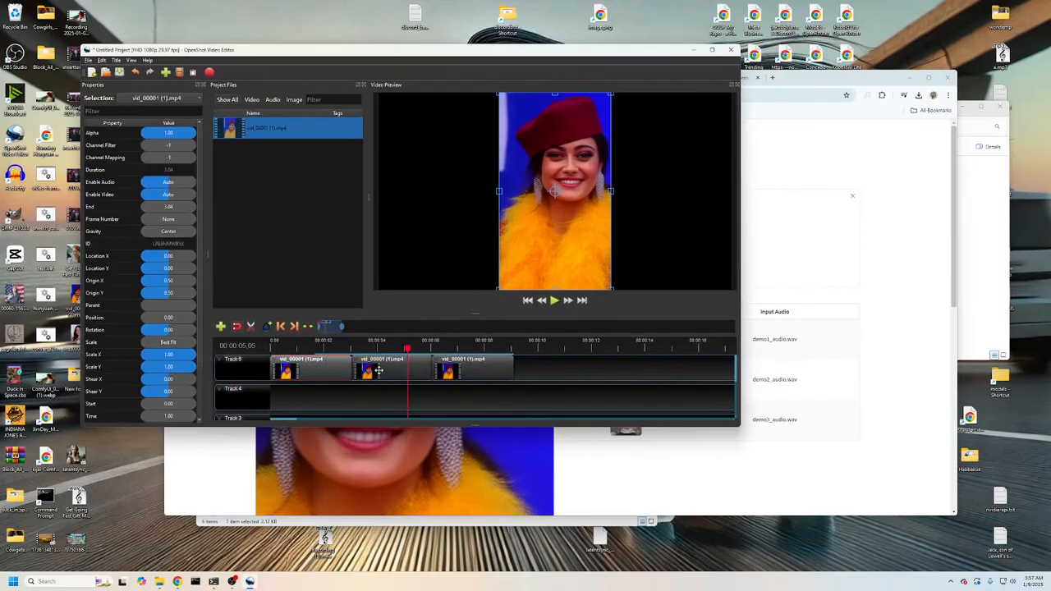
{"action": "right_click", "coordinate": [395, 368]}
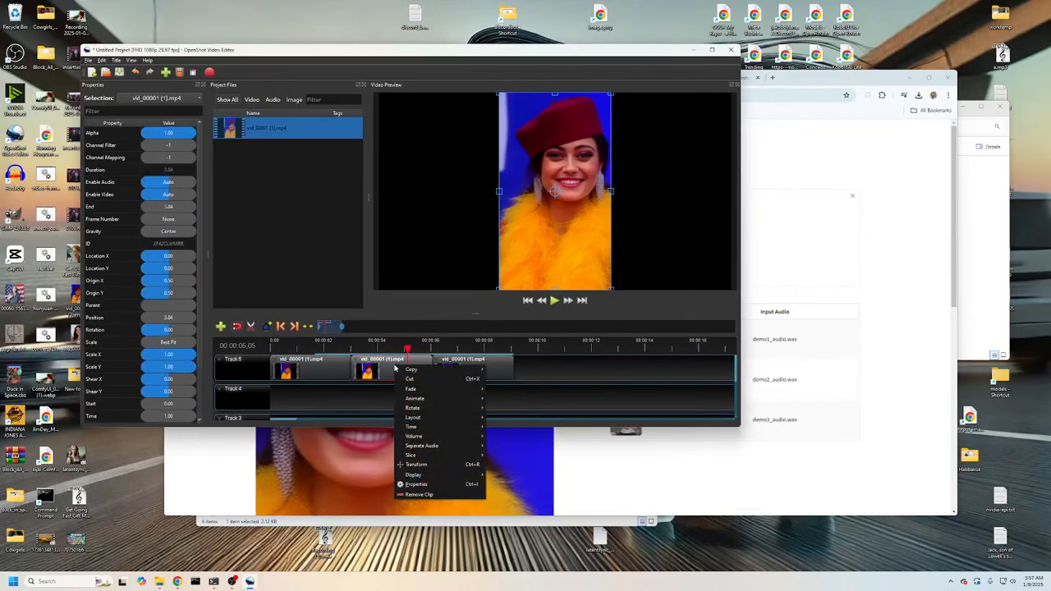
{"action": "mouse_move", "coordinate": [417, 430]}
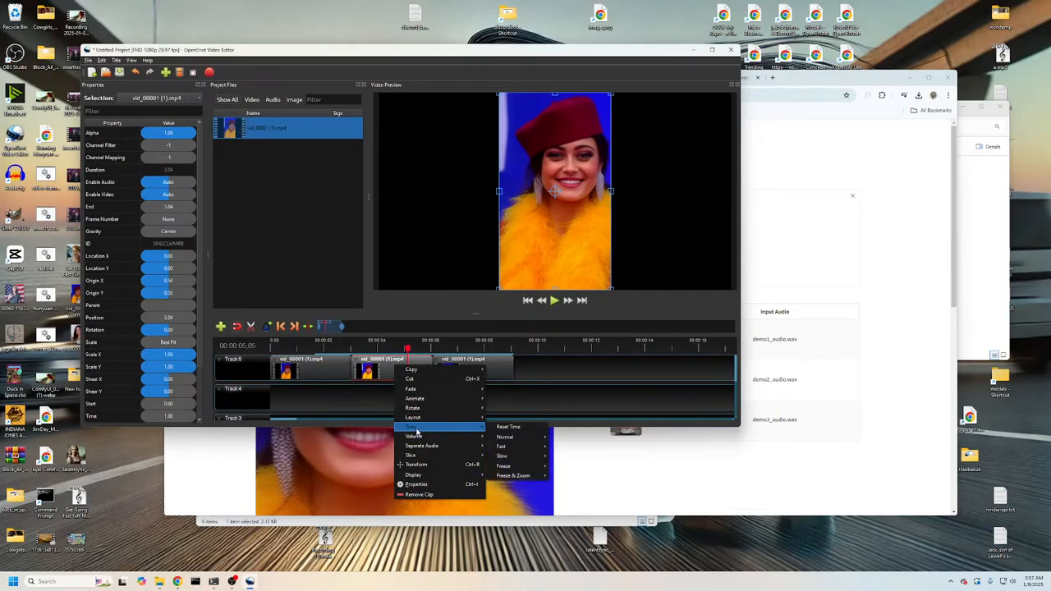
{"action": "mouse_move", "coordinate": [505, 437]}
{"action": "mouse_move", "coordinate": [578, 449]}
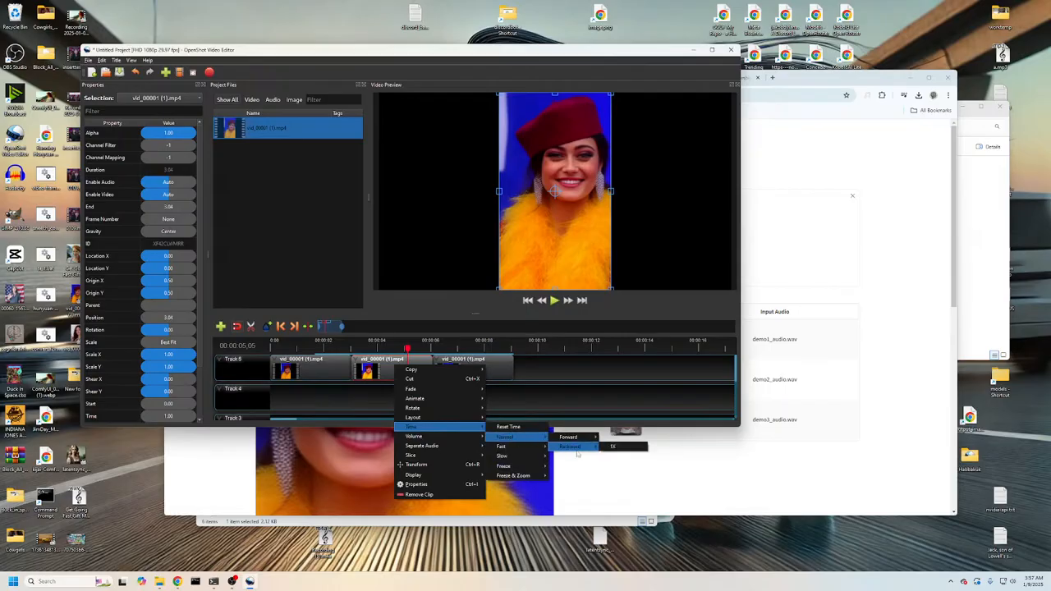
{"action": "left_click", "coordinate": [612, 447]}
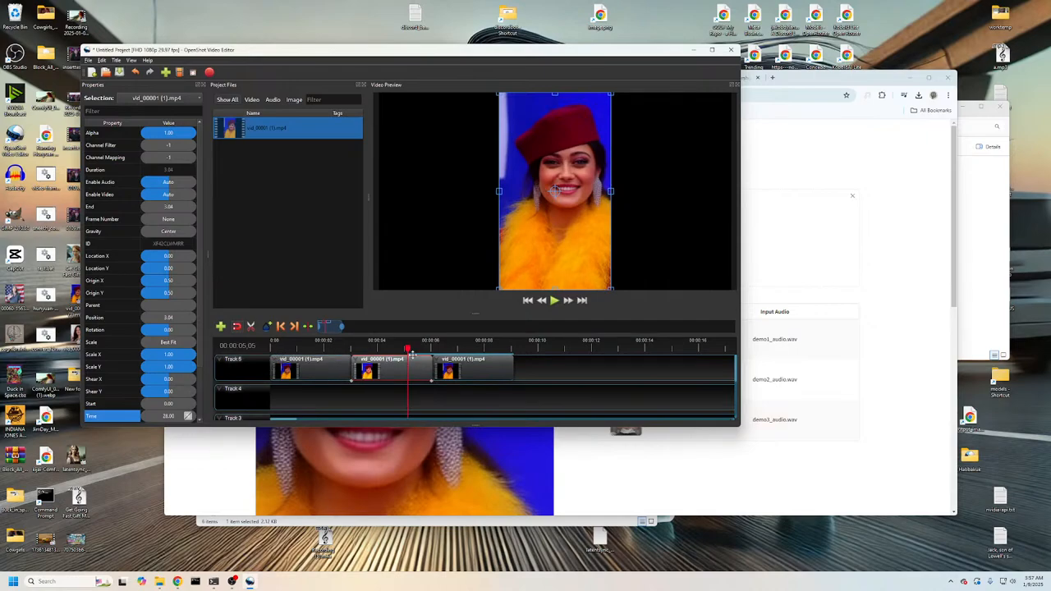
Play the timeline from before the first join and again from the start to check the reversed middle clip.
{"action": "left_click", "coordinate": [337, 349]}
{"action": "key", "text": "space"}
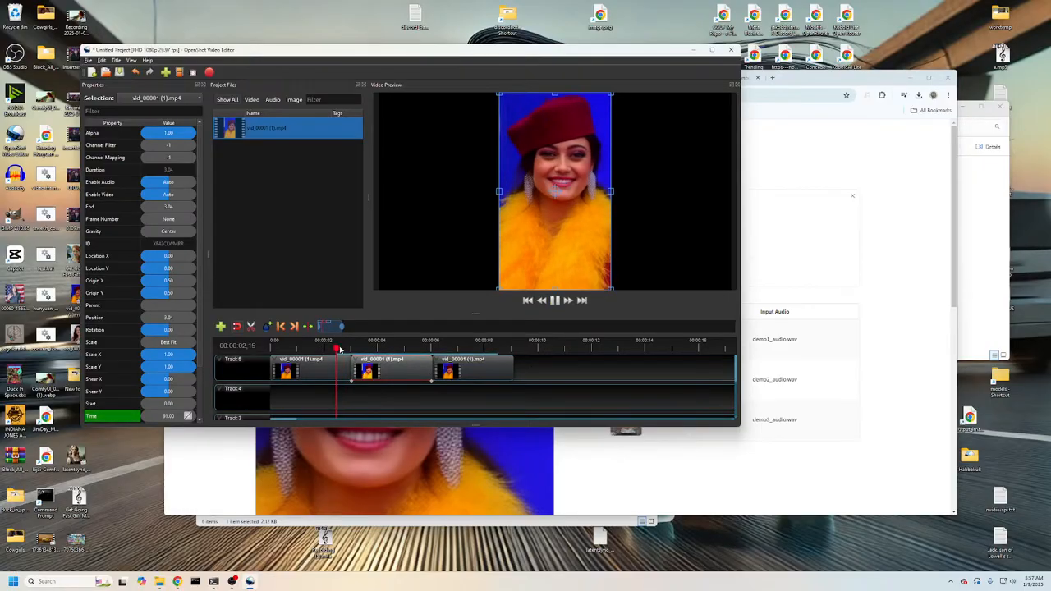
{"action": "left_click", "coordinate": [273, 345]}
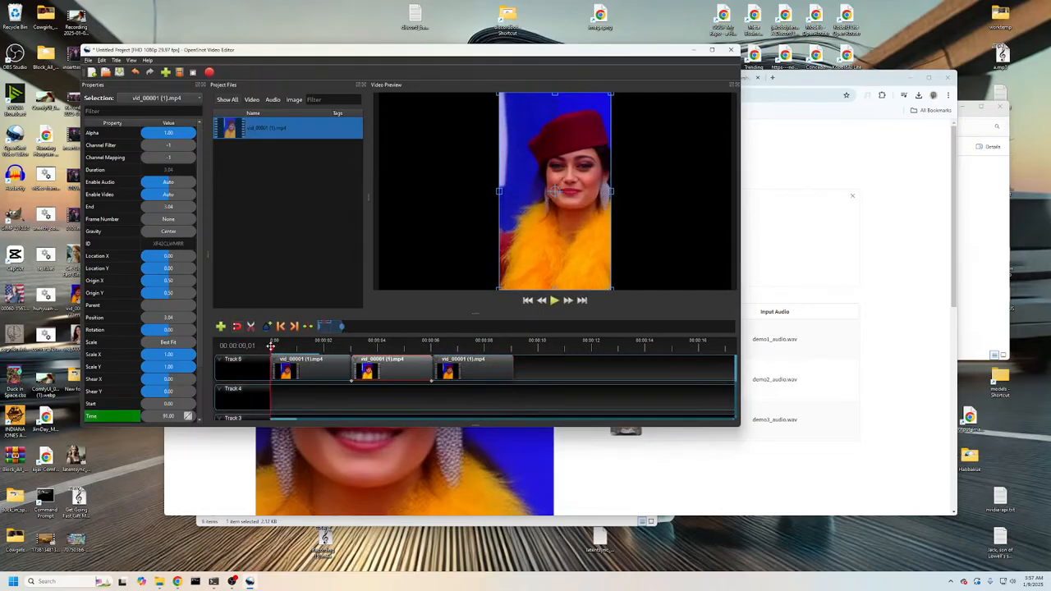
{"action": "key", "text": "space"}
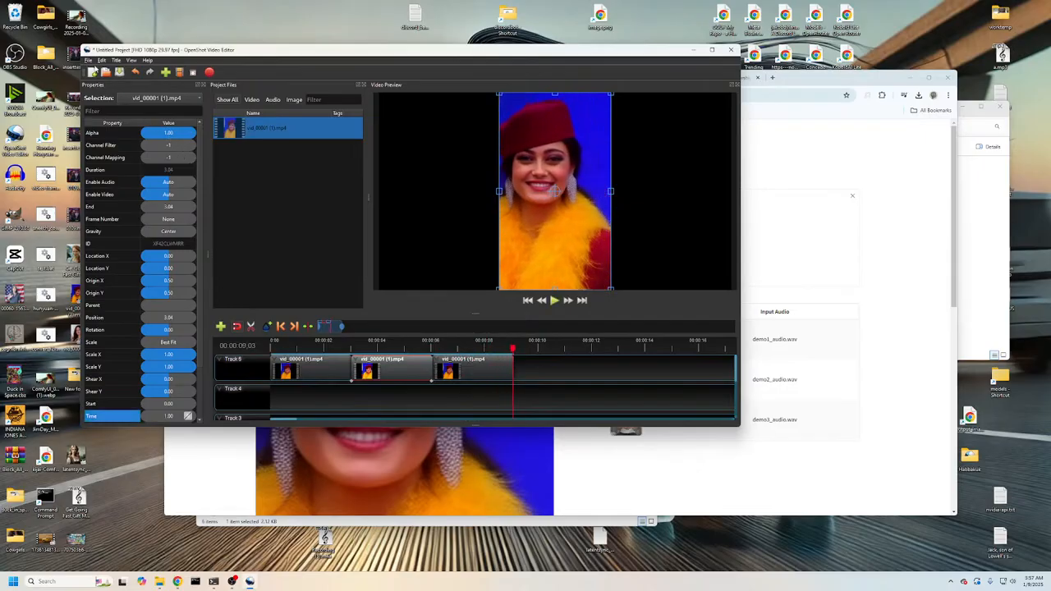
Open the video export settings and choose the FHD Vertical 1080p 25 fps (1080x1920) video profile.
{"action": "left_click", "coordinate": [89, 60]}
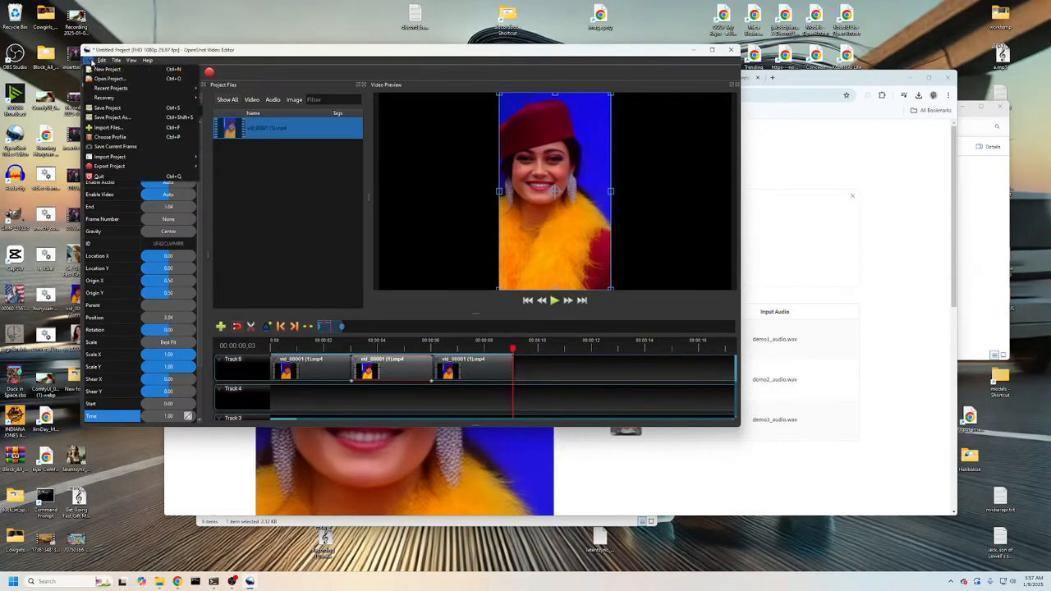
{"action": "mouse_move", "coordinate": [126, 166]}
{"action": "left_click", "coordinate": [213, 168]}
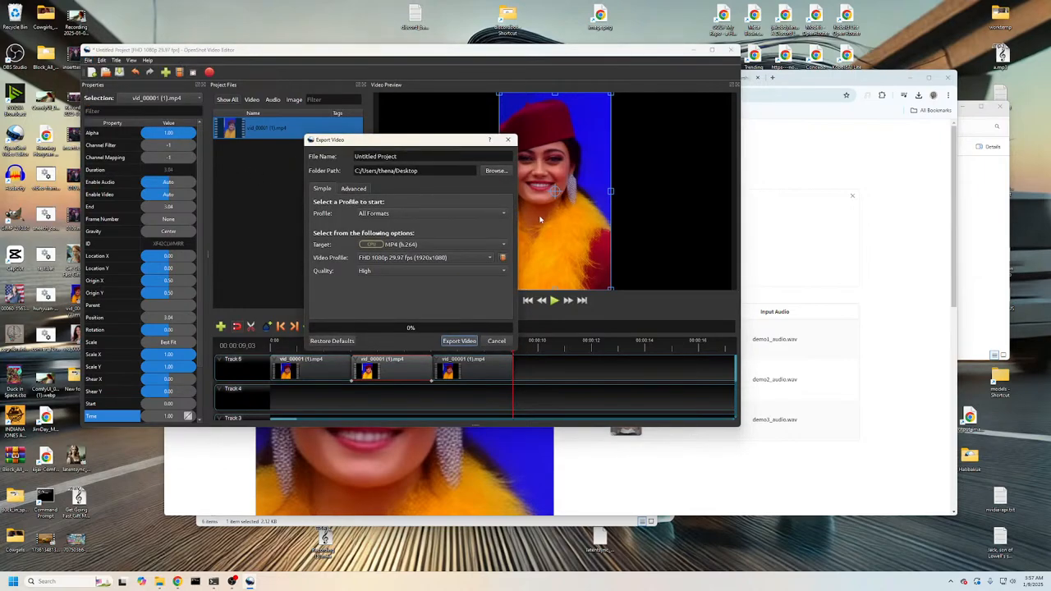
{"action": "left_click", "coordinate": [411, 259]}
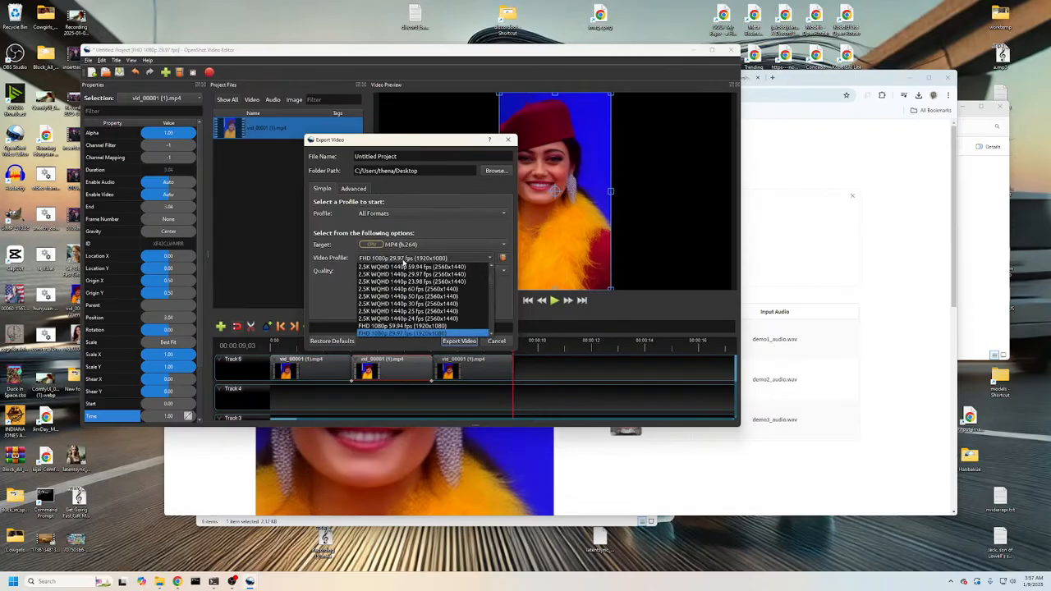
{"action": "scroll", "coordinate": [407, 295], "scroll_direction": "up", "scroll_amount": 4}
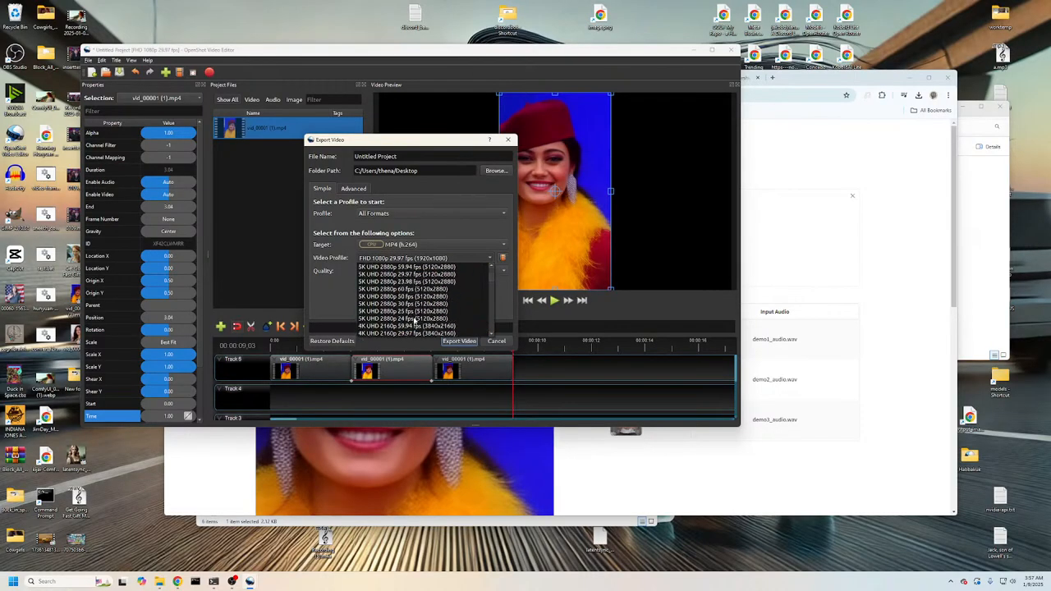
{"action": "scroll", "coordinate": [415, 322], "scroll_direction": "down", "scroll_amount": 6}
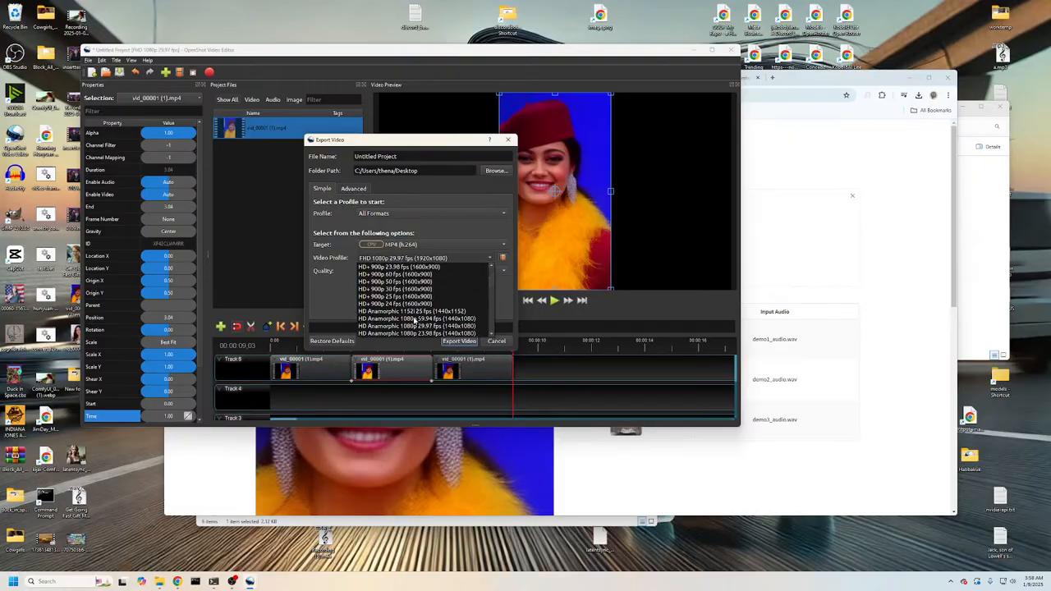
{"action": "scroll", "coordinate": [414, 321], "scroll_direction": "down", "scroll_amount": 6}
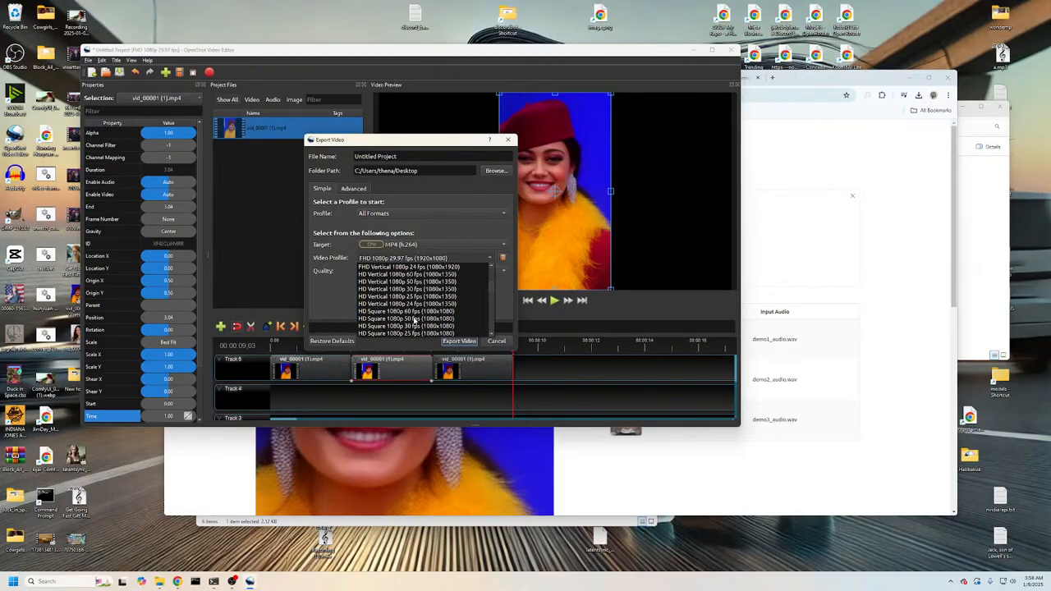
{"action": "scroll", "coordinate": [415, 321], "scroll_direction": "up", "scroll_amount": 6}
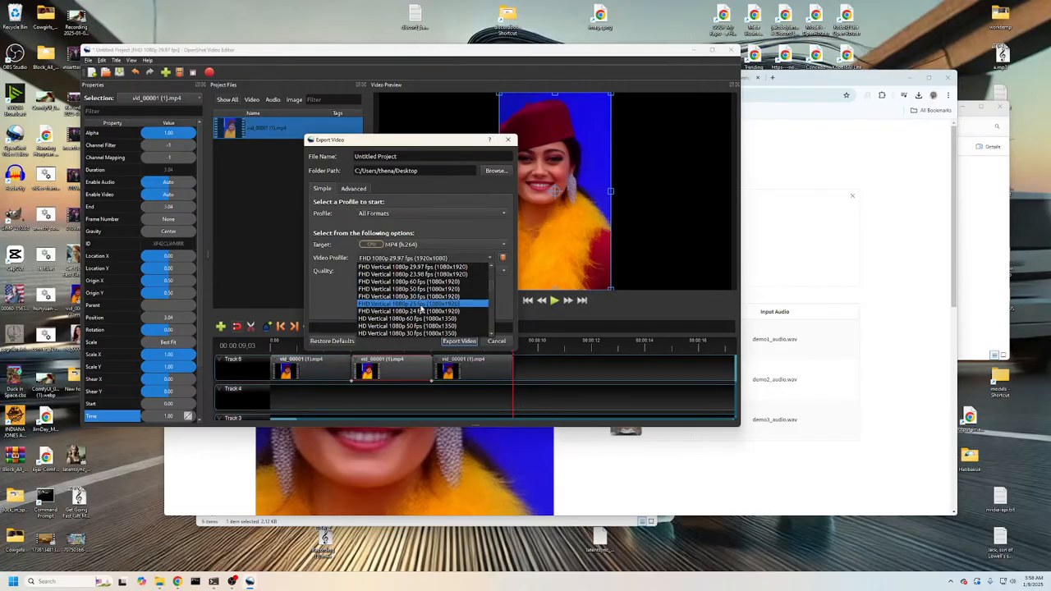
{"action": "left_click", "coordinate": [422, 304]}
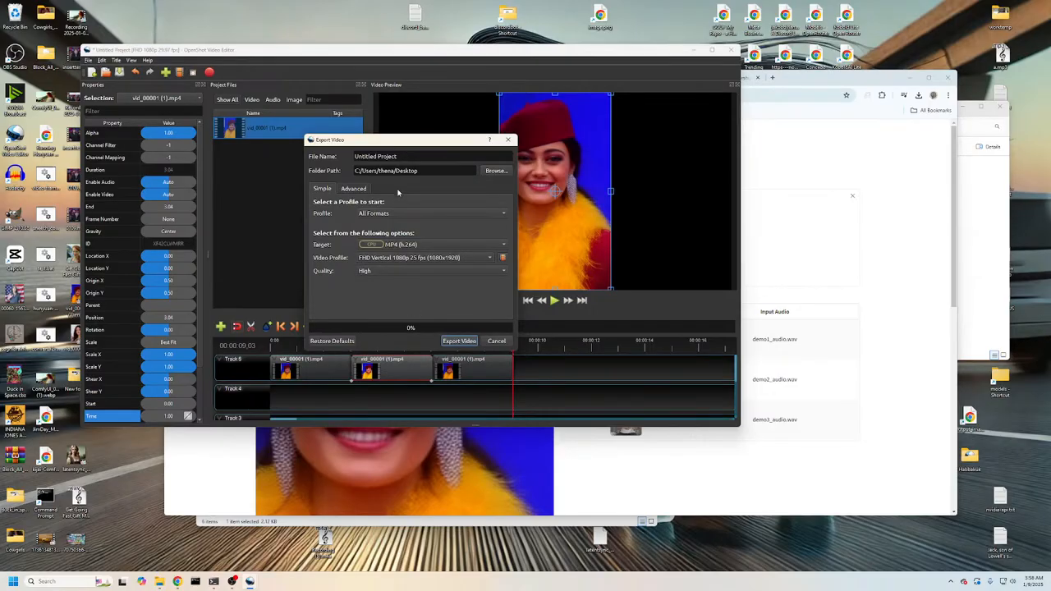
Export the video under the file name ellavid into New folder on the Desktop.
{"action": "left_click", "coordinate": [495, 171]}
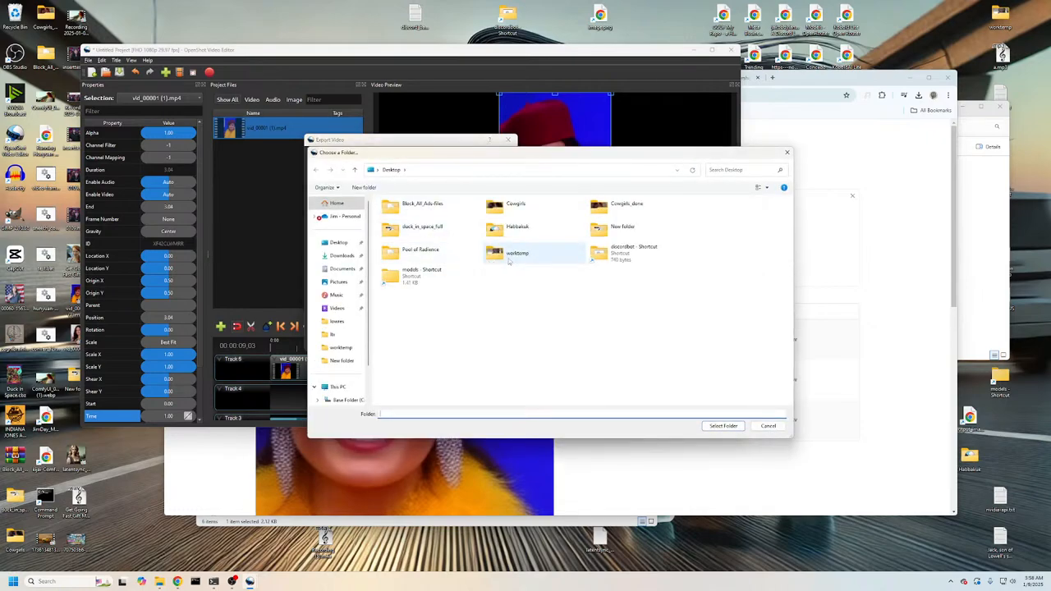
{"action": "left_click", "coordinate": [345, 244]}
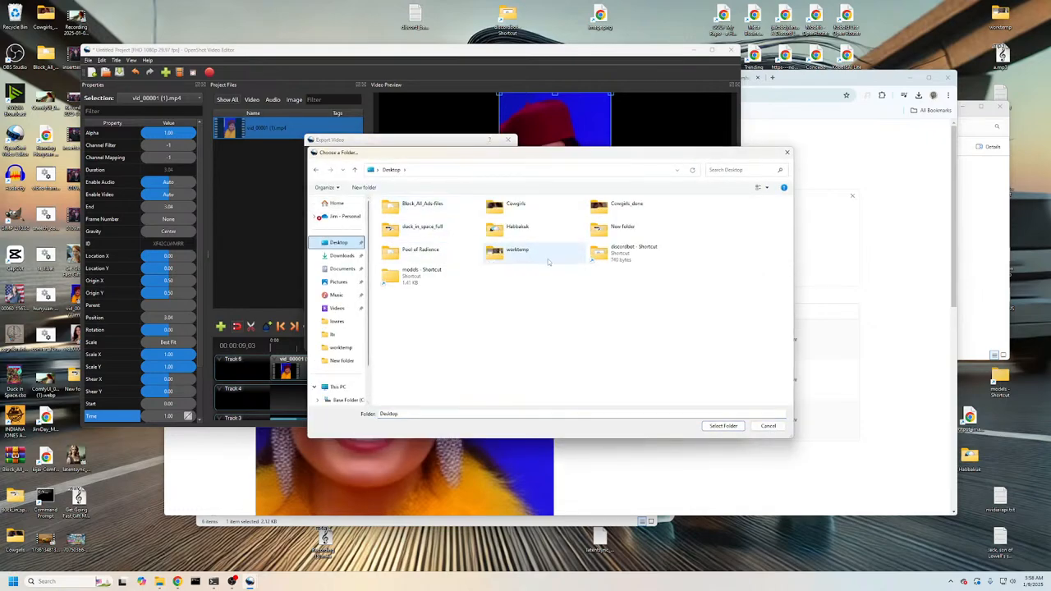
{"action": "double_click", "coordinate": [599, 234]}
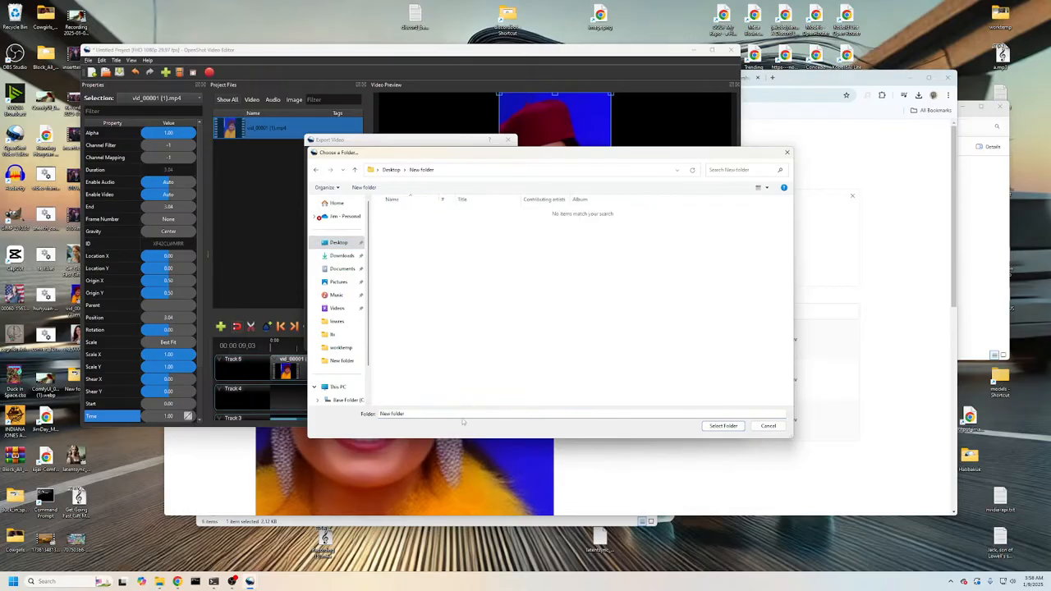
{"action": "left_click", "coordinate": [706, 427]}
{"action": "type", "text": "ellavid"}
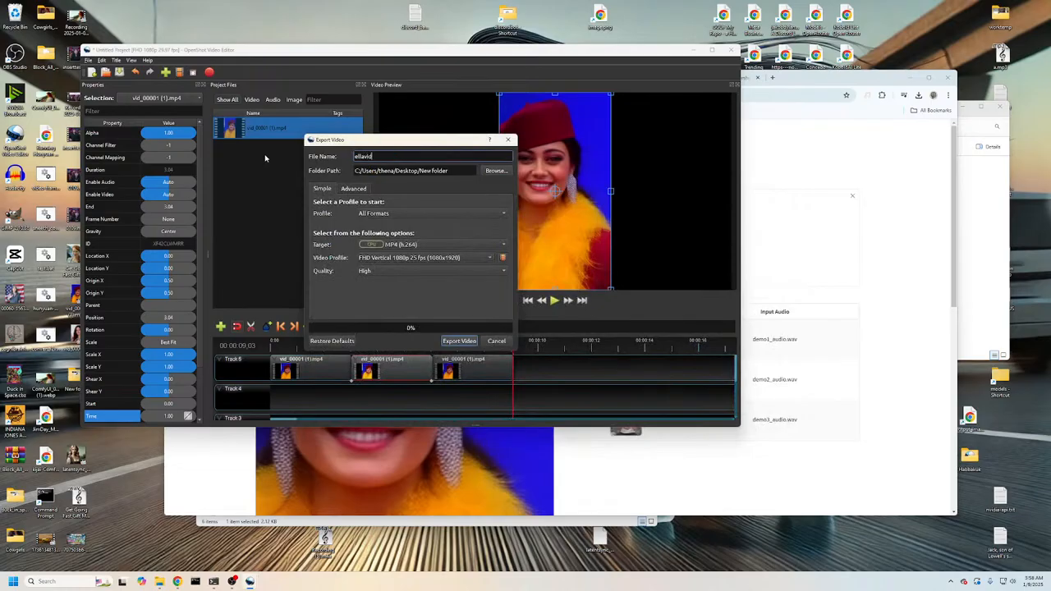
{"action": "key", "text": "Return"}
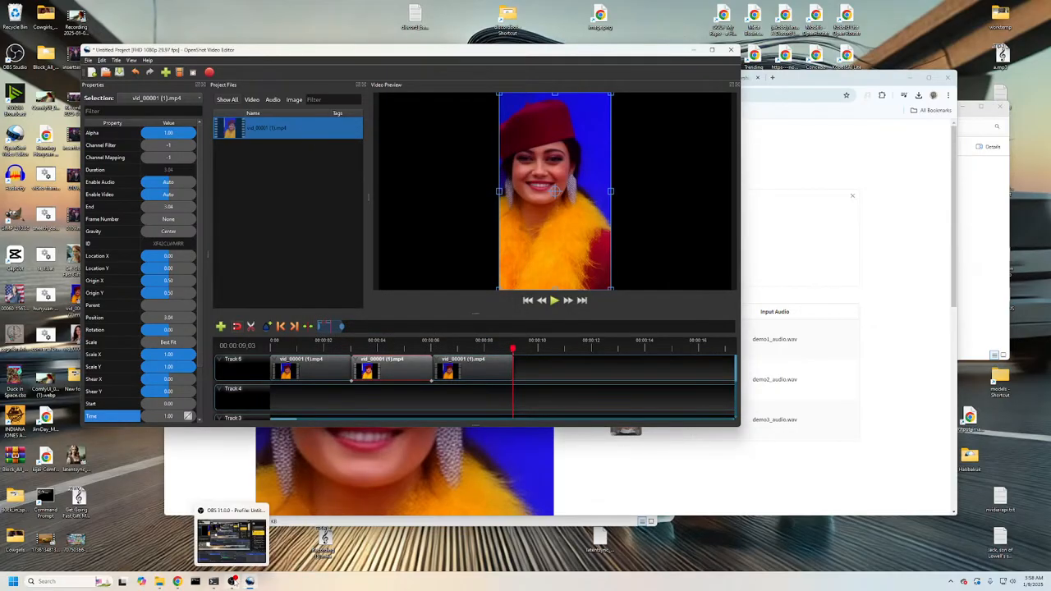
Switch OBS to the Browser scene and replace the LatentSync input video with the exported ellavid.mp4.
{"action": "left_click", "coordinate": [233, 582]}
{"action": "left_click", "coordinate": [261, 414]}
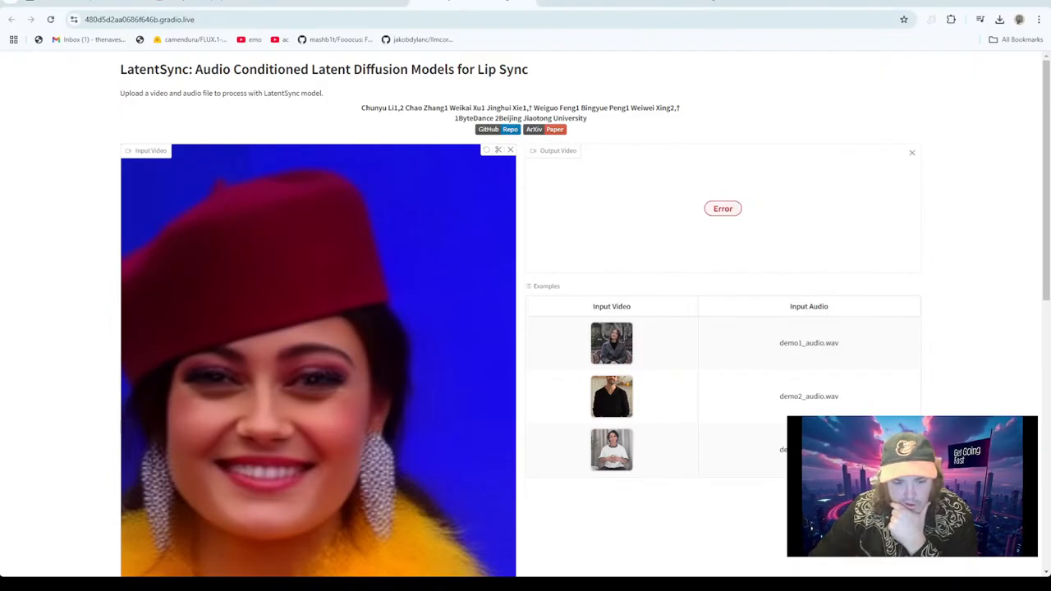
{"action": "scroll", "coordinate": [556, 356], "scroll_direction": "down", "scroll_amount": 6}
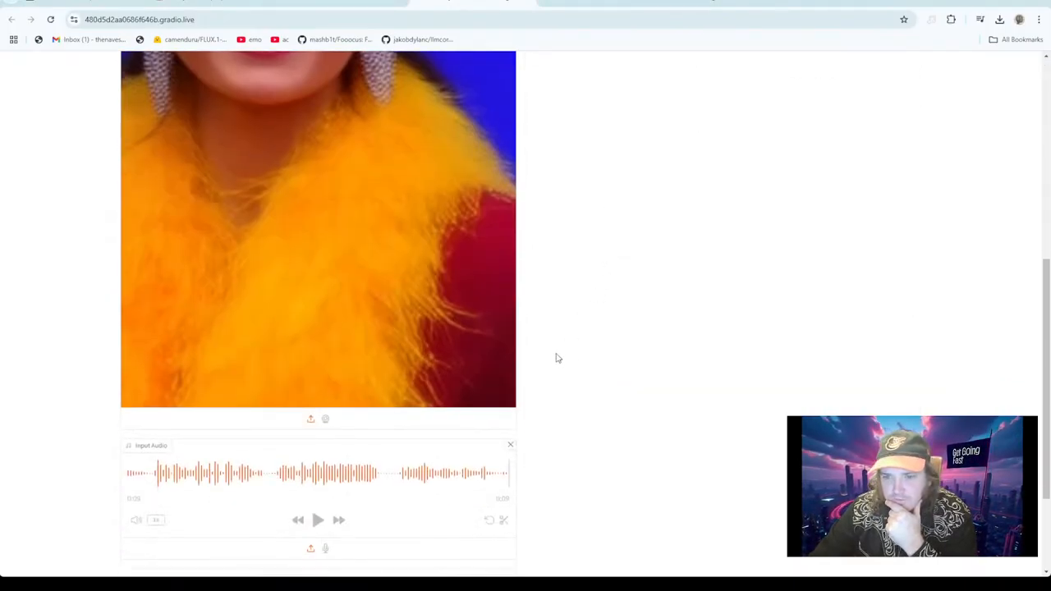
{"action": "scroll", "coordinate": [556, 356], "scroll_direction": "up", "scroll_amount": 6}
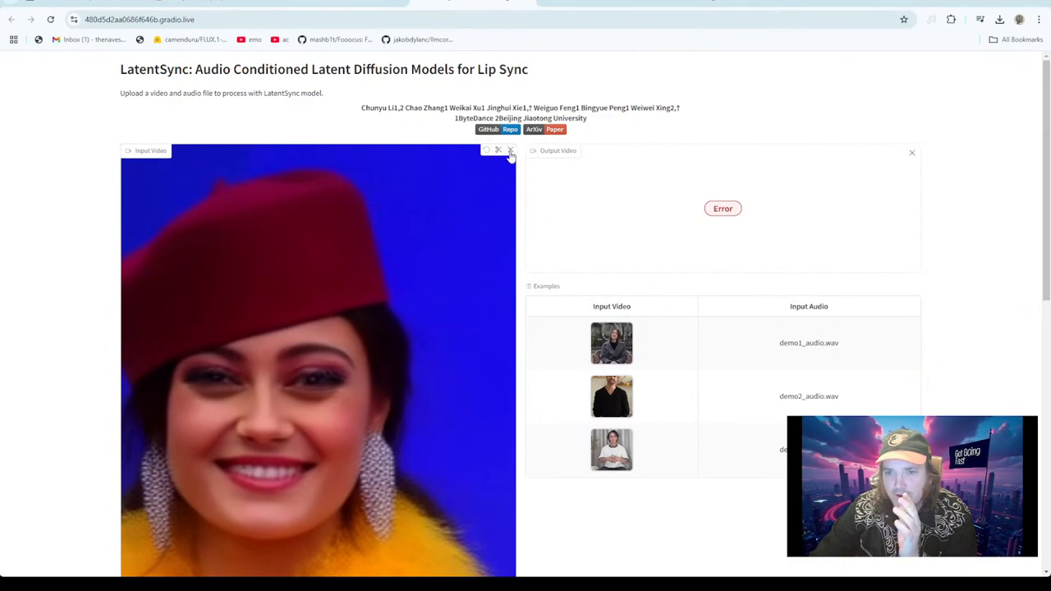
{"action": "left_click", "coordinate": [510, 151]}
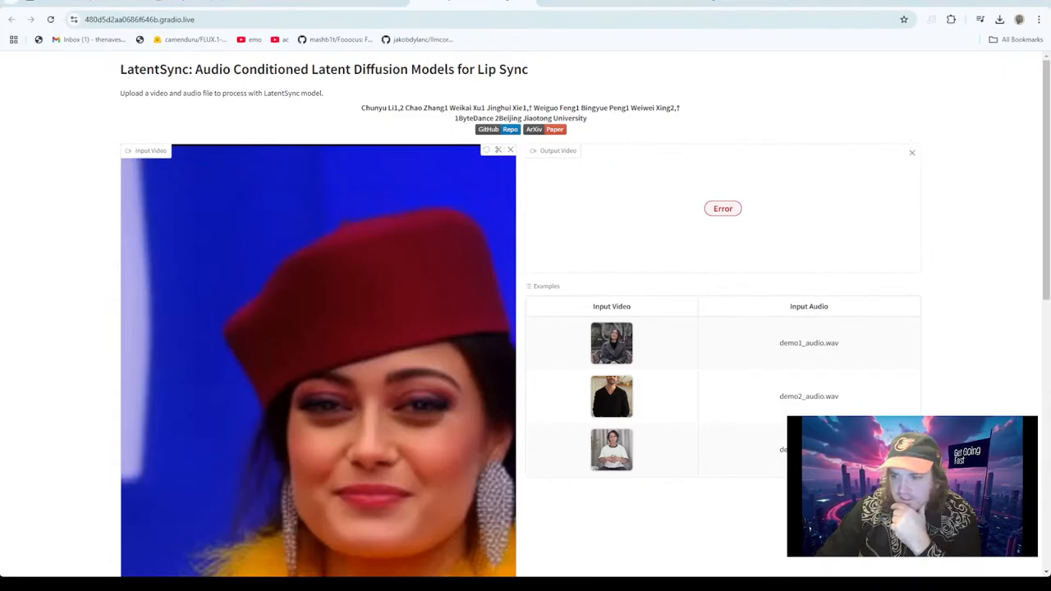
Play the new input video to check it and start processing it with the loaded input audio.
{"action": "scroll", "coordinate": [224, 478], "scroll_direction": "down", "scroll_amount": 5}
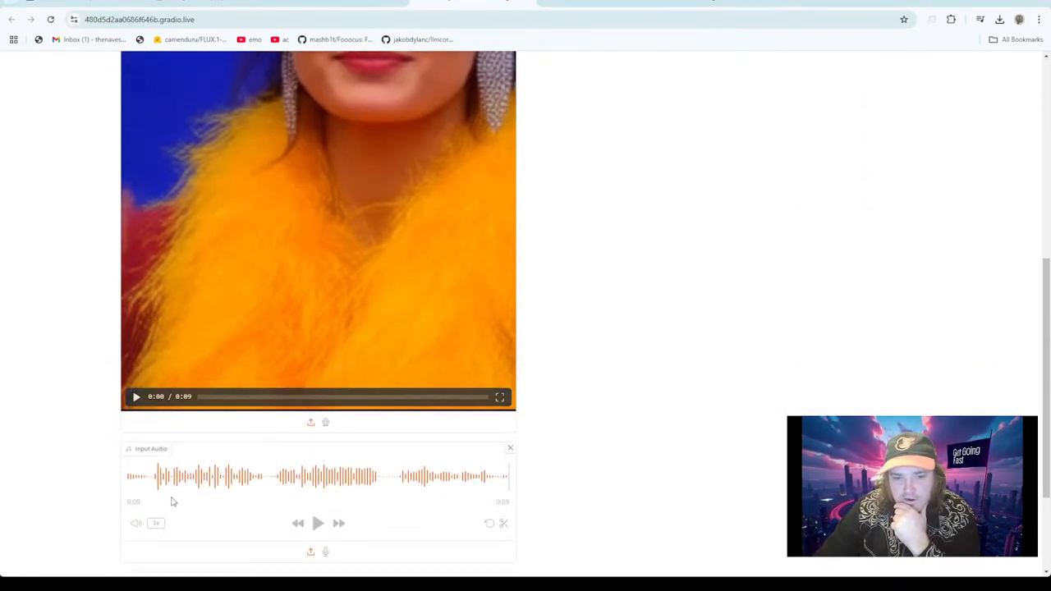
{"action": "left_click", "coordinate": [137, 398]}
{"action": "scroll", "coordinate": [238, 377], "scroll_direction": "up", "scroll_amount": 3}
{"action": "scroll", "coordinate": [238, 377], "scroll_direction": "down", "scroll_amount": 4}
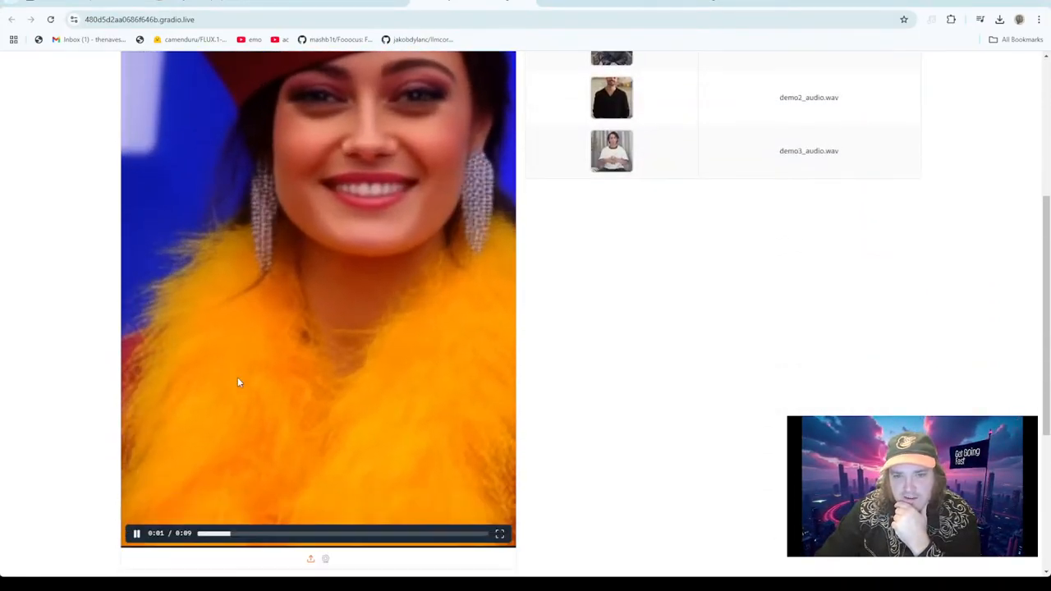
{"action": "left_click", "coordinate": [336, 538]}
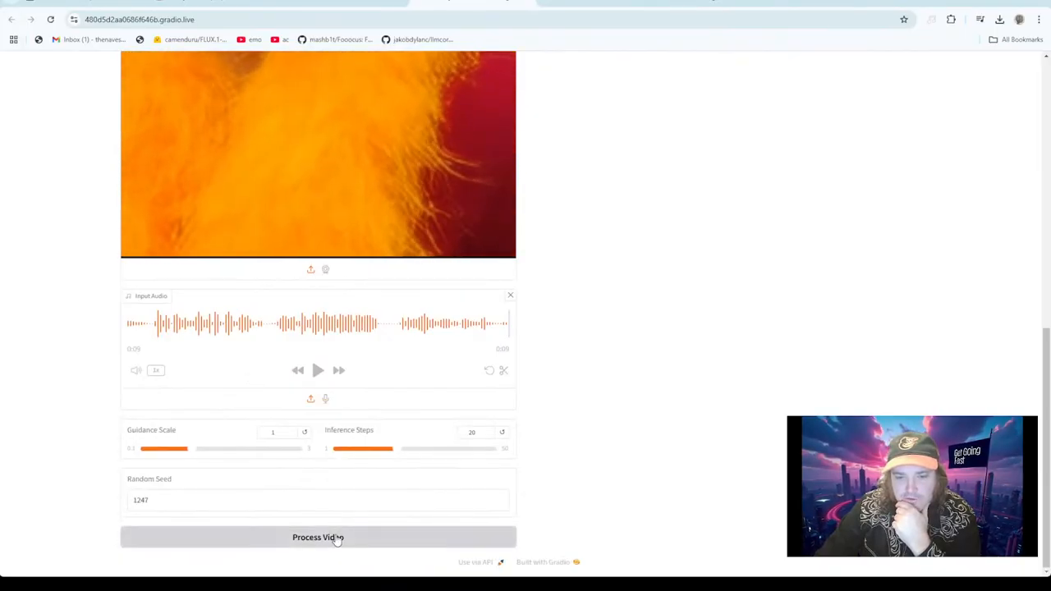
{"action": "scroll", "coordinate": [735, 394], "scroll_direction": "up", "scroll_amount": 2}
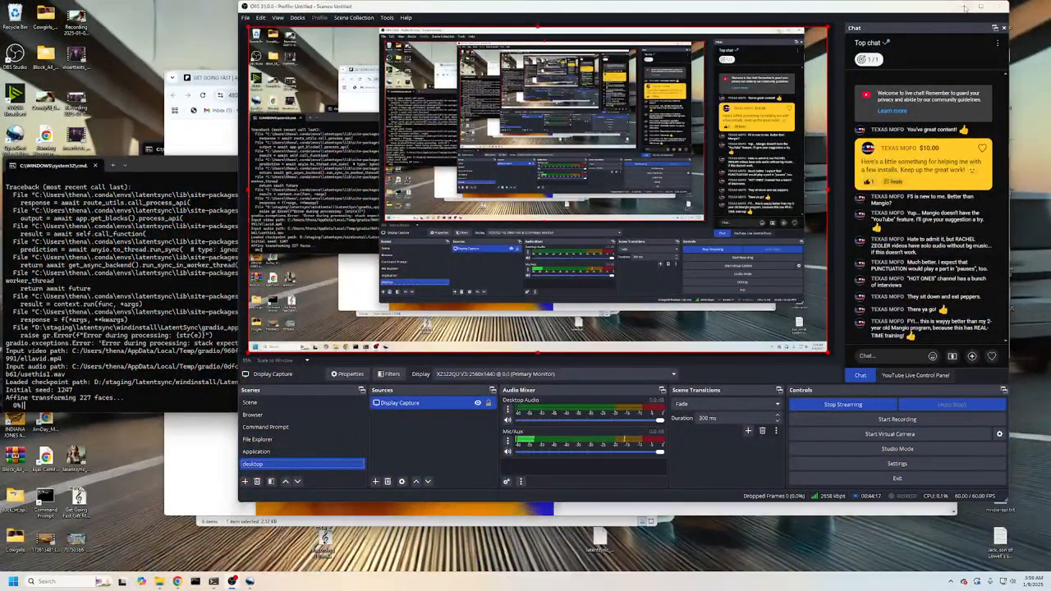
Minimize OBS and reposition the command window and the browser to follow the processing.
{"action": "left_click", "coordinate": [966, 8]}
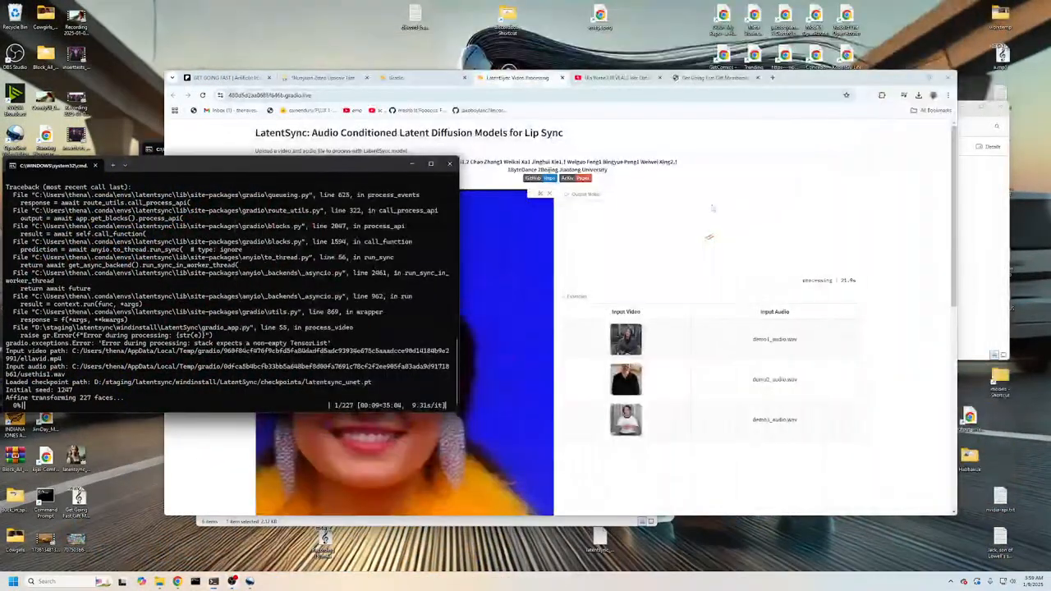
{"action": "left_click_drag", "start_coordinate": [286, 167], "coordinate": [295, 164]}
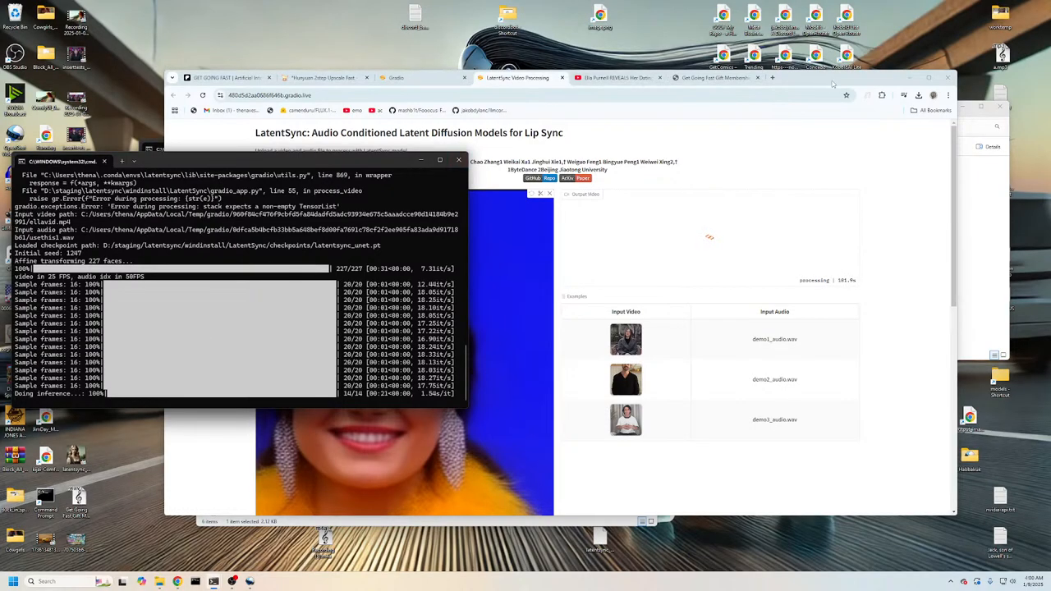
{"action": "left_click_drag", "start_coordinate": [833, 82], "coordinate": [896, 86]}
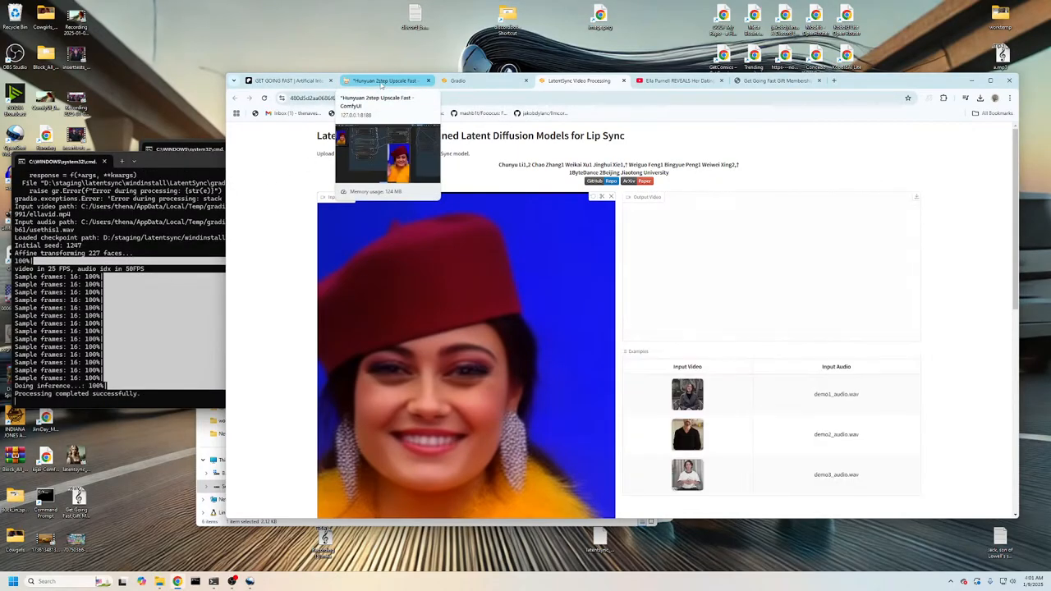
Look over the generated output video on the LatentSync page and switch OBS back to the Browser scene.
{"action": "scroll", "coordinate": [816, 284], "scroll_direction": "down", "scroll_amount": 5}
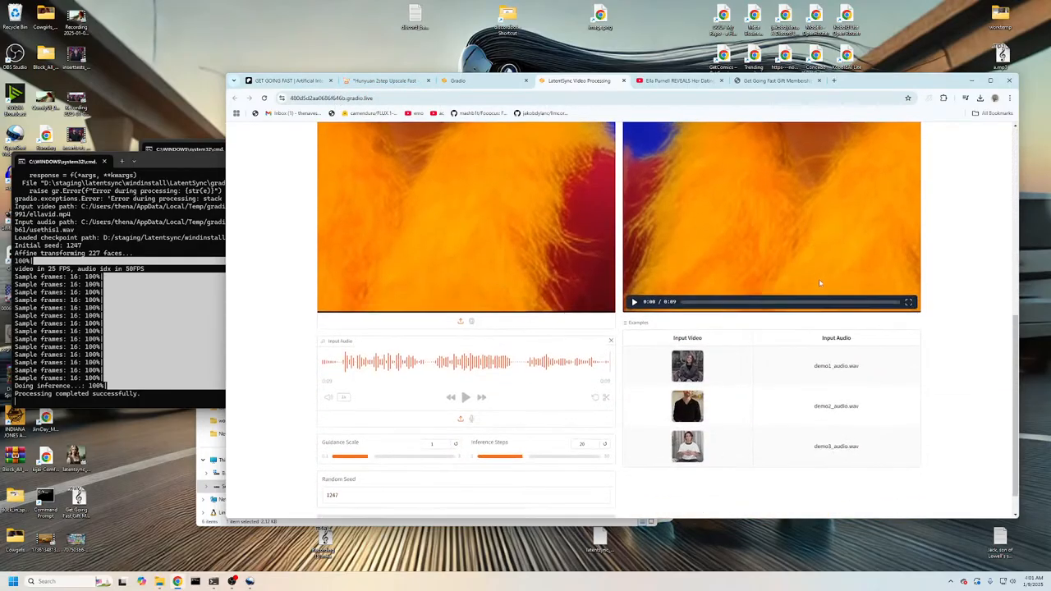
{"action": "scroll", "coordinate": [819, 279], "scroll_direction": "up", "scroll_amount": 2}
{"action": "scroll", "coordinate": [812, 167], "scroll_direction": "up", "scroll_amount": 2}
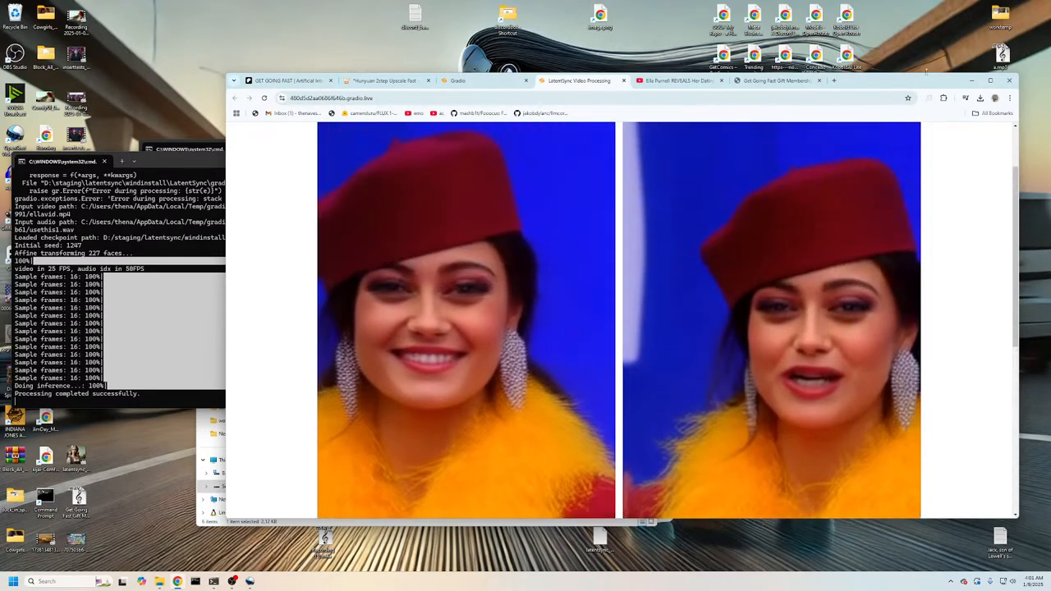
{"action": "left_click", "coordinate": [214, 582]}
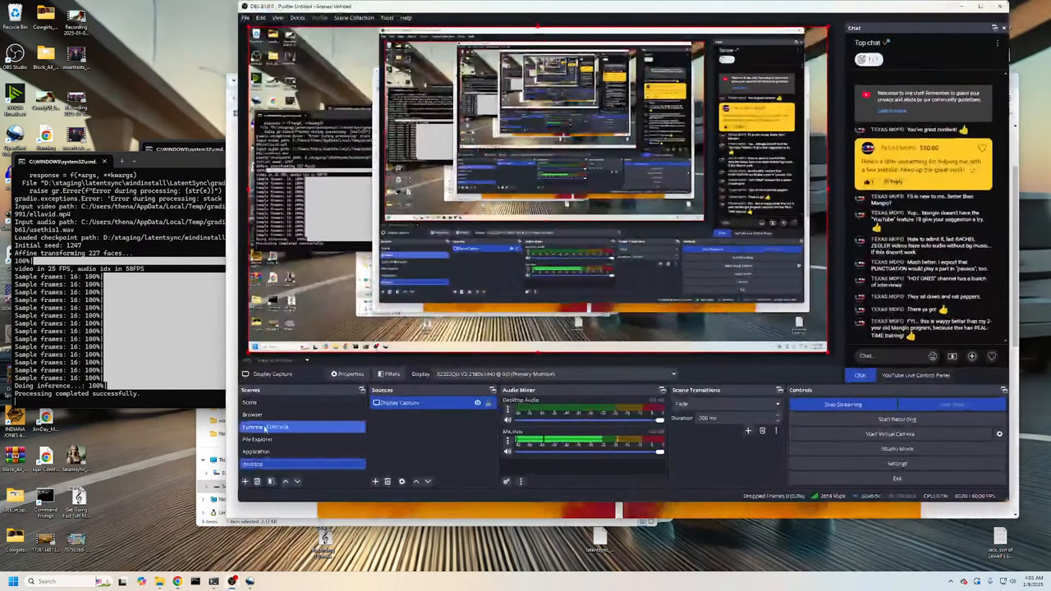
{"action": "left_click", "coordinate": [265, 427]}
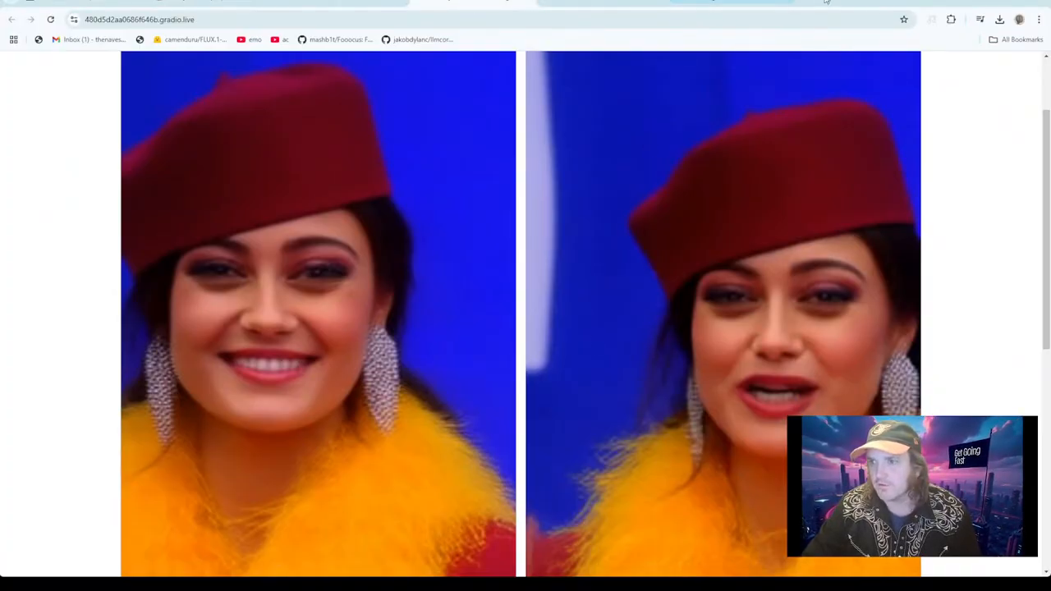
Play the lip-synced output video in LatentSync and watch the mouth movement against the speech.
{"action": "scroll", "coordinate": [680, 441], "scroll_direction": "down", "scroll_amount": 4}
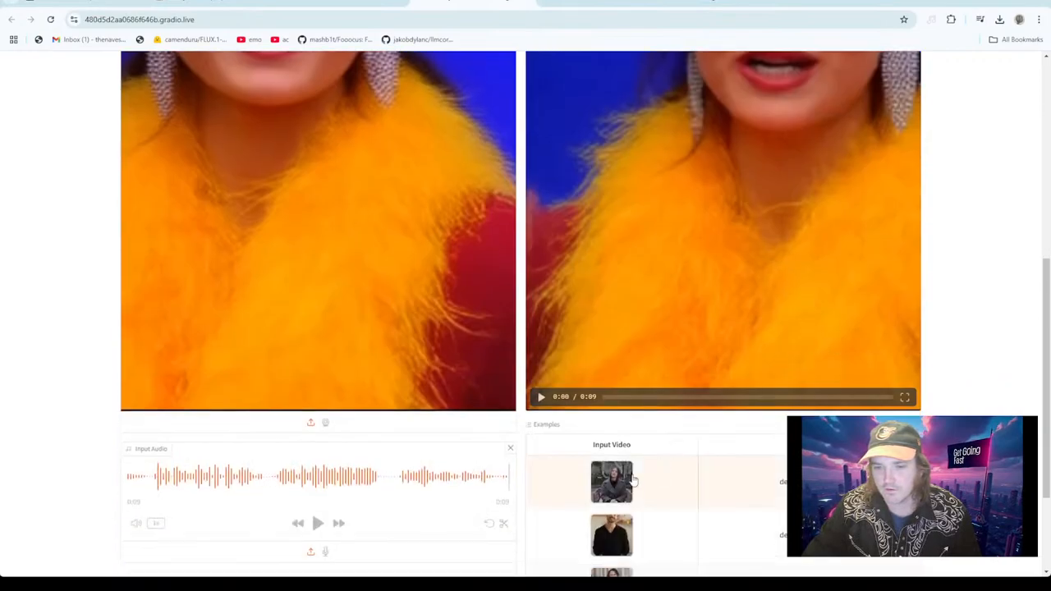
{"action": "left_click", "coordinate": [541, 397]}
{"action": "scroll", "coordinate": [584, 390], "scroll_direction": "up", "scroll_amount": 3}
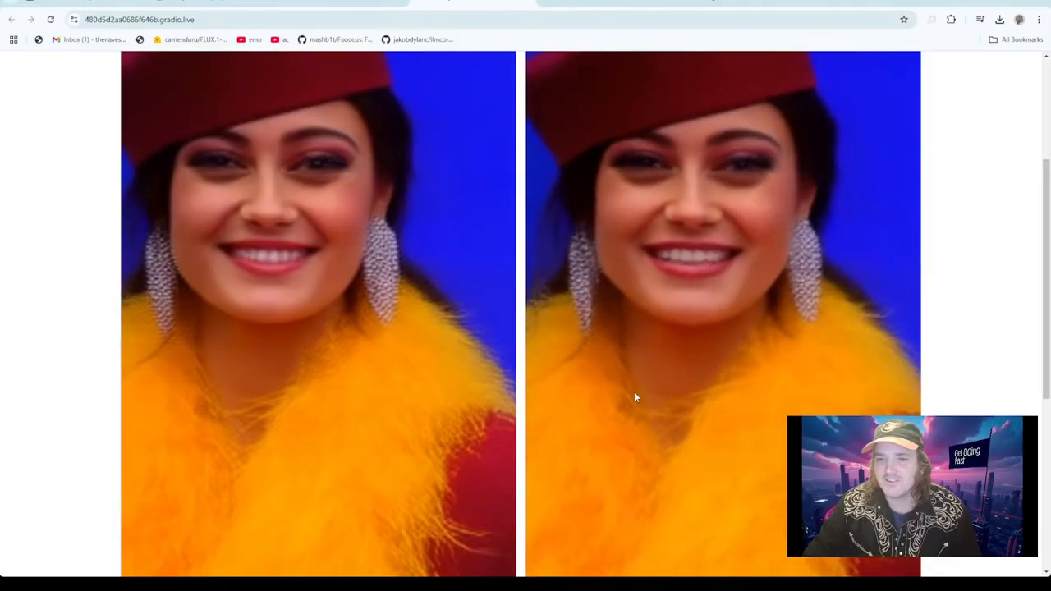
{"action": "scroll", "coordinate": [635, 394], "scroll_direction": "up", "scroll_amount": 3}
{"action": "scroll", "coordinate": [636, 394], "scroll_direction": "down", "scroll_amount": 3}
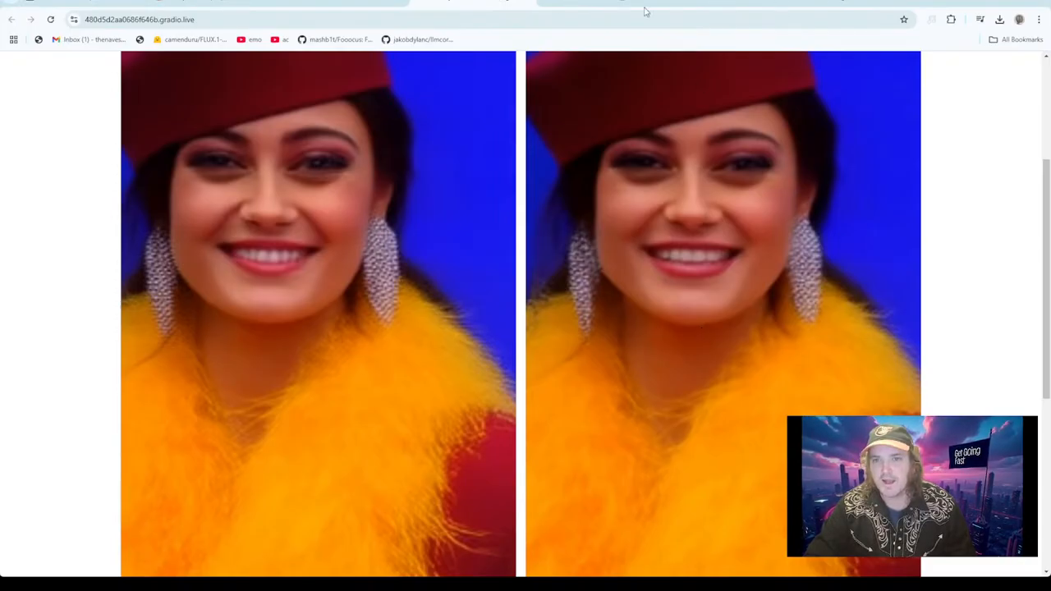
View the output file in its own browser tab and replay the LatentSync input video for comparison.
{"action": "left_click", "coordinate": [584, 5]}
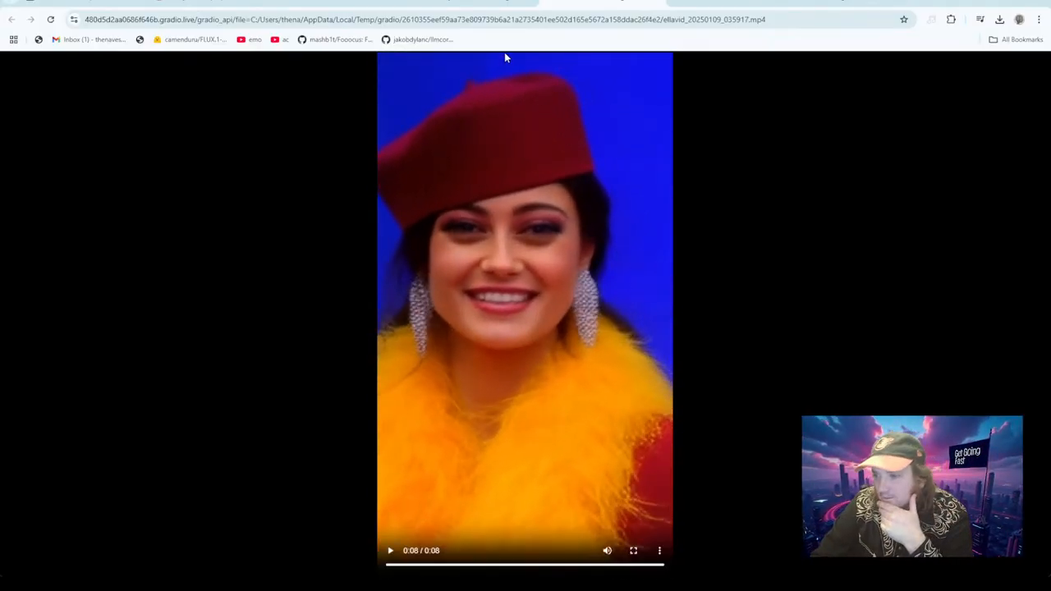
{"action": "left_click", "coordinate": [448, 5]}
{"action": "scroll", "coordinate": [178, 490], "scroll_direction": "down", "scroll_amount": 3}
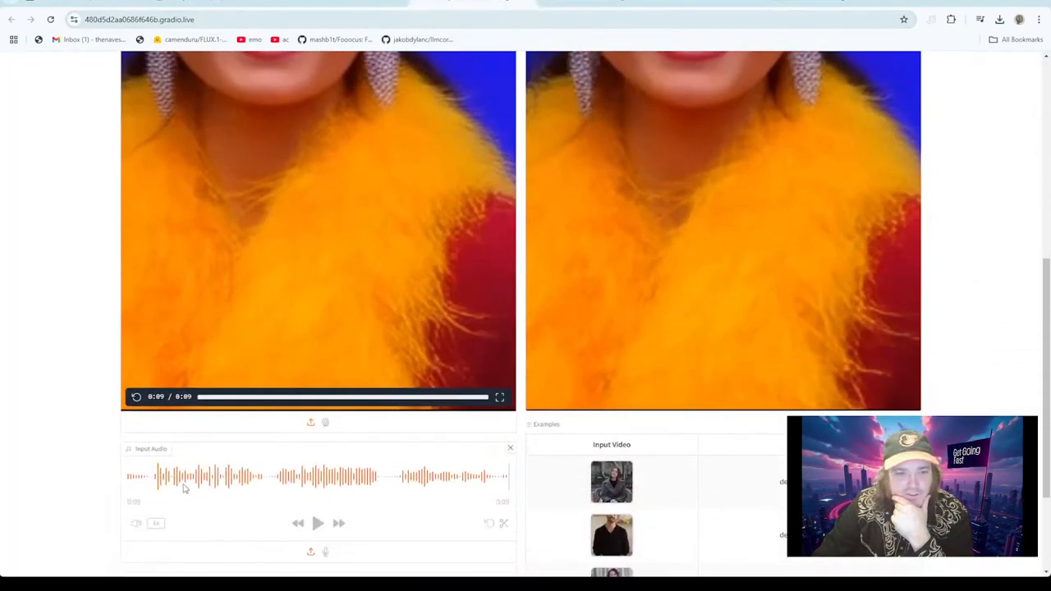
{"action": "left_click", "coordinate": [137, 398]}
{"action": "scroll", "coordinate": [247, 394], "scroll_direction": "up", "scroll_amount": 5}
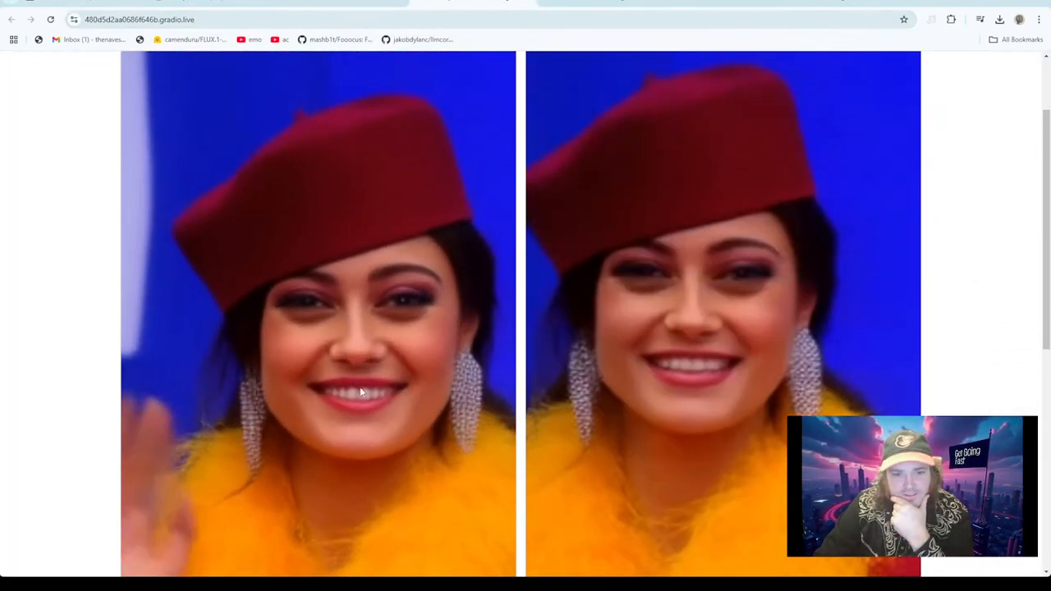
{"action": "scroll", "coordinate": [565, 437], "scroll_direction": "down", "scroll_amount": 3}
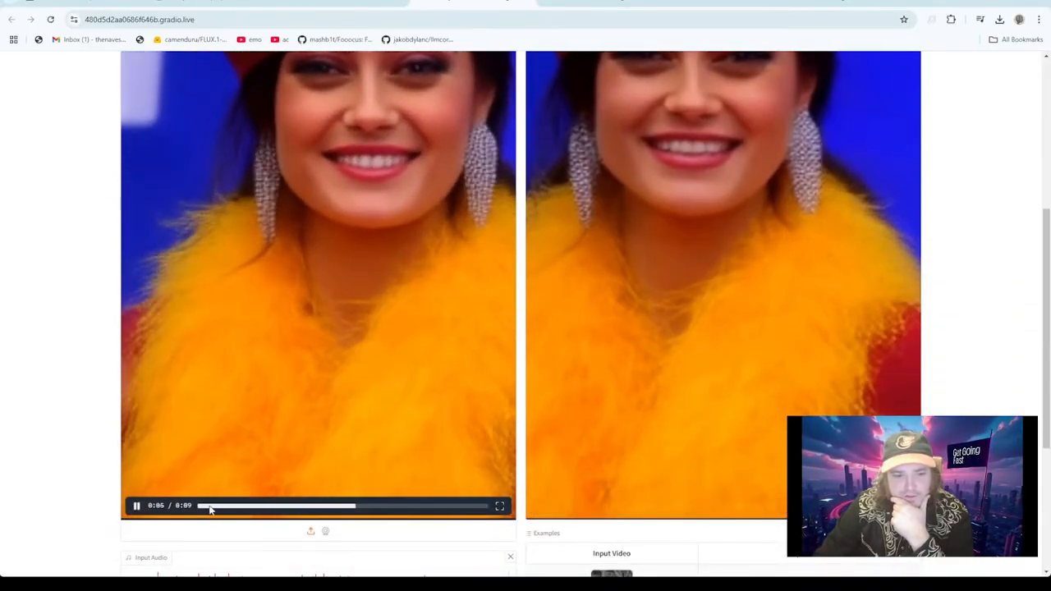
Replay the LatentSync input video from the beginning and compare it with the output video.
{"action": "left_click", "coordinate": [207, 507]}
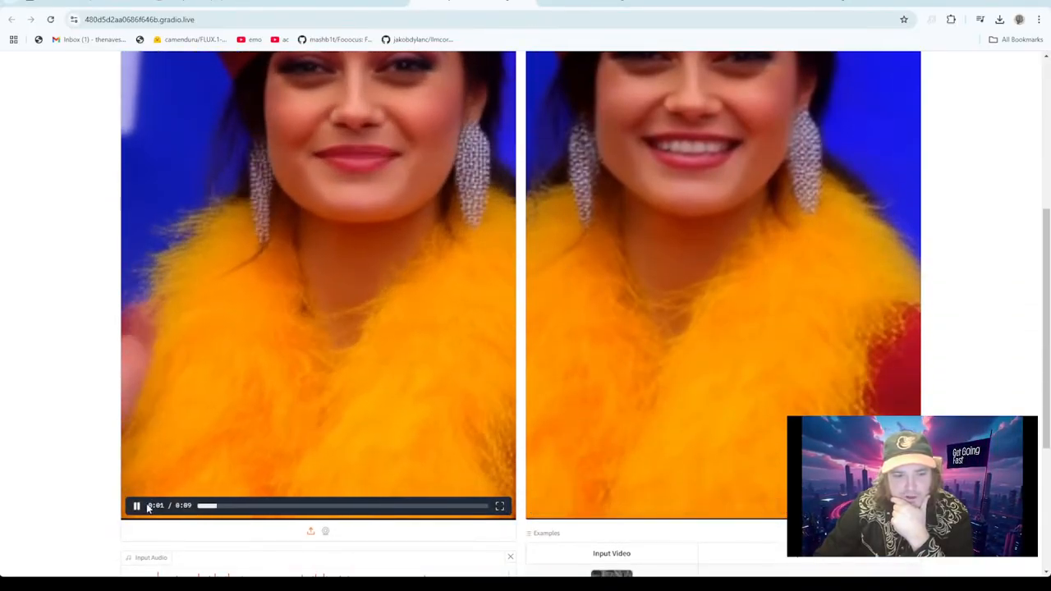
{"action": "left_click", "coordinate": [137, 506]}
{"action": "left_click", "coordinate": [200, 506]}
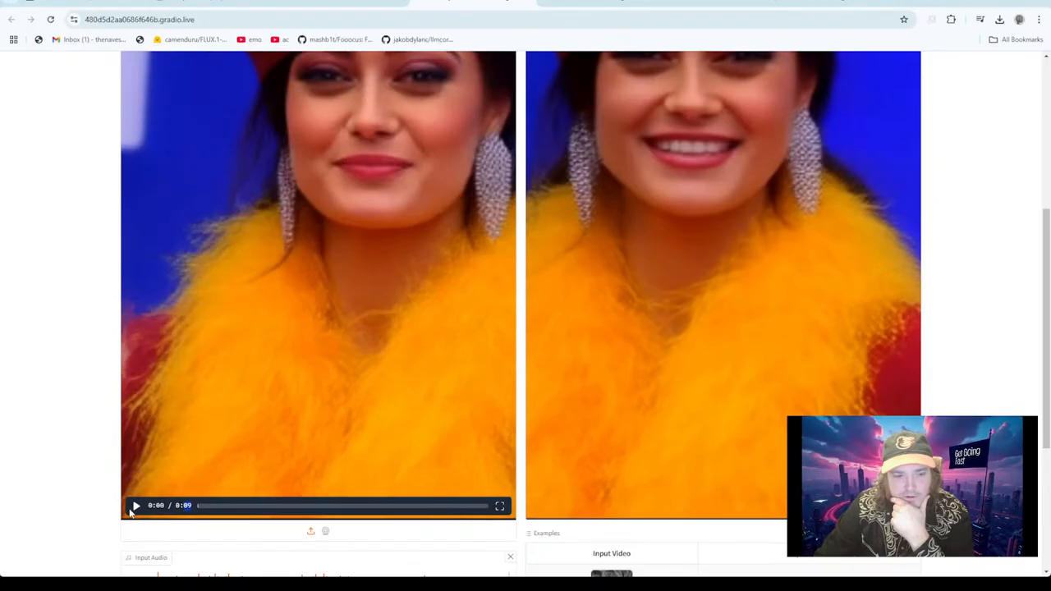
{"action": "left_click", "coordinate": [136, 506]}
{"action": "scroll", "coordinate": [542, 511], "scroll_direction": "up", "scroll_amount": 3}
{"action": "scroll", "coordinate": [543, 515], "scroll_direction": "down", "scroll_amount": 2}
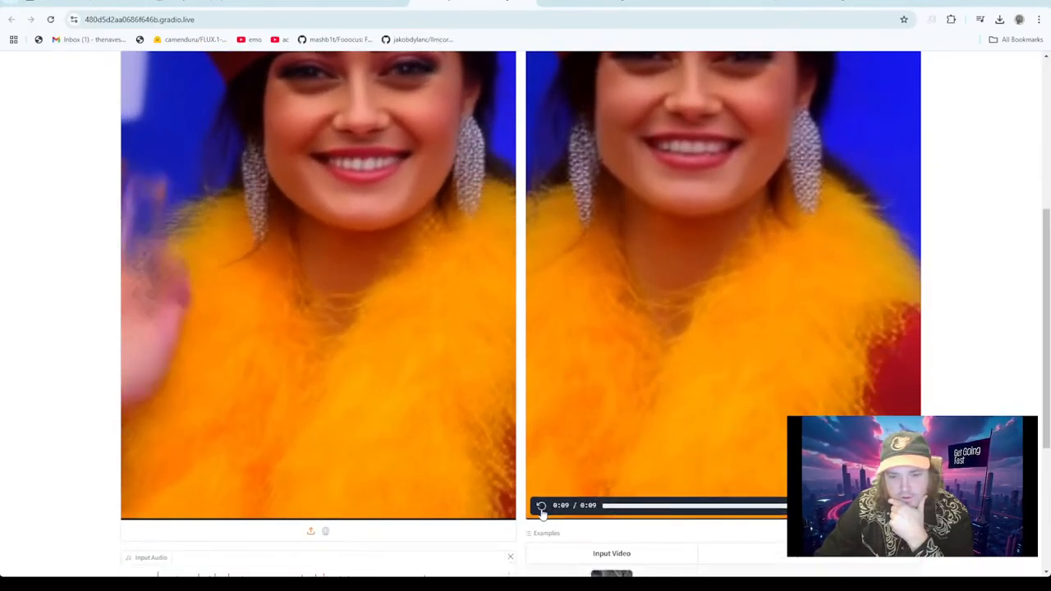
{"action": "scroll", "coordinate": [599, 480], "scroll_direction": "up", "scroll_amount": 1}
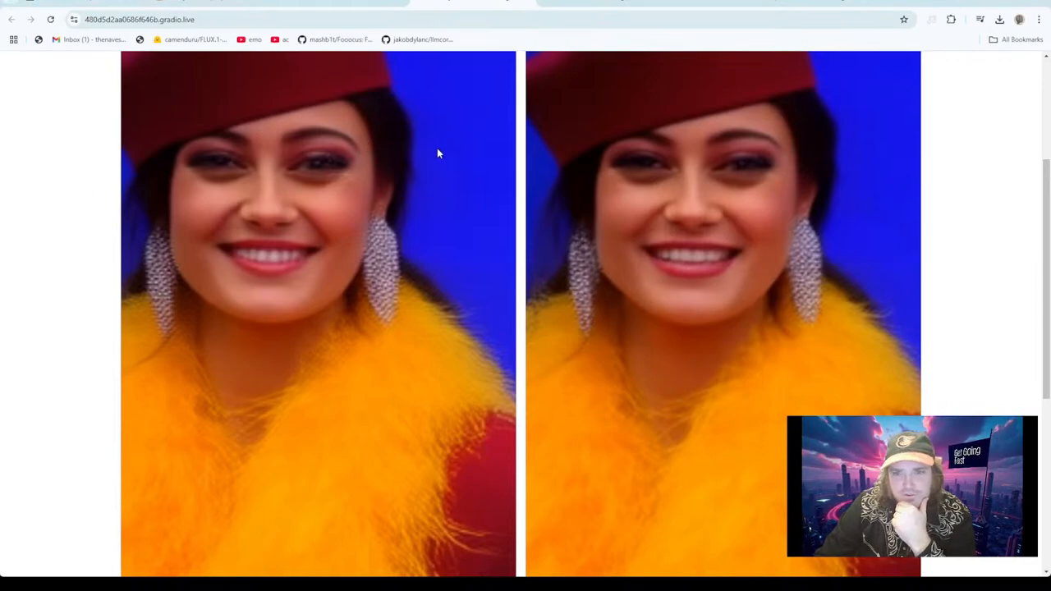
Replace the LatentSync input video with vid_00001.mp4 and play it back.
{"action": "scroll", "coordinate": [437, 153], "scroll_direction": "up", "scroll_amount": 5}
{"action": "left_click", "coordinate": [504, 154]}
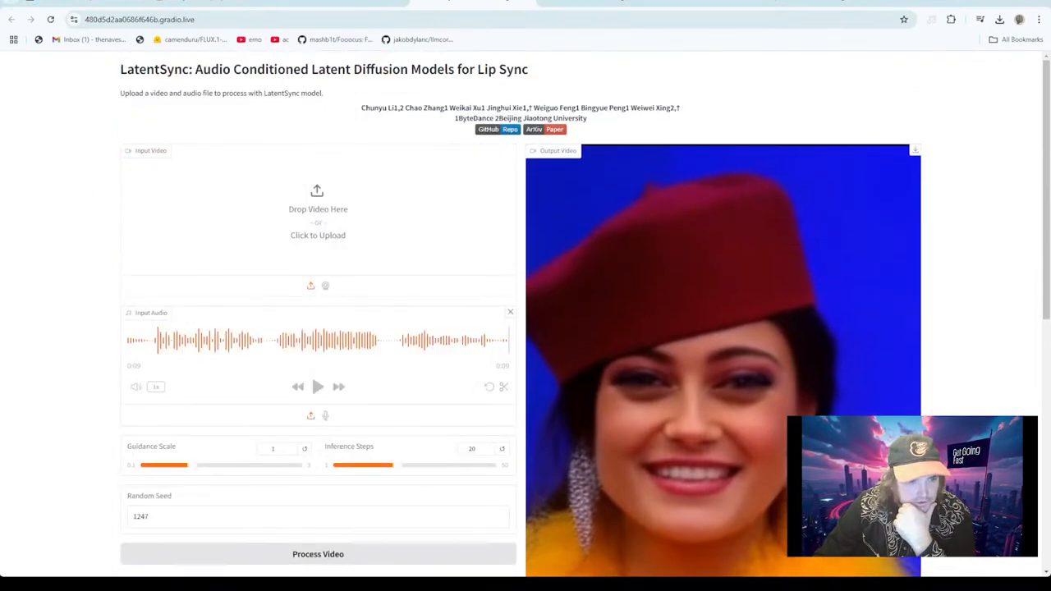
{"action": "left_click_drag", "start_coordinate": [44, 292], "coordinate": [302, 203]}
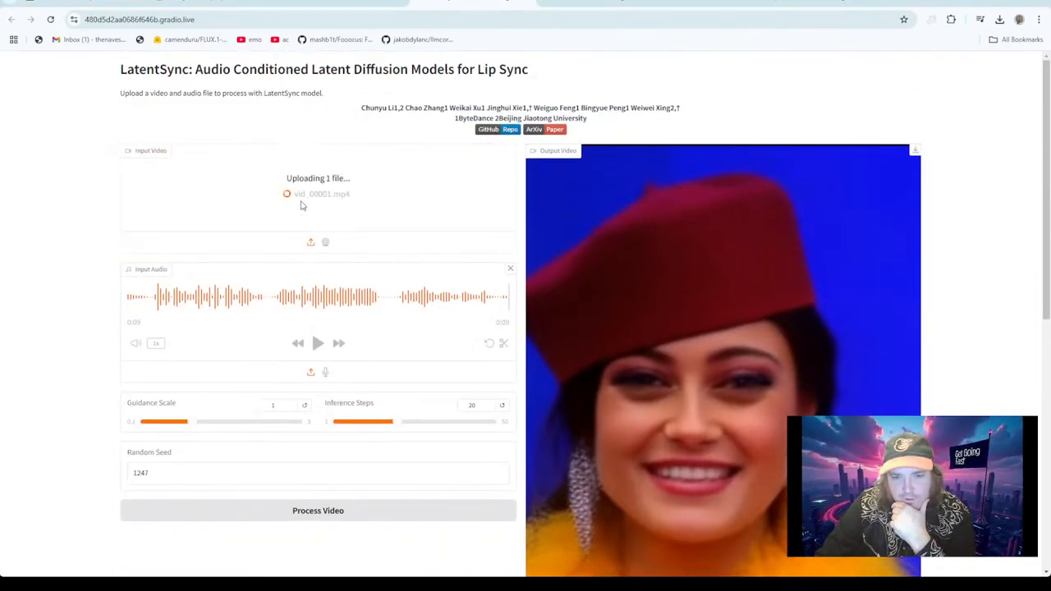
{"action": "scroll", "coordinate": [349, 300], "scroll_direction": "down", "scroll_amount": 5}
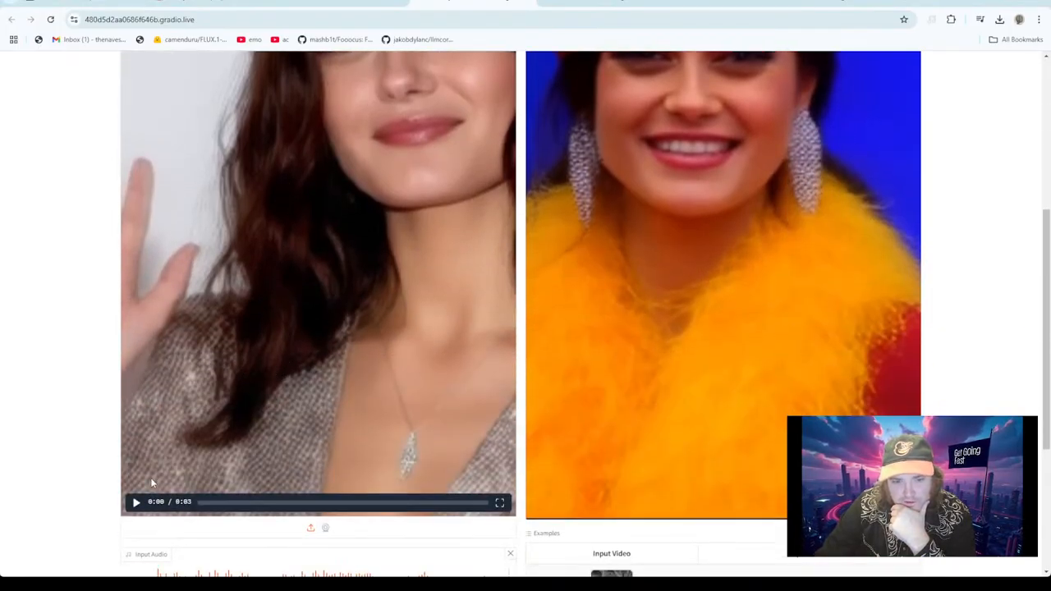
{"action": "left_click", "coordinate": [136, 502]}
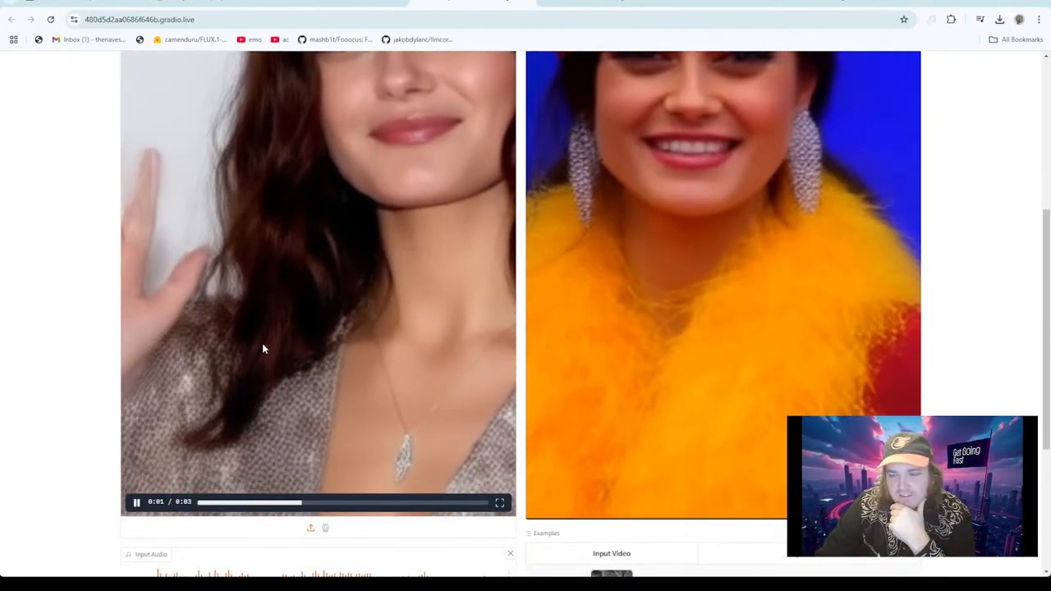
{"action": "scroll", "coordinate": [300, 335], "scroll_direction": "up", "scroll_amount": 1}
{"action": "scroll", "coordinate": [279, 379], "scroll_direction": "down", "scroll_amount": 3}
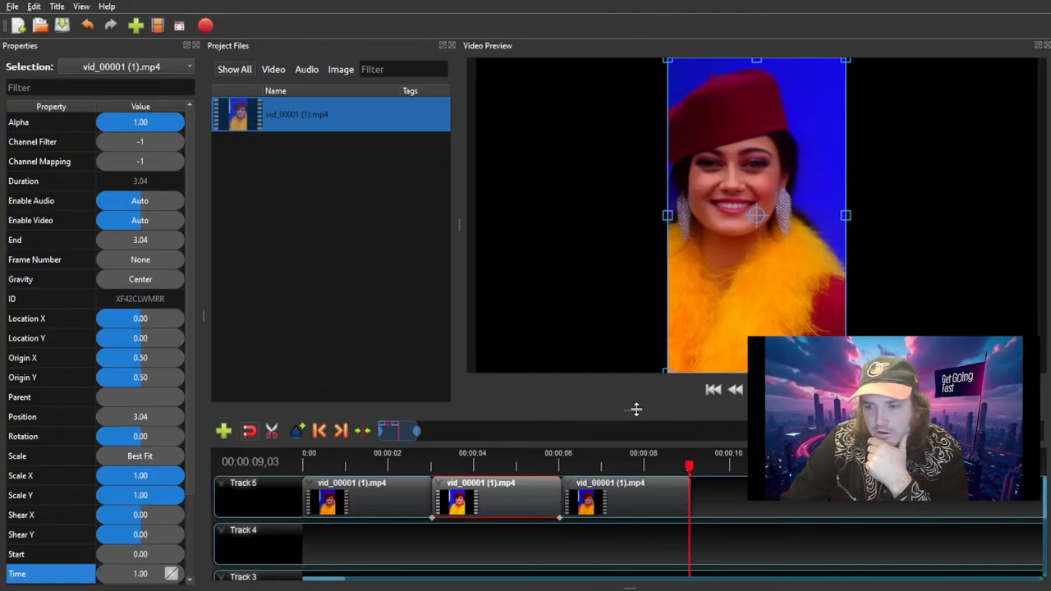
Switch to OpenShot, enlarge the timeline area and delete the three vid_00001 (1).mp4 clips from Track 5.
{"action": "left_click_drag", "start_coordinate": [636, 408], "coordinate": [591, 234]}
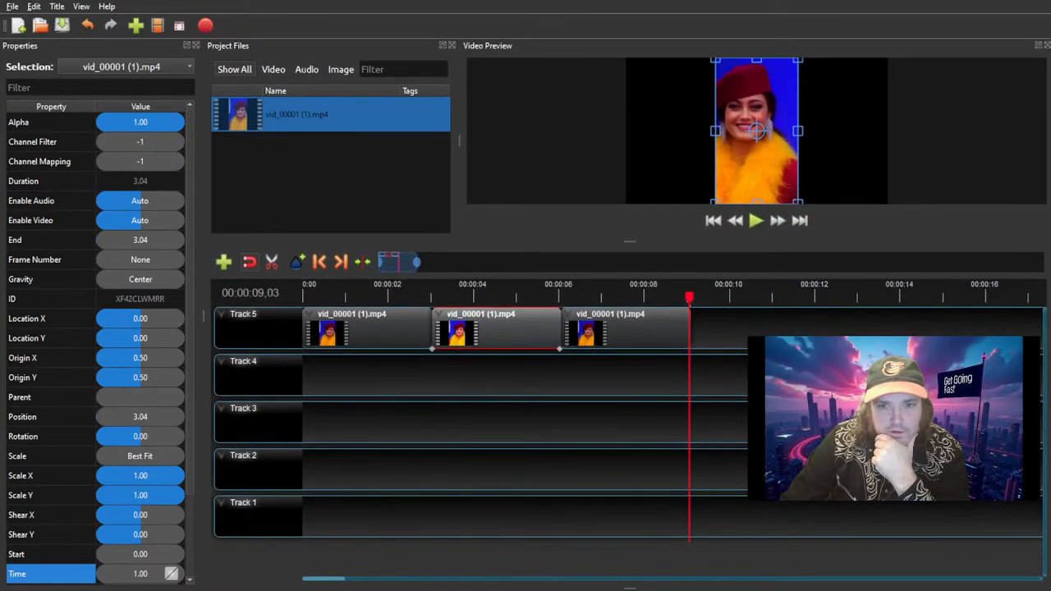
{"action": "left_click", "coordinate": [357, 331]}
{"action": "key", "text": "Delete"}
{"action": "left_click", "coordinate": [493, 329]}
{"action": "key", "text": "Delete"}
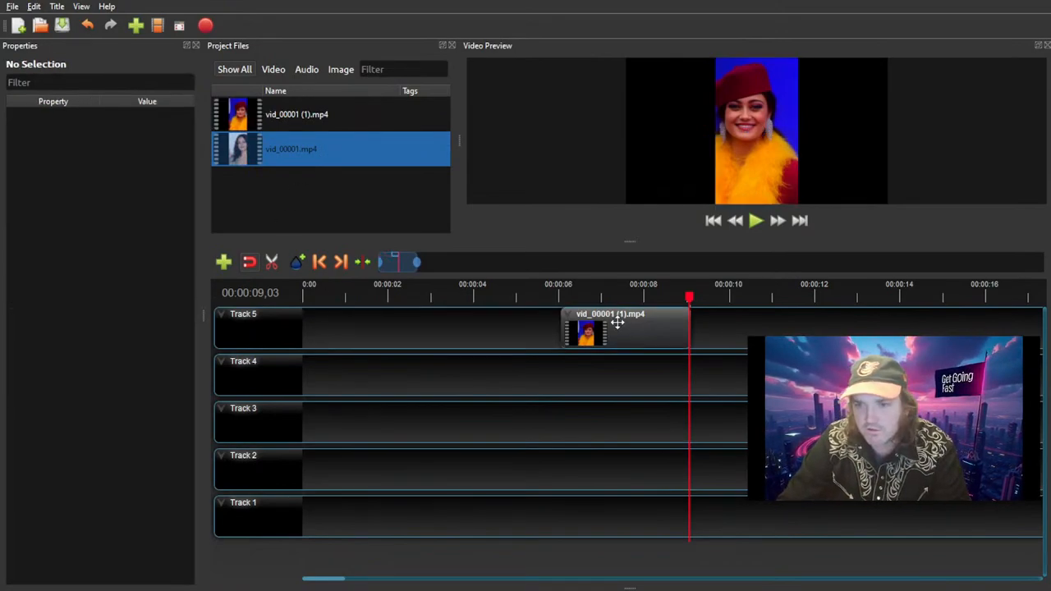
{"action": "left_click", "coordinate": [615, 326]}
{"action": "key", "text": "Delete"}
Place three copies of vid_00001.mp4 end to end on Track 5, starting at 0:00.
{"action": "left_click_drag", "start_coordinate": [255, 155], "coordinate": [299, 333]}
{"action": "key", "text": "Delete"}
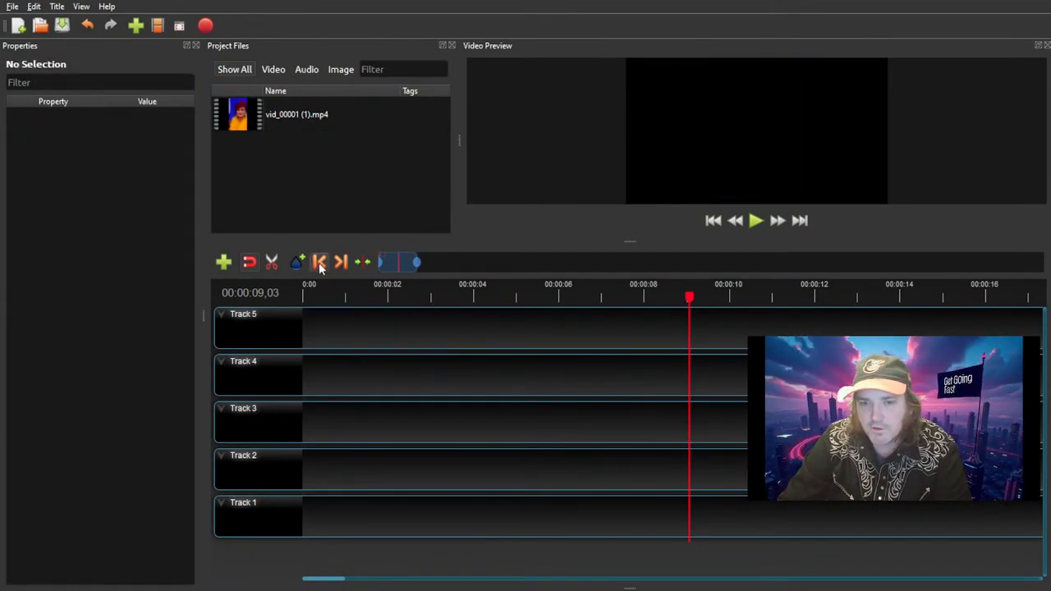
{"action": "key", "text": "ctrl+z"}
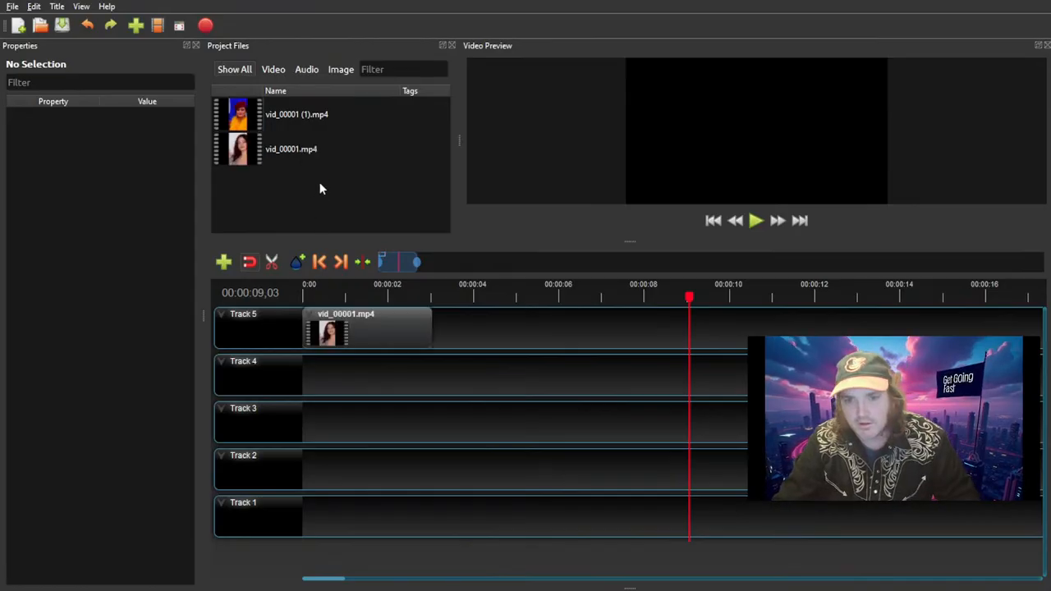
{"action": "left_click", "coordinate": [274, 149]}
{"action": "left_click_drag", "start_coordinate": [275, 149], "coordinate": [435, 329]}
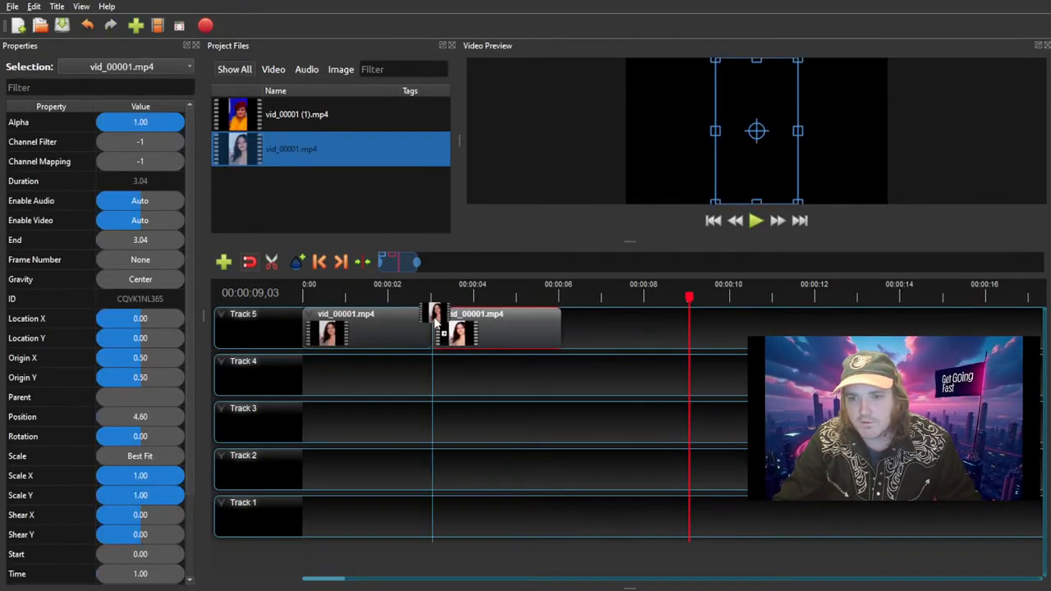
{"action": "left_click_drag", "start_coordinate": [291, 150], "coordinate": [565, 331]}
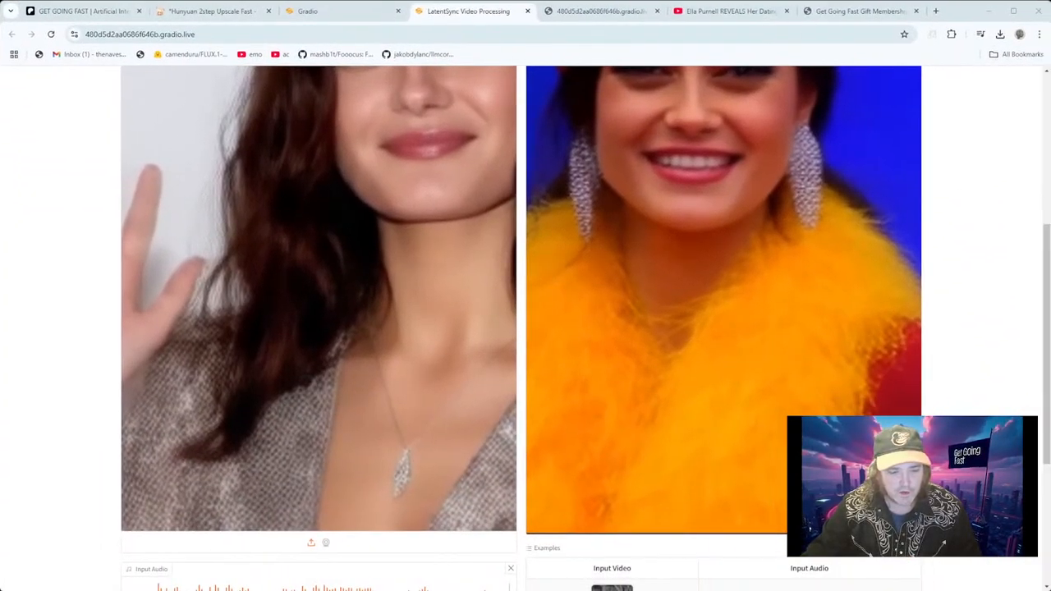
Return to LatentSync, remove the short input video and upload the lengthened clip of the dark-haired woman in its place.
{"action": "scroll", "coordinate": [577, 340], "scroll_direction": "up", "scroll_amount": 4}
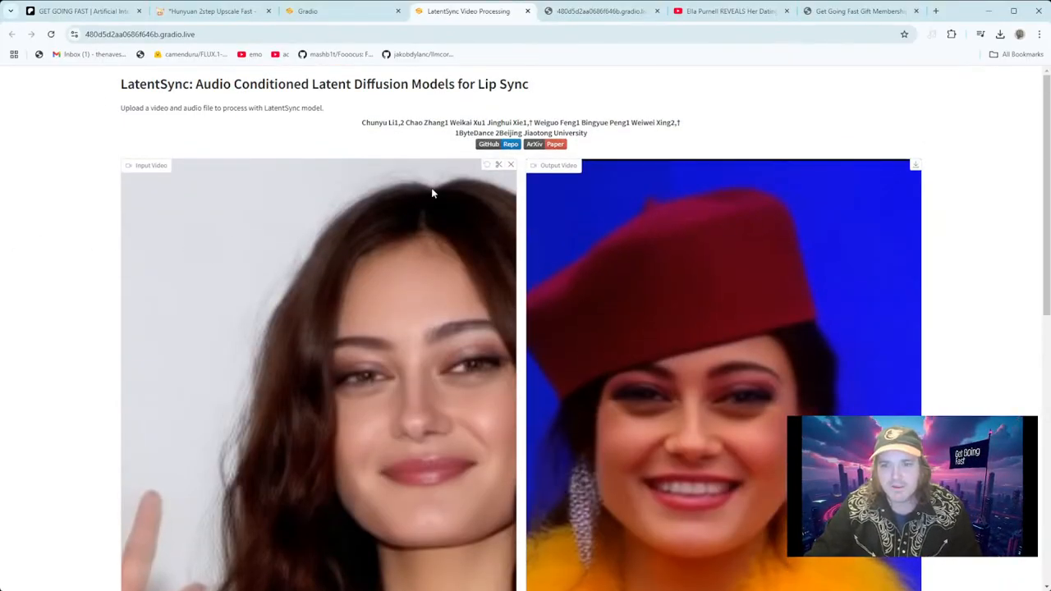
{"action": "left_click", "coordinate": [513, 166]}
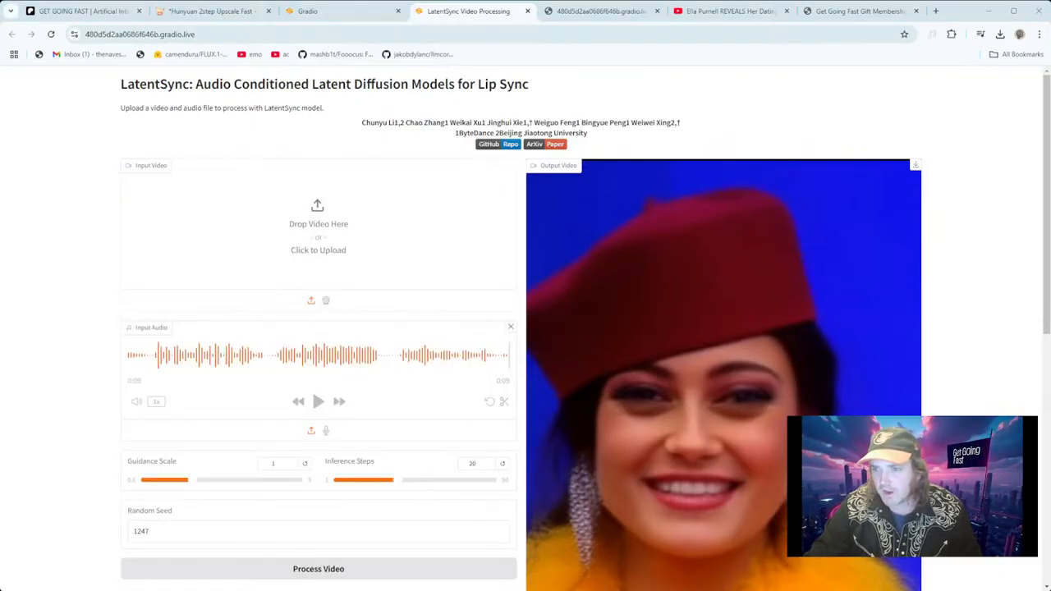
{"action": "left_click_drag", "start_coordinate": [319, 237], "coordinate": [333, 221]}
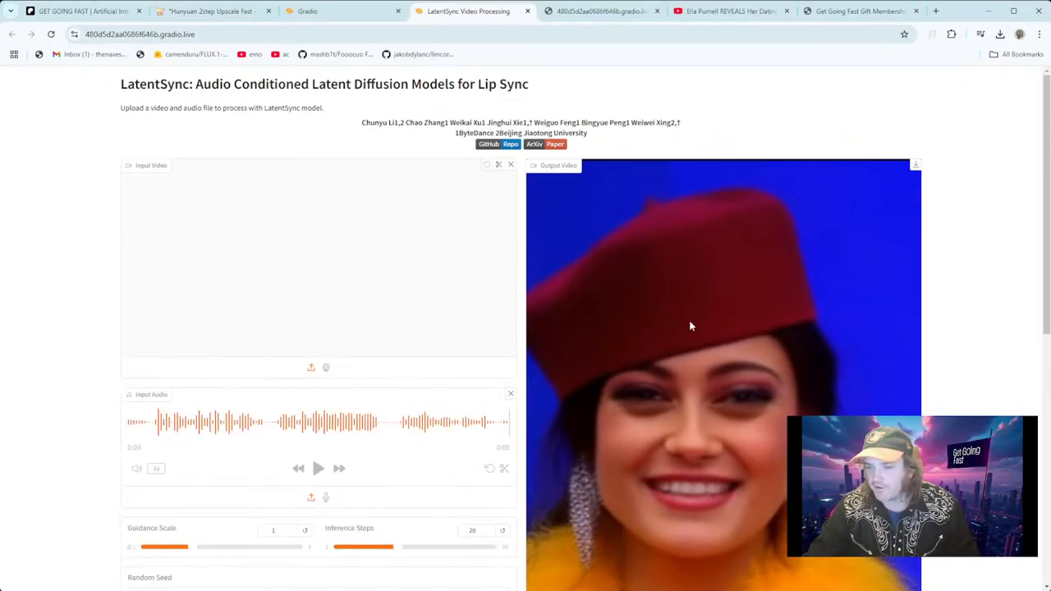
{"action": "scroll", "coordinate": [463, 338], "scroll_direction": "down", "scroll_amount": 5}
{"action": "scroll", "coordinate": [290, 377], "scroll_direction": "up", "scroll_amount": 5}
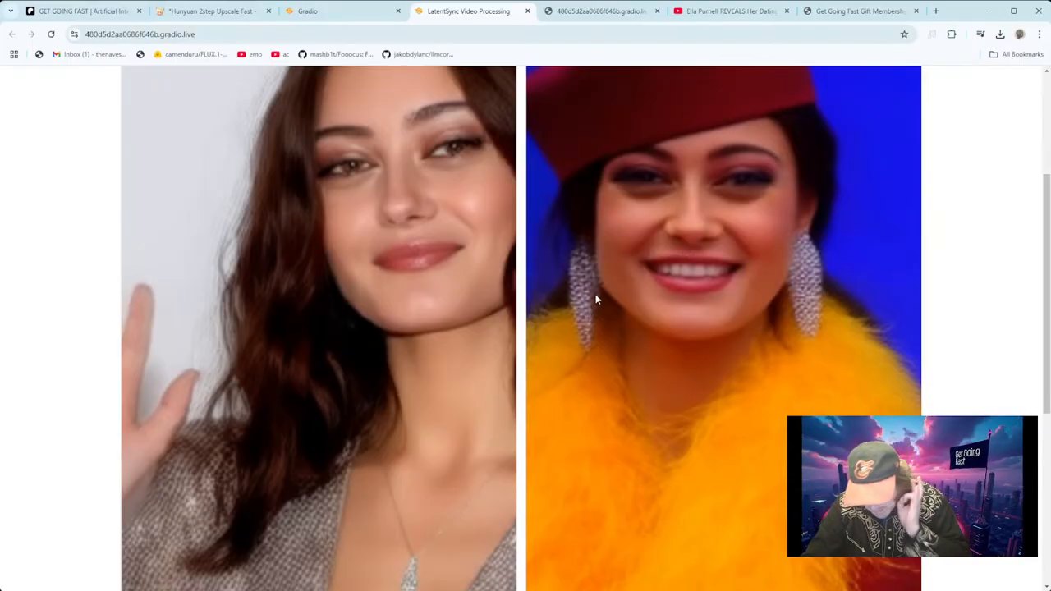
Start processing the new input video with the loaded speech audio in LatentSync.
{"action": "scroll", "coordinate": [598, 298], "scroll_direction": "down", "scroll_amount": 2}
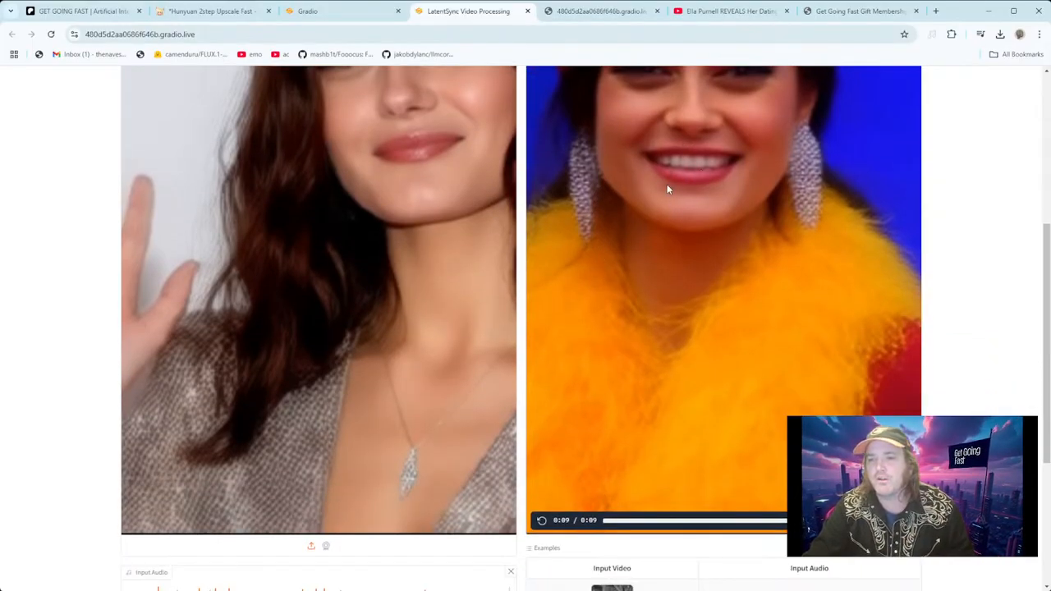
{"action": "scroll", "coordinate": [241, 477], "scroll_direction": "down", "scroll_amount": 2}
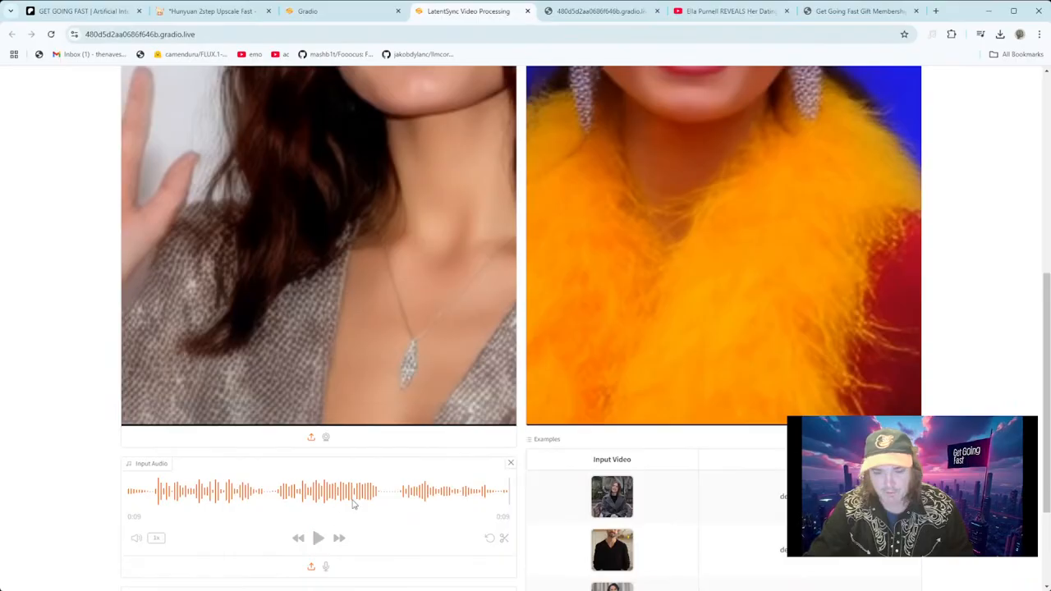
{"action": "scroll", "coordinate": [750, 203], "scroll_direction": "up", "scroll_amount": 2}
{"action": "scroll", "coordinate": [642, 313], "scroll_direction": "down", "scroll_amount": 5}
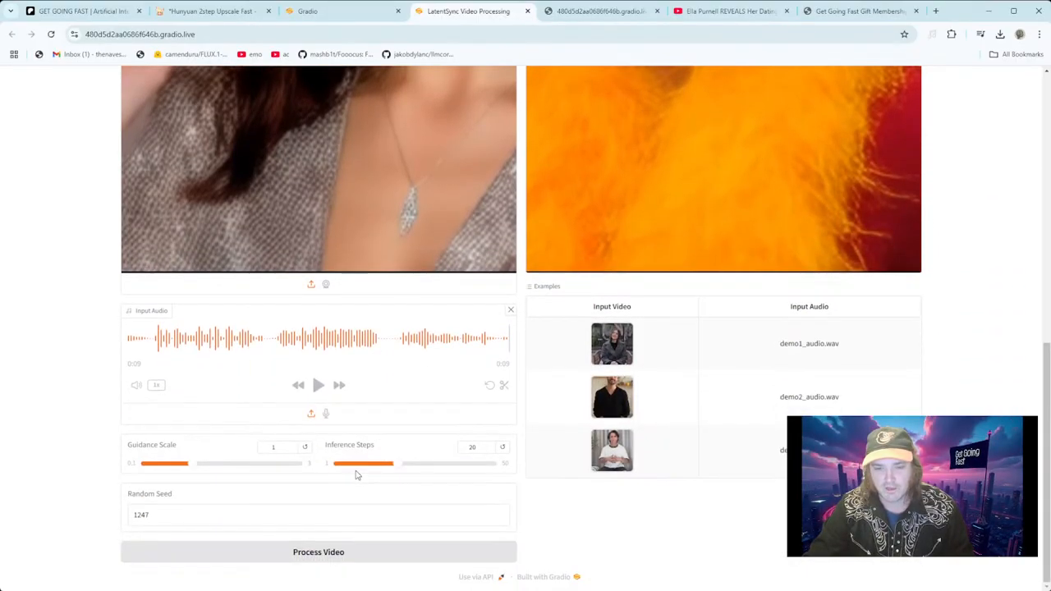
{"action": "left_click", "coordinate": [313, 554]}
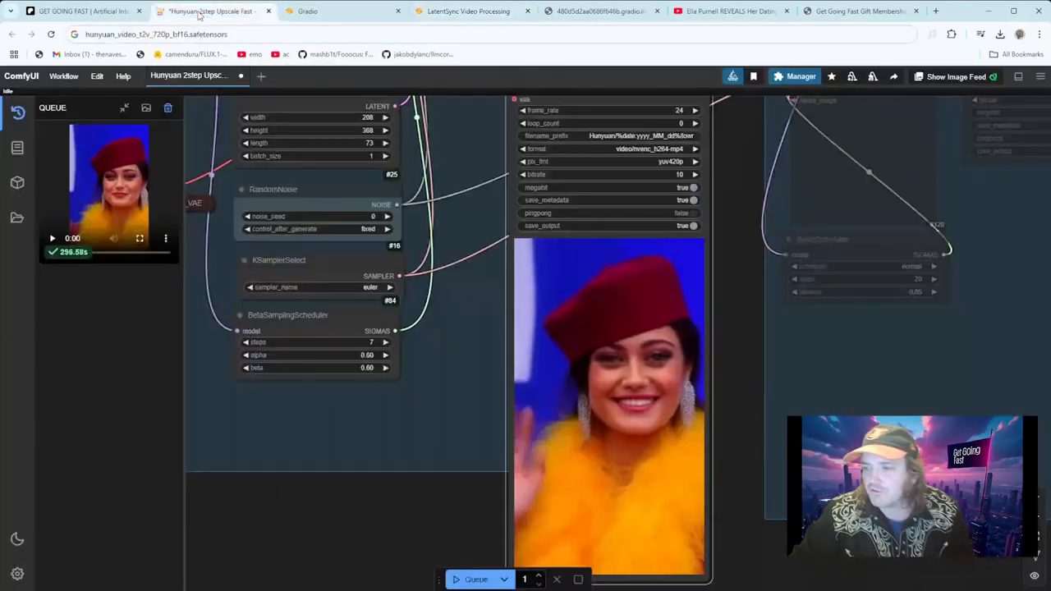
Switch to the Hunyuan 2step Upscale workflow in ComfyUI and bring the EmptyHunyuanLatentVideo node into close view.
{"action": "left_click", "coordinate": [200, 15]}
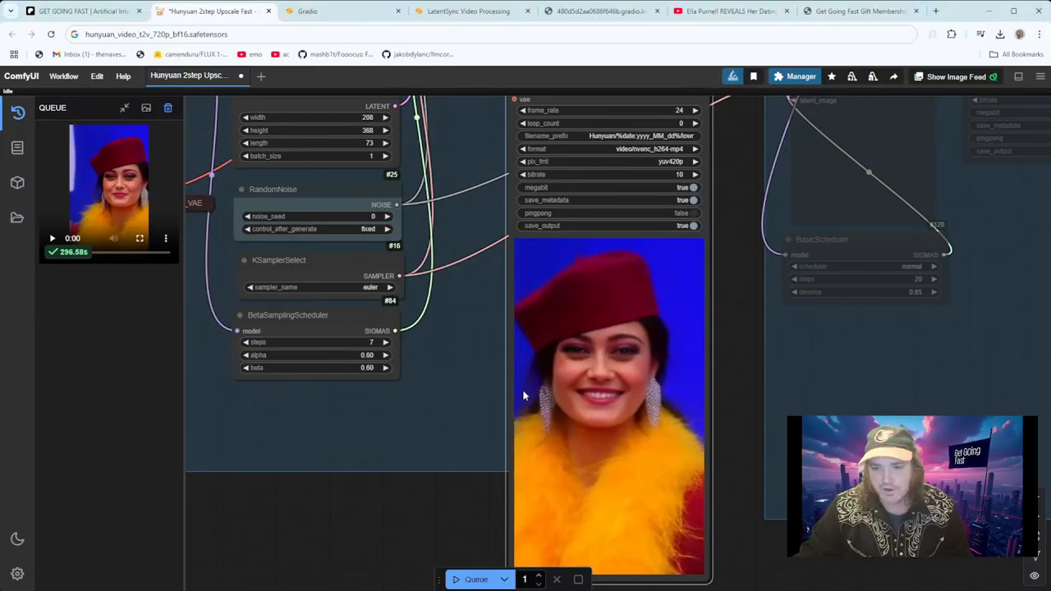
{"action": "scroll", "coordinate": [468, 359], "scroll_direction": "up", "scroll_amount": 1}
{"action": "scroll", "coordinate": [468, 360], "scroll_direction": "down", "scroll_amount": 5}
{"action": "left_click_drag", "start_coordinate": [382, 492], "coordinate": [573, 553]}
{"action": "scroll", "coordinate": [407, 409], "scroll_direction": "down", "scroll_amount": 1}
{"action": "left_click_drag", "start_coordinate": [361, 400], "coordinate": [287, 495]}
{"action": "scroll", "coordinate": [287, 495], "scroll_direction": "up", "scroll_amount": 10}
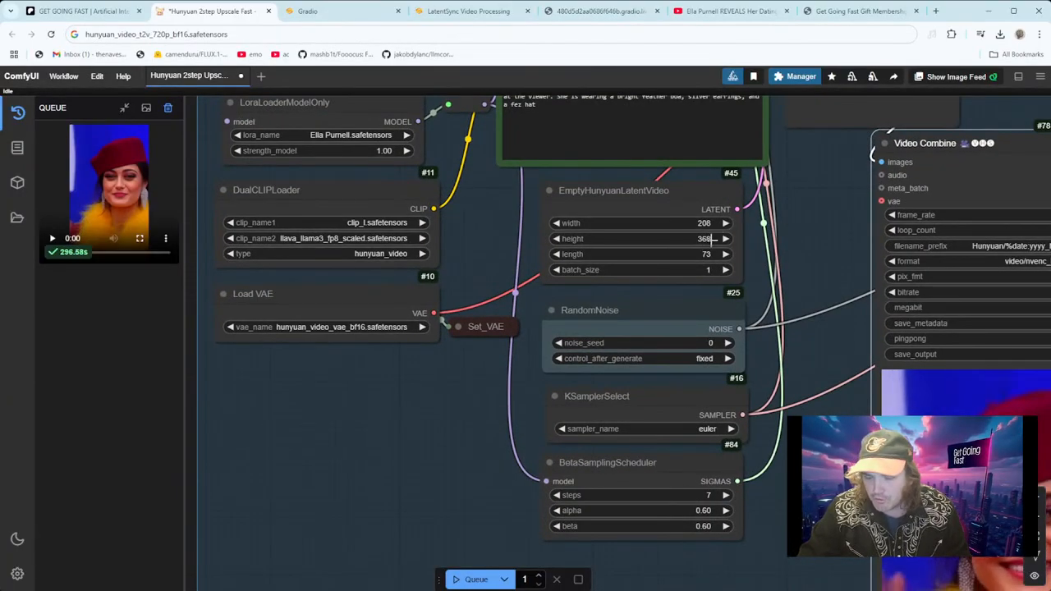
{"action": "left_click", "coordinate": [711, 238]}
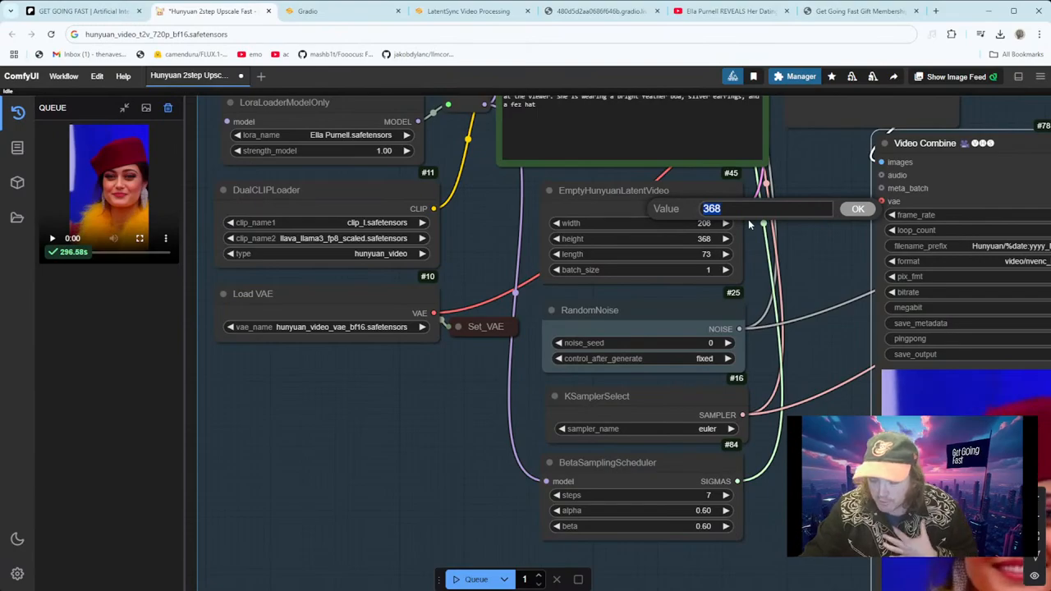
{"action": "type", "text": "512"}
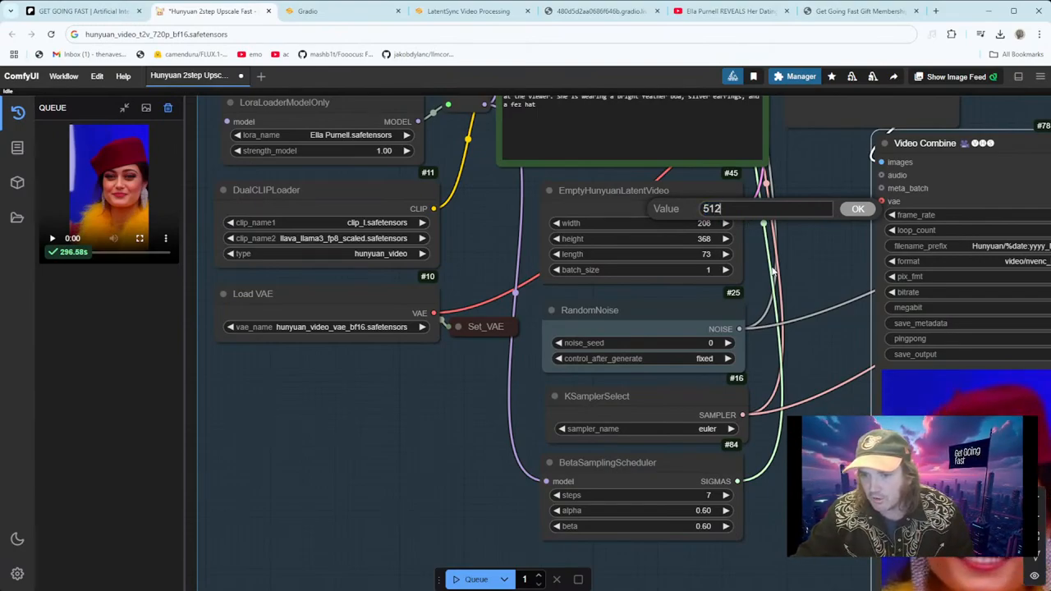
{"action": "left_click", "coordinate": [789, 243]}
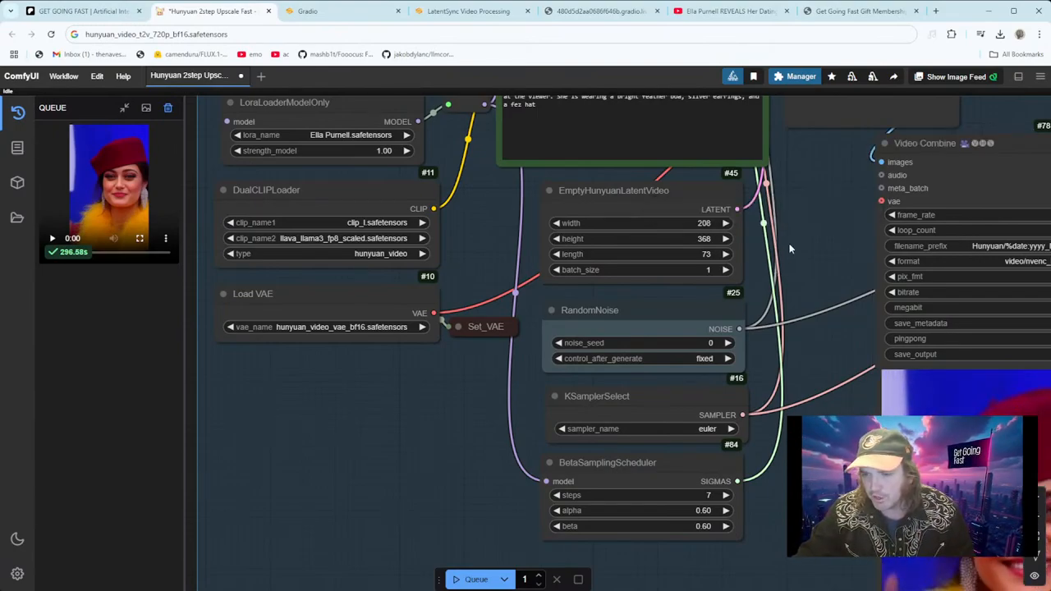
Set the EmptyHunyuanLatentVideo node's height to 980.
{"action": "left_click", "coordinate": [701, 238]}
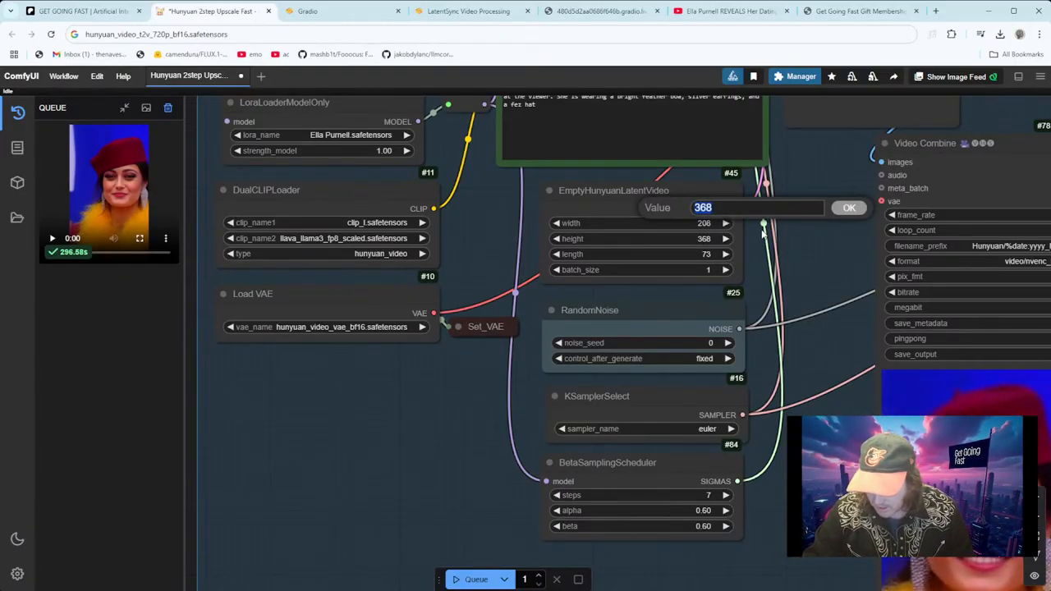
{"action": "type", "text": "980"}
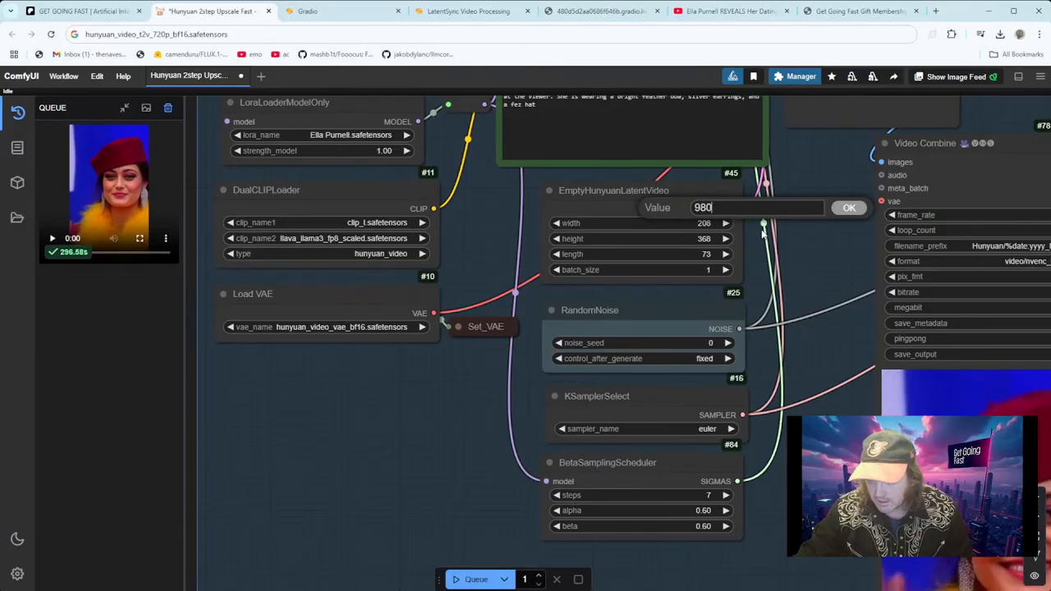
{"action": "left_click", "coordinate": [846, 207]}
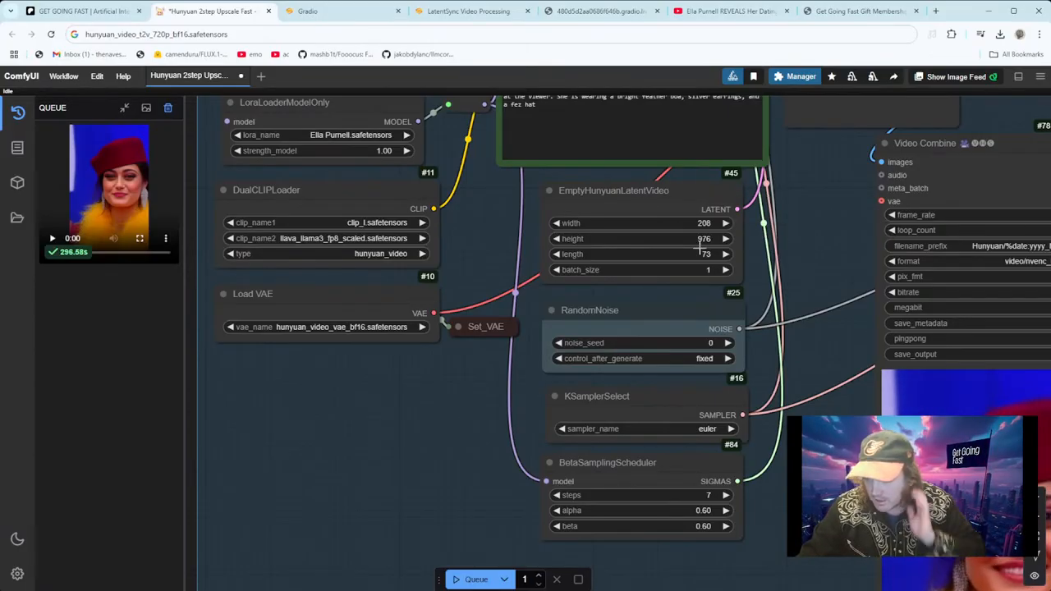
Set the EmptyHunyuanLatentVideo node's width to 720 and its height to 1024.
{"action": "left_click", "coordinate": [711, 222]}
{"action": "type", "text": "72"}
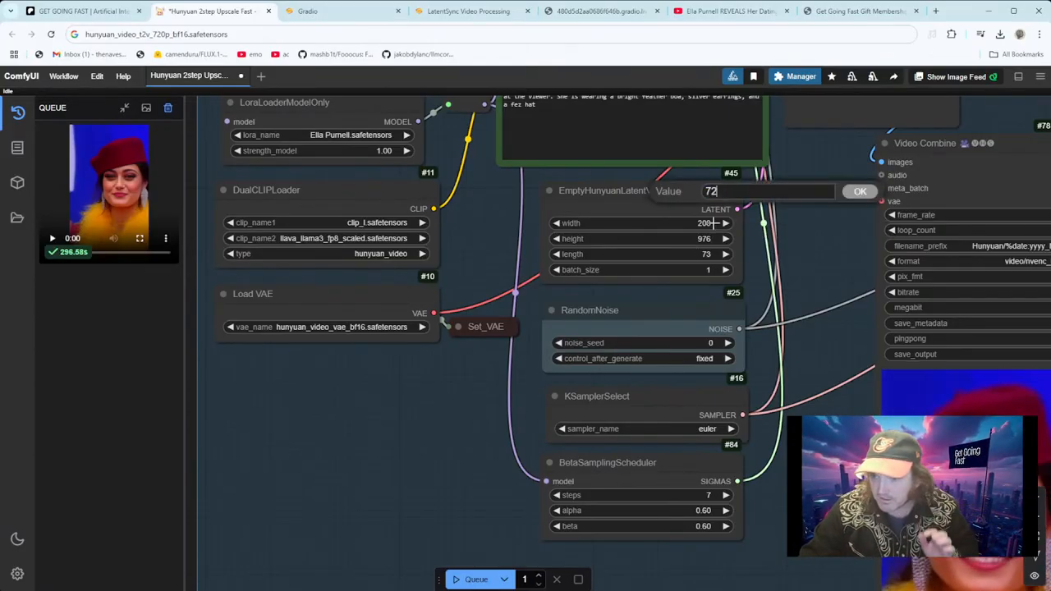
{"action": "type", "text": "0"}
{"action": "left_click", "coordinate": [859, 192]}
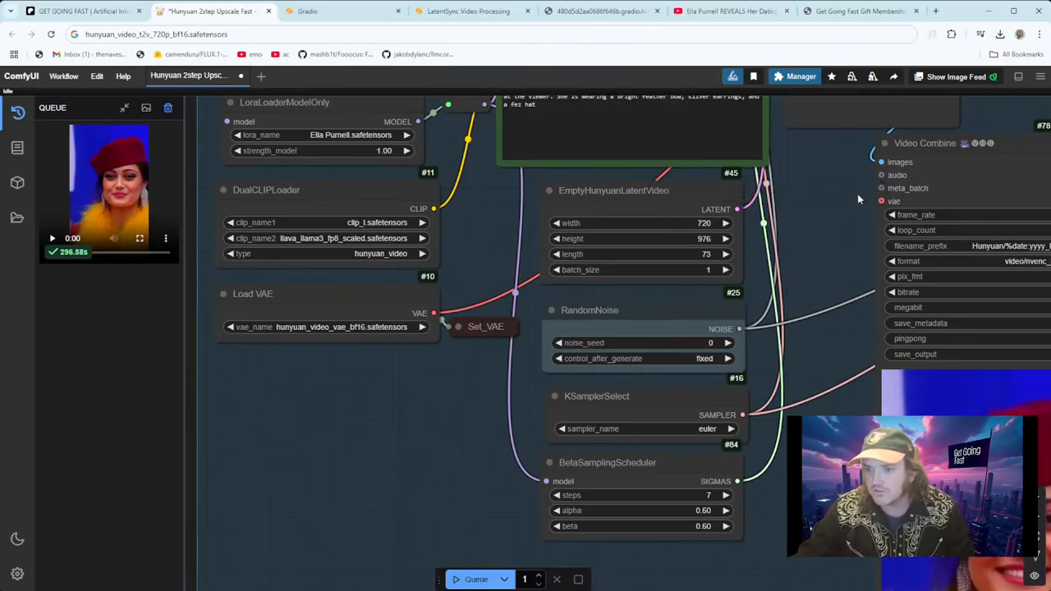
{"action": "left_click", "coordinate": [708, 238]}
{"action": "type", "text": "1024"}
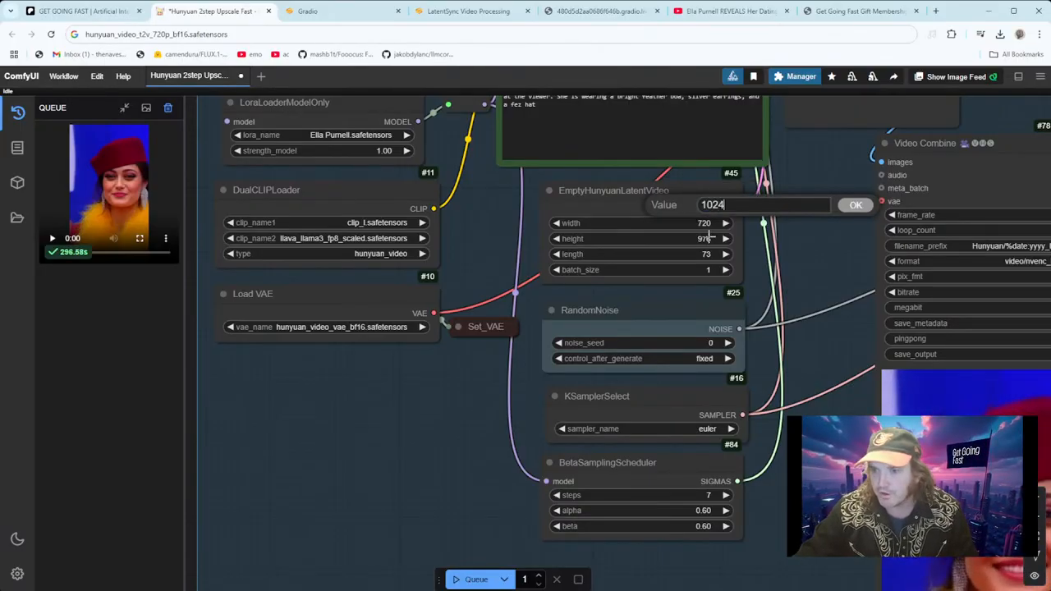
{"action": "left_click", "coordinate": [853, 207]}
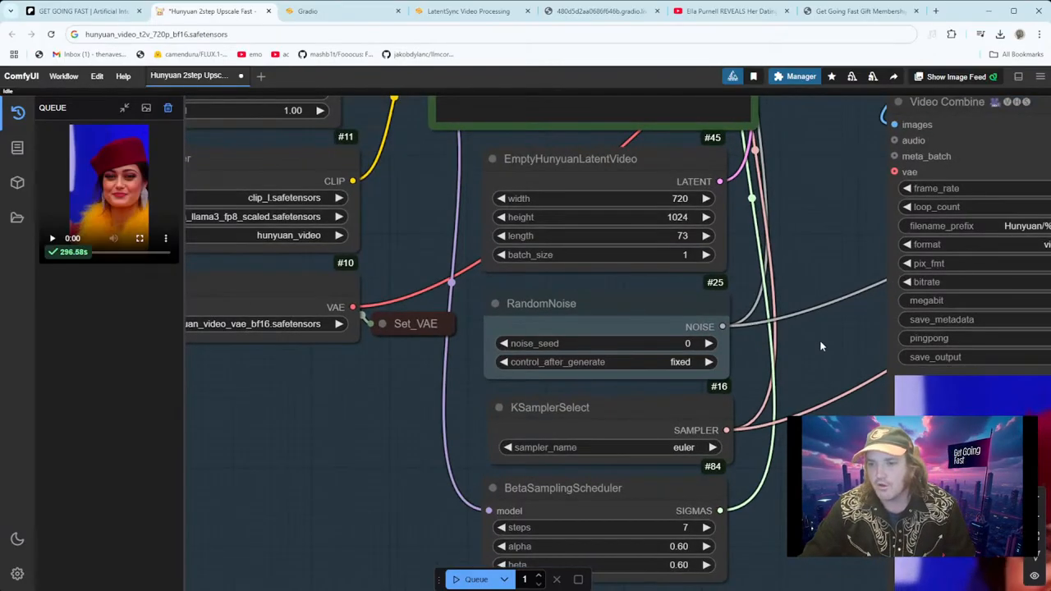
Clone the LoraLoaderModelOnly node holding Ella Purnell.safetensors and place the copy outside the group, beside the DualCLIPLoader node.
{"action": "left_click_drag", "start_coordinate": [826, 242], "coordinate": [801, 354]}
{"action": "scroll", "coordinate": [808, 328], "scroll_direction": "down", "scroll_amount": 2}
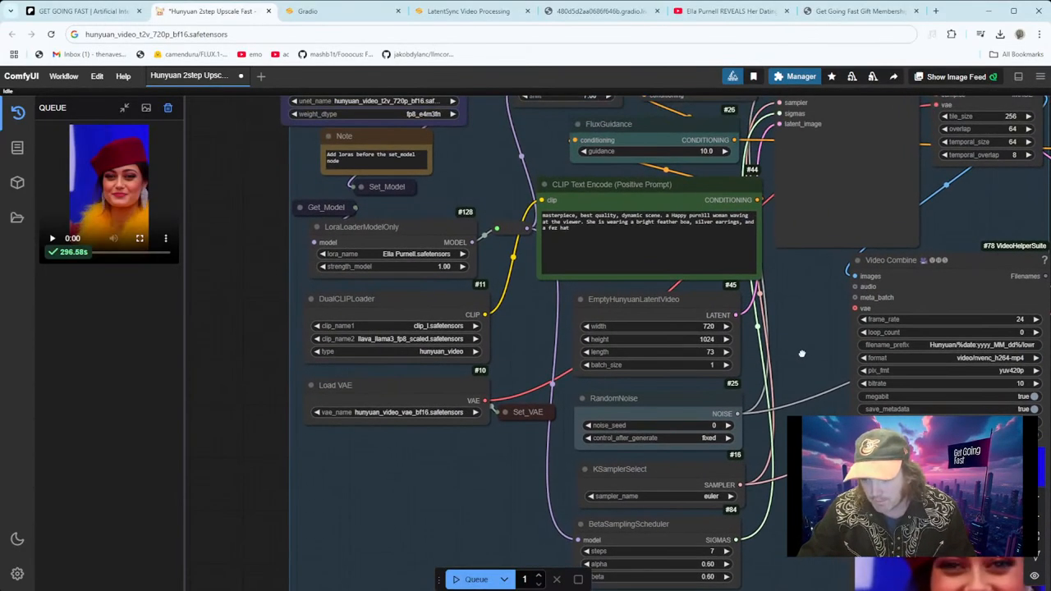
{"action": "left_click_drag", "start_coordinate": [391, 243], "coordinate": [419, 213]}
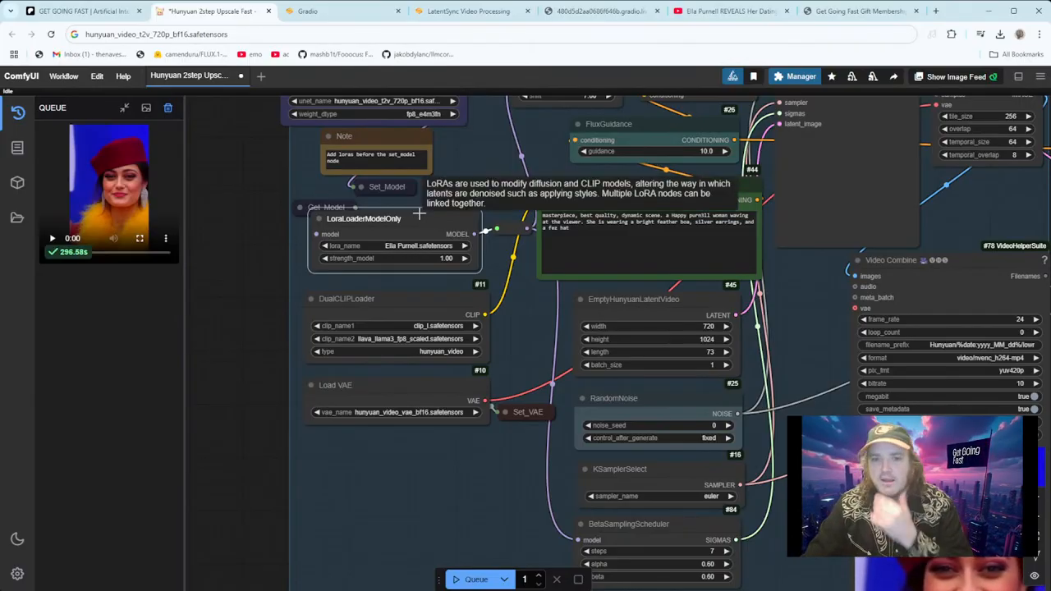
{"action": "right_click", "coordinate": [263, 269]}
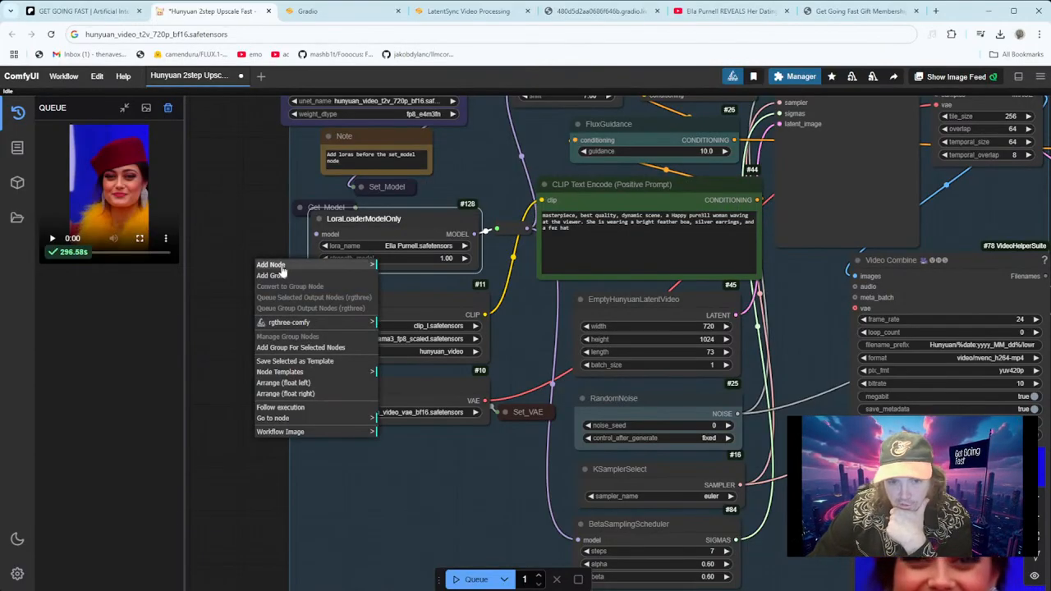
{"action": "left_click", "coordinate": [286, 269]}
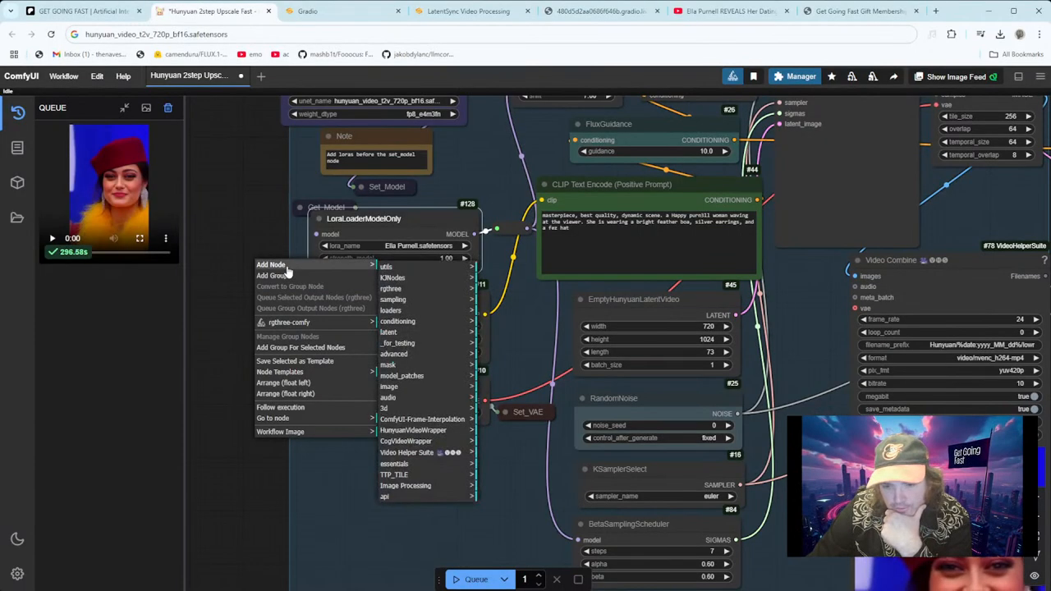
{"action": "right_click", "coordinate": [408, 213]}
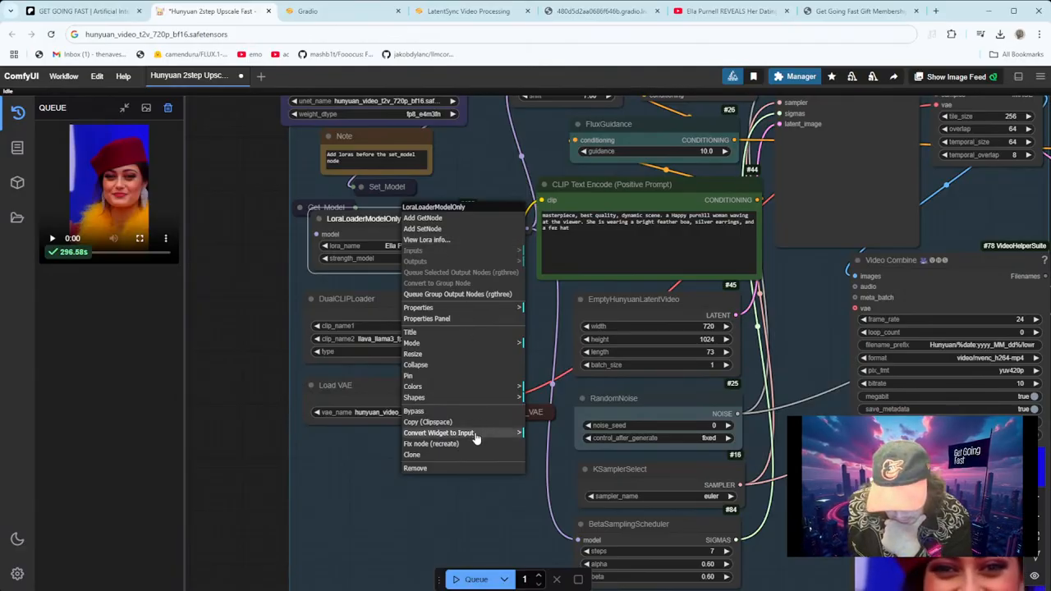
{"action": "left_click", "coordinate": [462, 456]}
{"action": "mouse_move", "coordinate": [416, 222]}
{"action": "left_mouse_down"}
{"action": "mouse_move", "coordinate": [247, 305]}
{"action": "mouse_move", "coordinate": [307, 448]}
{"action": "mouse_move", "coordinate": [221, 285]}
{"action": "left_mouse_up"}
{"action": "scroll", "coordinate": [249, 351], "scroll_direction": "down", "scroll_amount": 1}
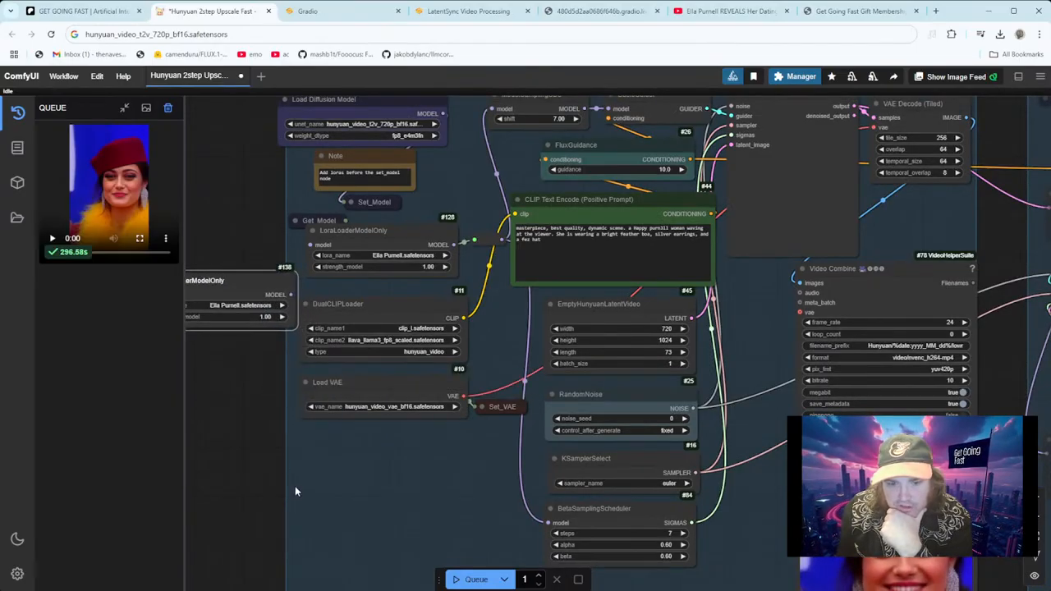
Hide the queue history and move the cloned LoRA loader further out, clear of the group's edge.
{"action": "left_click", "coordinate": [17, 111]}
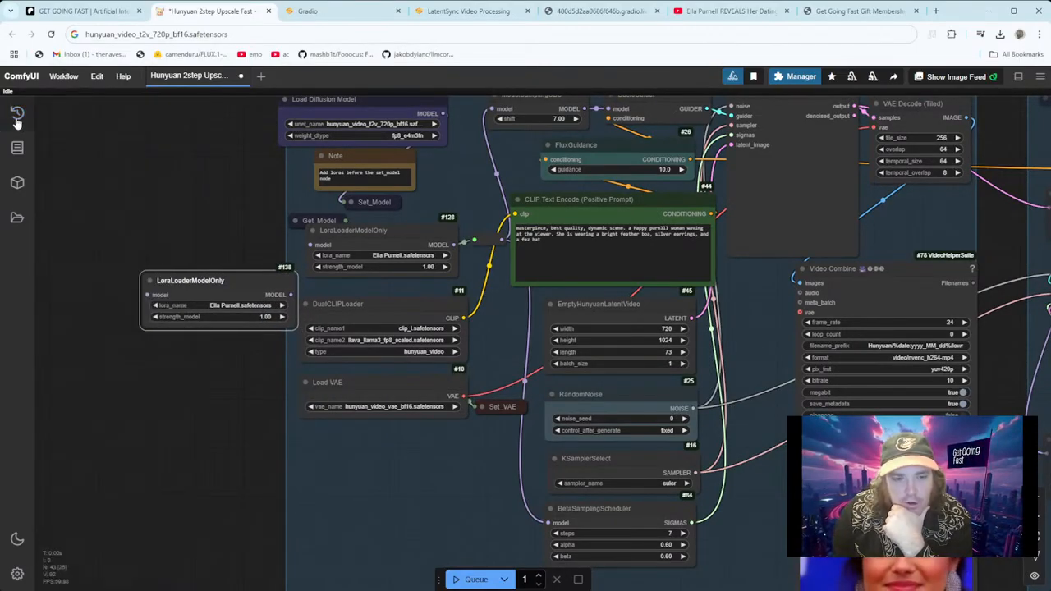
{"action": "left_click_drag", "start_coordinate": [231, 281], "coordinate": [207, 306]}
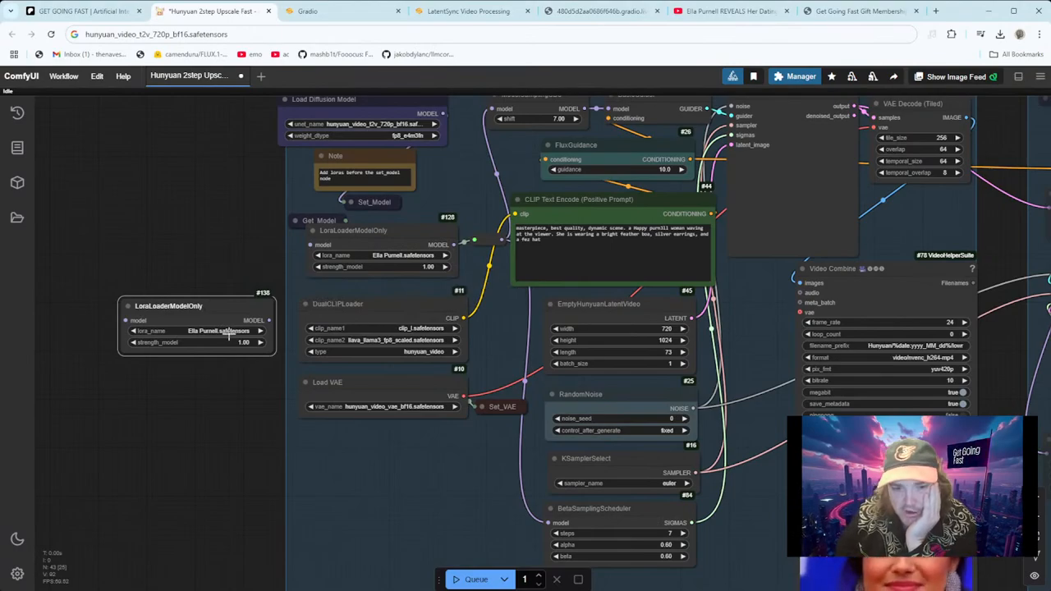
{"action": "left_click", "coordinate": [229, 331]}
{"action": "left_click", "coordinate": [195, 377]}
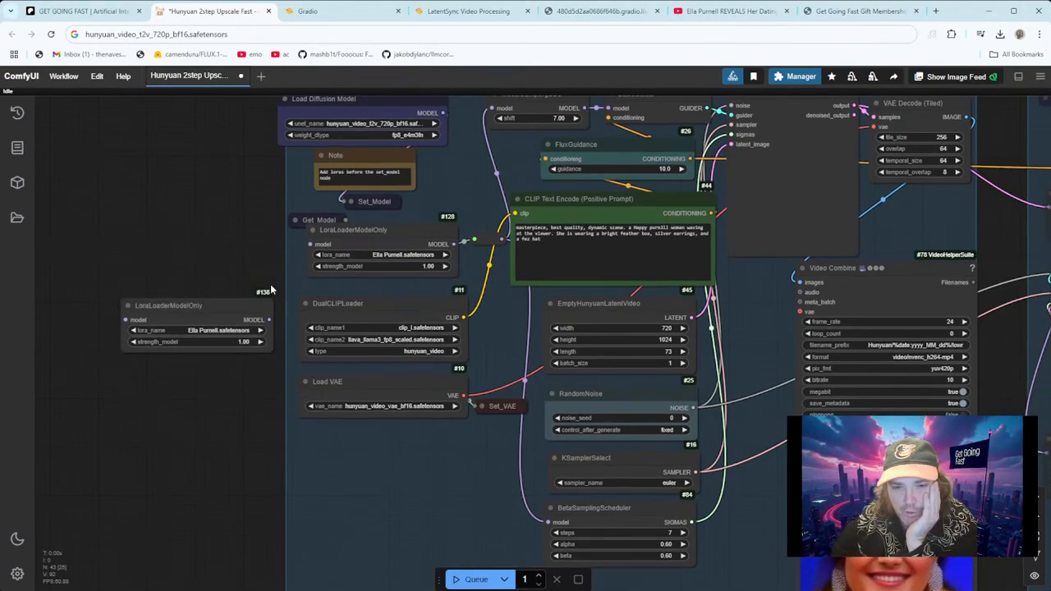
Move Get_Model and the original LoRA loader outward, and chain the original loader's model output through the cloned loader to the reroute node.
{"action": "left_click_drag", "start_coordinate": [383, 230], "coordinate": [179, 161]}
{"action": "left_click_drag", "start_coordinate": [237, 251], "coordinate": [281, 240]}
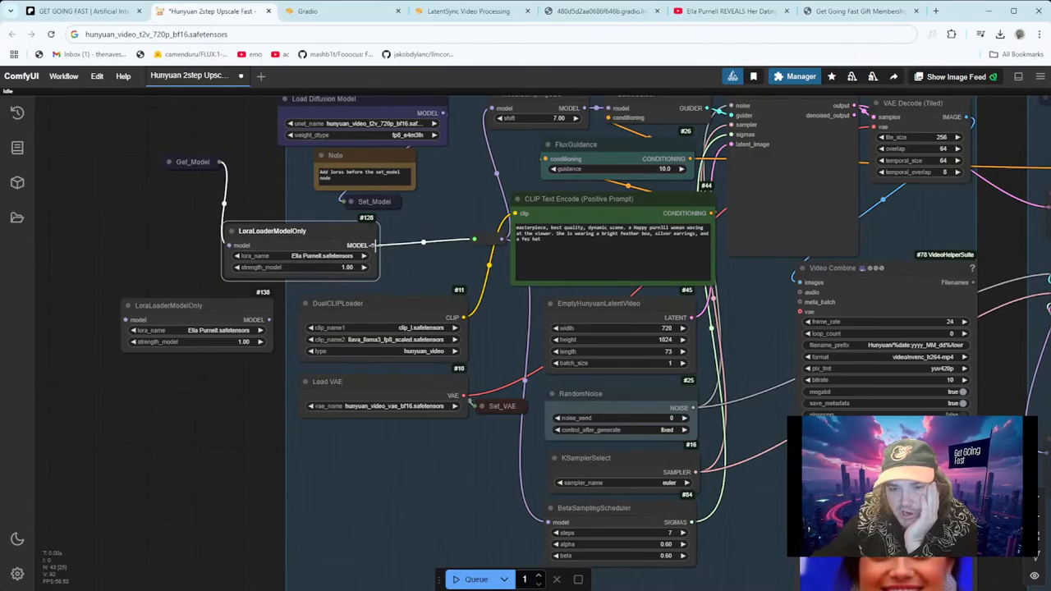
{"action": "left_click_drag", "start_coordinate": [374, 245], "coordinate": [123, 319]}
{"action": "left_click_drag", "start_coordinate": [269, 320], "coordinate": [463, 220]}
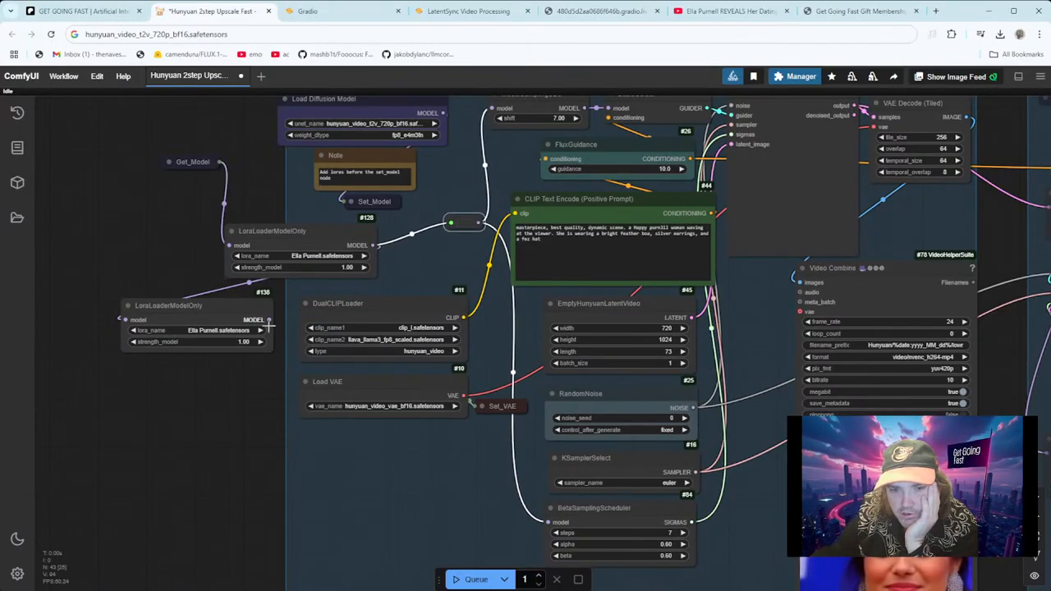
{"action": "left_click_drag", "start_coordinate": [269, 319], "coordinate": [452, 223]}
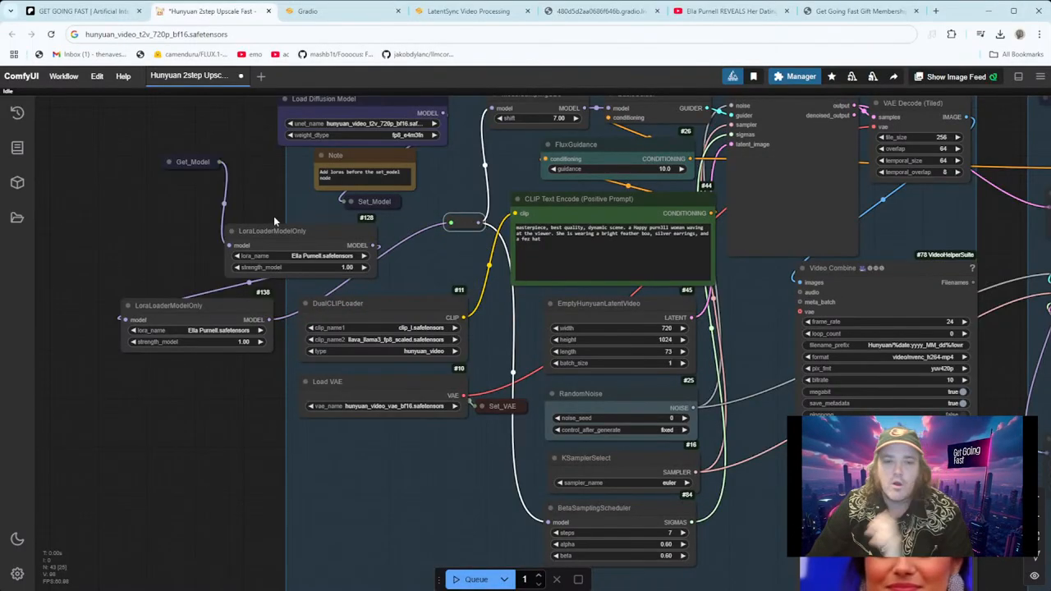
Reposition the two chained LoraLoaderModelOnly nodes so that they are spaced apart, one above the other.
{"action": "left_click_drag", "start_coordinate": [277, 230], "coordinate": [246, 225]}
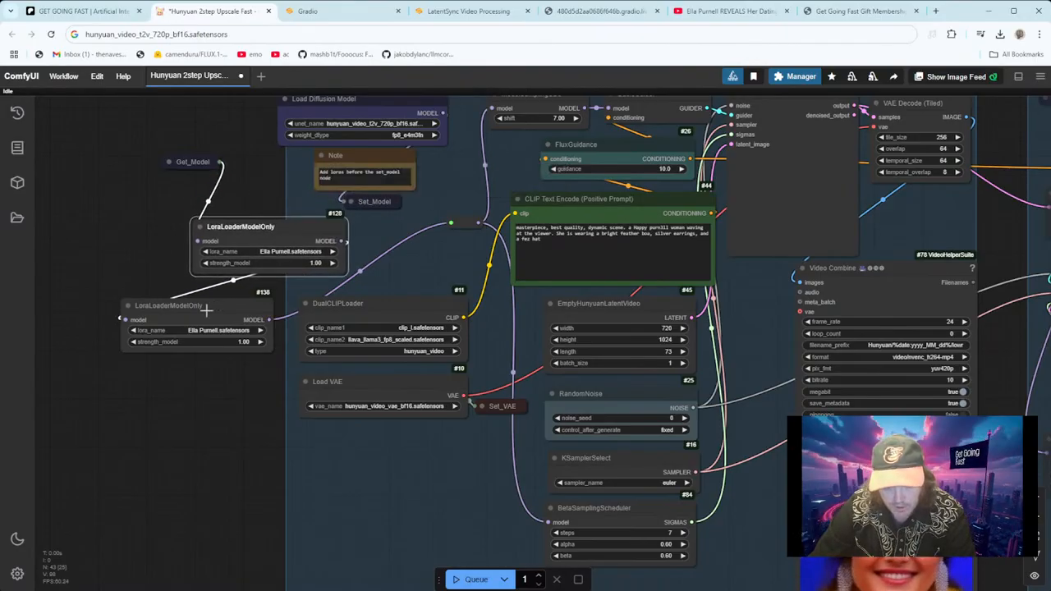
{"action": "left_click_drag", "start_coordinate": [208, 306], "coordinate": [229, 317]}
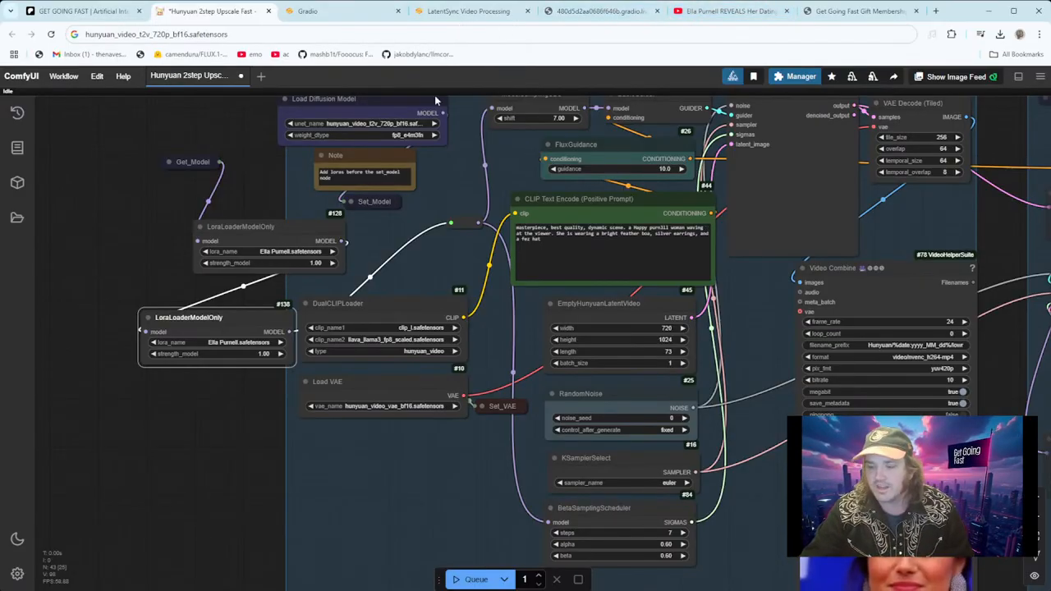
{"action": "right_click", "coordinate": [268, 223]}
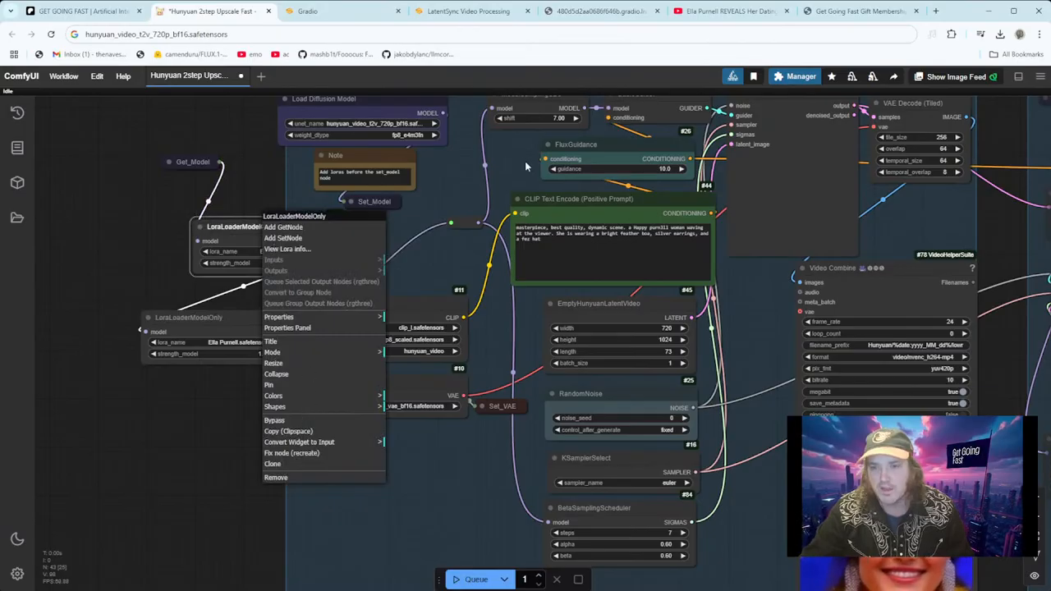
Switch to the LatentSync page, check the second lip-synced result, and play the full-size ellavid2 video in its own browser tab.
{"action": "left_click", "coordinate": [468, 12]}
{"action": "scroll", "coordinate": [755, 225], "scroll_direction": "down", "scroll_amount": 5}
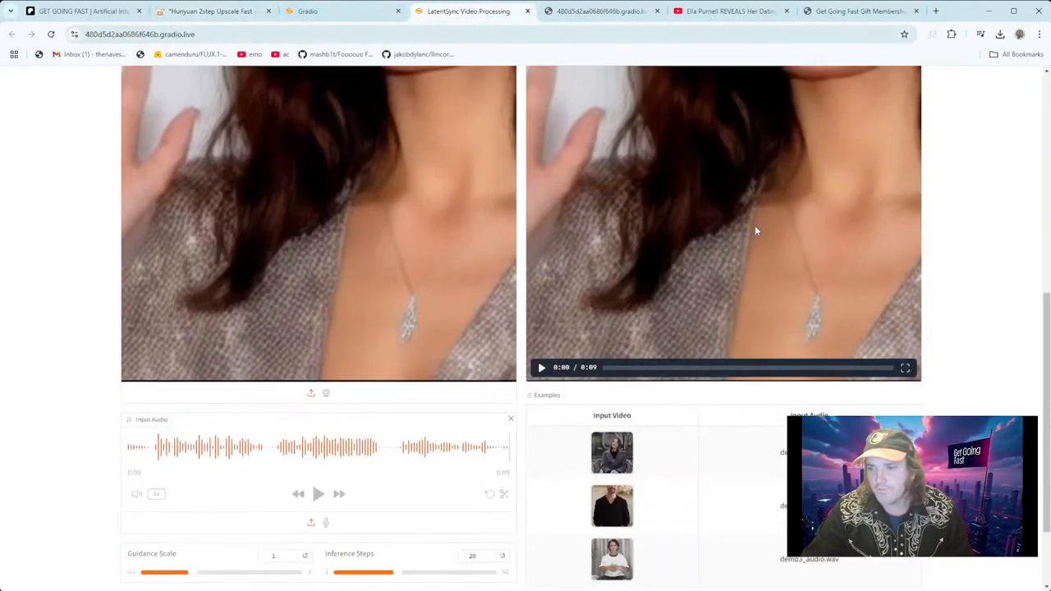
{"action": "scroll", "coordinate": [733, 233], "scroll_direction": "up", "scroll_amount": 3}
{"action": "scroll", "coordinate": [733, 233], "scroll_direction": "down", "scroll_amount": 3}
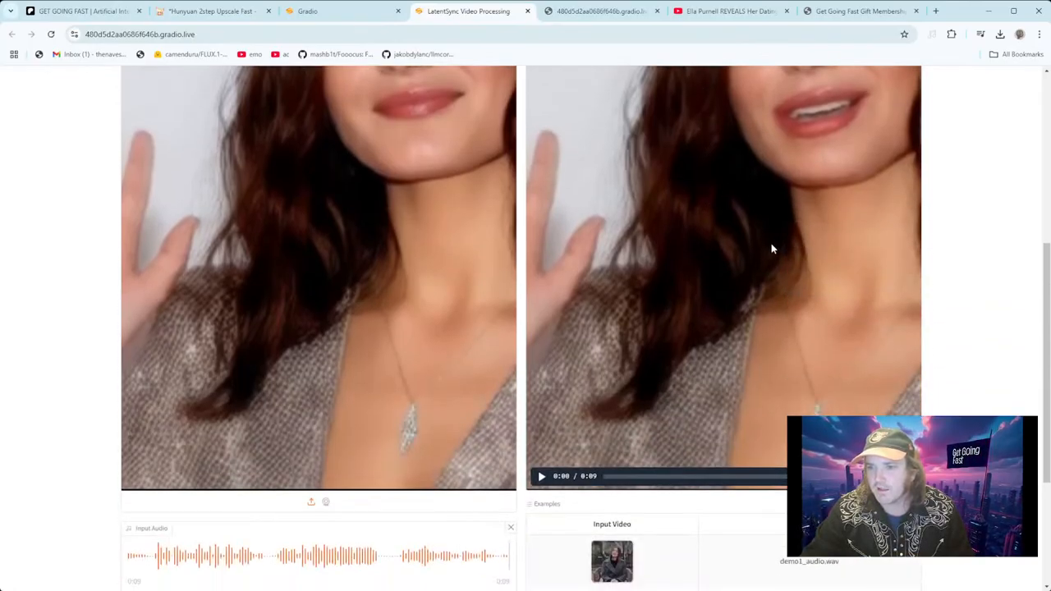
{"action": "left_click", "coordinate": [530, 11]}
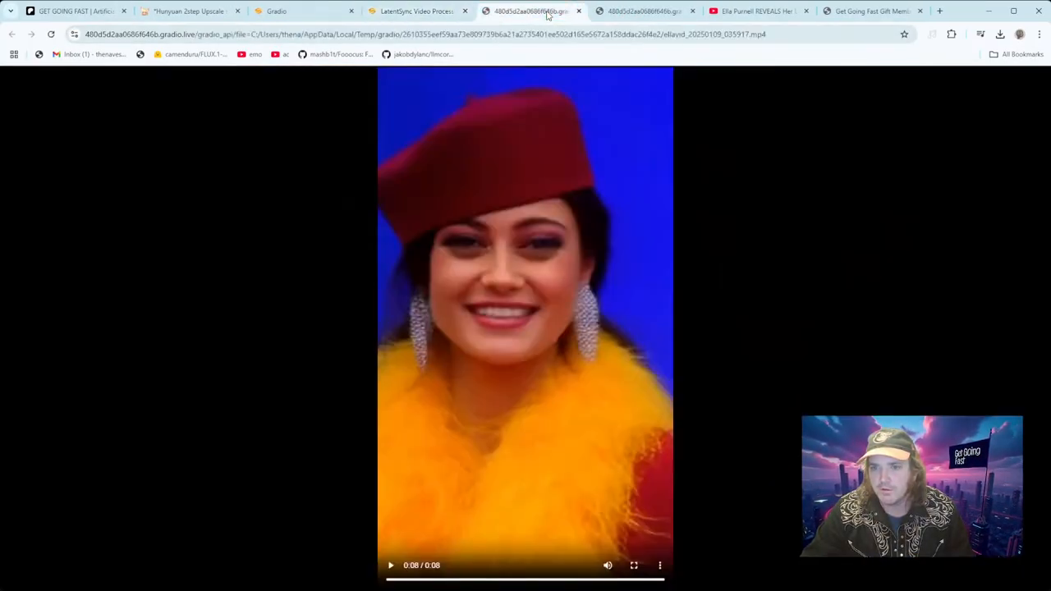
{"action": "left_click", "coordinate": [623, 15]}
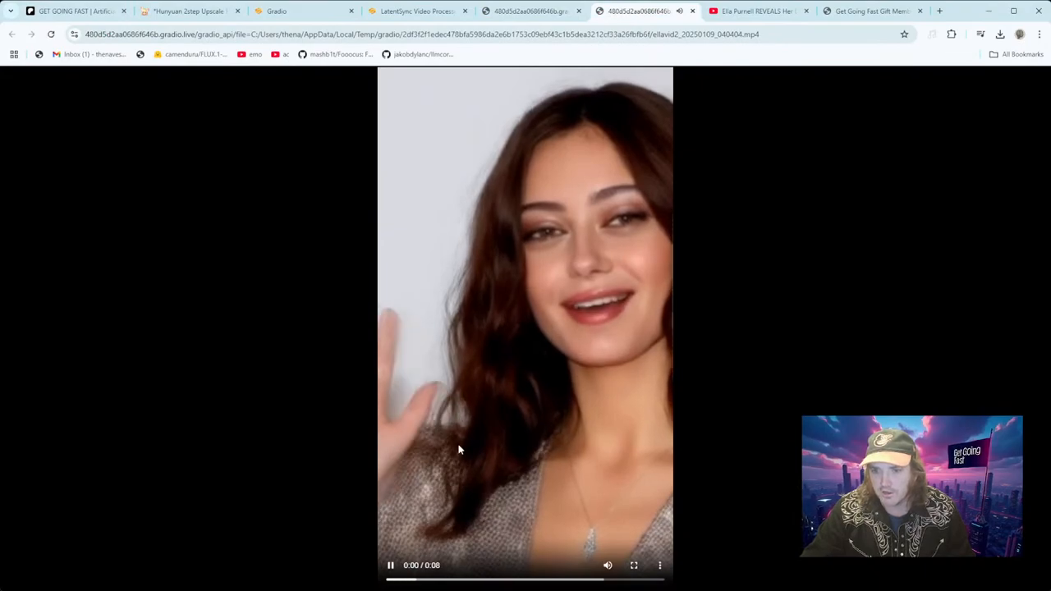